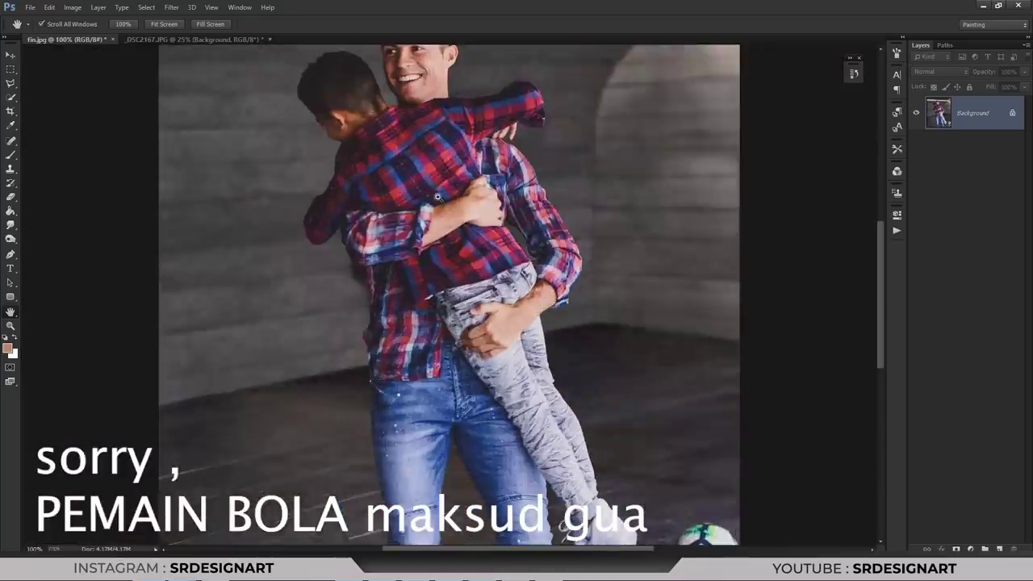
- Inspect the man-and-boy composite at 100% zoom, then begin opening another image file
key("ctrl+1")
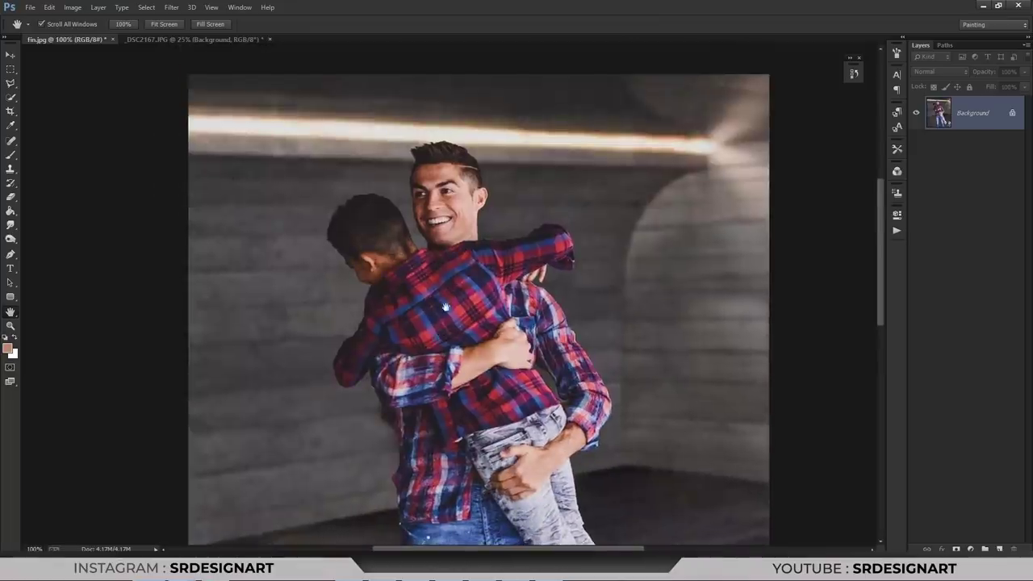
scroll(405, 289, "down", 3)
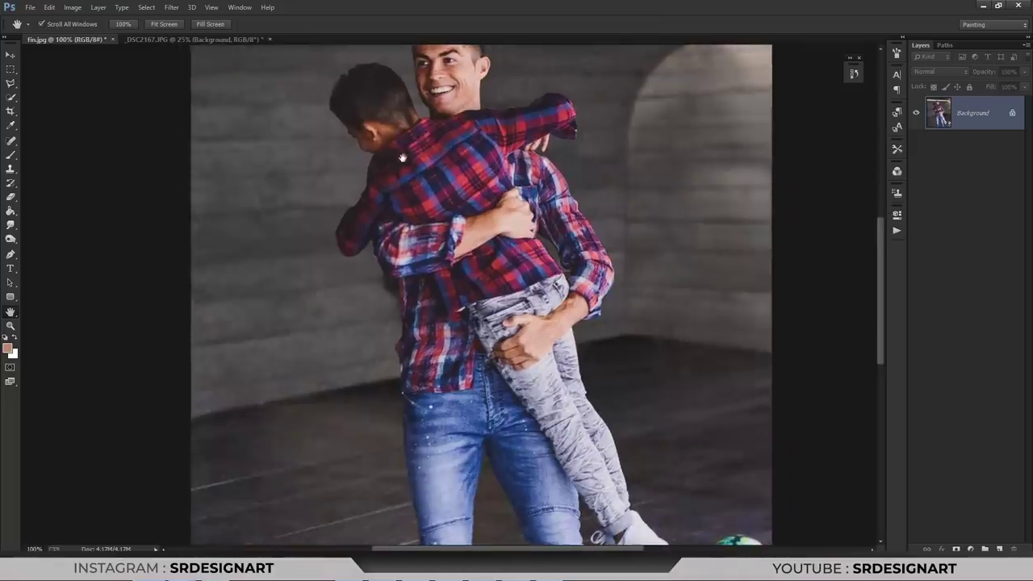
left_click_drag(511, 207, 431, 253)
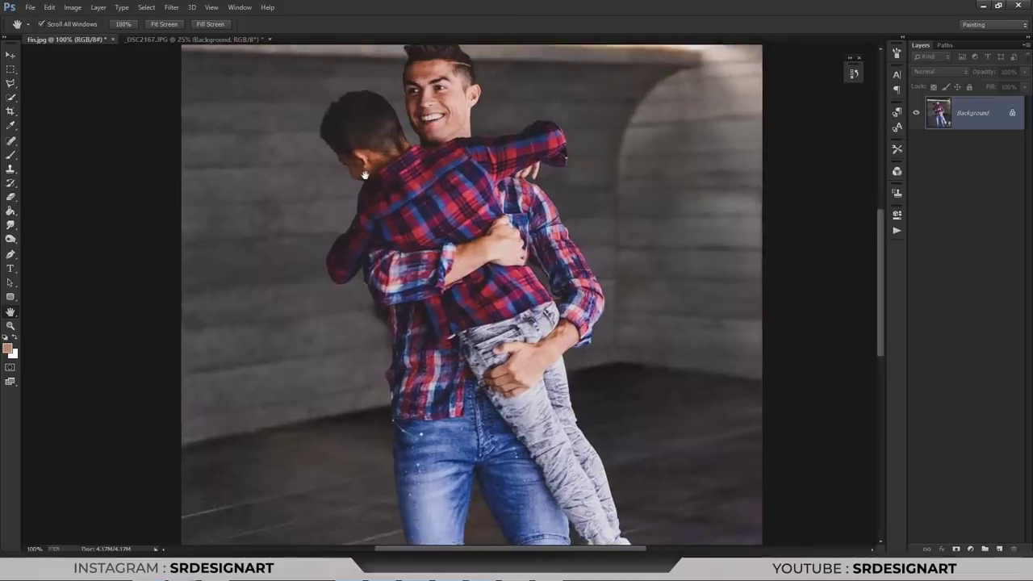
left_click_drag(369, 173, 387, 190)
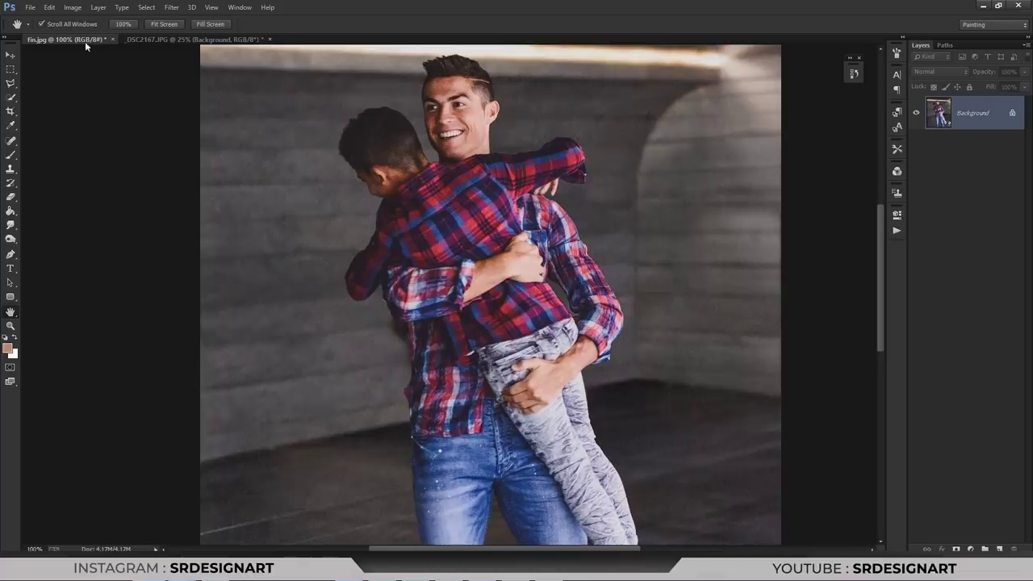
left_click(30, 7)
left_click(41, 32)
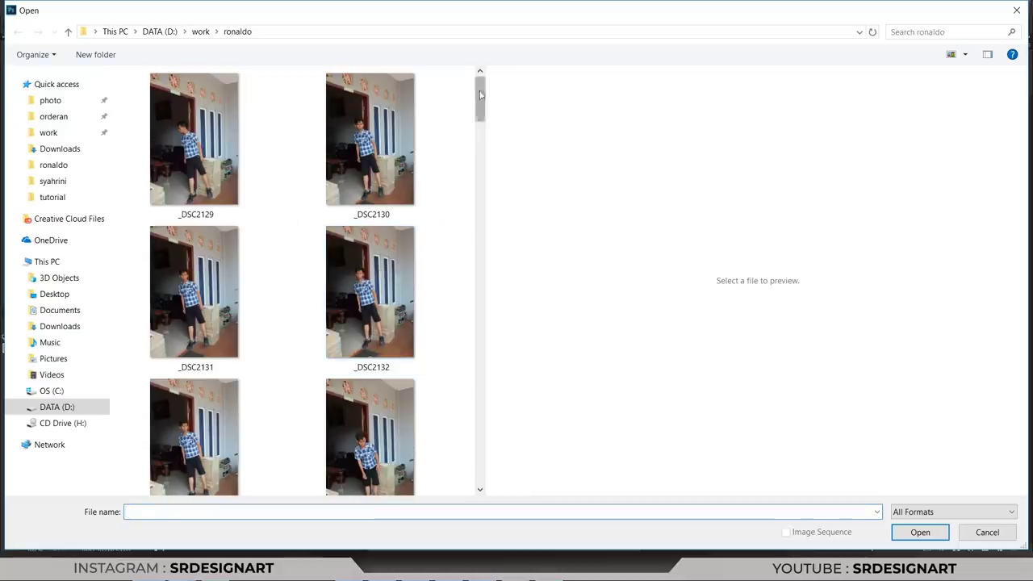
left_click_drag(479, 95, 484, 203)
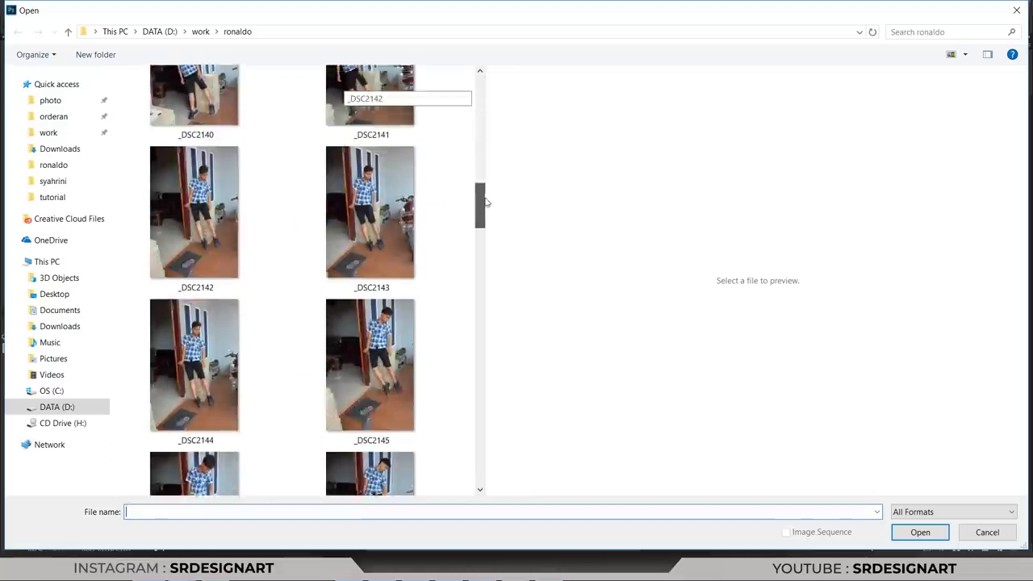
left_click(443, 341)
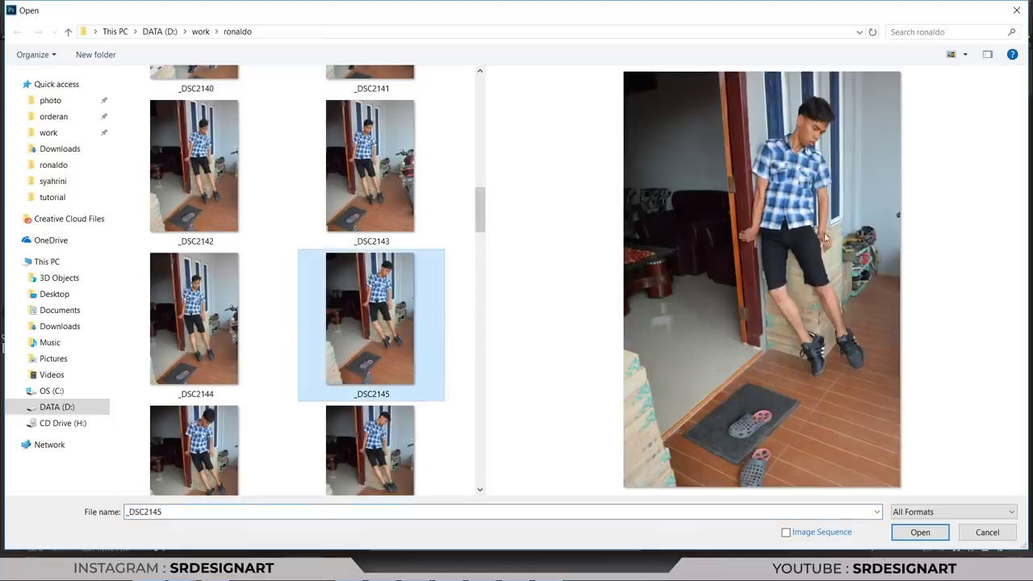
left_click_drag(481, 201, 471, 272)
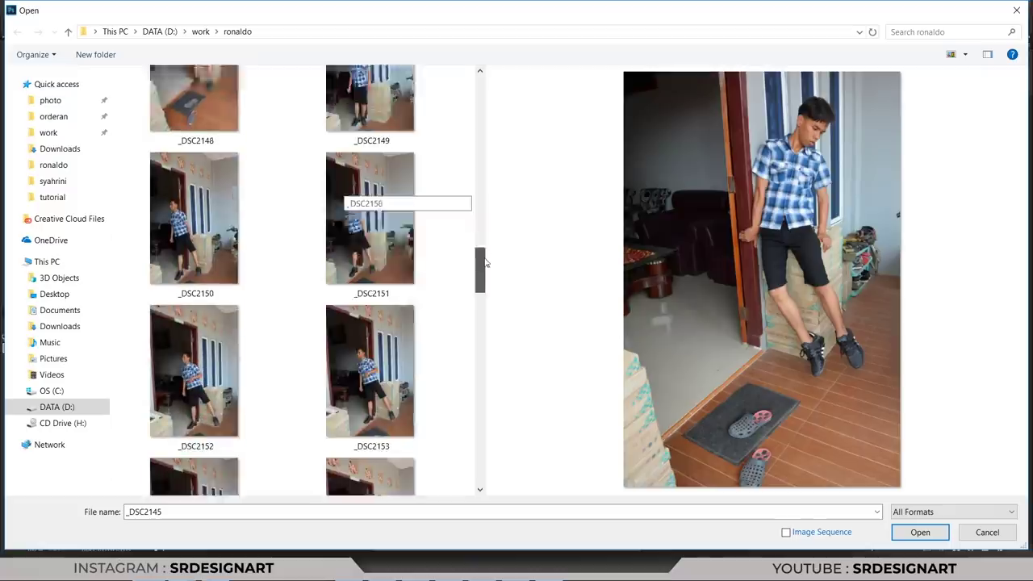
left_click(375, 335)
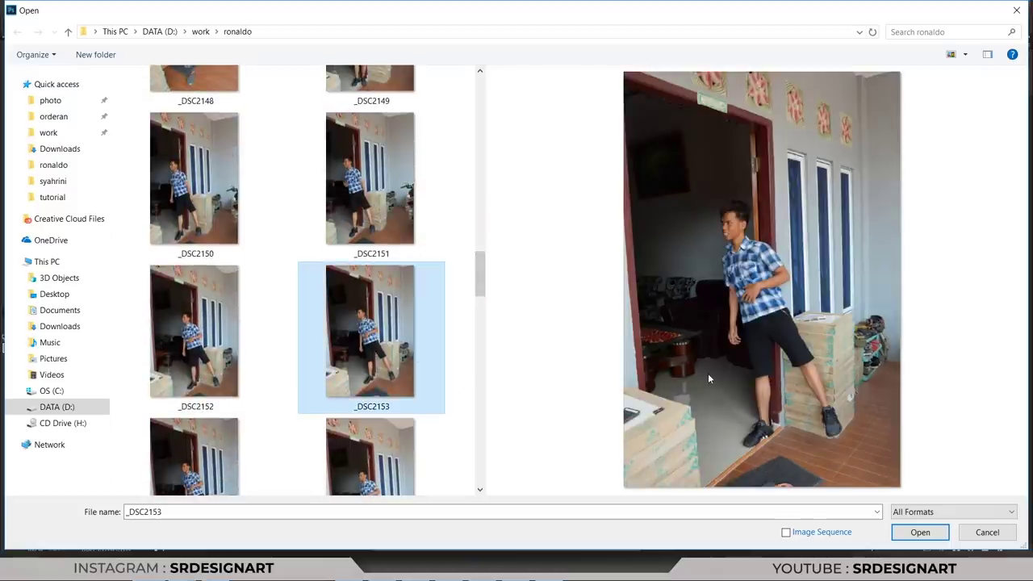
left_click_drag(481, 270, 468, 212)
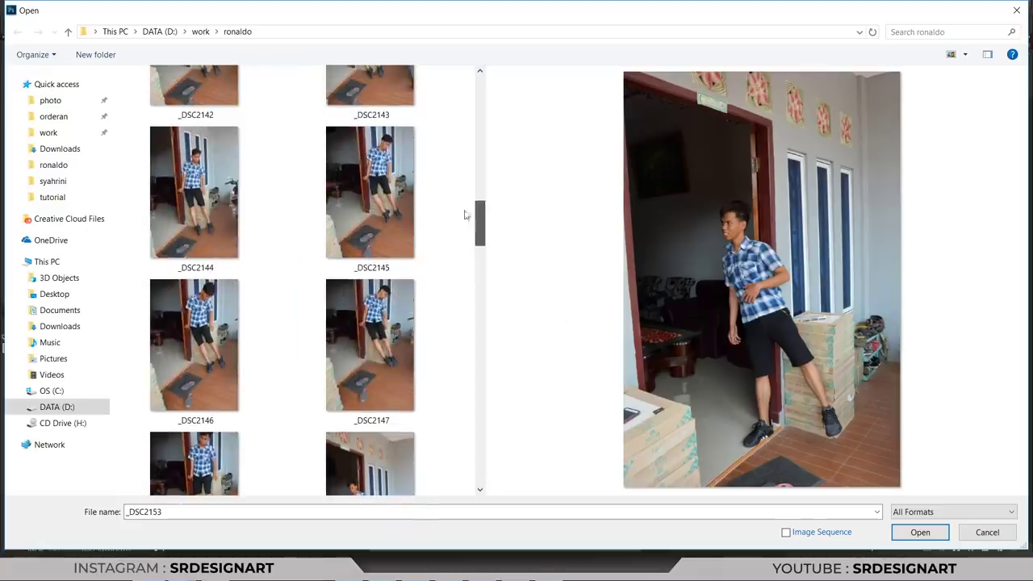
left_click(986, 536)
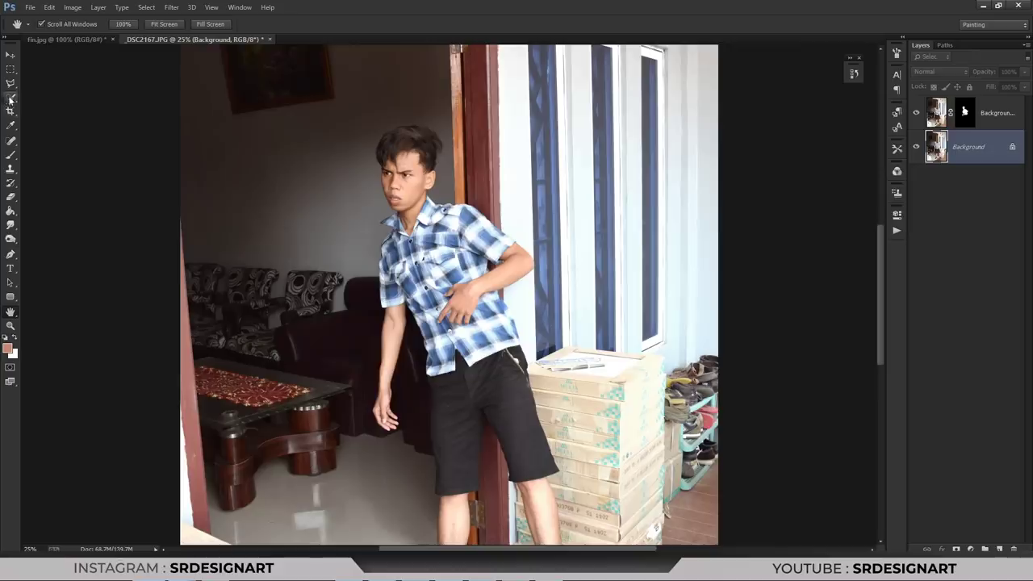
- Zoom in on the shirt's right edge and begin a Pen path along it
key("p")
key("ctrl+plus")
key("ctrl+plus")
key("ctrl+plus")
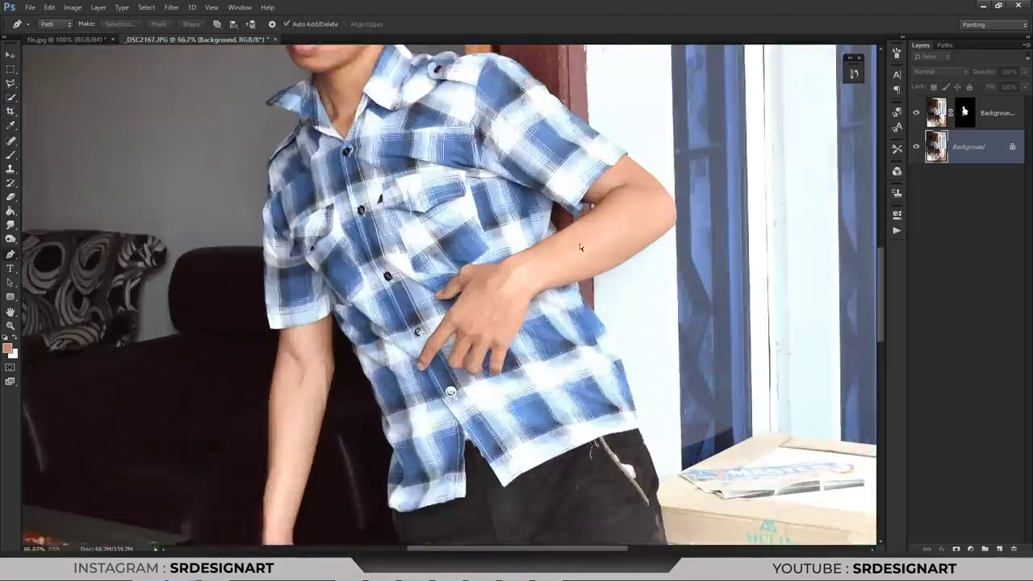
key("ctrl+plus")
key("ctrl+plus")
key("ctrl+plus")
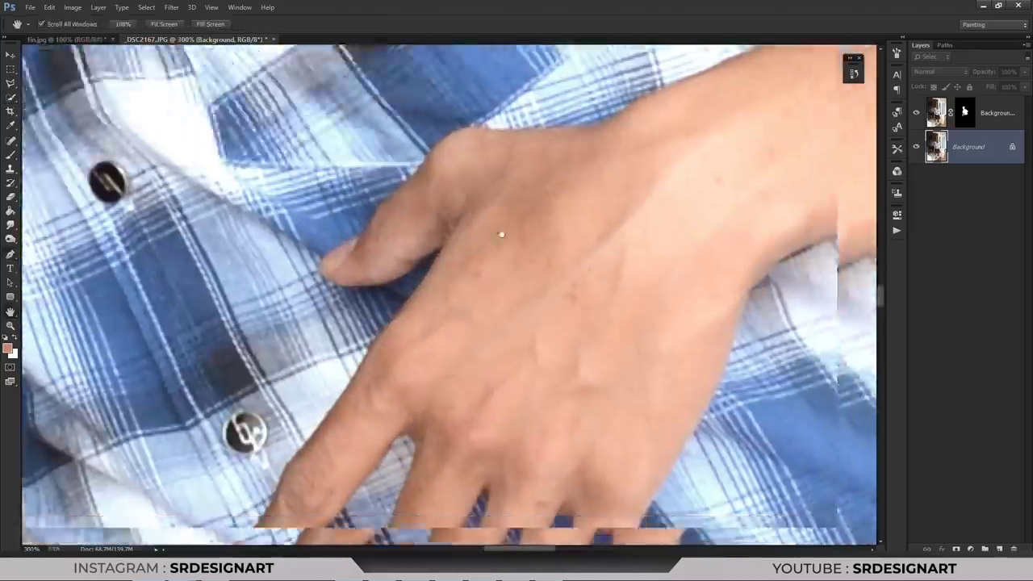
key("h")
left_click_drag(503, 233, 334, 186)
key("ctrl+plus")
left_click_drag(543, 238, 309, 319)
key("p")
left_click(471, 162)
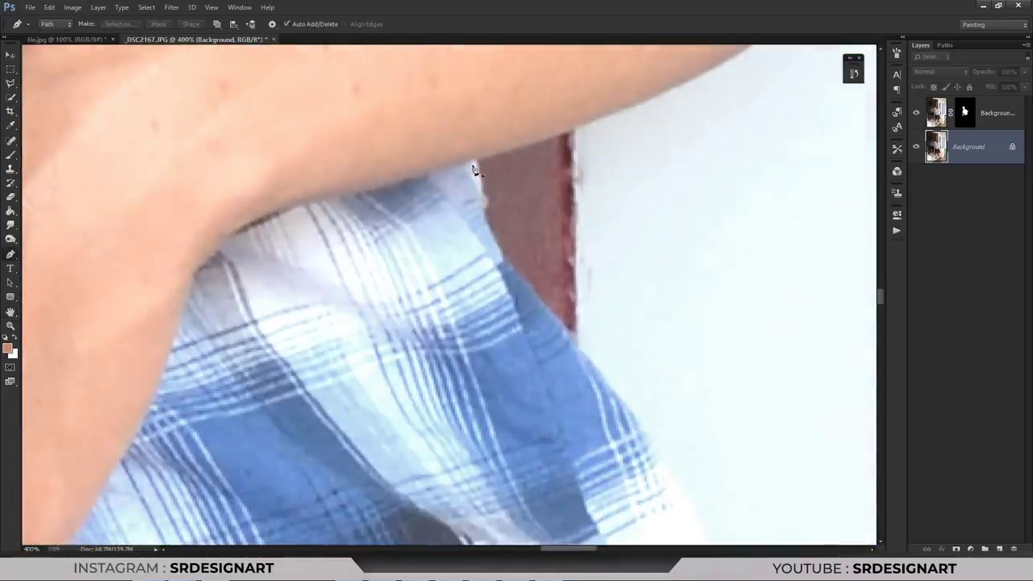
left_click_drag(487, 229, 501, 267)
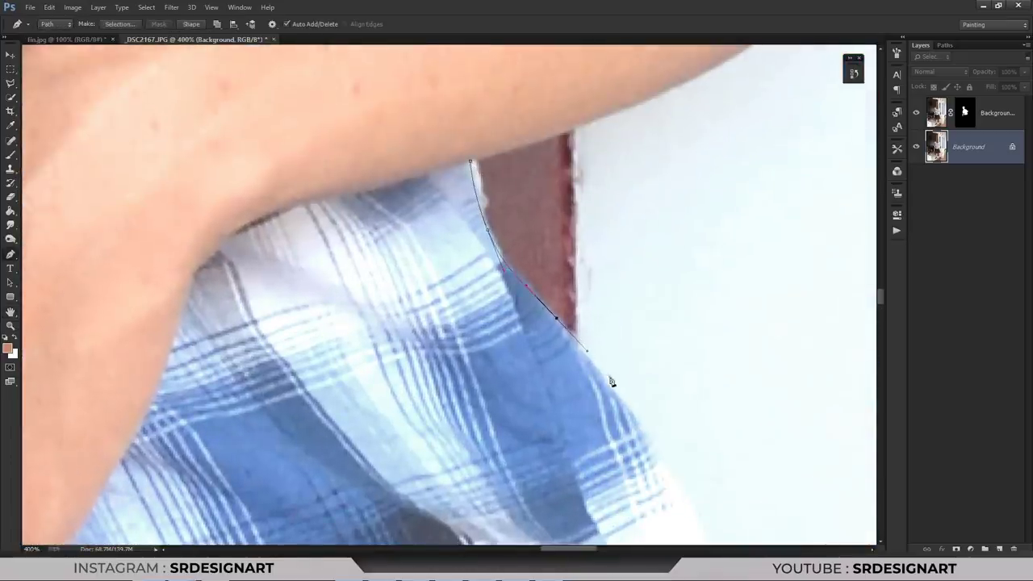
left_click_drag(650, 443, 653, 465)
- Continue the Pen path down the shirt edge, along the hem and across the waistband
right_click(11, 255)
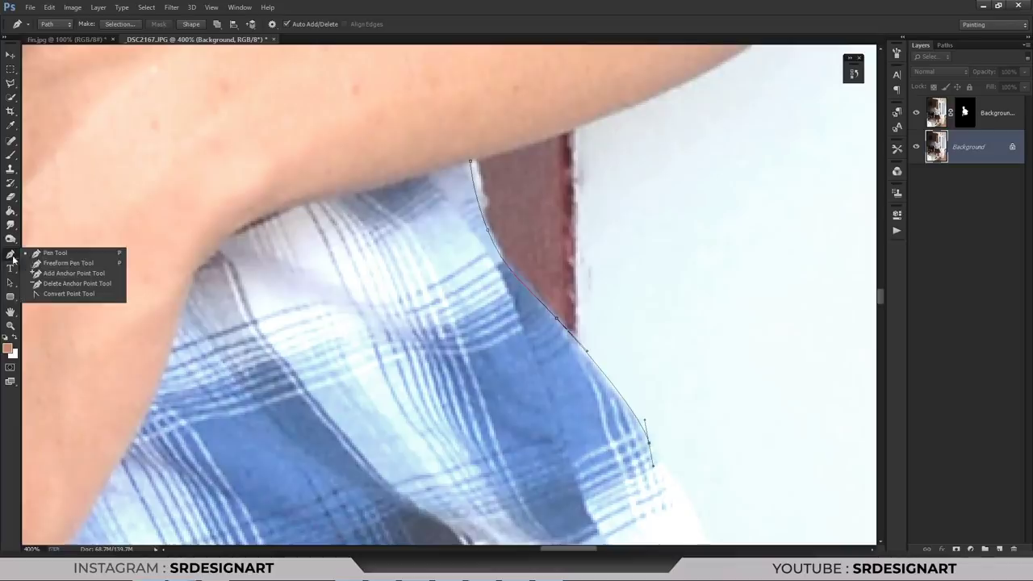
left_click(116, 255)
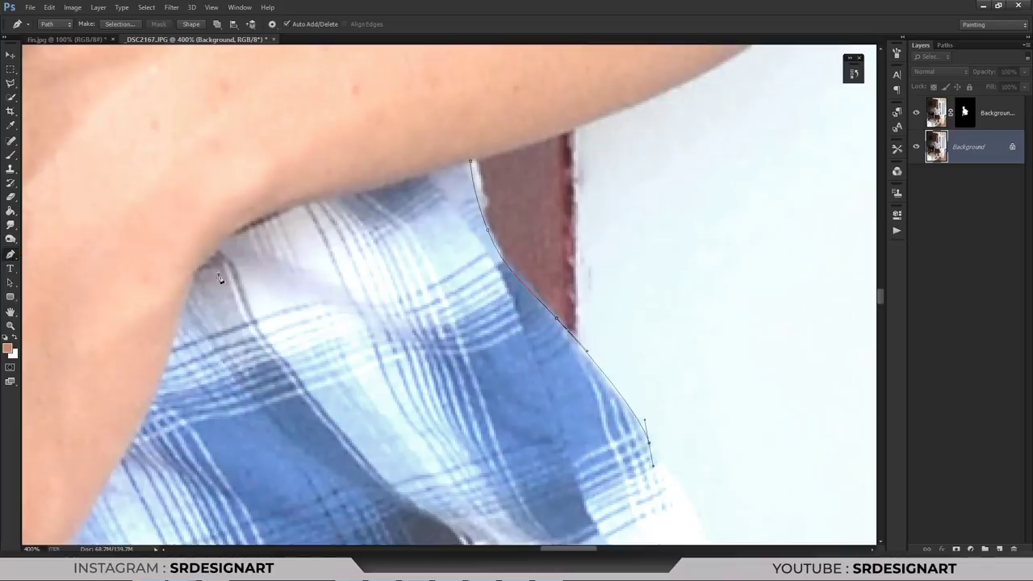
key("ctrl+minus")
key("ctrl+minus")
left_click(573, 421)
left_click_drag(588, 470, 594, 500)
left_click_drag(607, 542, 602, 482)
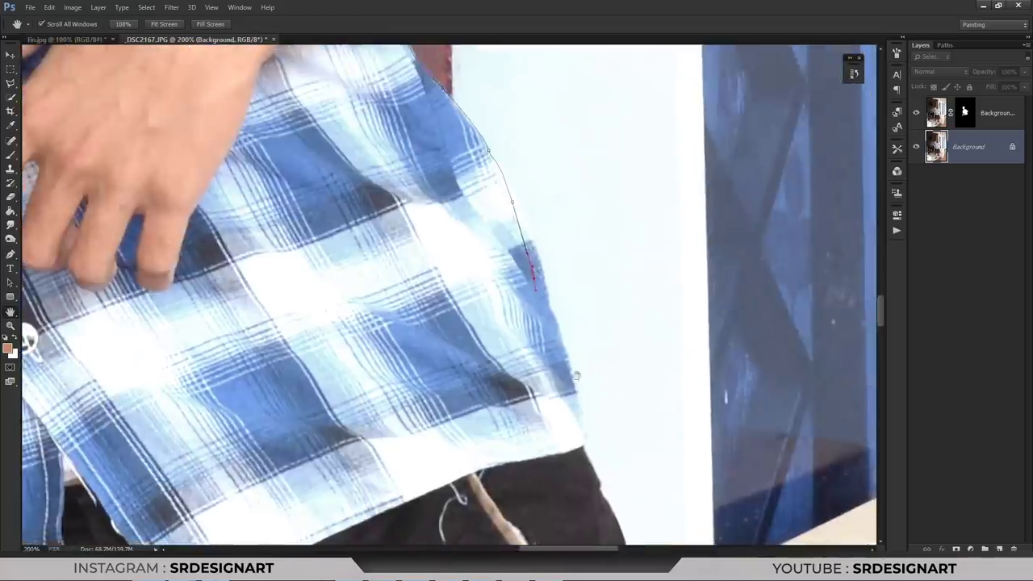
left_click(576, 375)
left_click(590, 456)
key("ctrl+minus")
left_click(462, 379)
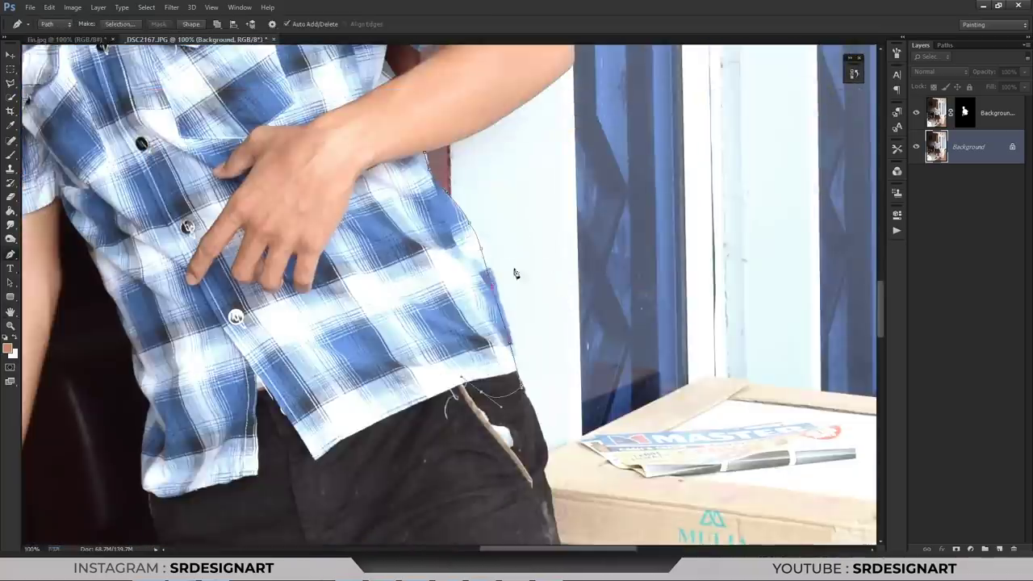
- Make a selection from the path, hide the Background layer and delete the path
right_click(534, 178)
left_click(565, 227)
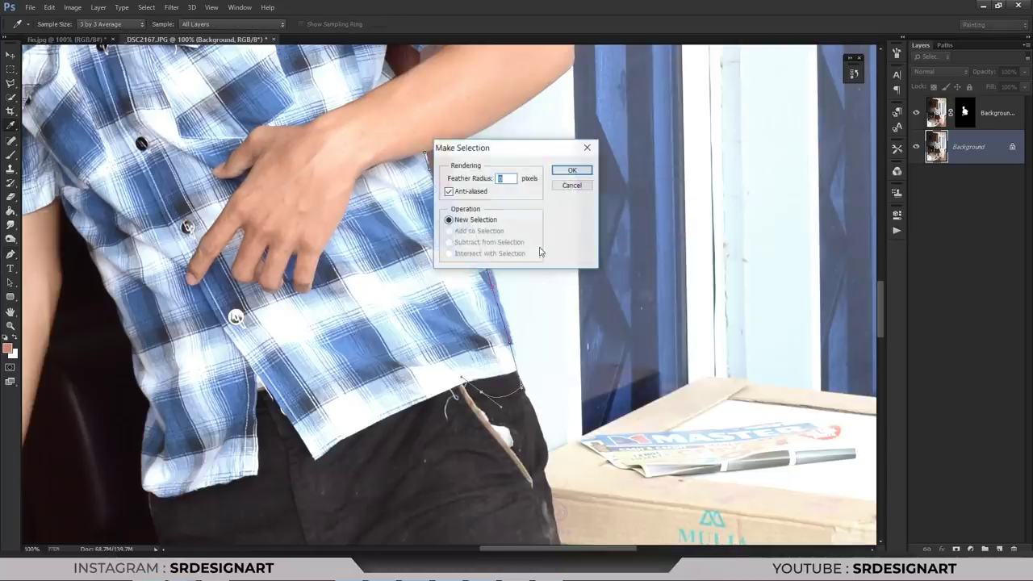
left_click(572, 170)
left_click(916, 146)
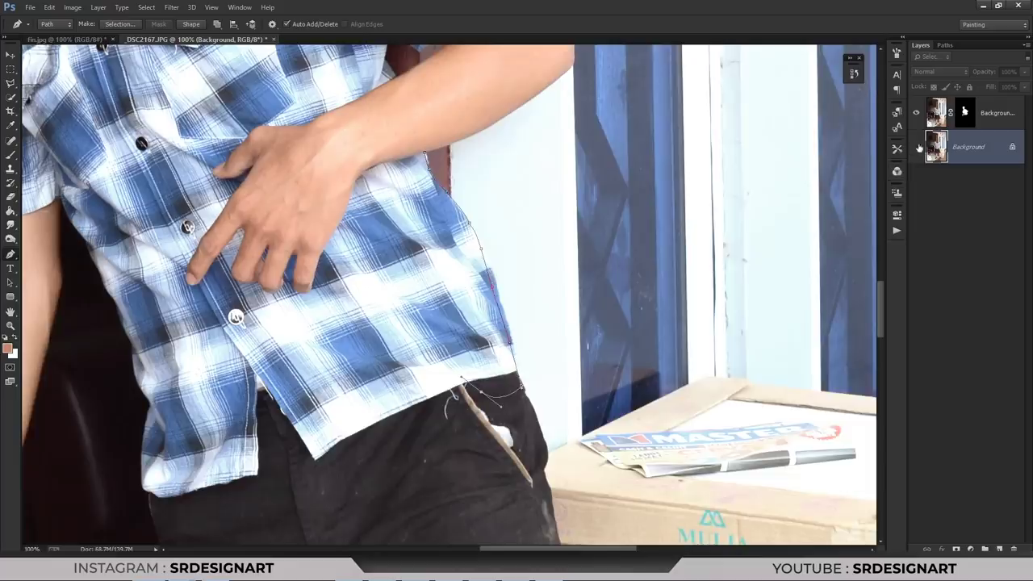
key("ctrl+minus")
right_click(509, 160)
left_click(533, 173)
- Drag the cut-out boy into fin.jpg as a new layer
key("h")
left_click_drag(377, 224, 538, 369)
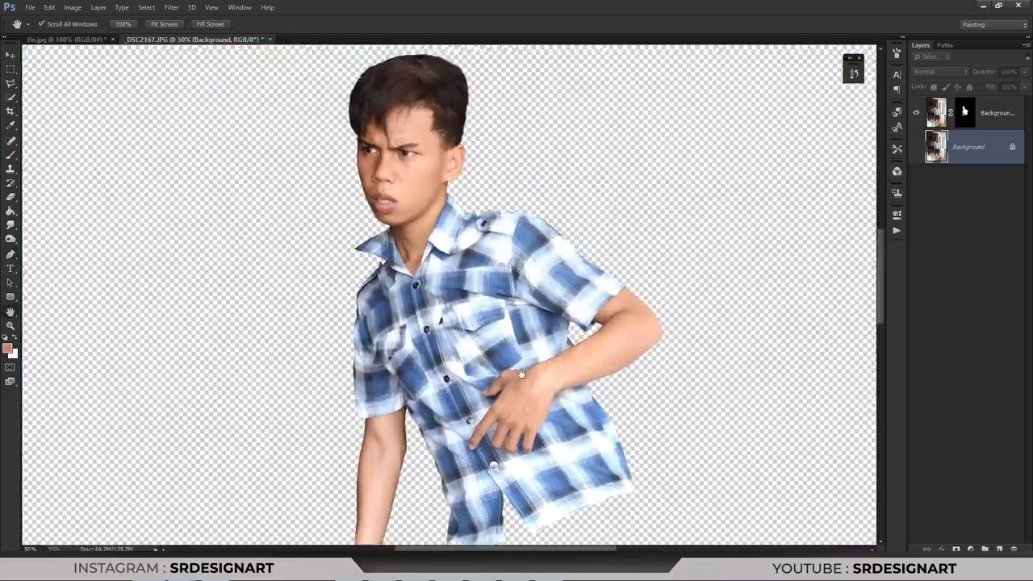
key("ctrl+minus")
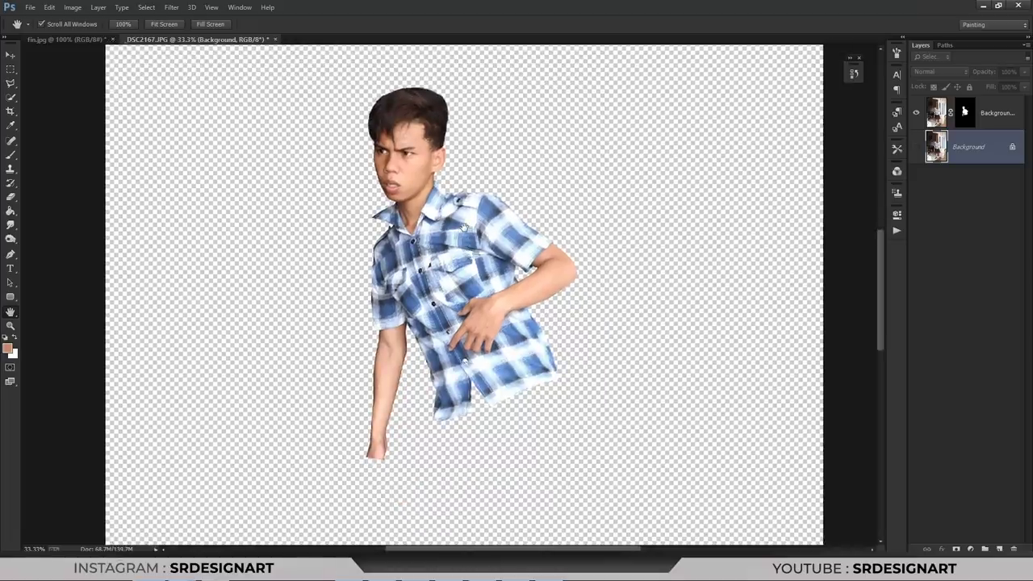
key("ctrl+plus")
key("ctrl+plus")
scroll(464, 228, "down", 3)
key("ctrl+minus")
key("ctrl+minus")
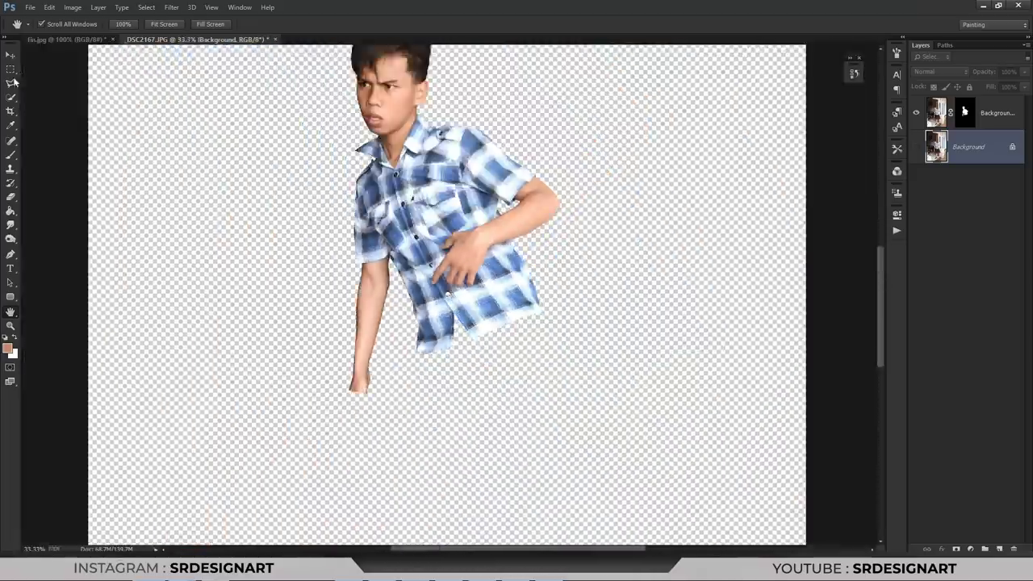
key("v")
key("ctrl+minus")
key("ctrl+plus")
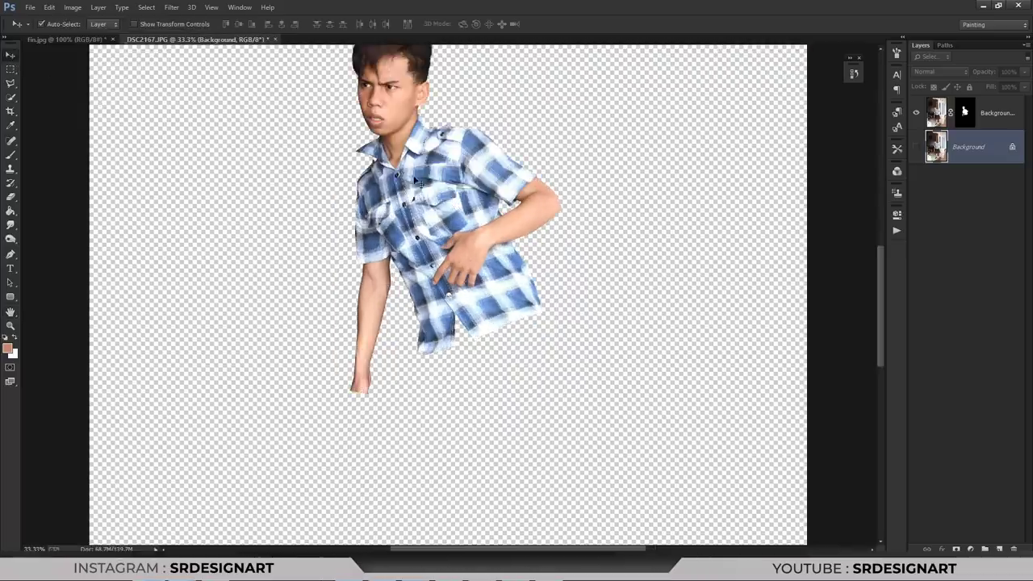
left_click_drag(415, 177, 74, 43)
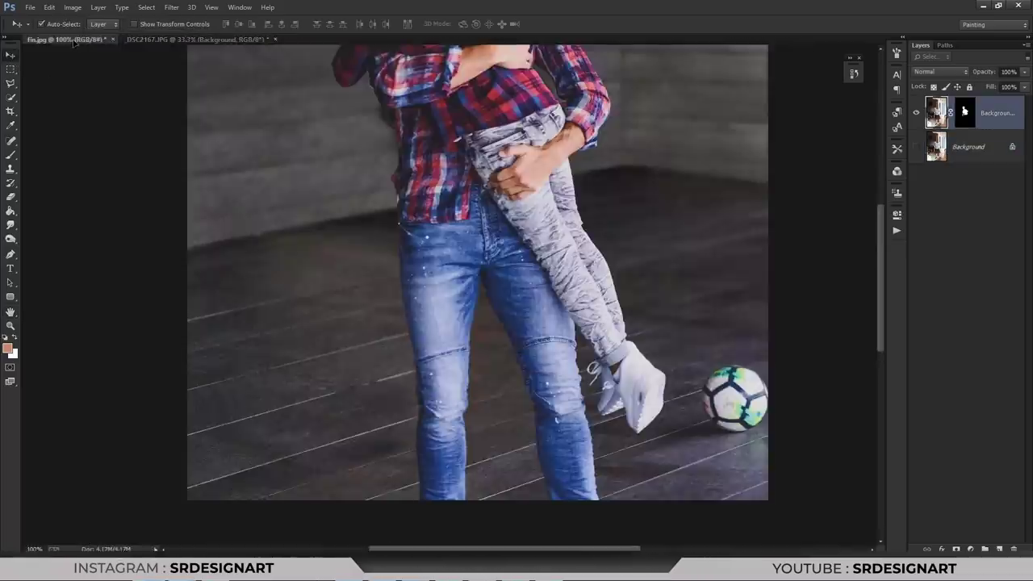
left_click_drag(74, 44, 393, 304)
key("ctrl+minus")
key("ctrl+minus")
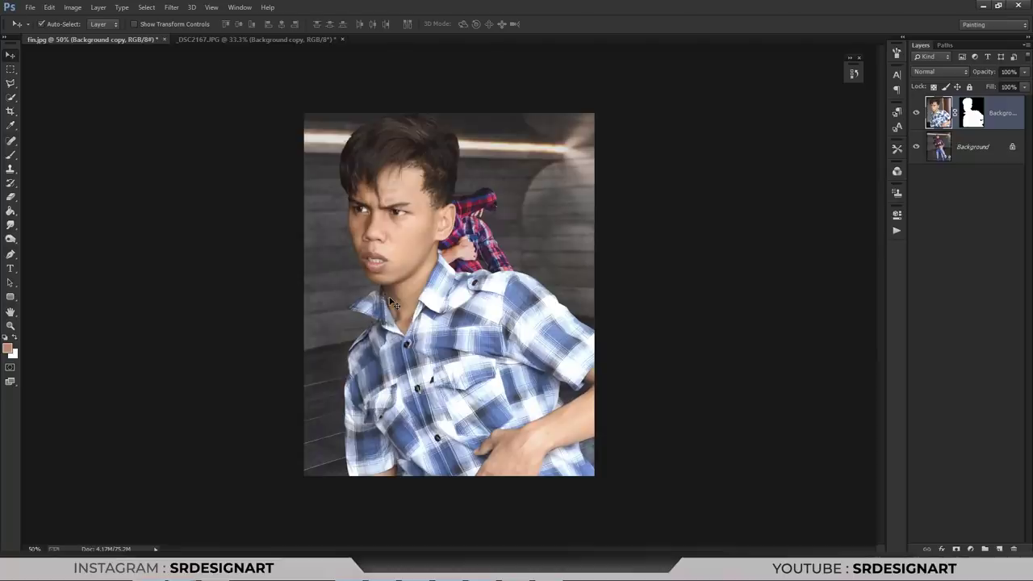
- Free Transform the boy layer, scaling it down to about 32.5% proportionally
key("ctrl+t")
key("ctrl+minus")
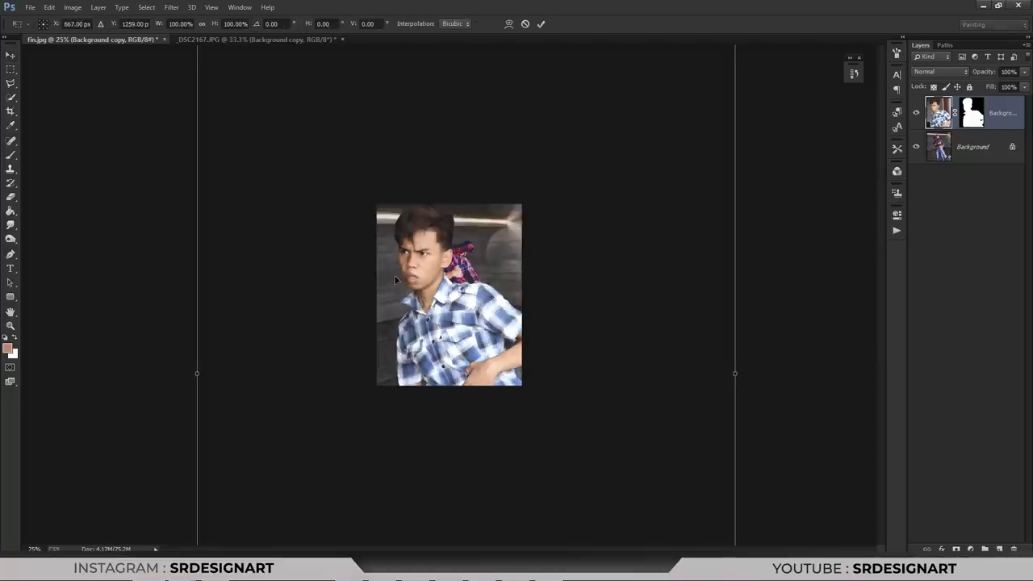
key("ctrl+minus")
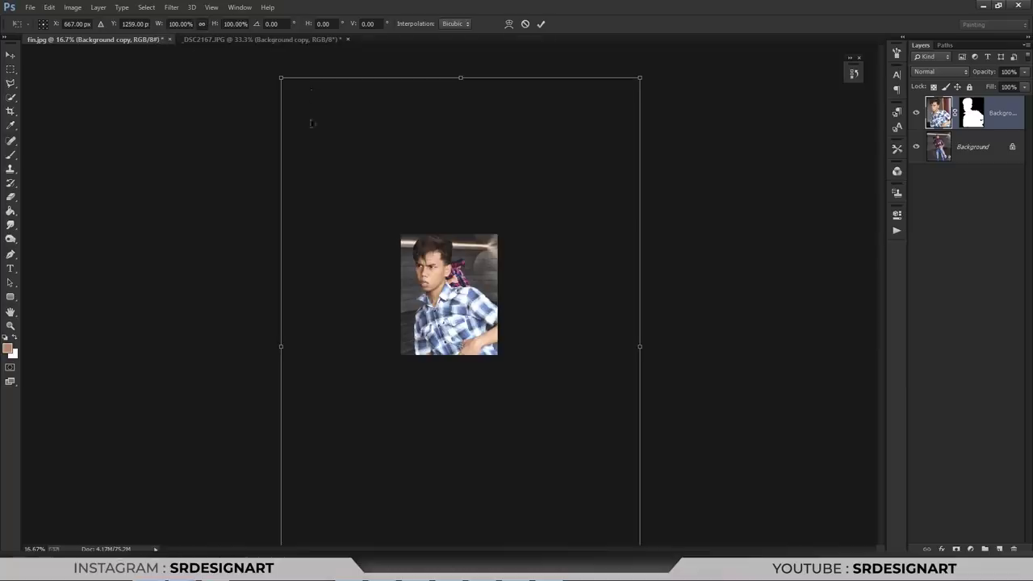
left_click_drag(284, 79, 352, 171)
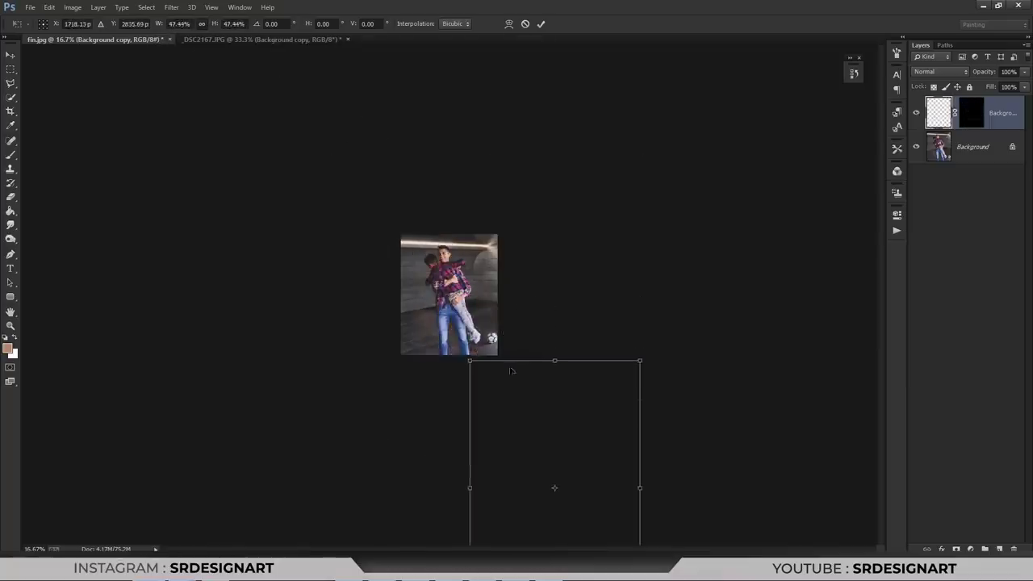
key("ctrl+plus")
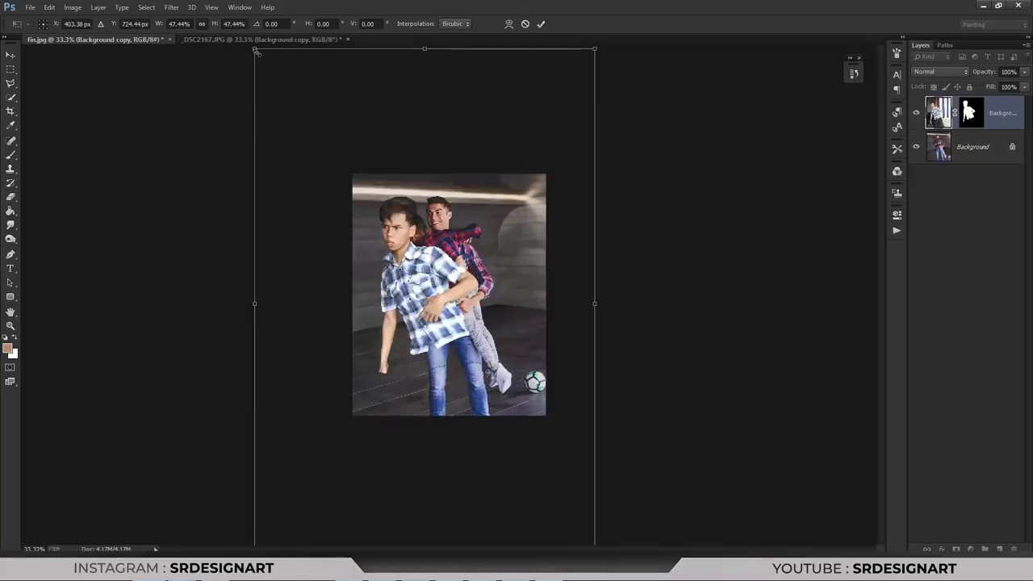
mouse_move(256, 50)
left_mouse_down()
mouse_move(358, 203)
mouse_move(387, 185)
left_mouse_up()
key("ctrl+plus")
left_click_drag(161, 129, 170, 129)
left_click(201, 23)
- Rotate the boy about -12.9°, set him against the man's chest and apply at 100% view
left_click_drag(142, 83, 174, 200)
left_click_drag(275, 202, 321, 205)
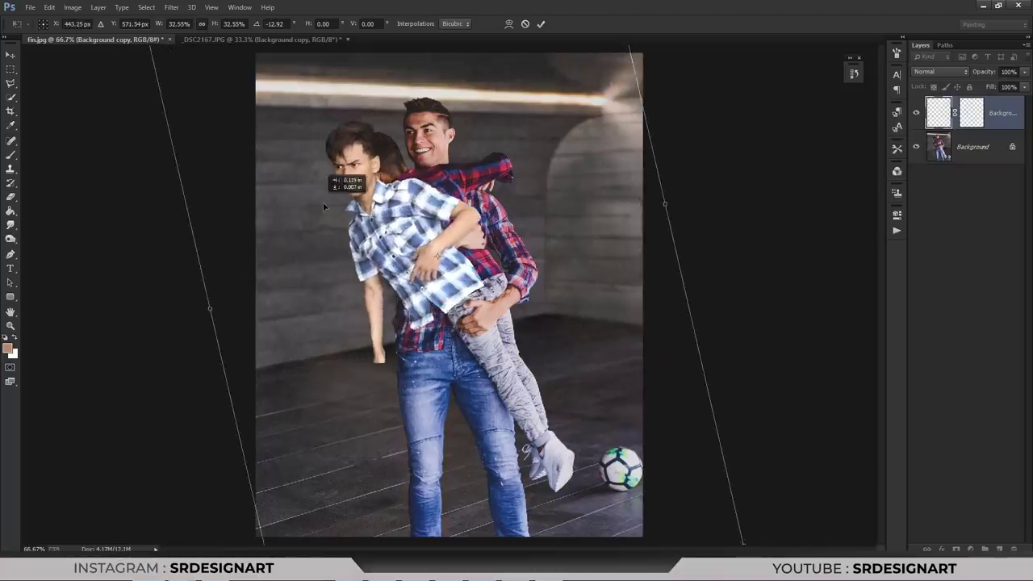
left_click_drag(332, 218, 331, 205)
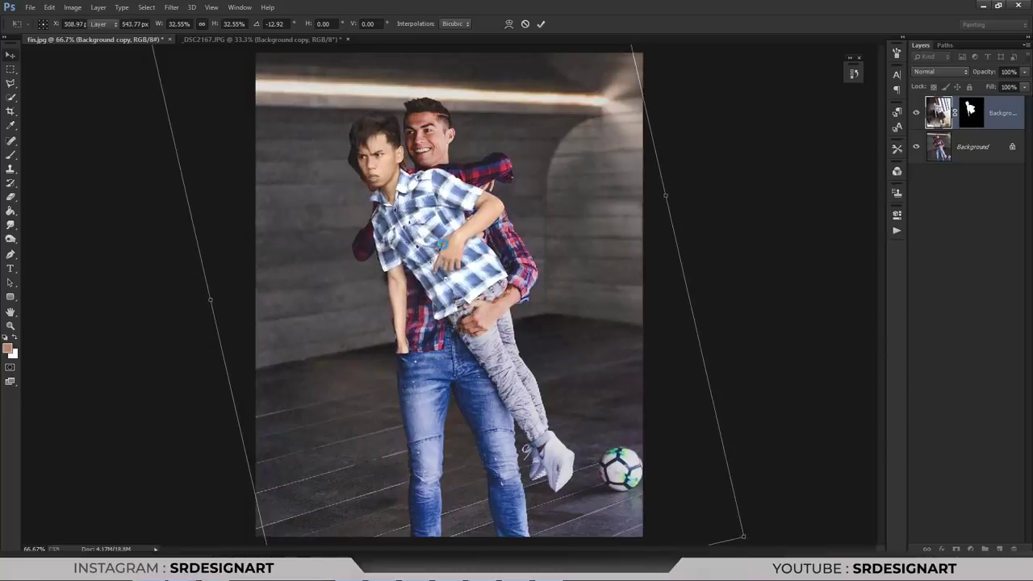
key("Return")
key("h")
key("ctrl+plus")
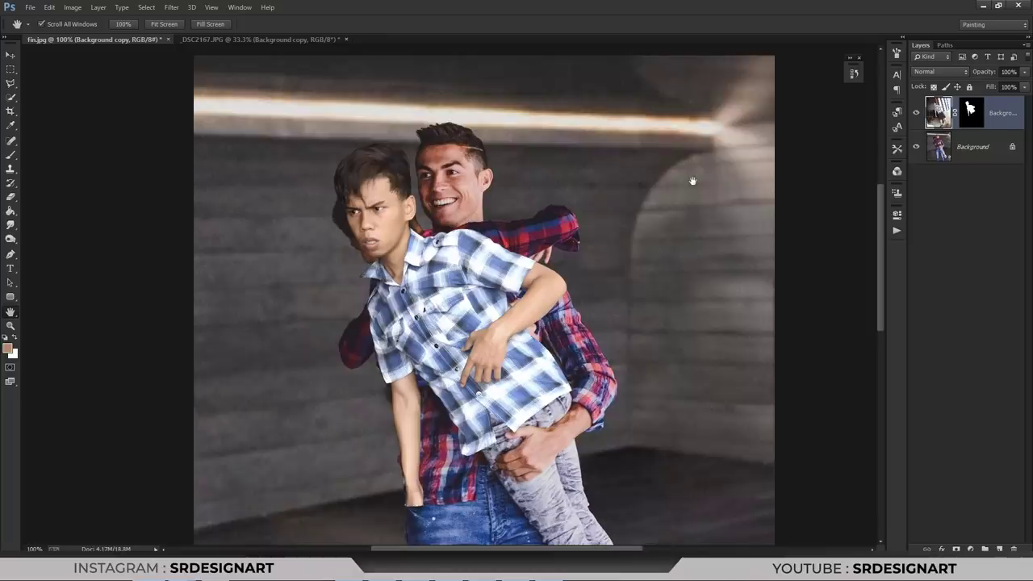
- Hide the boy layer and start a Pen path along the man's forearm underside
left_click(916, 113)
key("ctrl+plus")
key("ctrl+plus")
left_click_drag(528, 354, 497, 120)
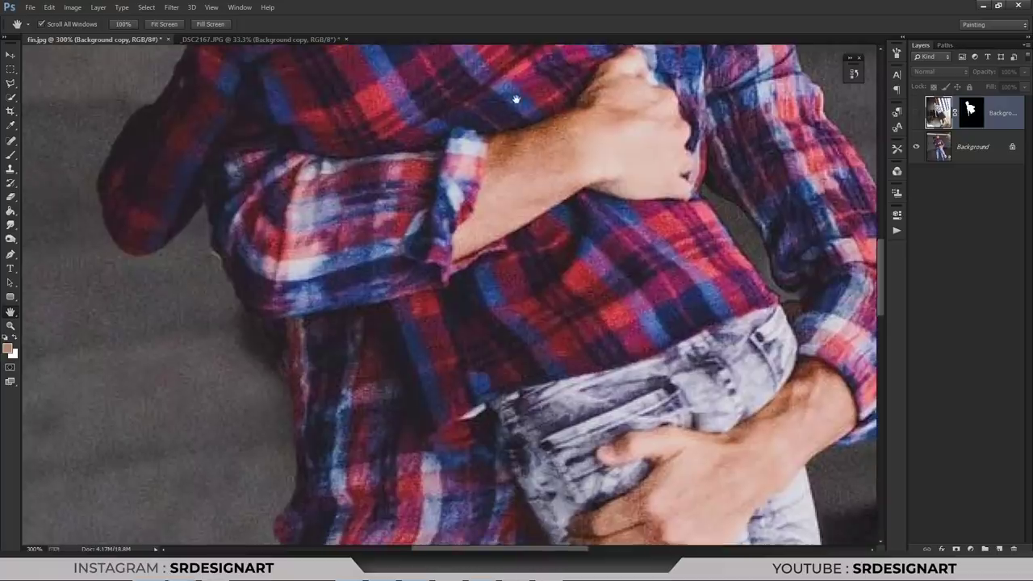
key("p")
left_click(207, 198)
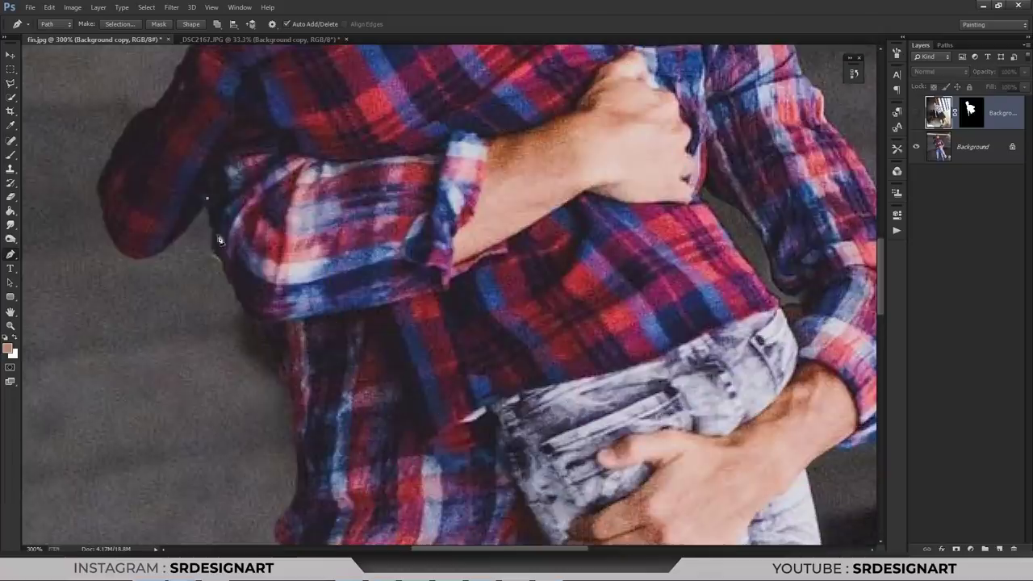
left_click(216, 228)
left_click(234, 282)
left_click(256, 319)
left_click(330, 312)
left_click(446, 287)
left_click(505, 249)
- Trace the path around the man's hand, knuckles and the top of the hand
key("ctrl+plus")
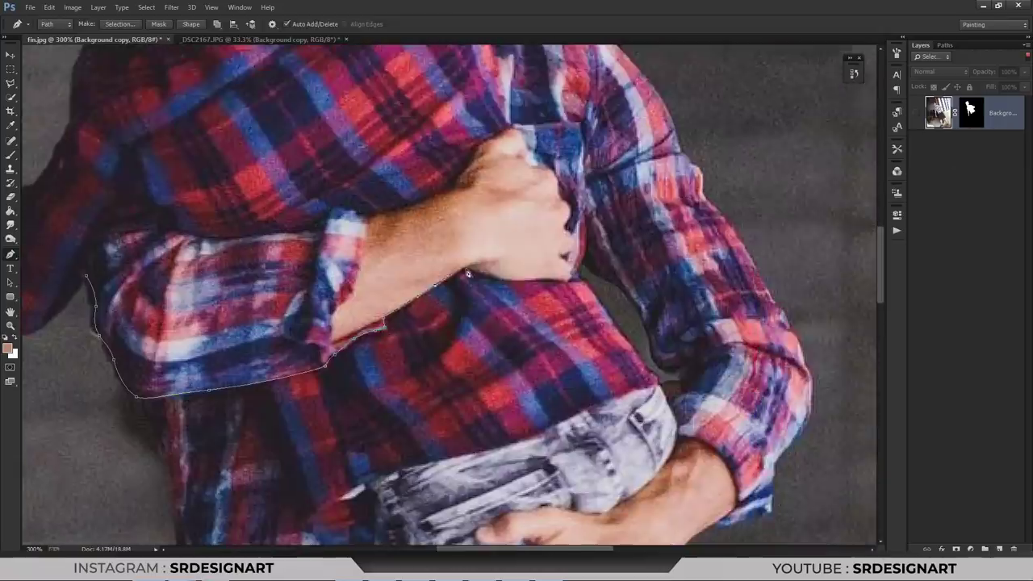
left_click(471, 260)
left_click(623, 274)
key("ctrl+plus")
left_click(638, 231)
left_click(658, 216)
left_click(644, 181)
left_click(652, 159)
left_click(637, 121)
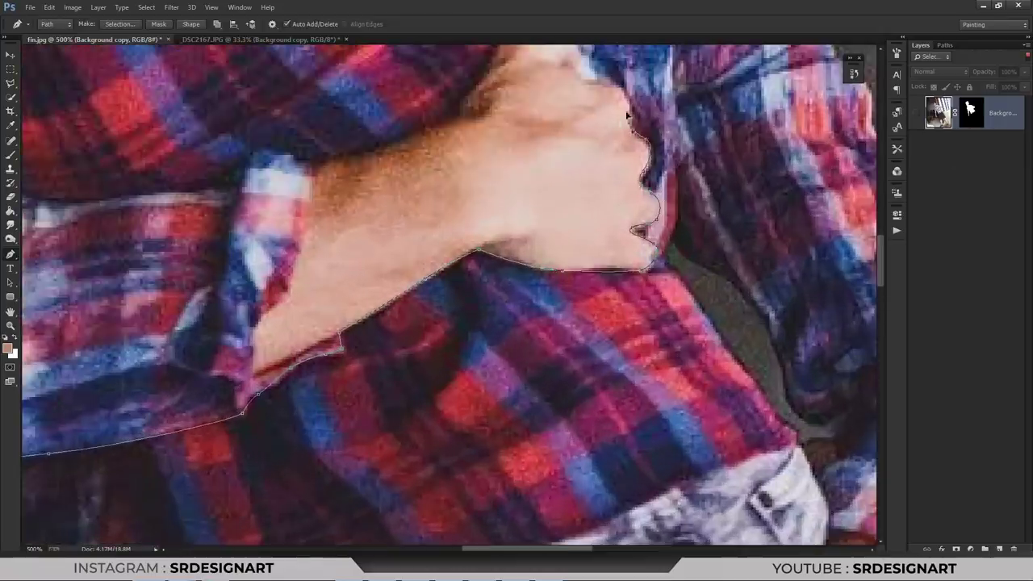
left_click(606, 82)
key("ctrl+minus")
left_click(529, 74)
left_click(485, 97)
- Trace the shirt cuff edge and close the forearm path
left_click(455, 153)
left_click(333, 189)
left_click(278, 204)
left_click(152, 218)
left_click(85, 214)
left_click_drag(85, 214, 369, 197)
left_click(346, 158)
left_click(315, 141)
left_click(286, 146)
left_click_drag(248, 251, 264, 284)
- Make a selection from the forearm path and mask a duplicate of the Background to it
right_click(403, 183)
left_click(423, 233)
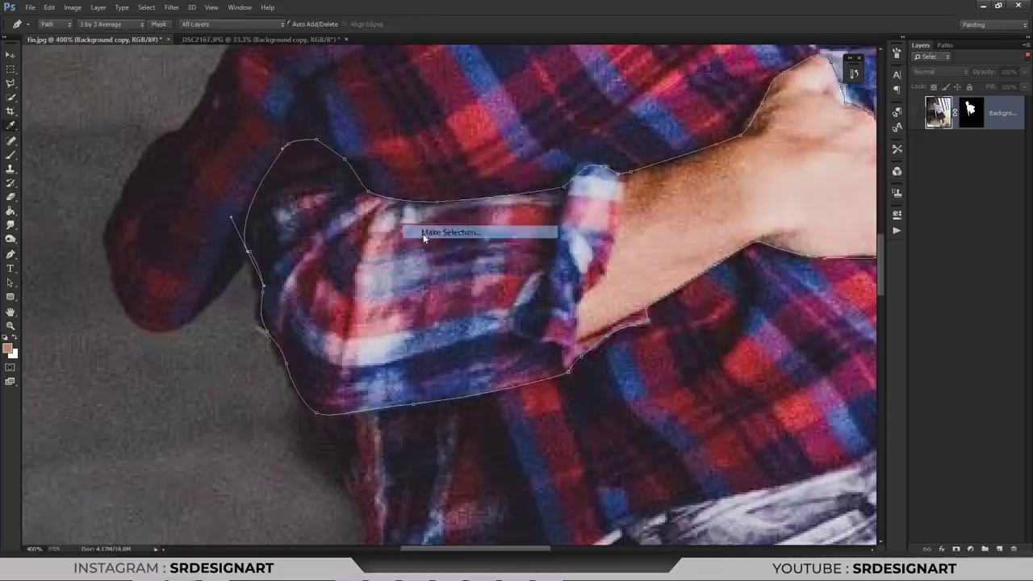
key("Return")
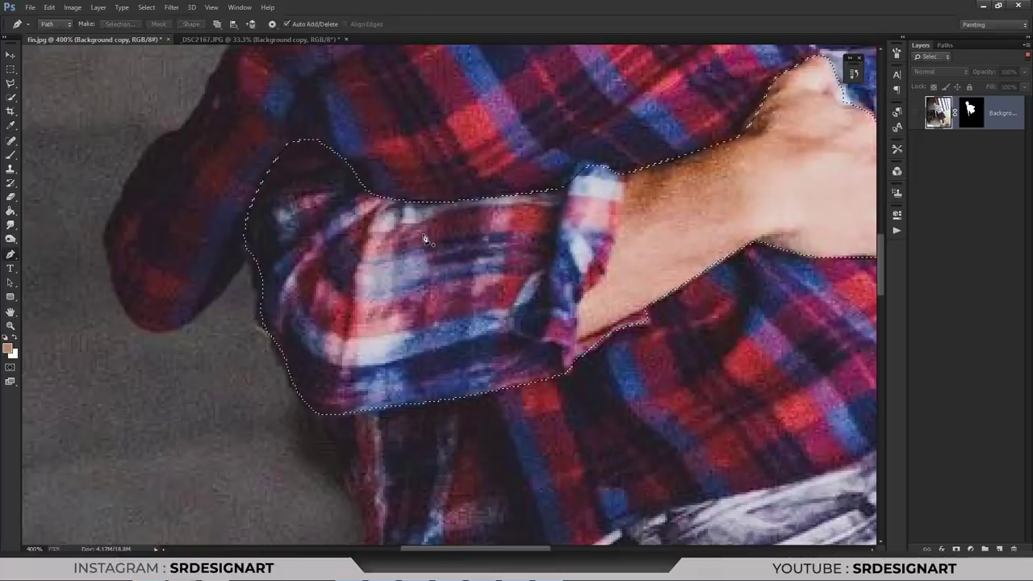
left_click(919, 64)
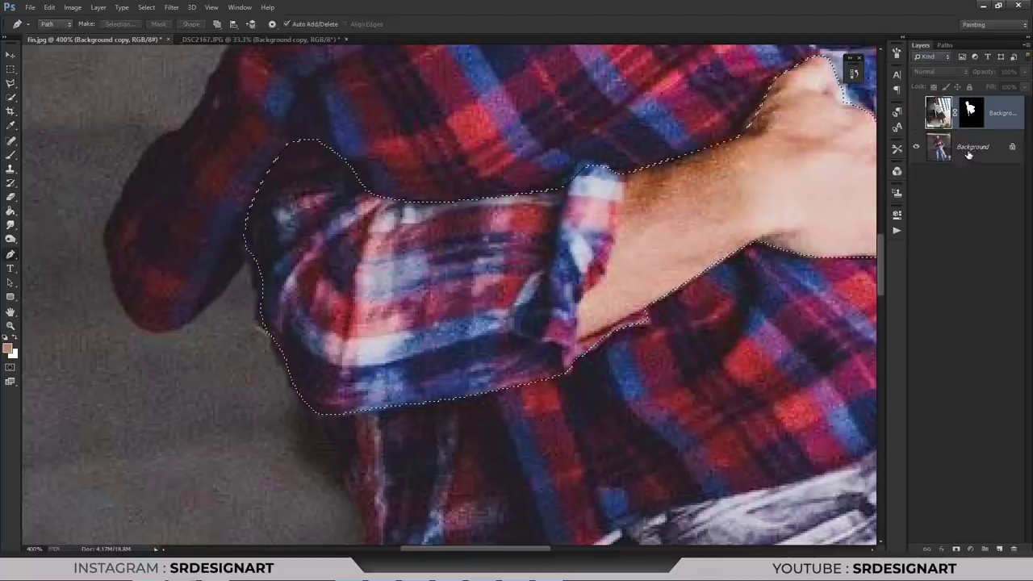
left_click(977, 158)
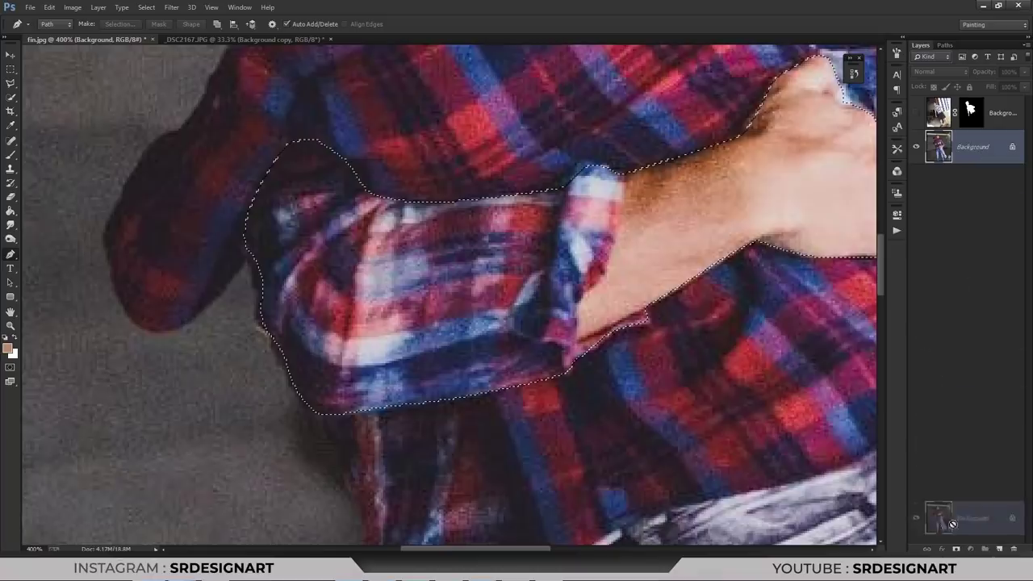
left_click_drag(968, 155, 999, 549)
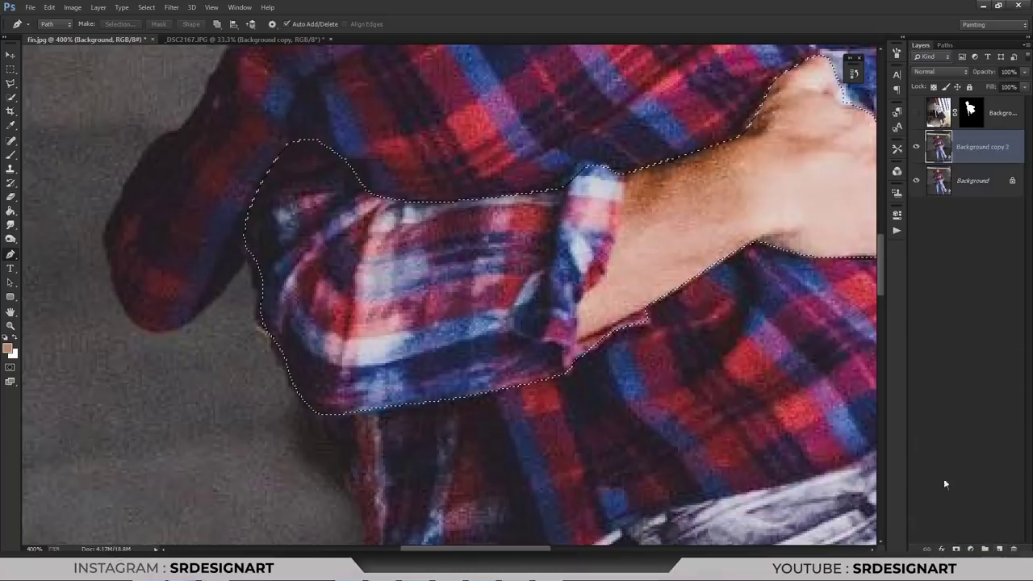
left_click(957, 549)
key("ctrl+0")
- Turn the boy layer back on and move the forearm layer above it
left_click(916, 146, "alt")
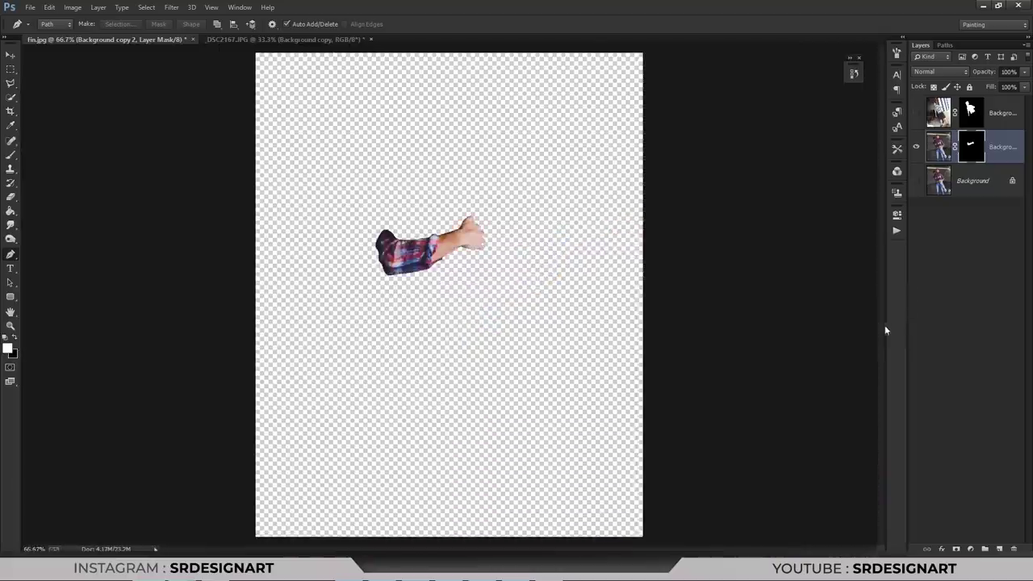
key("ctrl+1")
left_click(916, 113)
left_click(1001, 113)
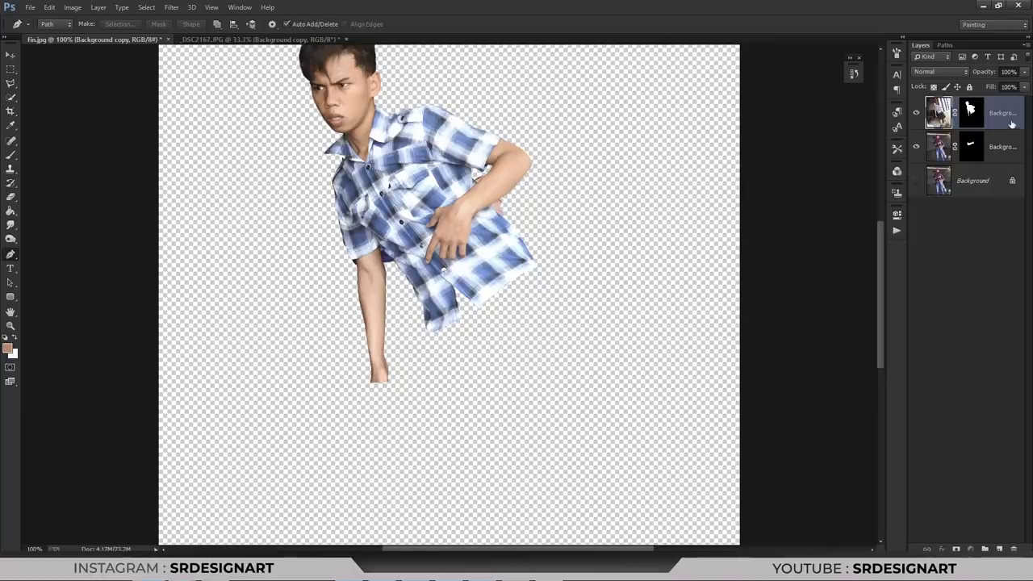
left_click_drag(995, 119, 993, 153)
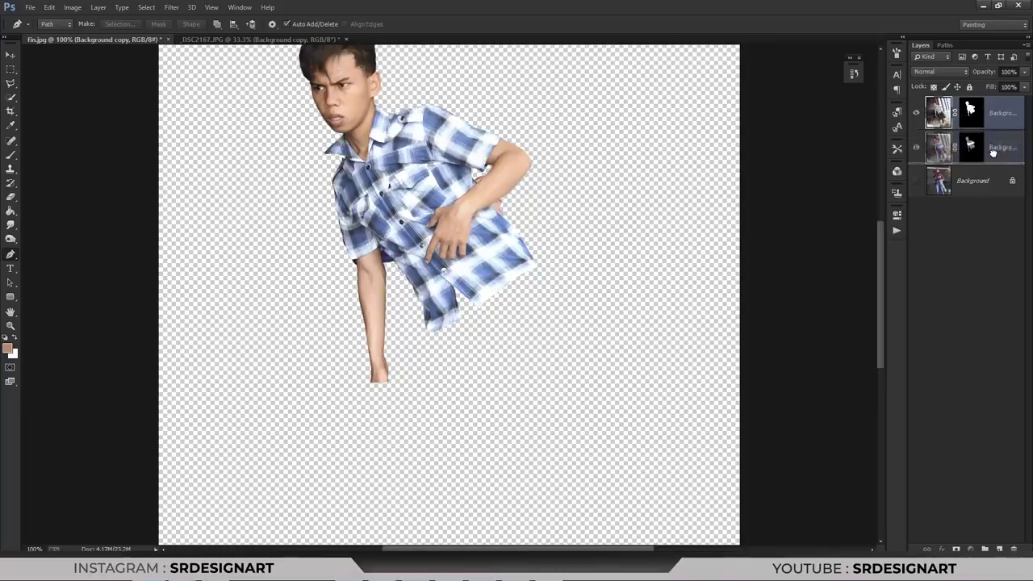
- Rename the forearm layer 'tangan 1' and show the Background layer again
double_click(997, 113)
type("tangan 1")
key("Return")
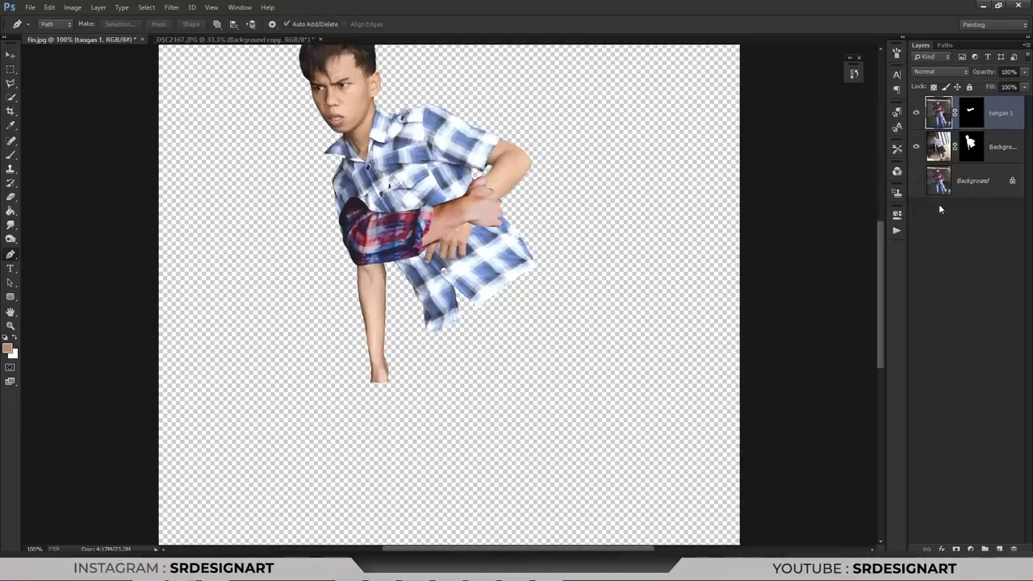
left_click(917, 181)
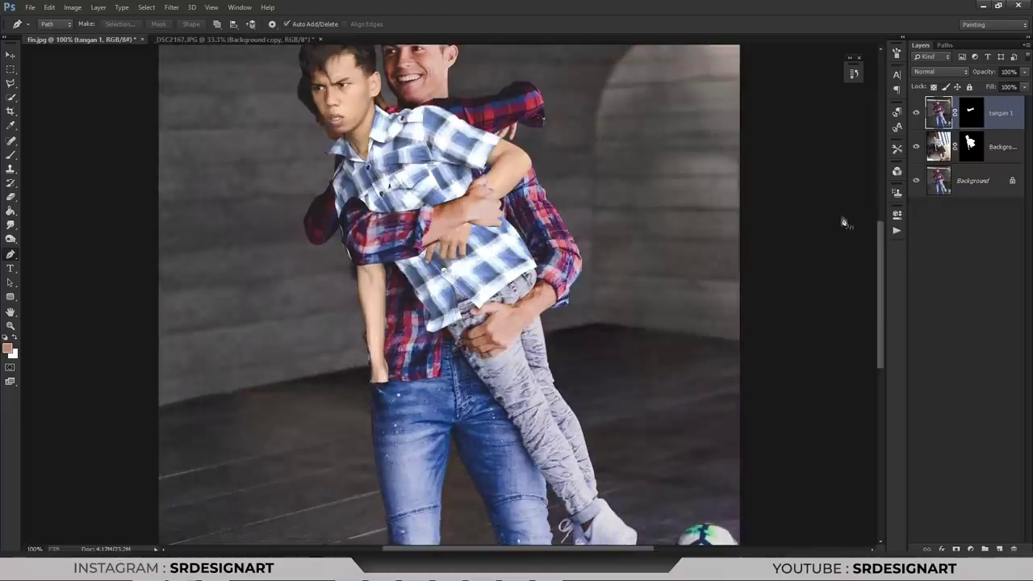
left_click(969, 186)
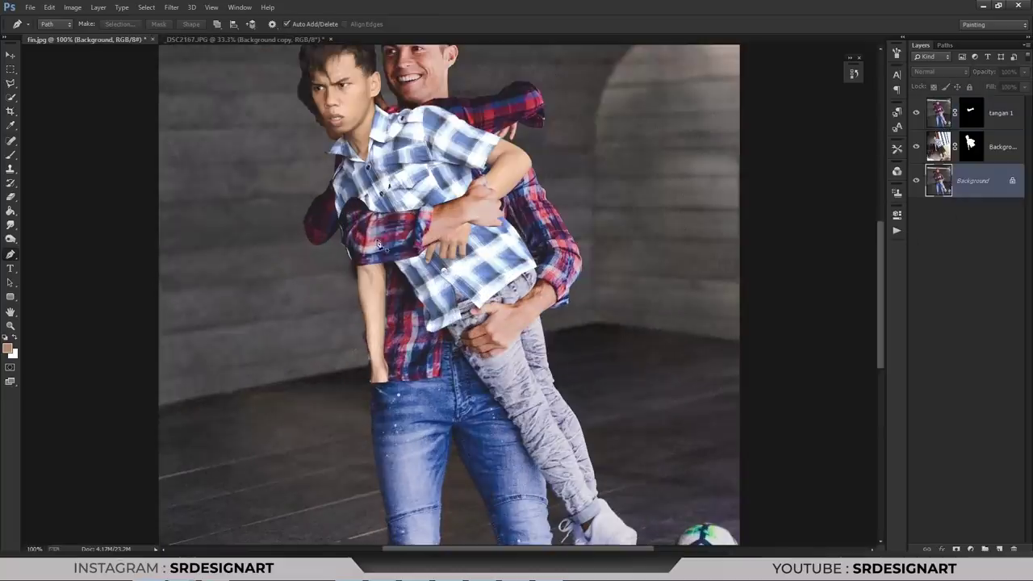
- Bring the man's lower hand gripping the boy's jeans into view
scroll(442, 244, "down", 1)
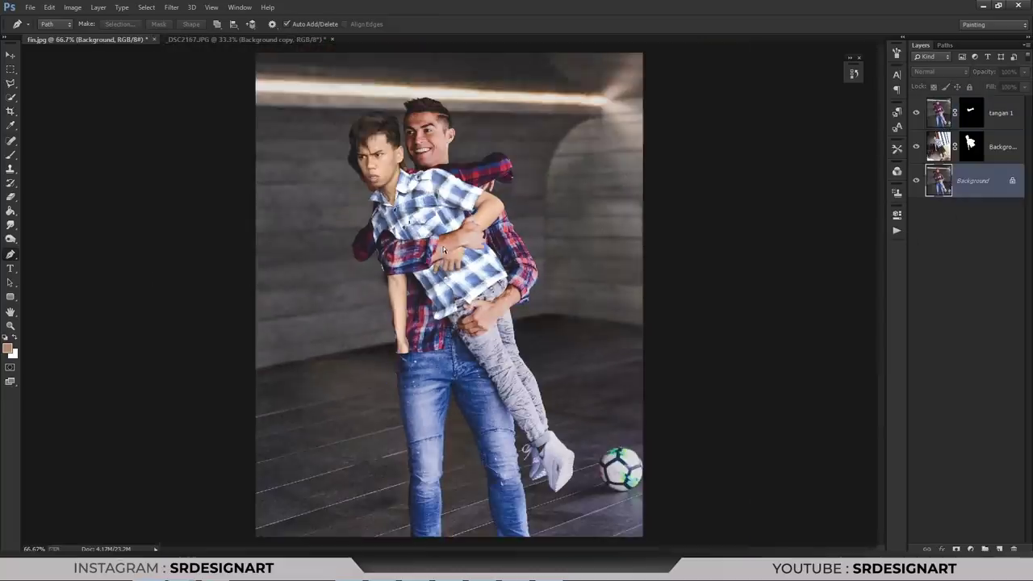
scroll(474, 287, "up", 1)
scroll(583, 351, "up", 2)
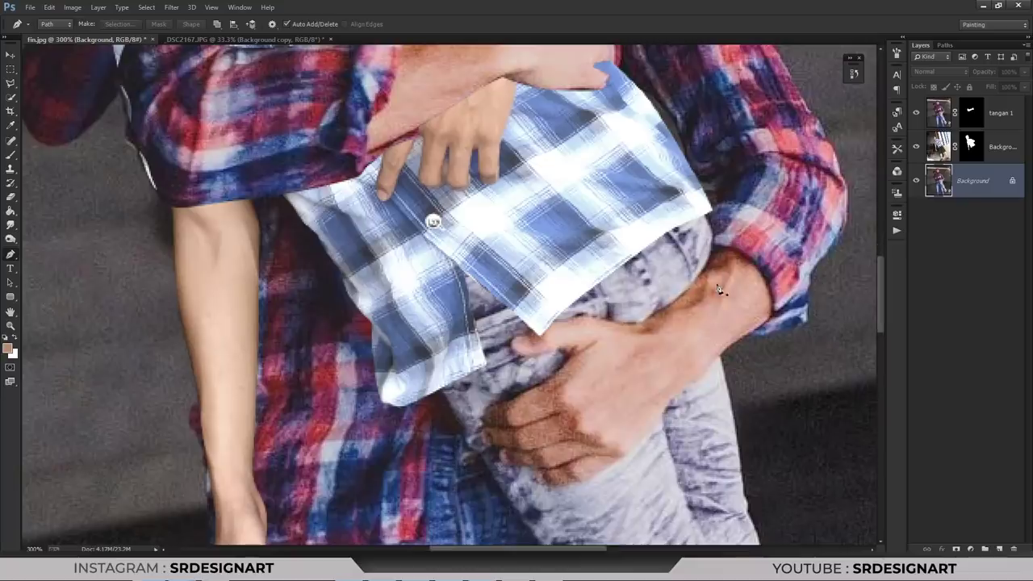
scroll(676, 322, "up", 1)
left_click_drag(678, 323, 711, 190)
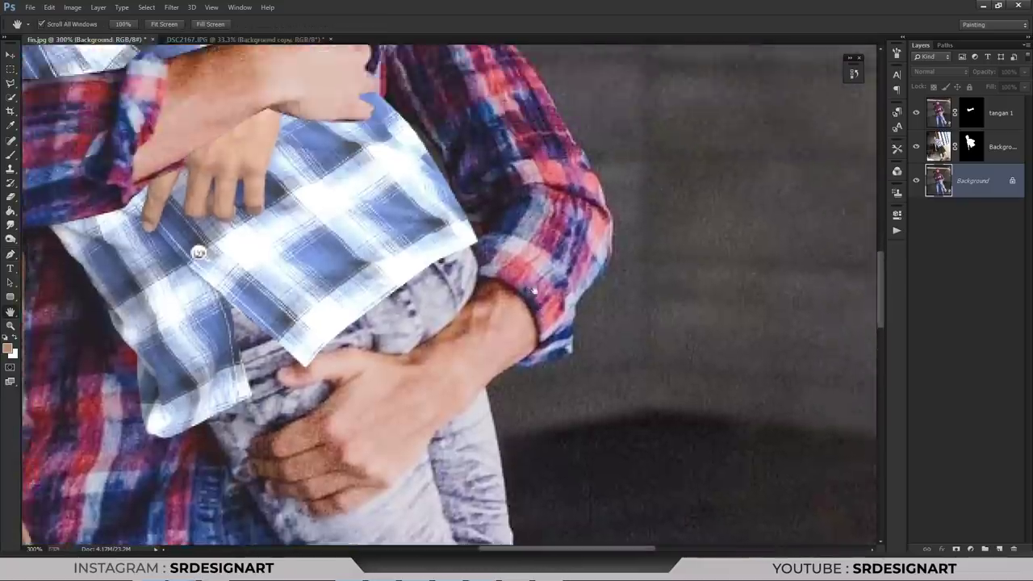
key("ctrl+minus")
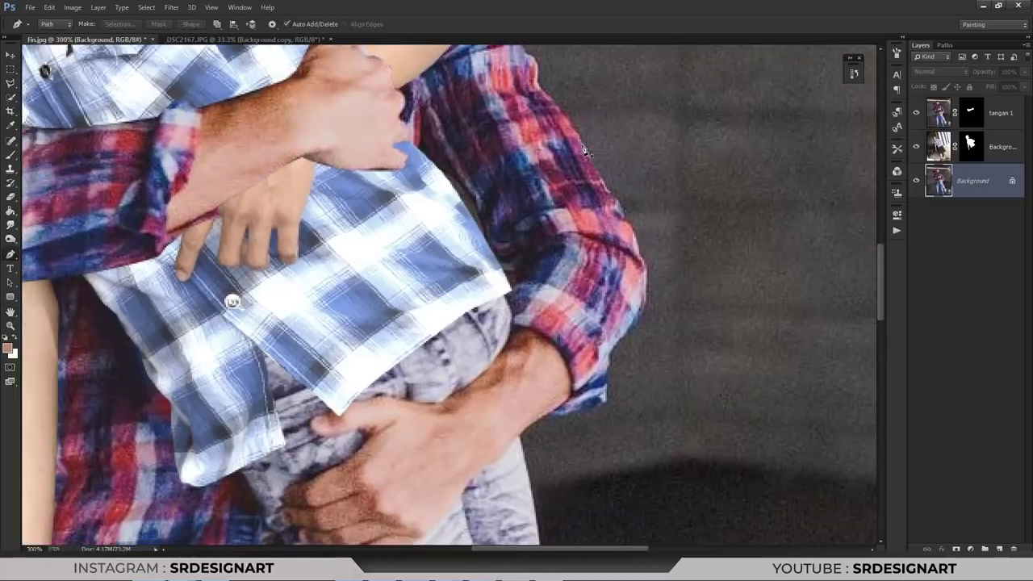
left_click(932, 56)
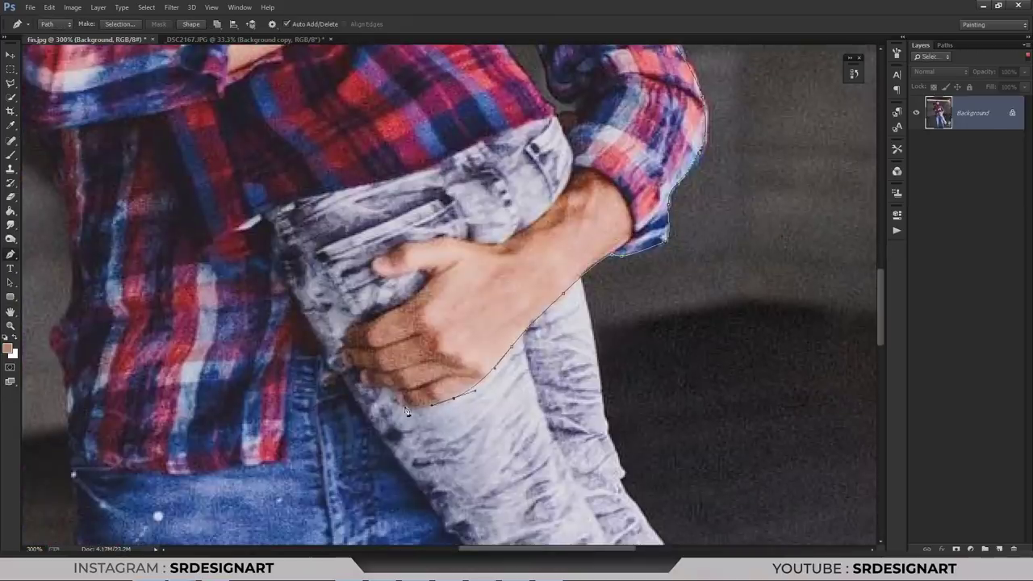
- Pen-trace the lower hand's fingers, index finger and wrist
left_click(408, 405)
left_click(392, 391)
left_click(360, 368)
left_click(345, 353)
left_click(424, 277)
left_click(373, 268)
left_click(399, 244)
left_click(427, 239)
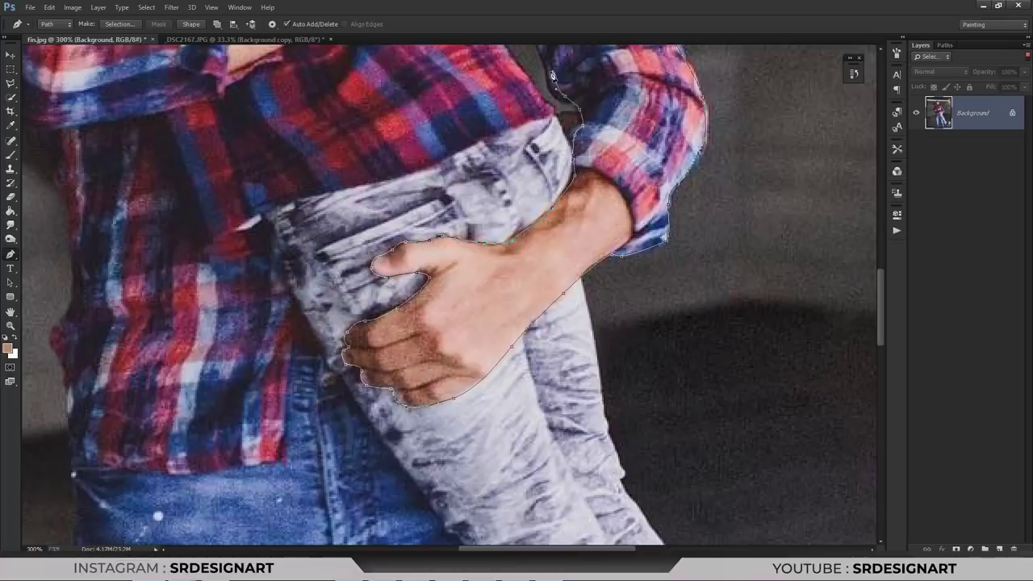
scroll(575, 132, "up", 3)
- Make a 0 px feather selection from the hand path and duplicate the Background as Background copy 2
right_click(618, 208)
left_click(627, 262)
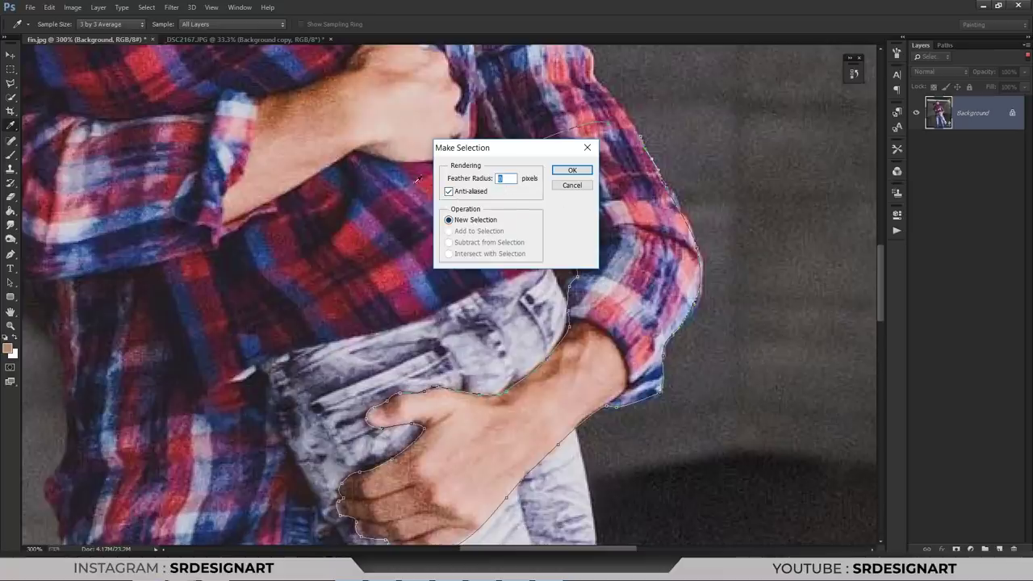
left_click(571, 171)
key("ctrl+minus")
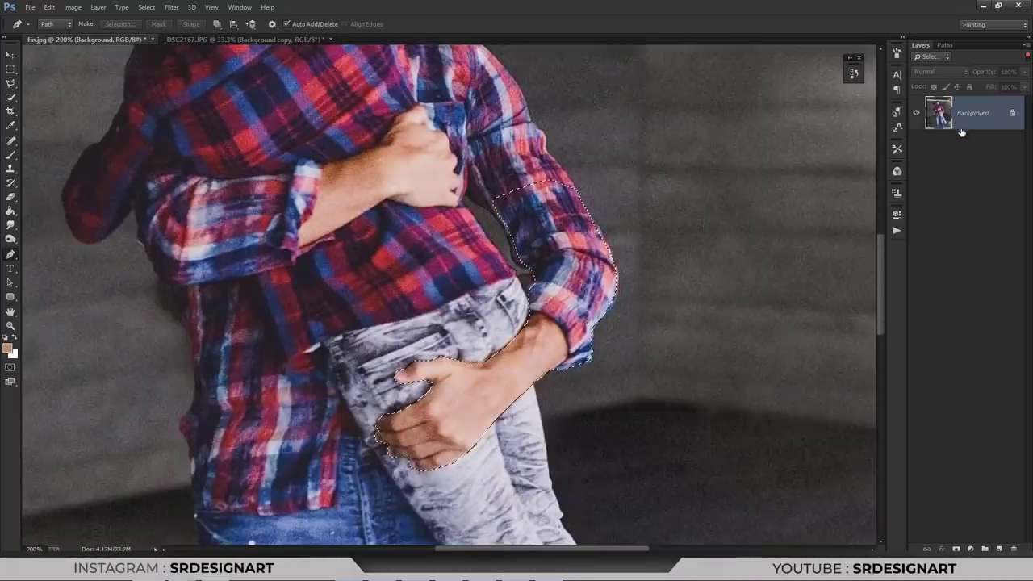
left_click_drag(976, 117, 998, 549)
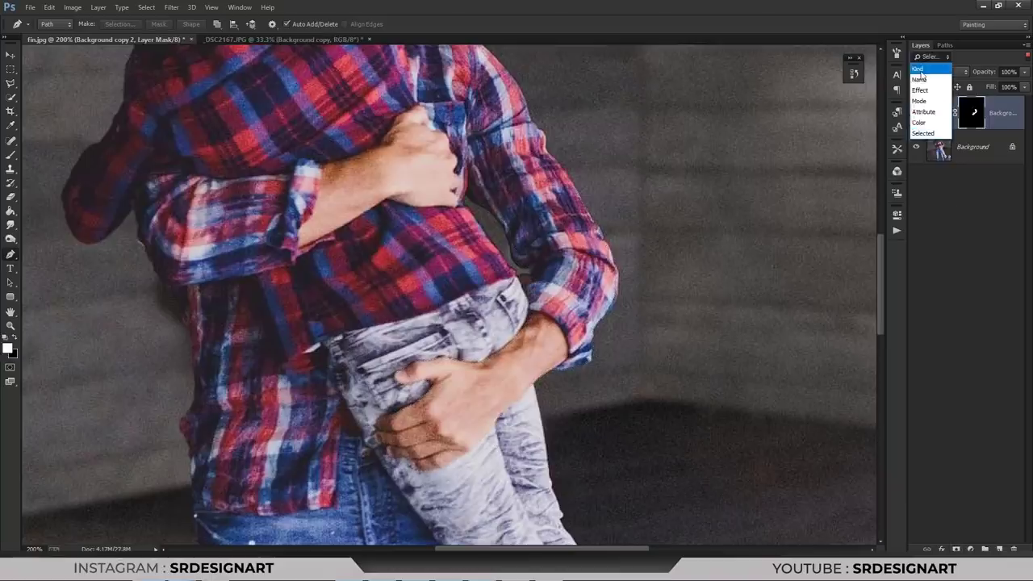
left_click(994, 190)
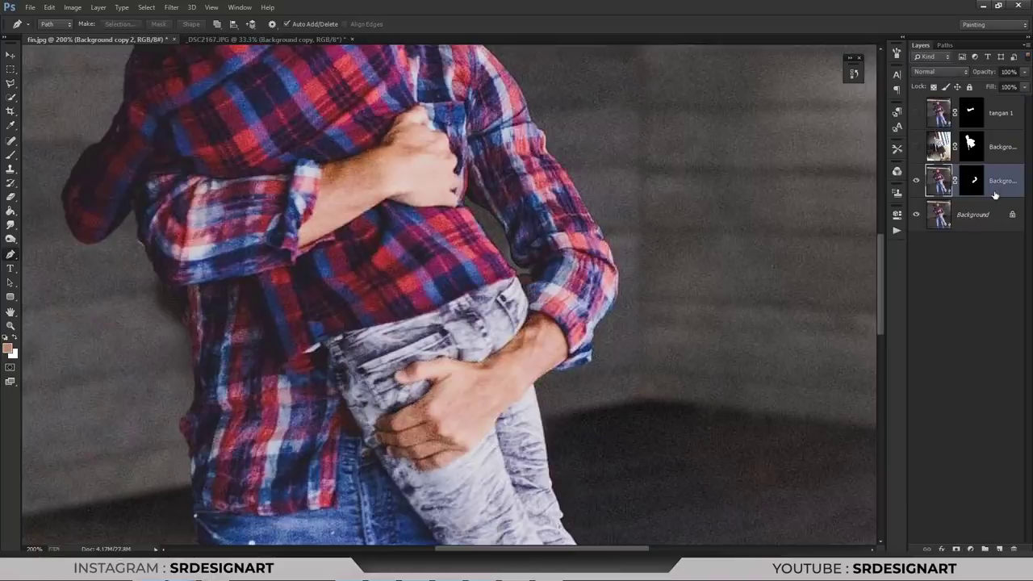
- Rename the gripping-hand layer to 'tangan 2' and move it above the boy's layer
double_click(998, 182)
type("tangan")
key("Return")
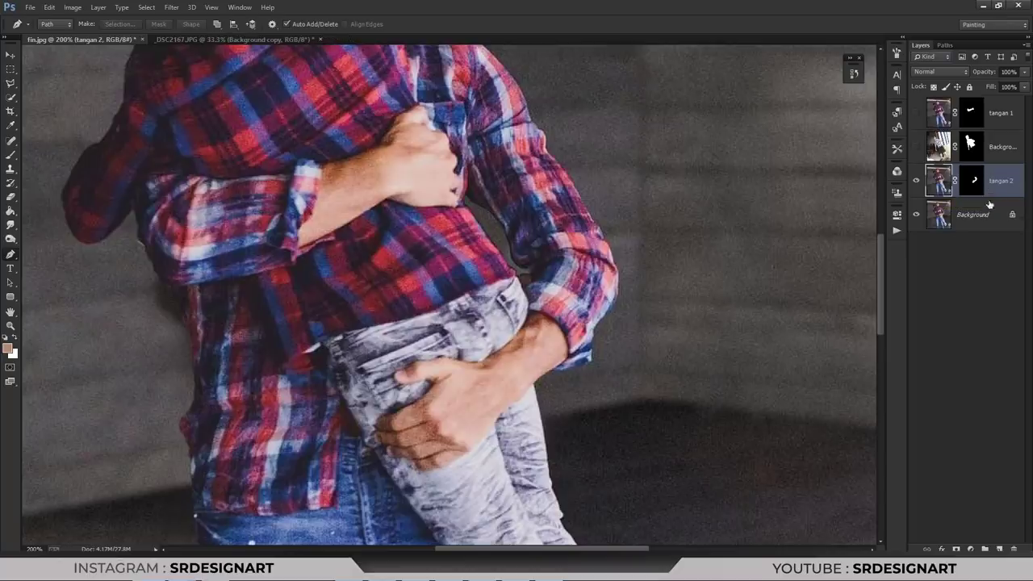
left_click_drag(1001, 181, 996, 135)
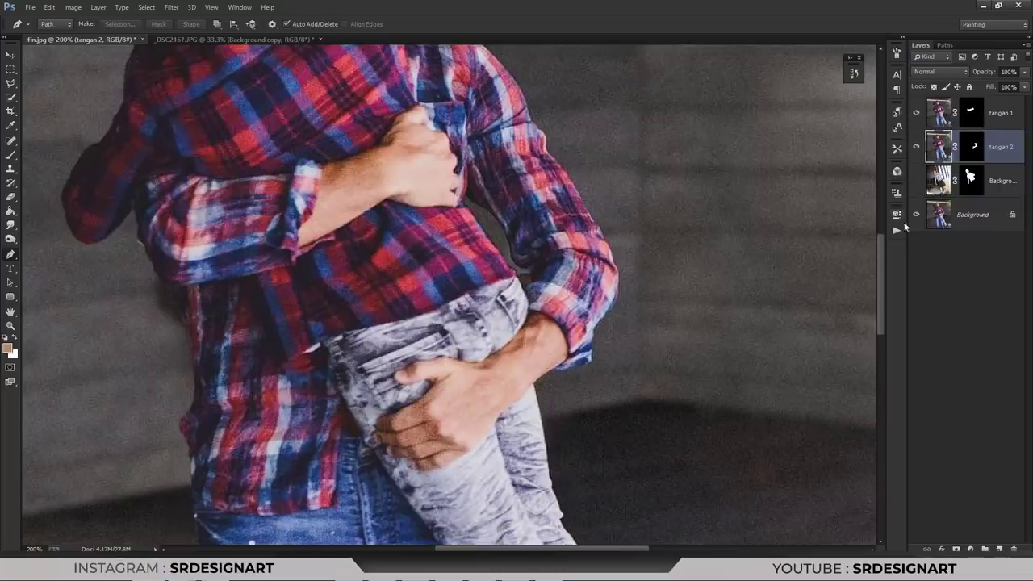
- Target the Background copy layer mask with the boy's layer visible, framed on the jeans and pocket
key("ctrl+0")
left_click(916, 180)
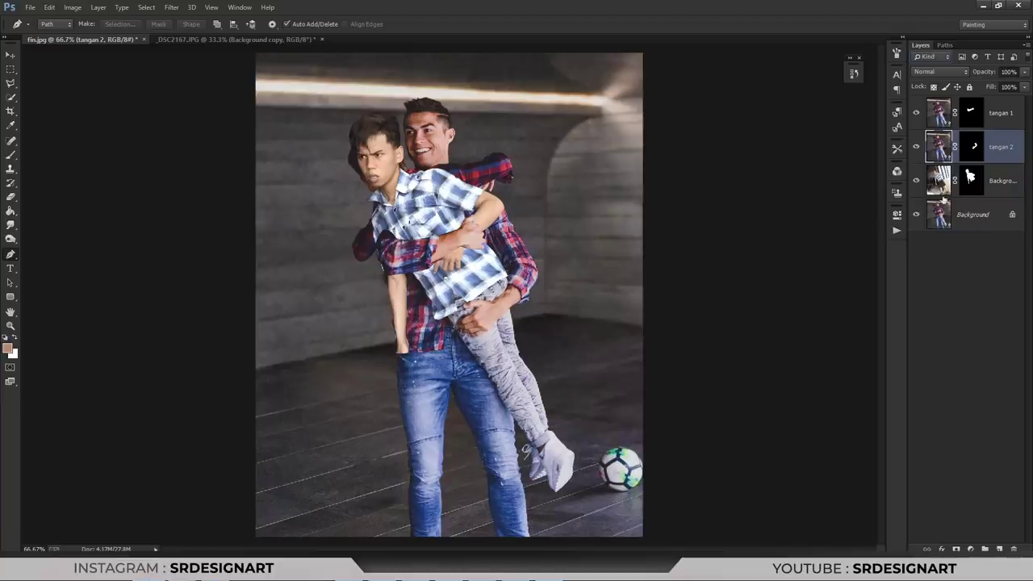
left_click(971, 180)
left_click(916, 182)
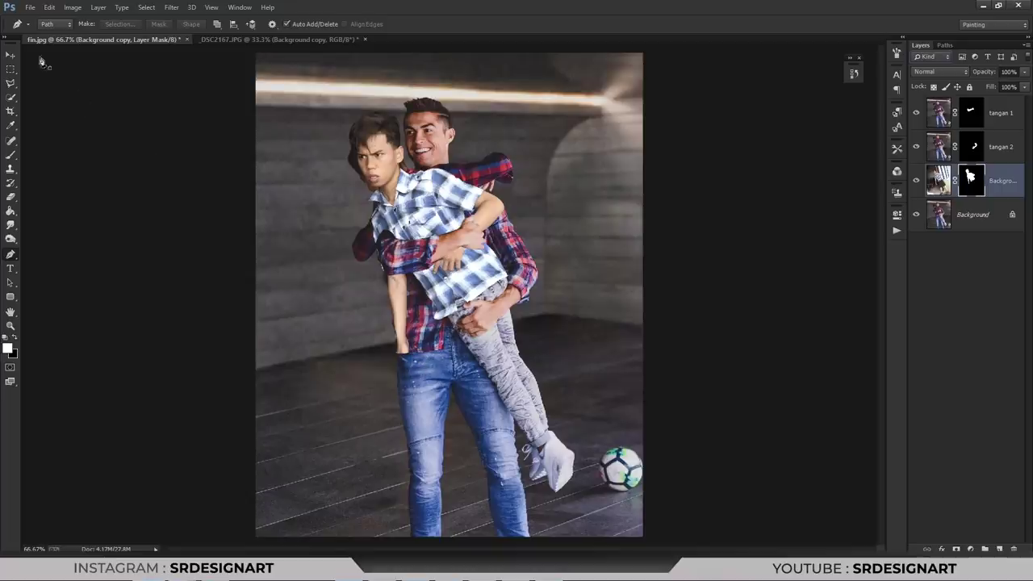
left_click(12, 58)
key("space")
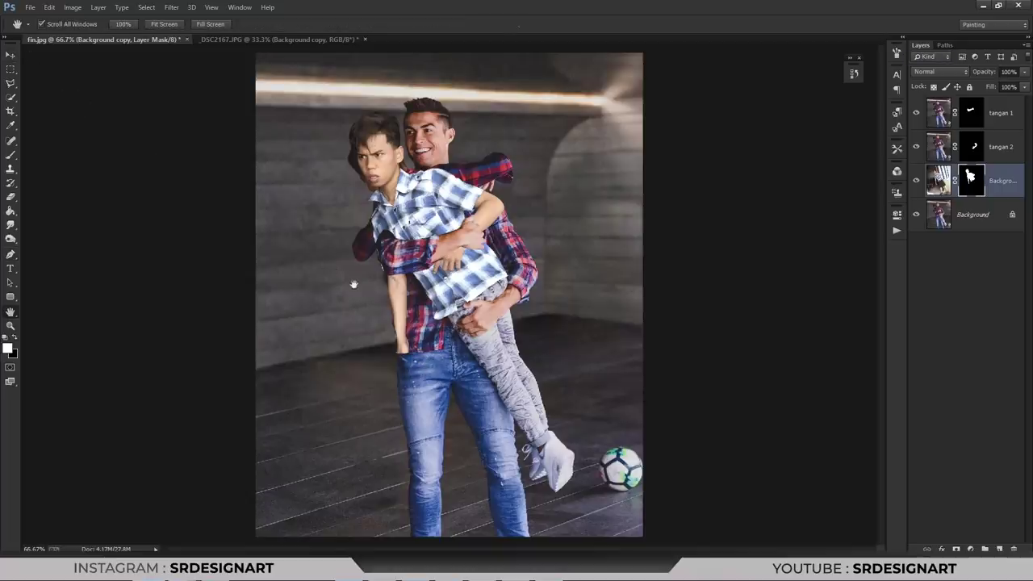
left_click_drag(431, 310, 888, 230)
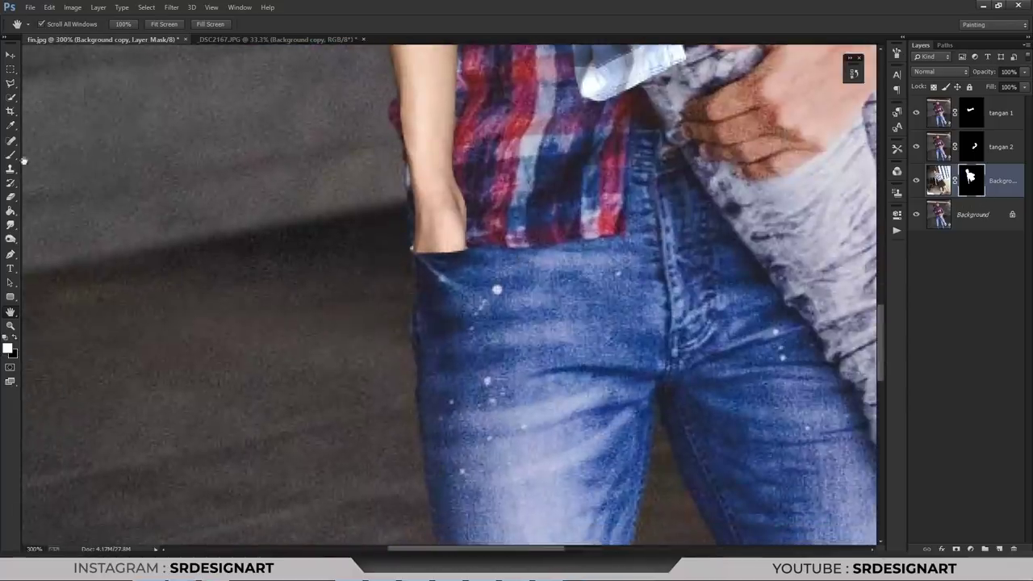
- Paint the boy's hand back in on the mask and quick-select his hand, wrist and arm
left_click(10, 154)
left_click_drag(450, 272, 461, 311)
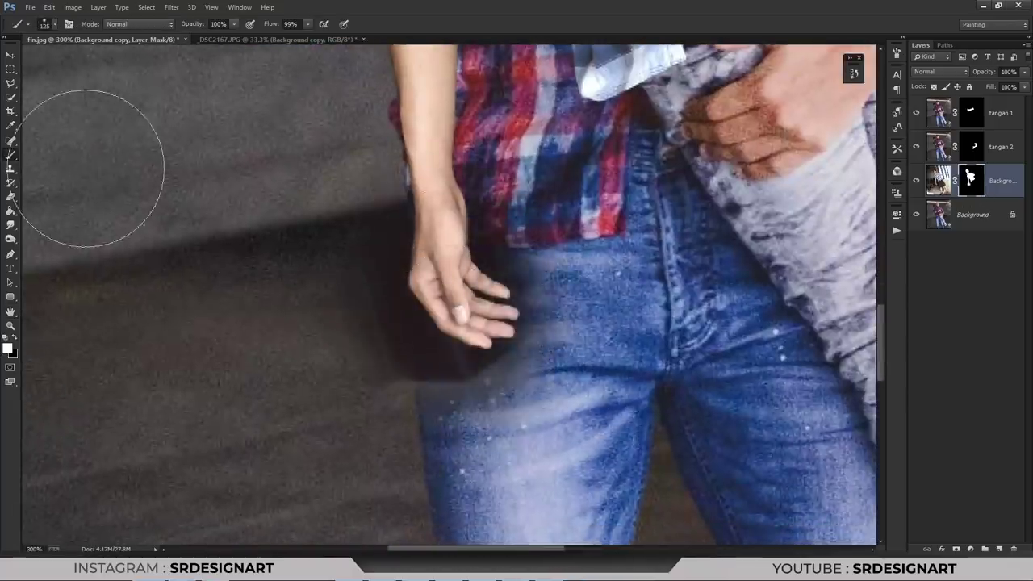
left_click(10, 98)
left_click_drag(440, 198, 481, 270)
left_click_drag(450, 207, 426, 163)
right_click(452, 168)
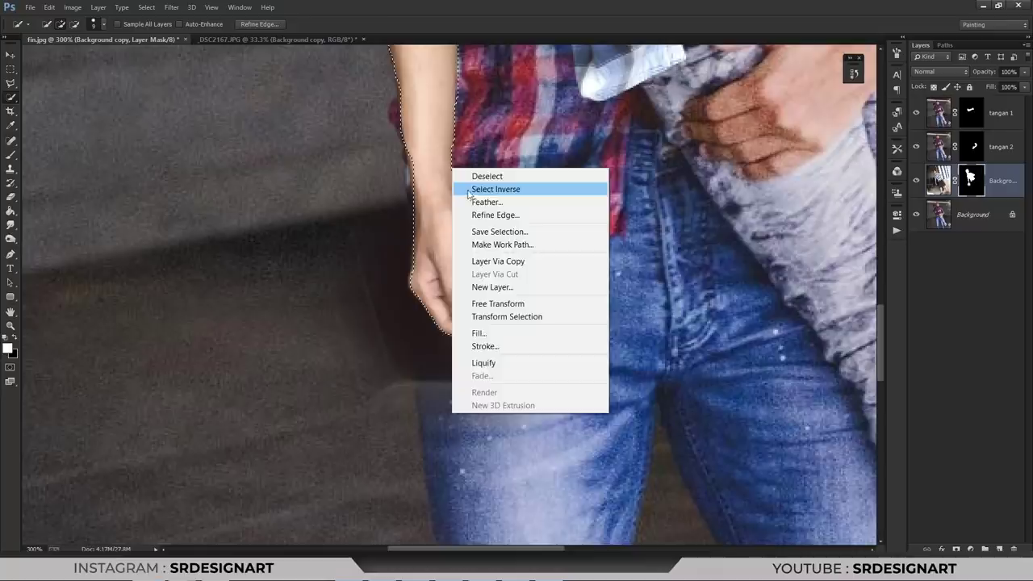
left_click(485, 189)
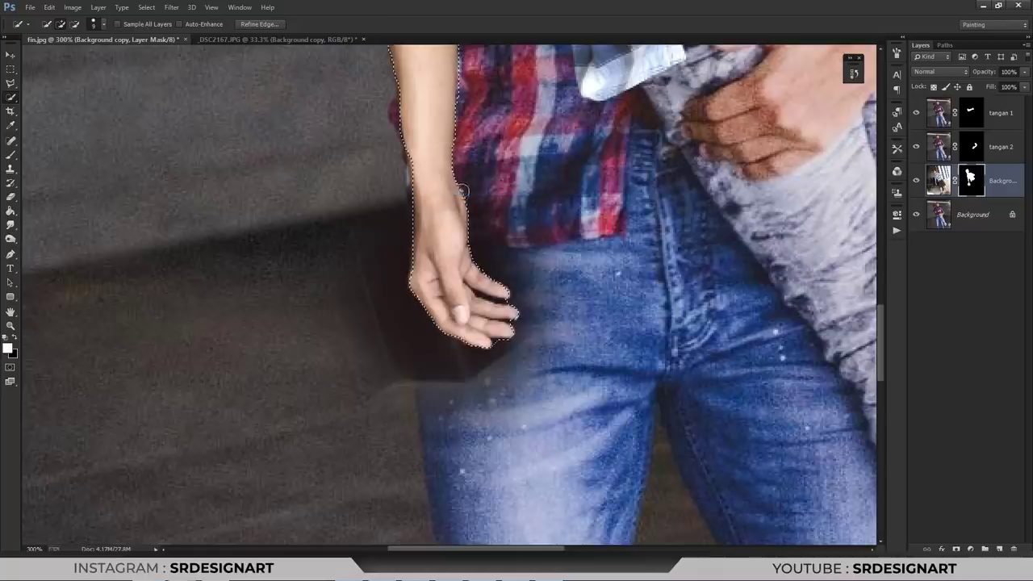
- Erase the dark shadow left of the jeans and clear the hand selection
left_click(10, 196)
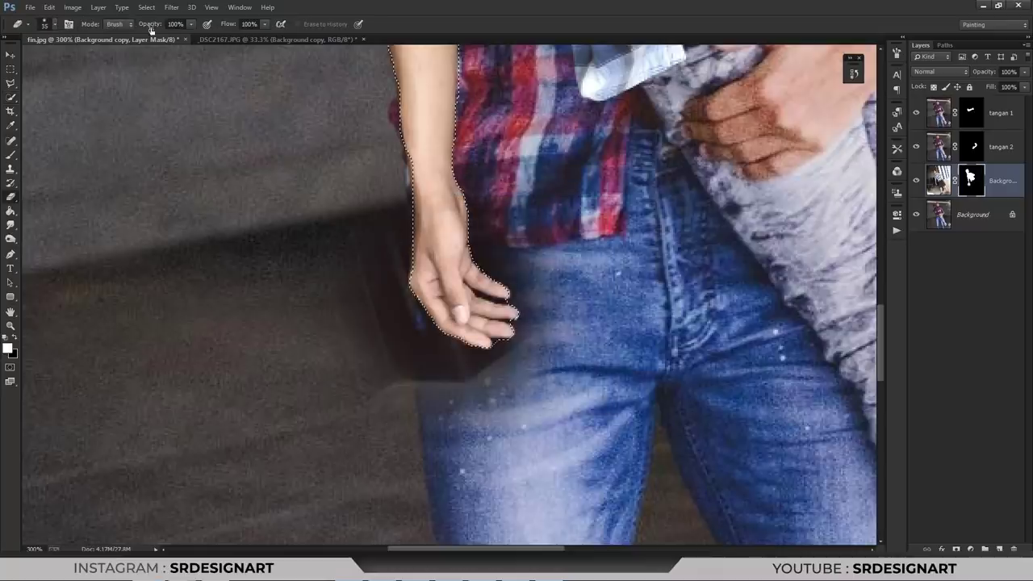
mouse_move(388, 346)
left_mouse_down()
mouse_move(339, 247)
mouse_move(508, 355)
mouse_move(500, 210)
left_mouse_up()
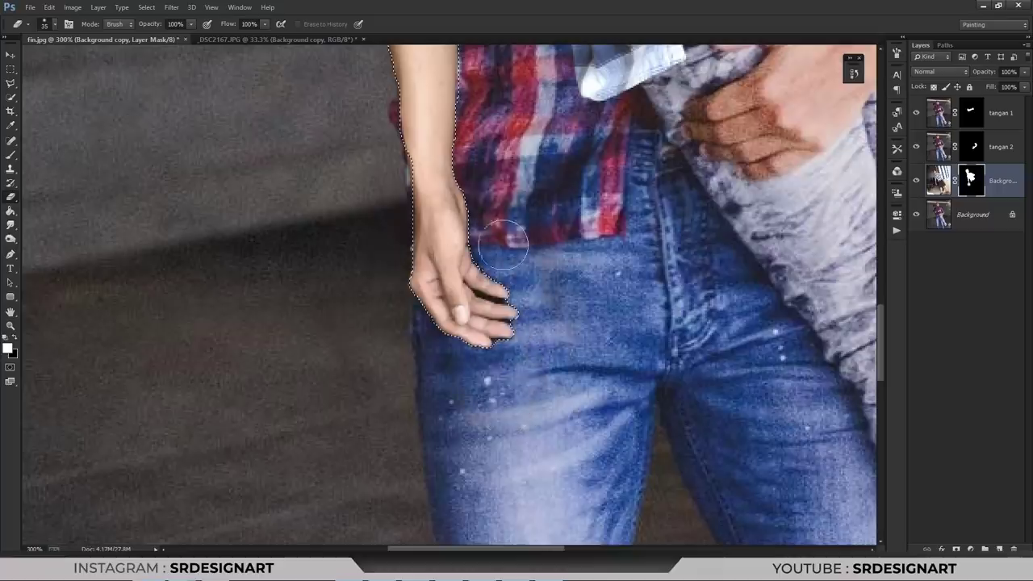
left_click(10, 84)
right_click(297, 151)
left_click(311, 160)
key("ctrl+plus")
key("ctrl+plus")
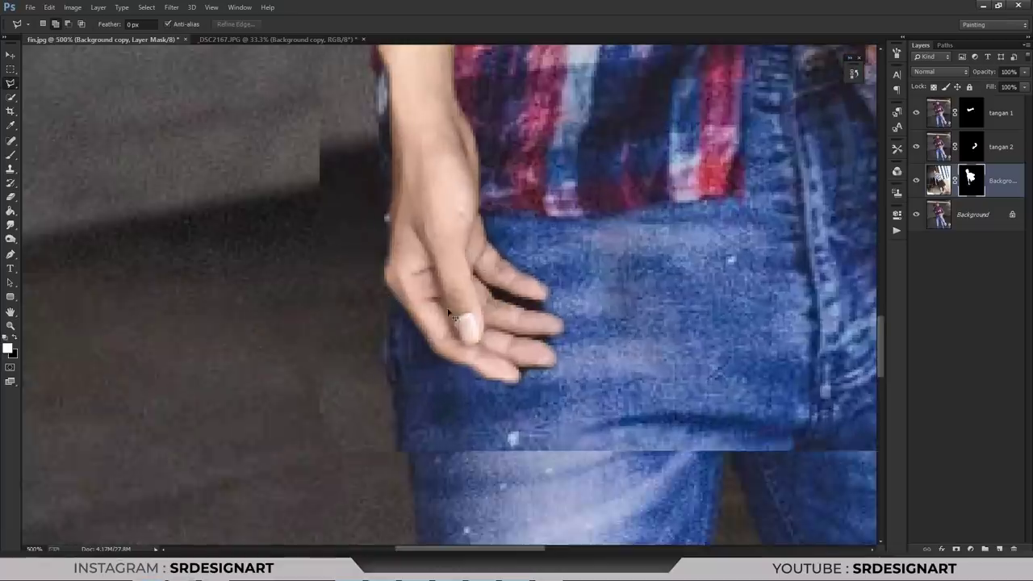
left_click(14, 196)
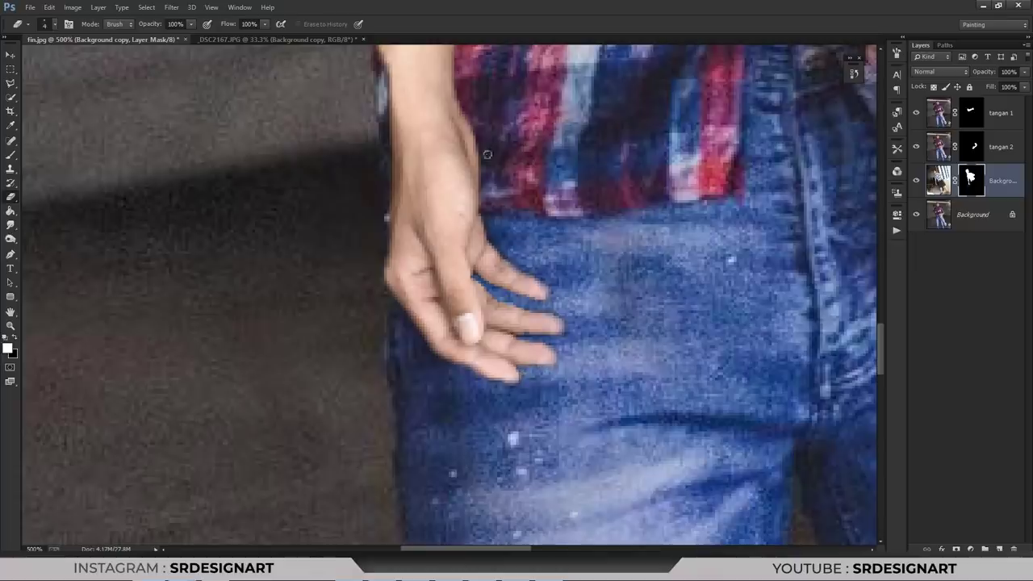
key("ctrl+1")
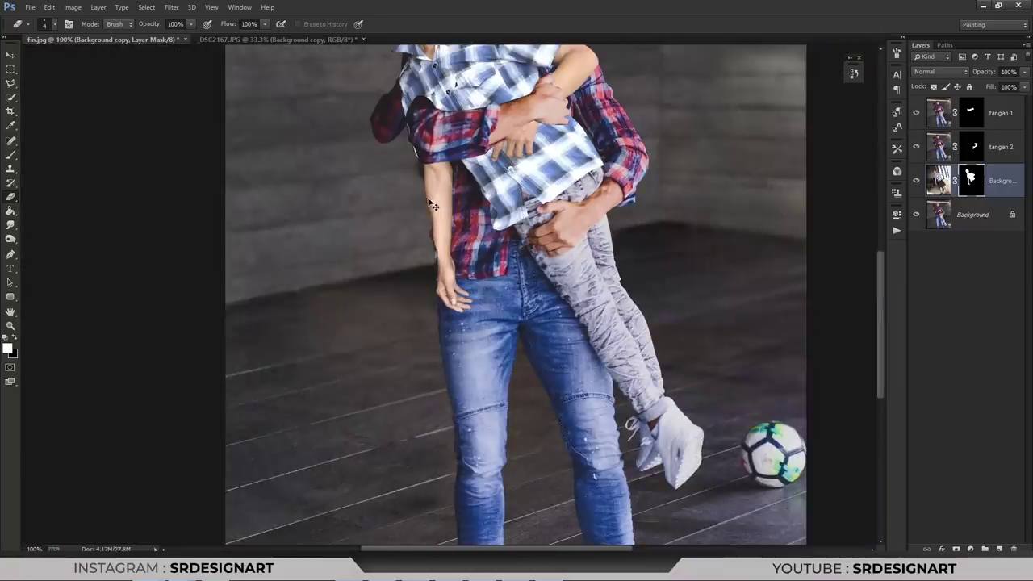
key("h")
mouse_move(535, 242)
left_mouse_down()
mouse_move(540, 356)
mouse_move(552, 338)
left_mouse_up()
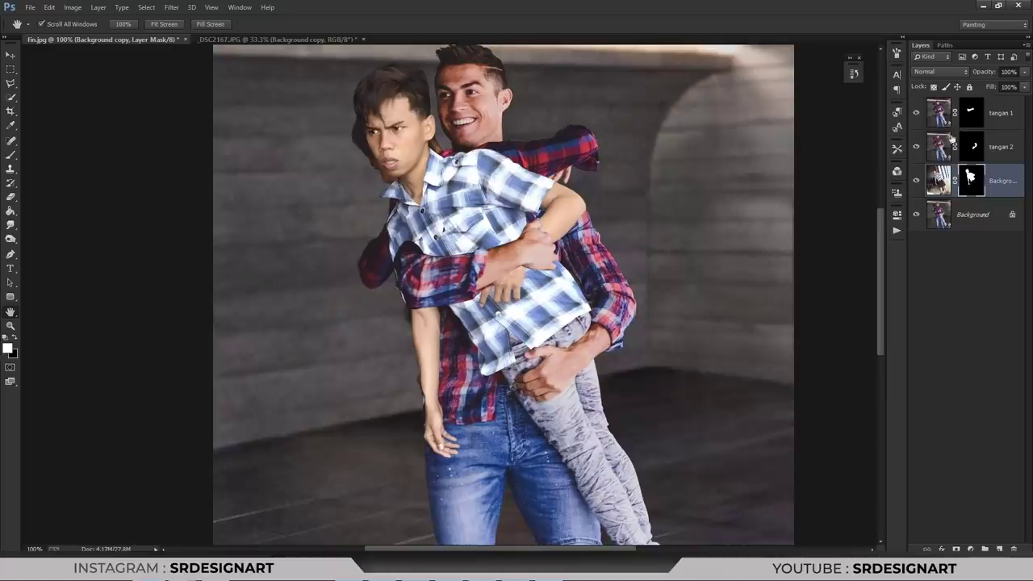
left_click(950, 140)
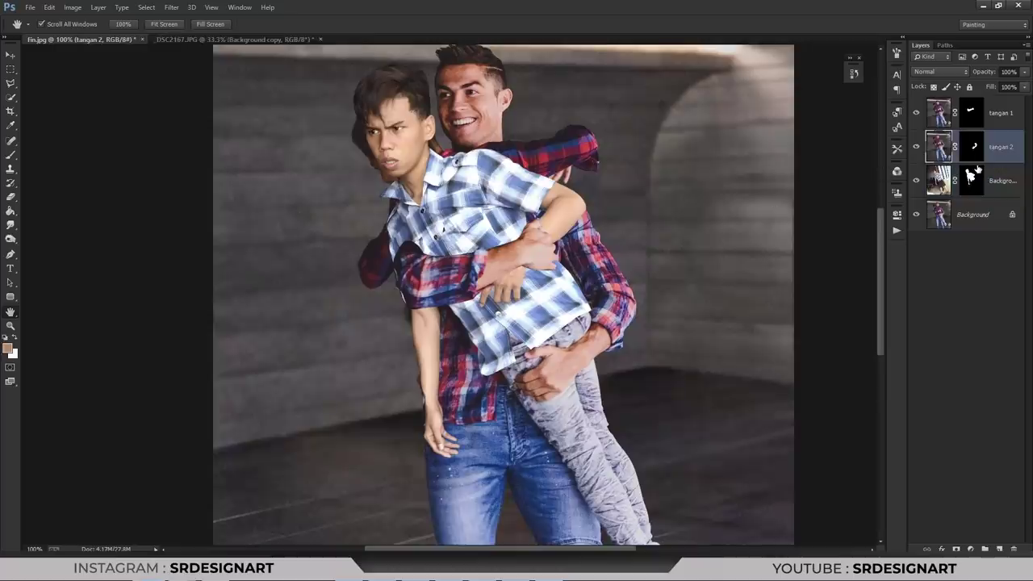
left_click(1007, 111)
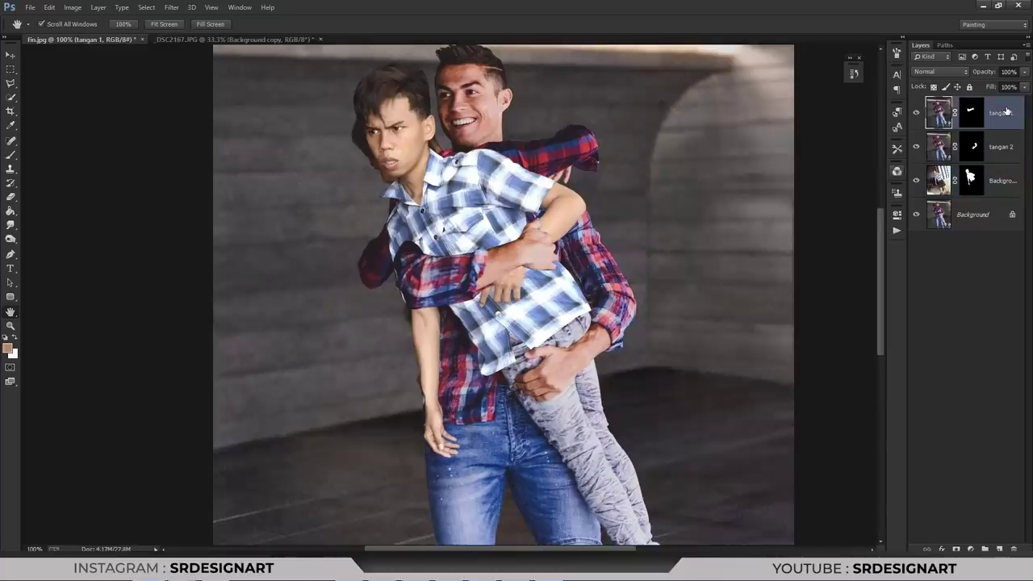
key("ctrl+t")
left_click_drag(190, 210, 166, 331)
mouse_move(278, 233)
left_mouse_down()
mouse_move(378, 317)
mouse_move(364, 282)
left_mouse_up()
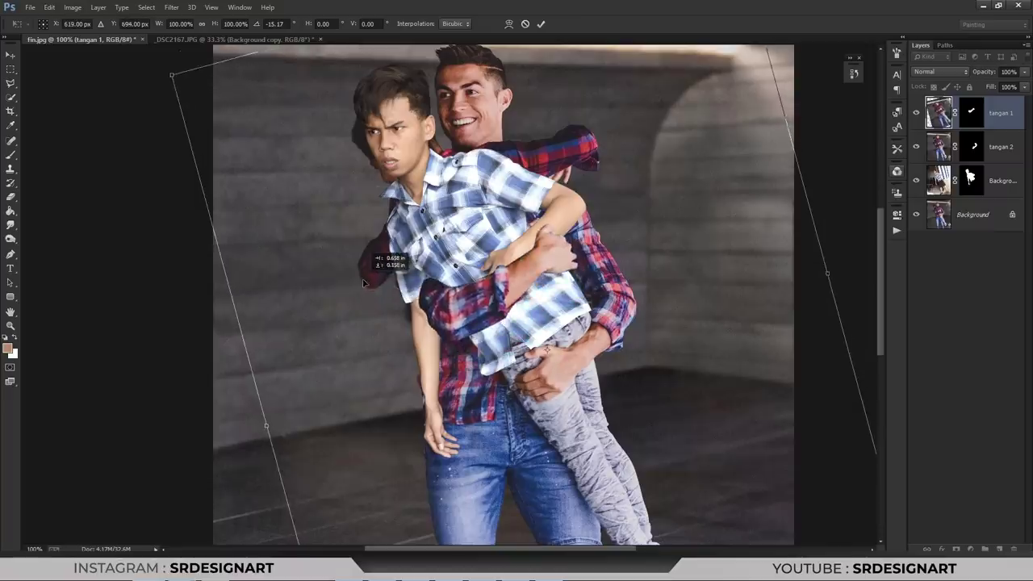
key("Return")
left_click(351, 307, "alt")
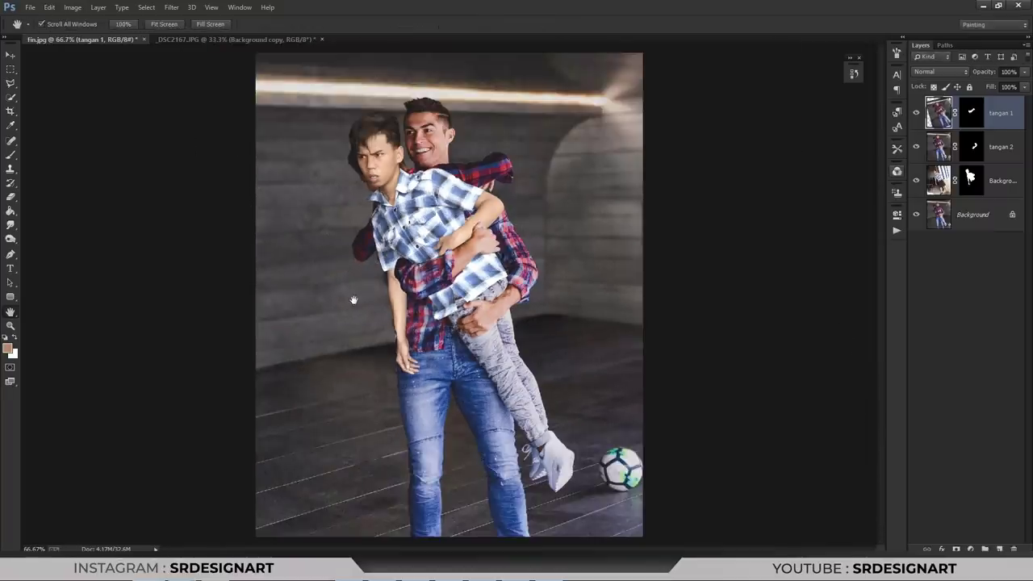
key("ctrl+z")
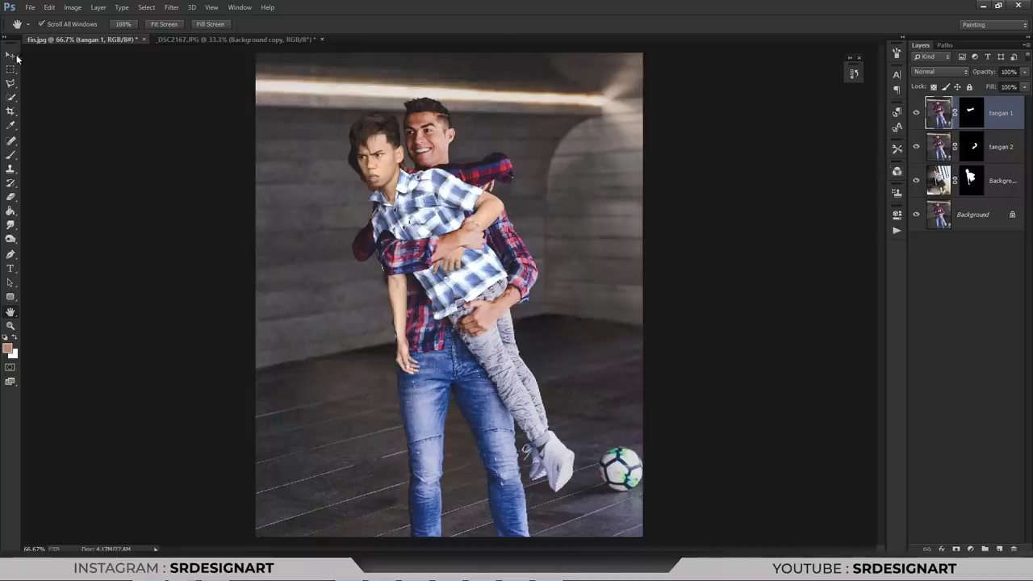
- Free-transform the Background copy body layer slightly up and to the left
left_click(11, 55)
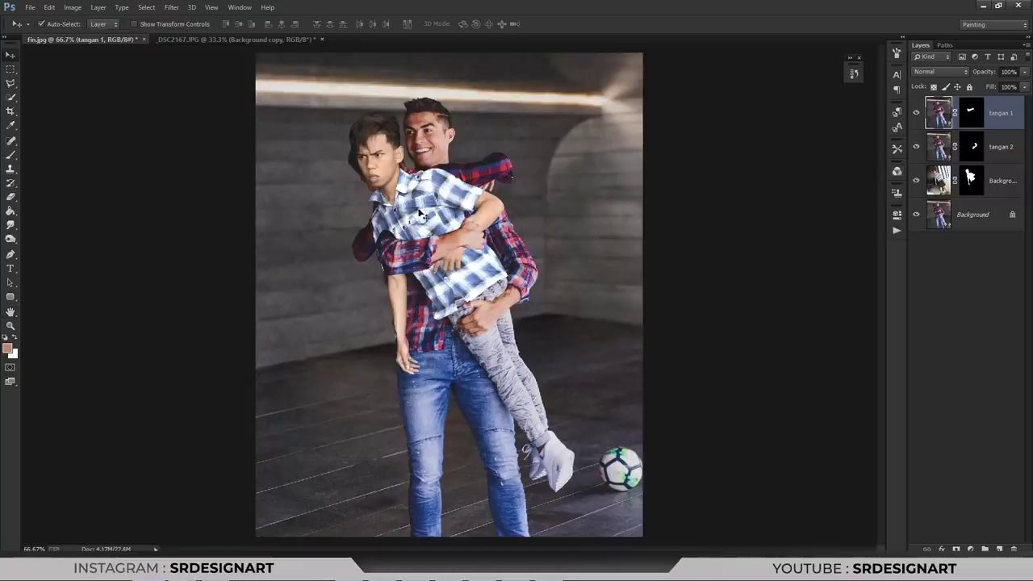
left_click(1008, 183)
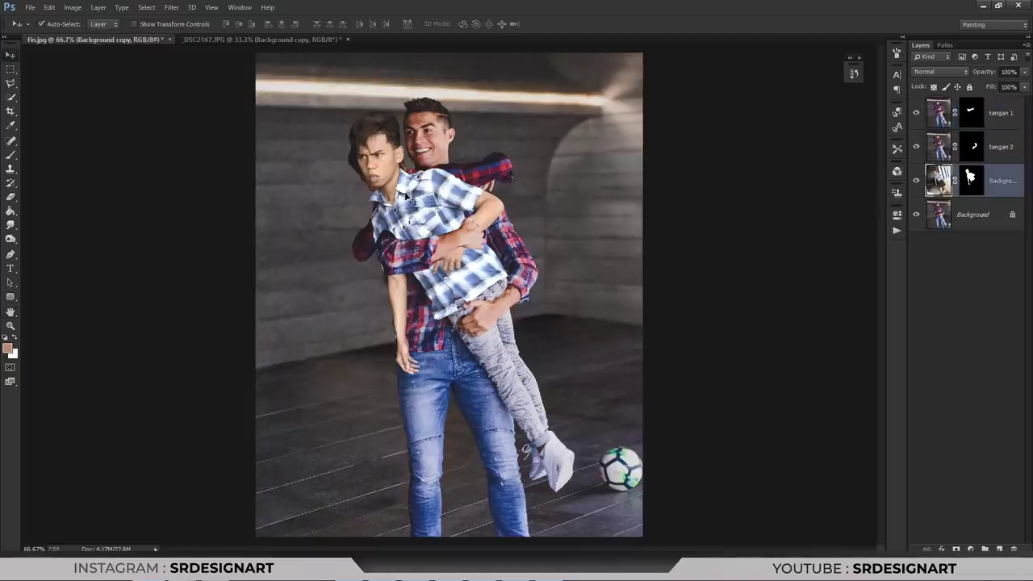
key("ctrl+t")
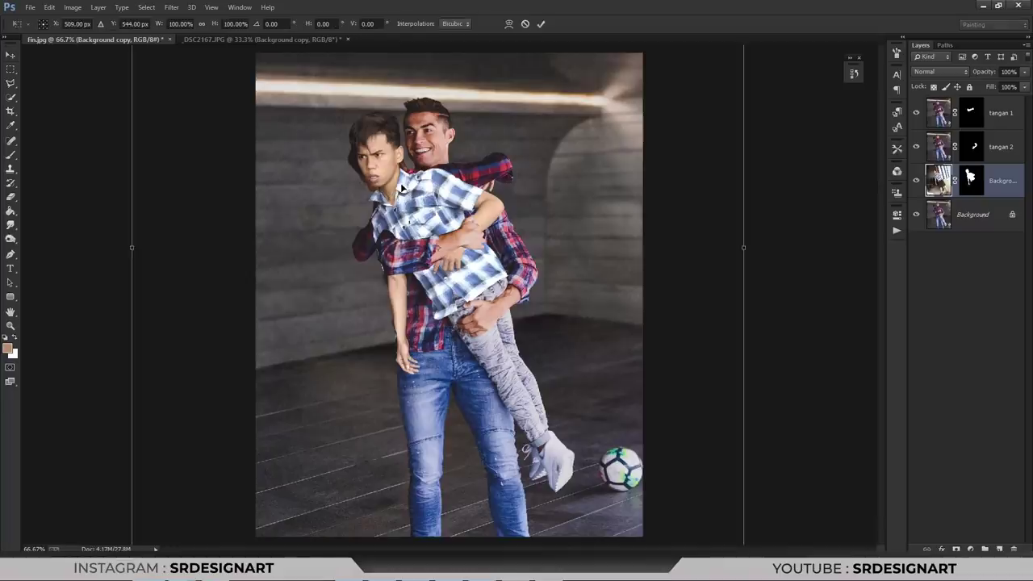
left_click_drag(419, 199, 411, 187)
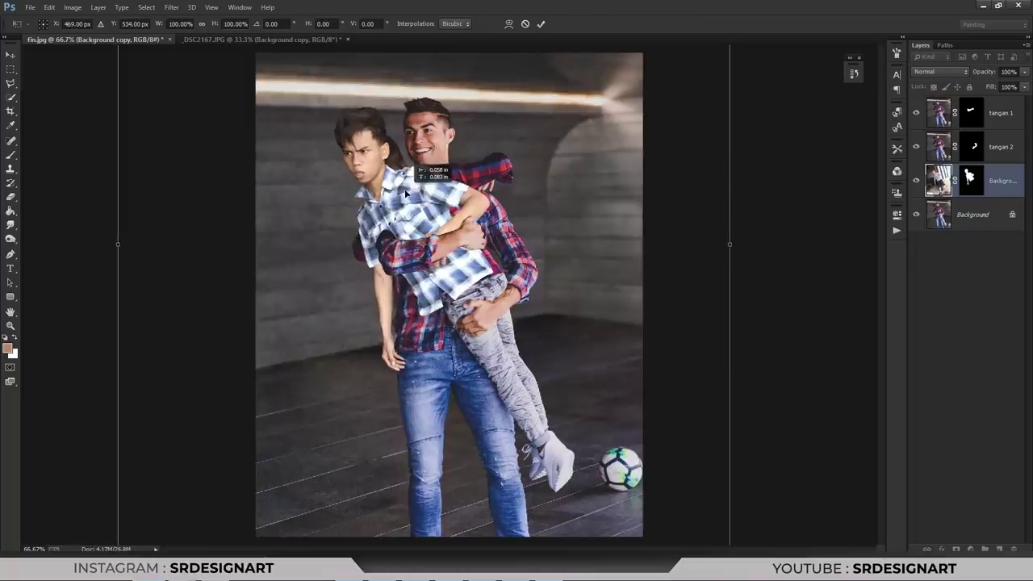
mouse_move(413, 188)
left_mouse_down()
mouse_move(407, 176)
mouse_move(408, 190)
left_mouse_up()
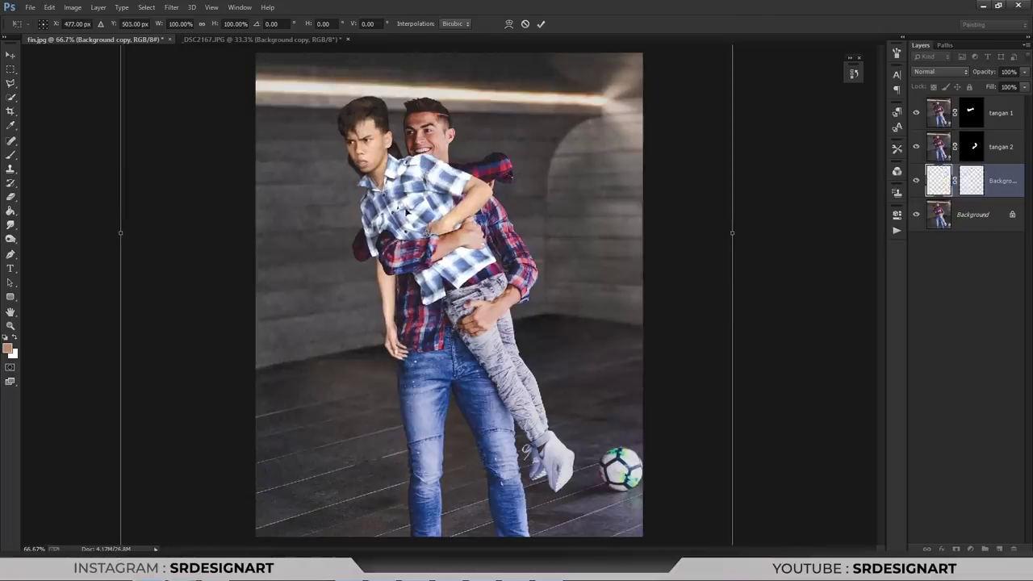
key("Return")
- Undo the accidental white fill and zoom in on the arms
key("ctrl+BackSpace")
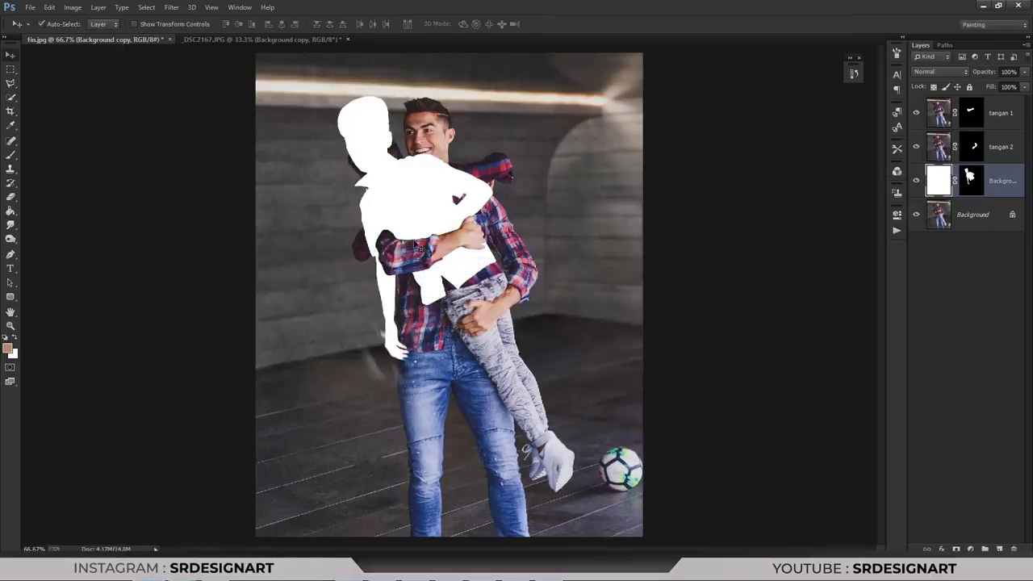
key("ctrl+z")
key("ctrl+plus")
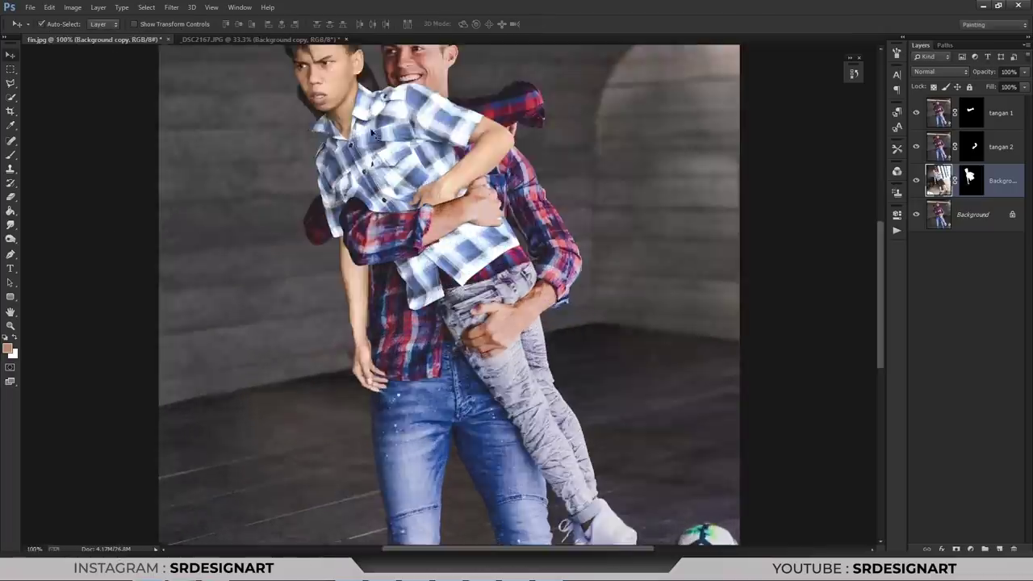
left_click(428, 214, "ctrl")
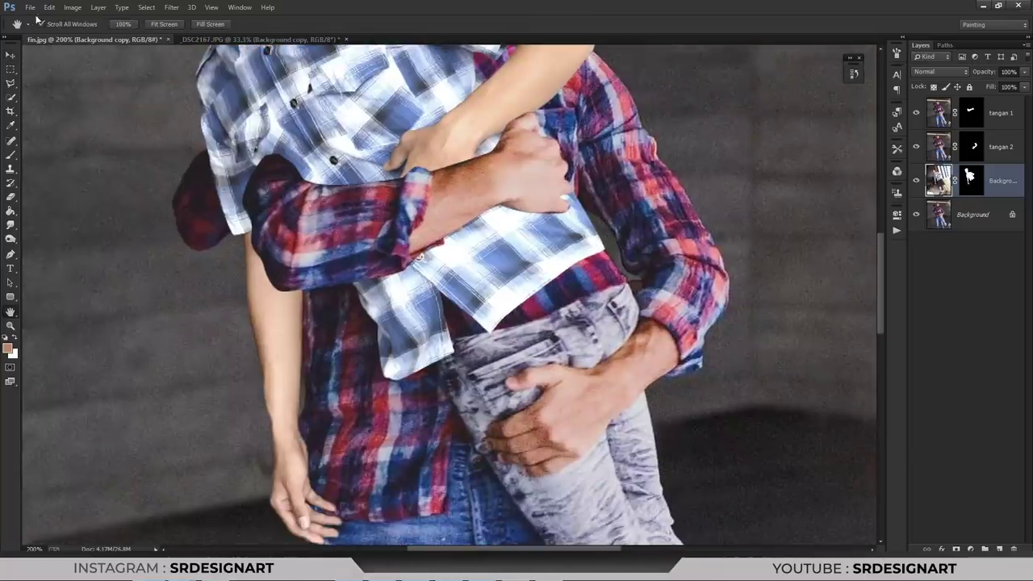
left_click(30, 7)
- Open _DSC2147.JPG after previewing the other shots, and dock it as a document tab
left_click(48, 30)
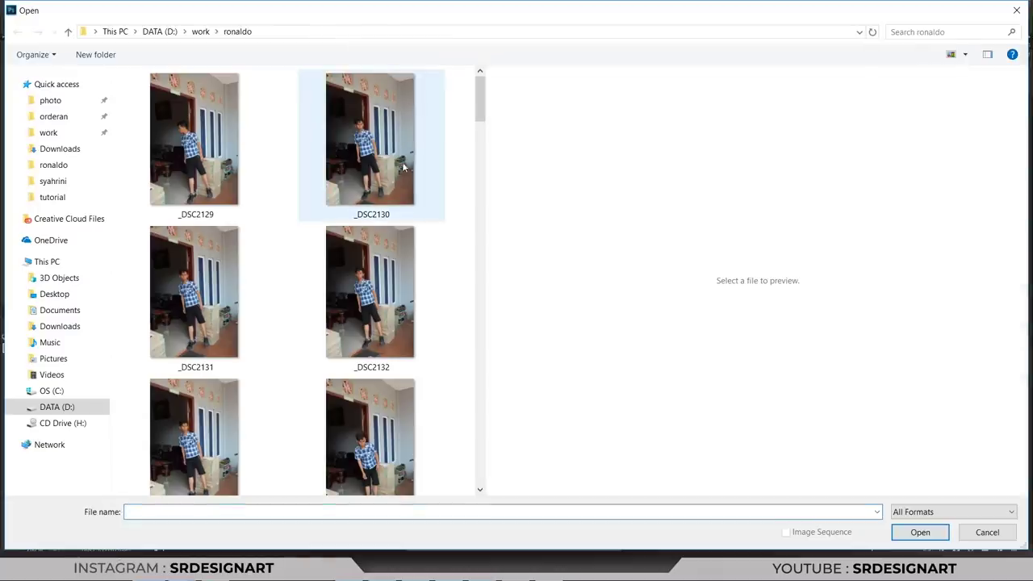
left_click_drag(479, 101, 477, 234)
left_click(387, 218)
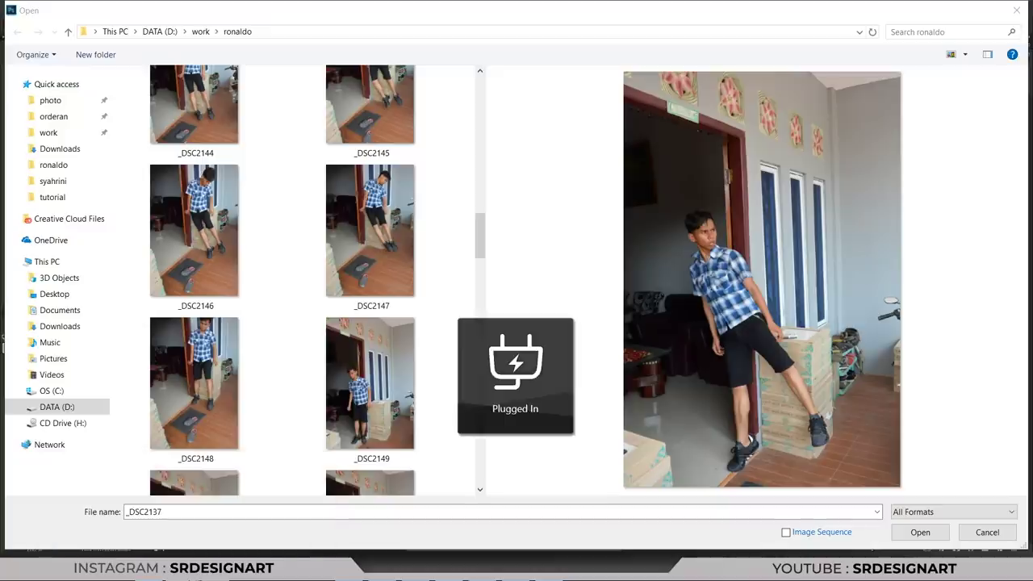
left_click(370, 379)
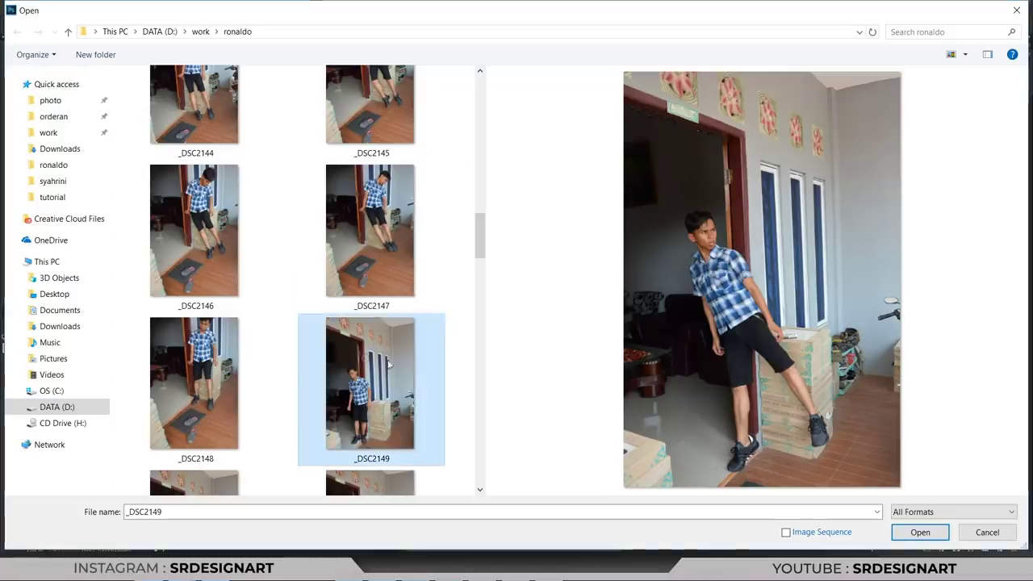
mouse_move(479, 235)
left_mouse_down()
mouse_move(478, 278)
mouse_move(479, 235)
left_mouse_up()
left_click(400, 299)
left_click(339, 277)
left_click(266, 259)
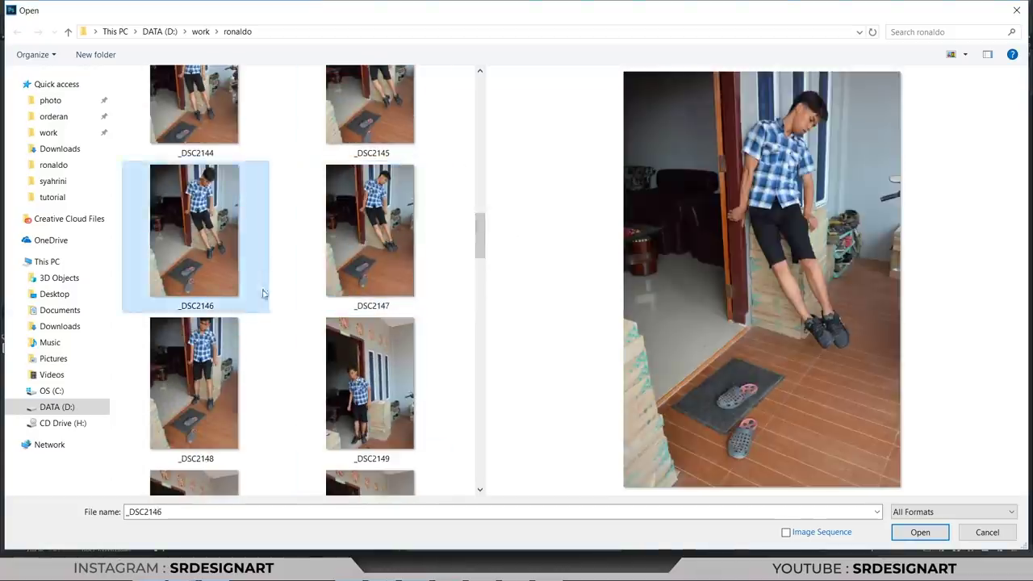
left_click(254, 358)
left_click(368, 234)
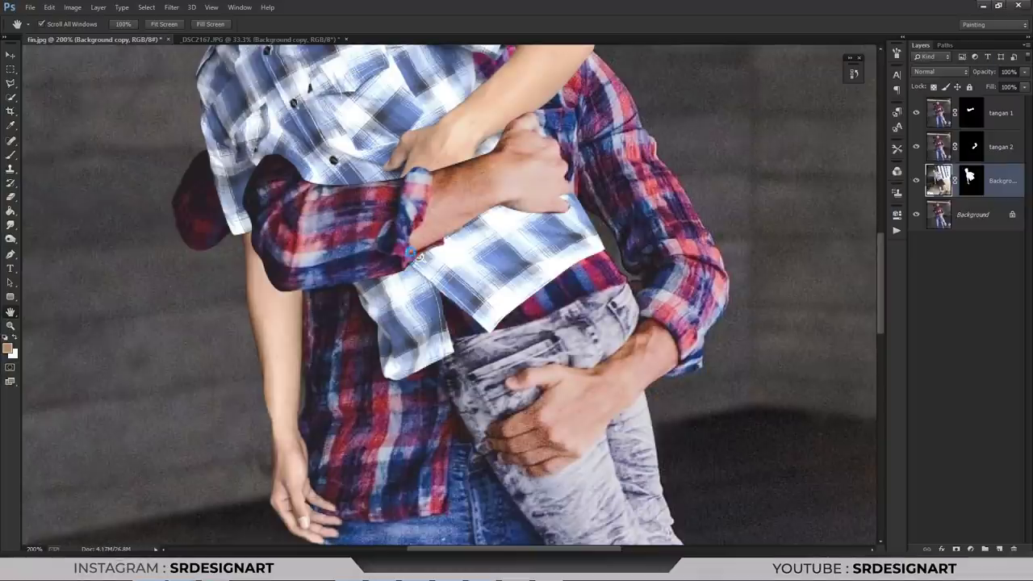
left_click_drag(194, 51, 405, 40)
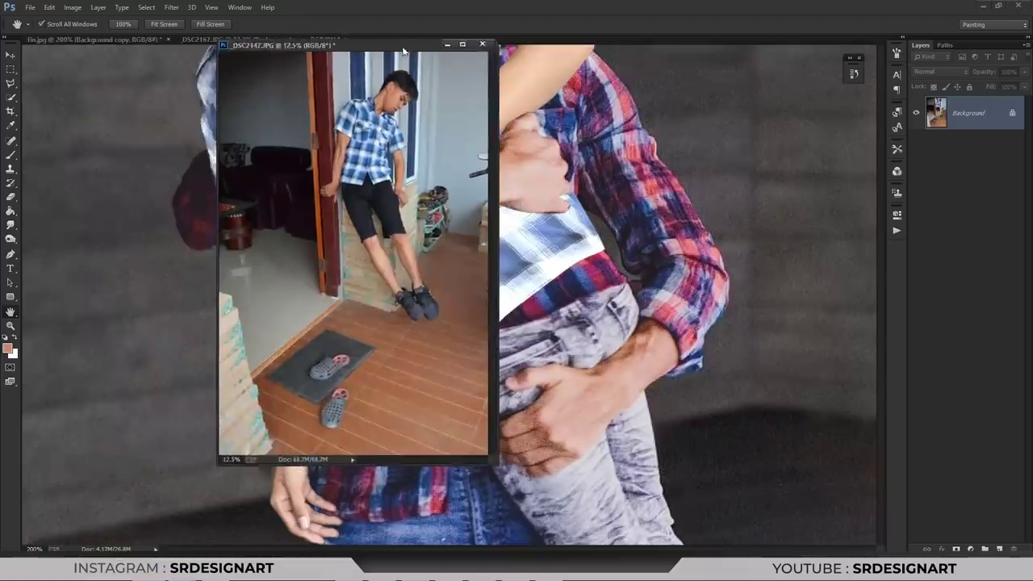
scroll(433, 314, "up", 2)
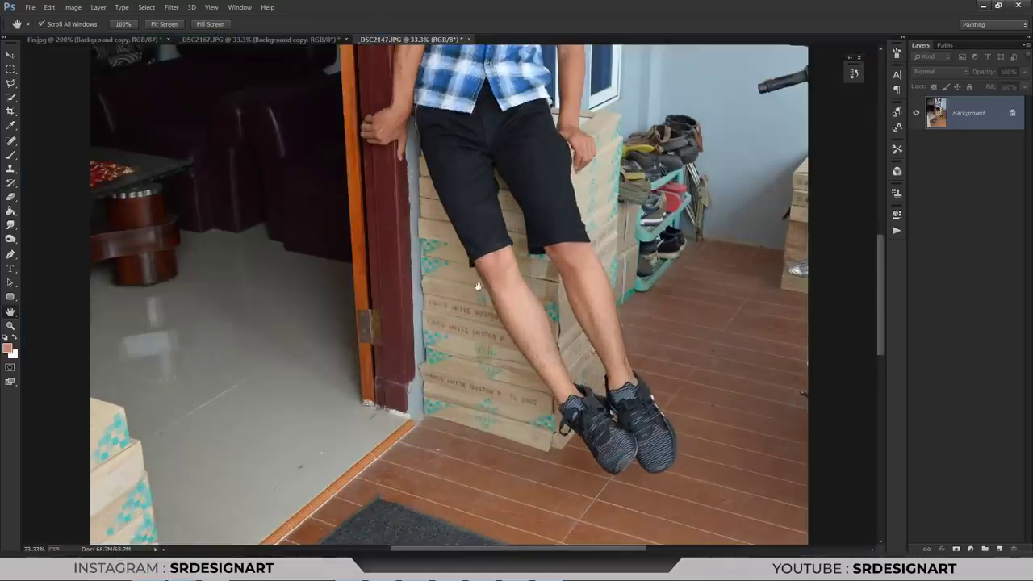
- Quick-select the boy's shorts and legs down to the shoes in _DSC2147.JPG
left_click_drag(477, 287, 385, 360)
scroll(385, 267, "up", 1)
key("w")
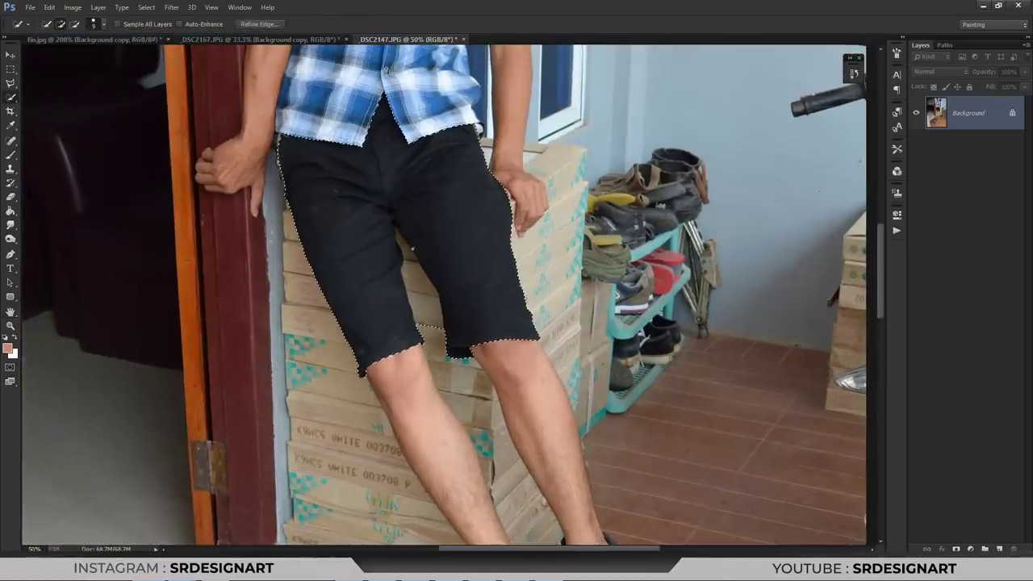
key("ctrl+minus")
left_click_drag(508, 370, 536, 484)
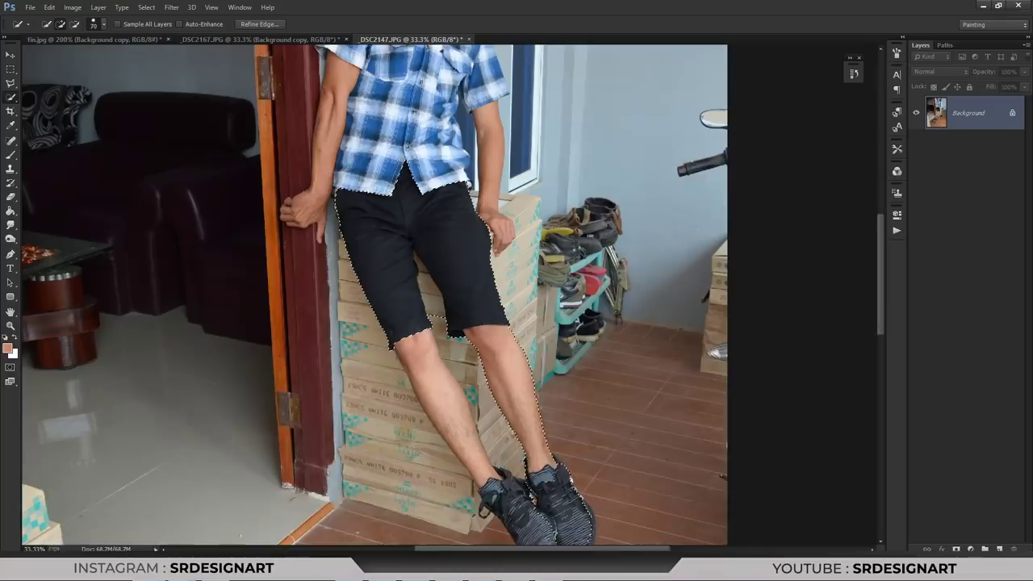
scroll(517, 472, "up", 3)
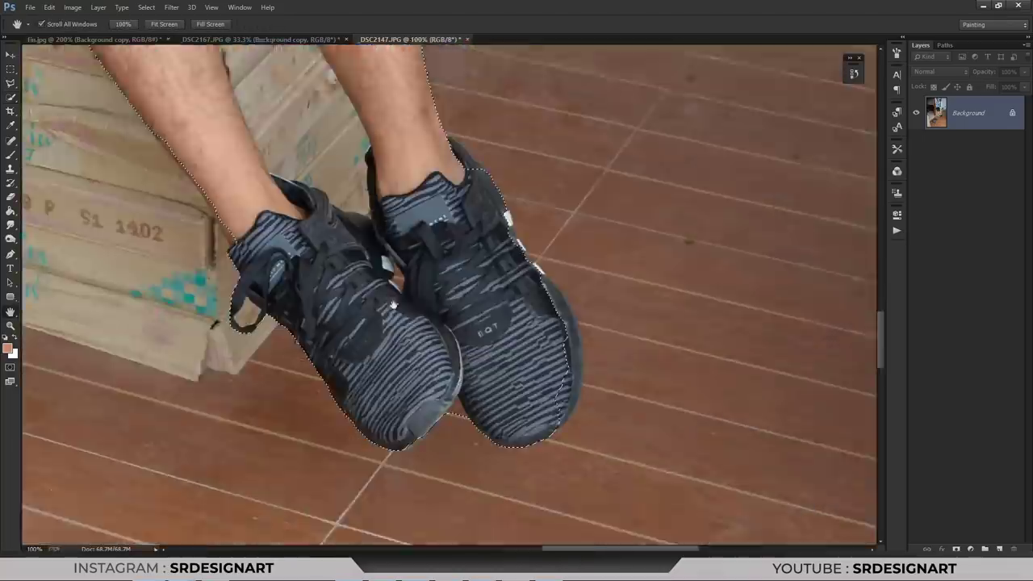
scroll(393, 305, "up", 1)
key("w")
scroll(880, 363, "up", 3)
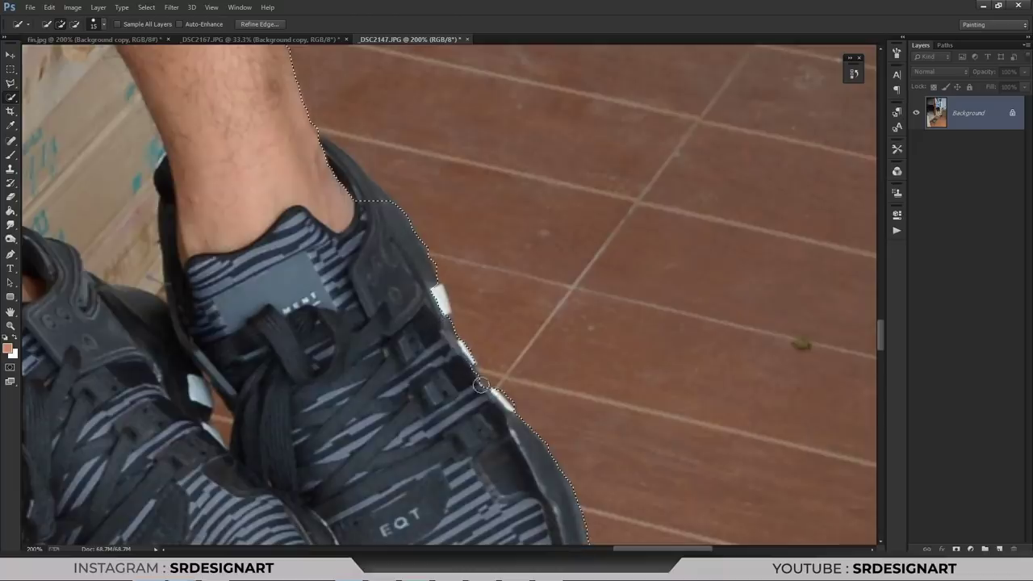
scroll(255, 282, "down", 1)
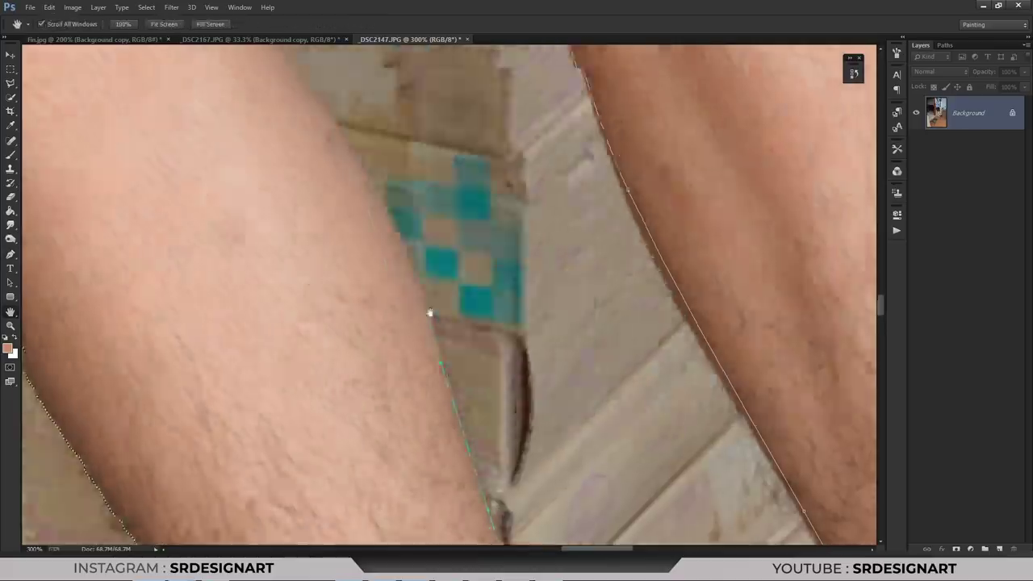
- Trace the leg edges with a closed pen path and convert it into a selection
scroll(335, 119, "up", 5)
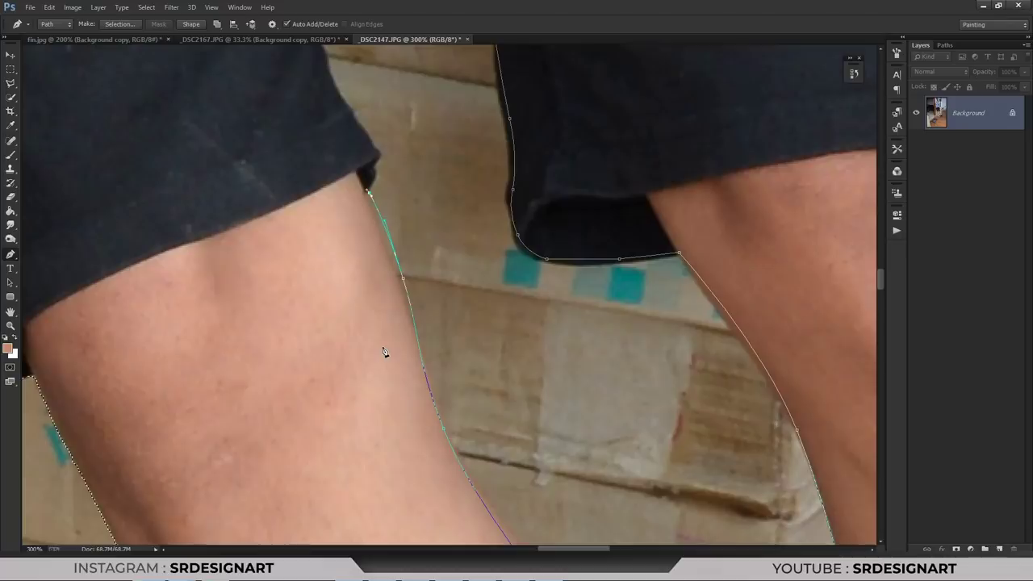
left_click(853, 73)
scroll(406, 341, "up", 5)
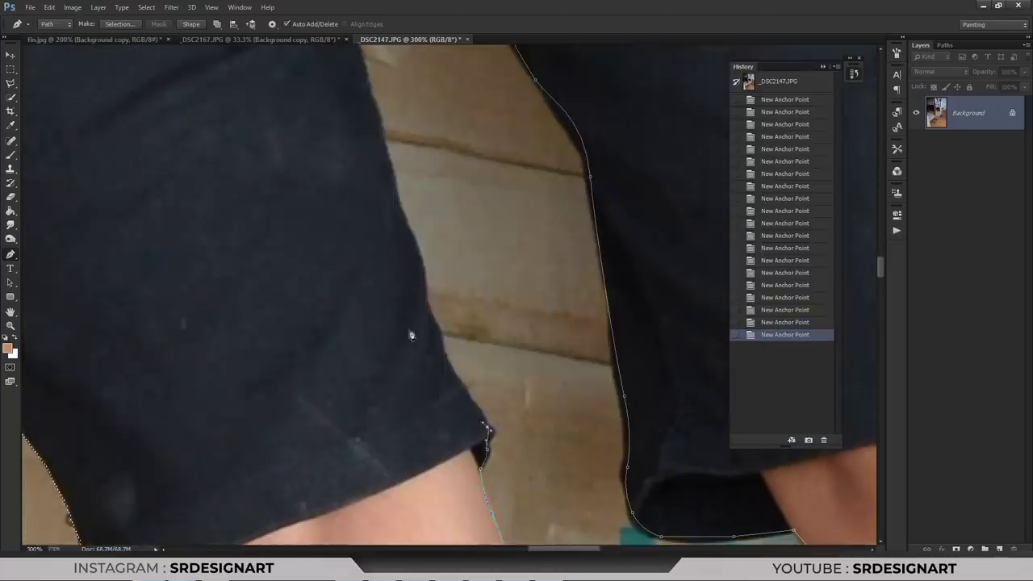
scroll(383, 173, "down", 3)
left_click(355, 180)
right_click(440, 105)
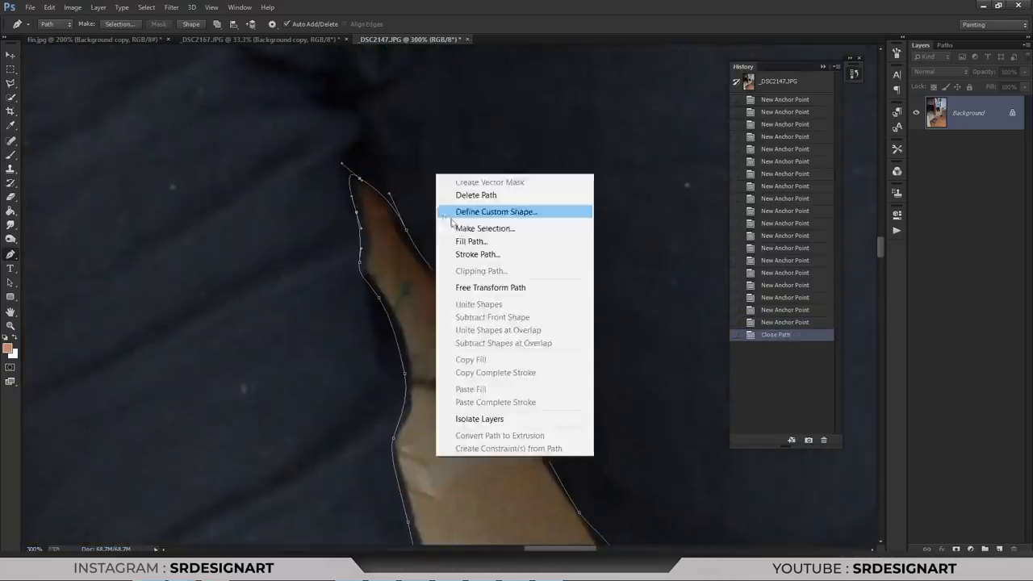
left_click(492, 238)
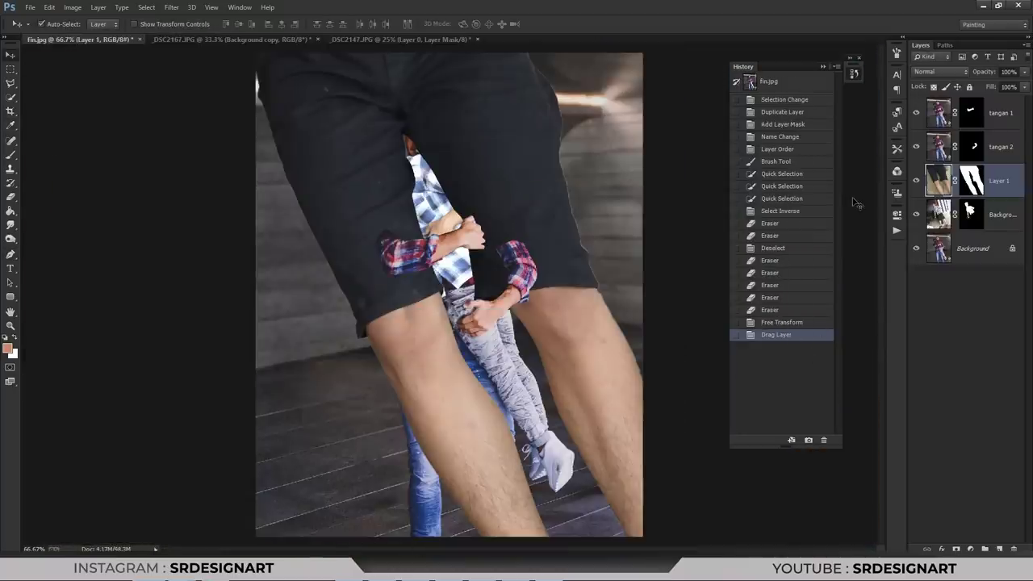
- Shrink the pasted legs to 38% and move them onto the boy
key("ctrl+t")
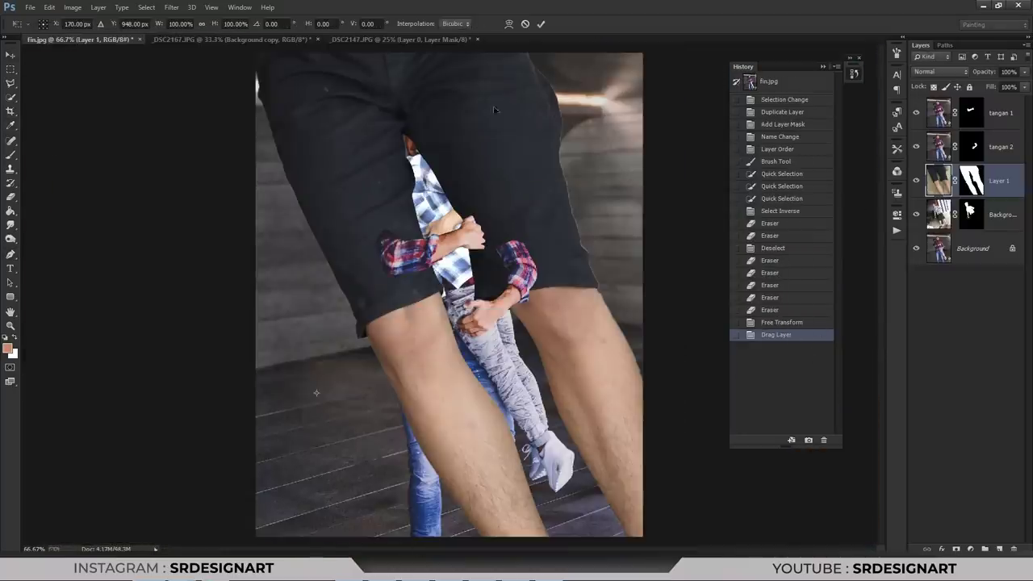
left_click(179, 23)
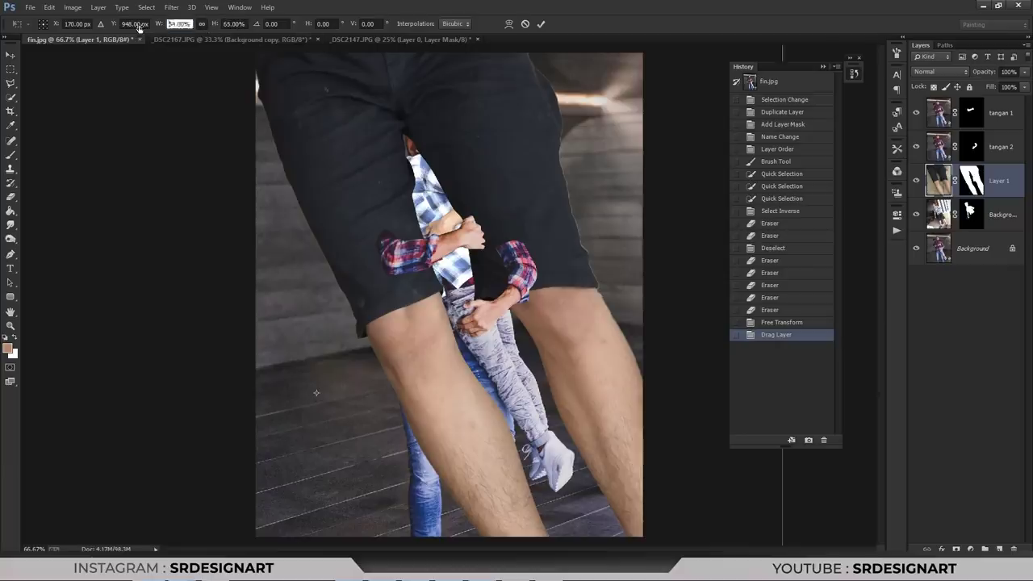
type("52")
key("Return")
type("38")
key("Return")
left_click_drag(323, 278, 403, 278)
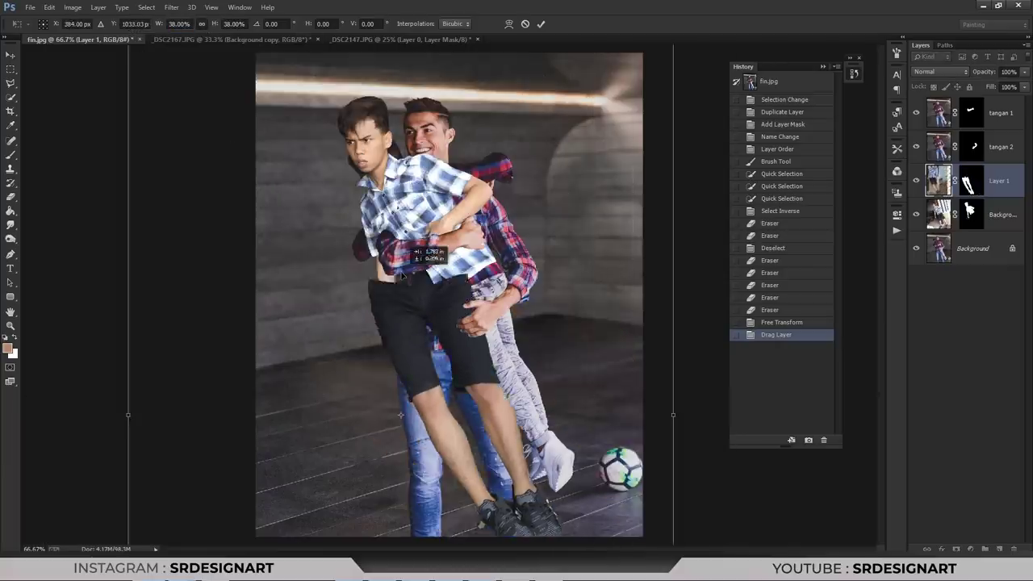
key("Return")
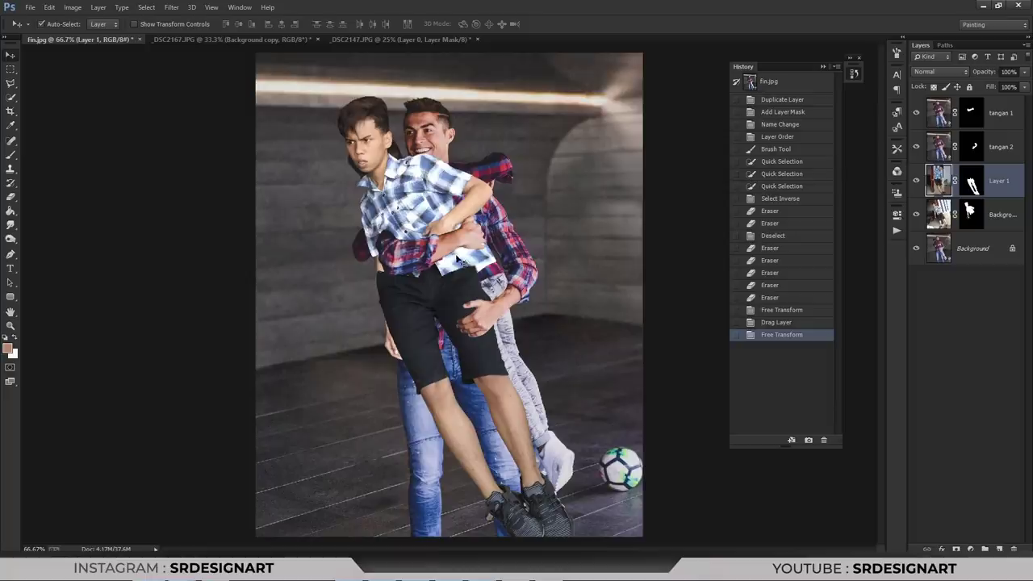
- Scale the legs to about 83%, rotate them −23°, and stack Layer 1 below Background copy
key("ctrl+t")
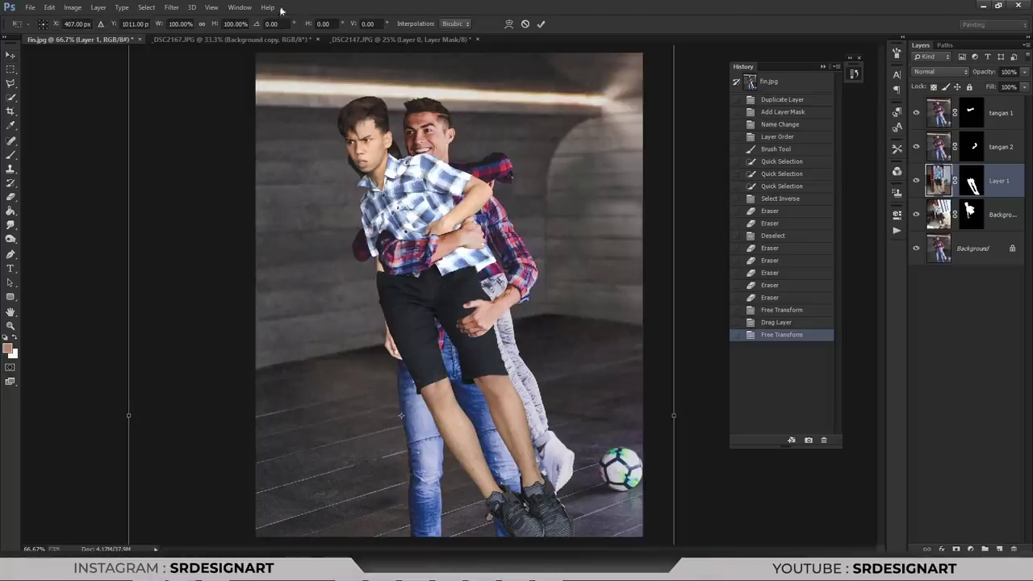
key("ctrl+minus")
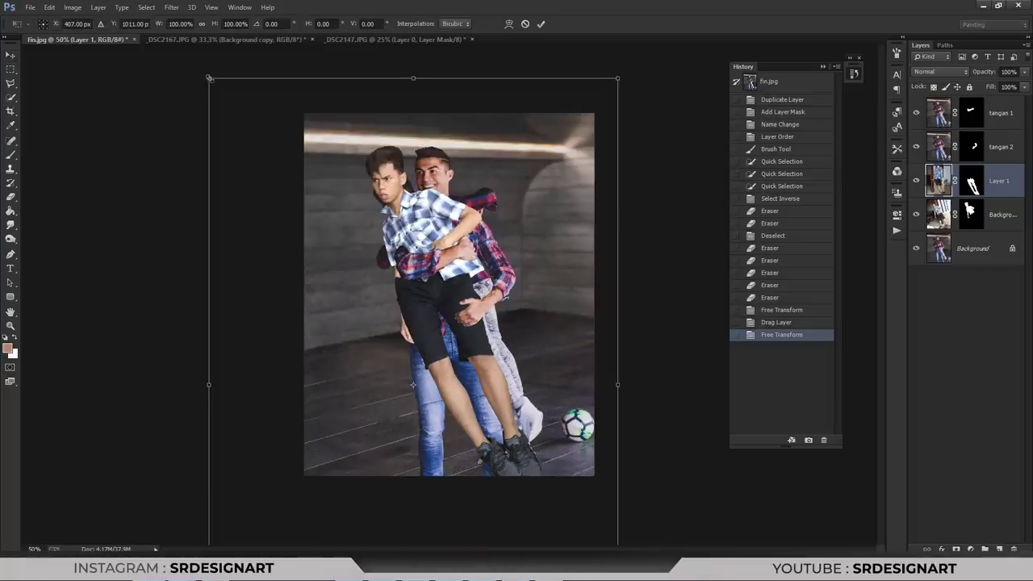
left_click_drag(209, 78, 351, 165)
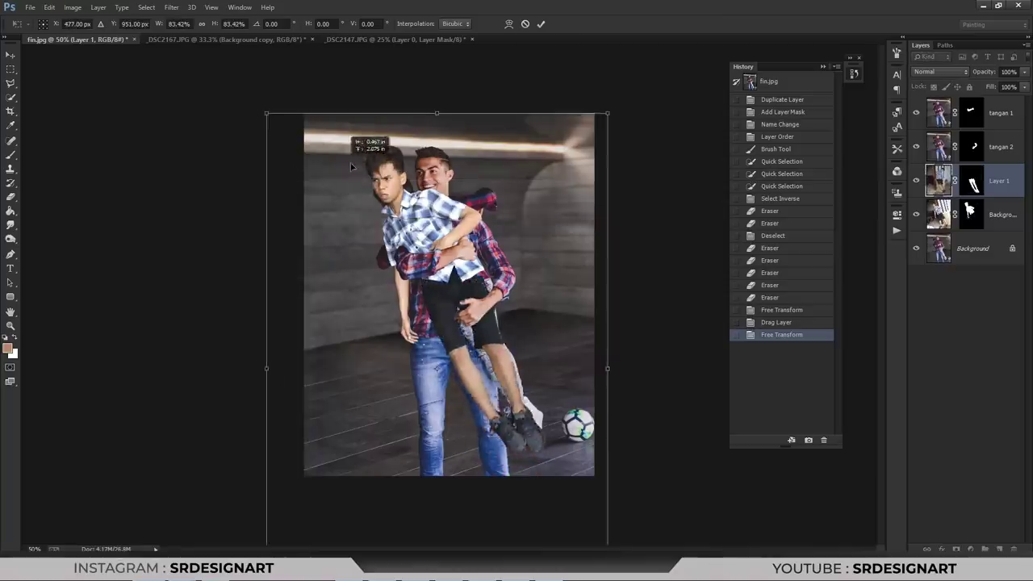
left_click_drag(226, 202, 247, 288)
left_click_drag(367, 285, 382, 272)
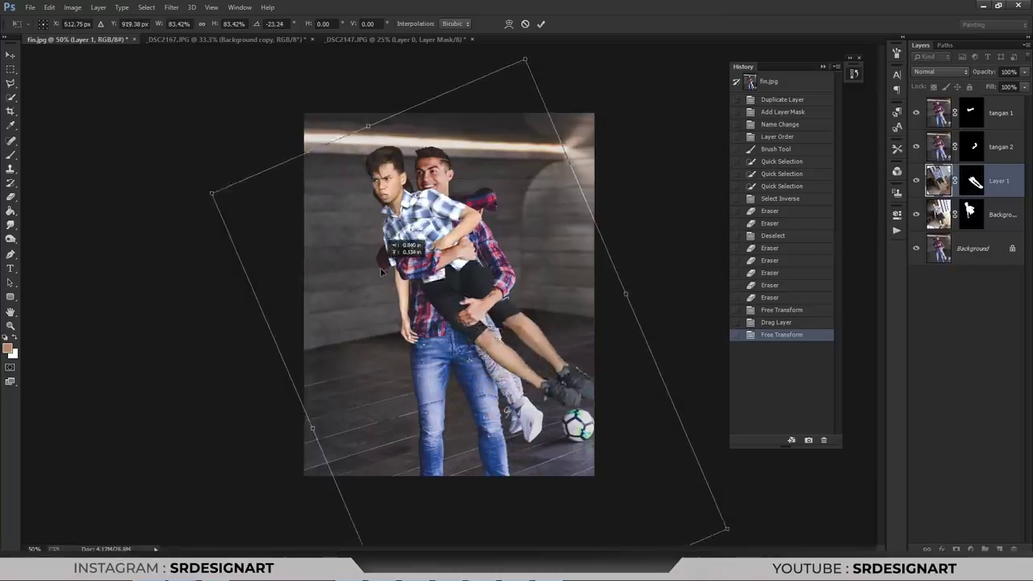
key("Return")
key("ctrl+plus")
left_click_drag(1003, 196, 994, 223)
left_click(998, 185)
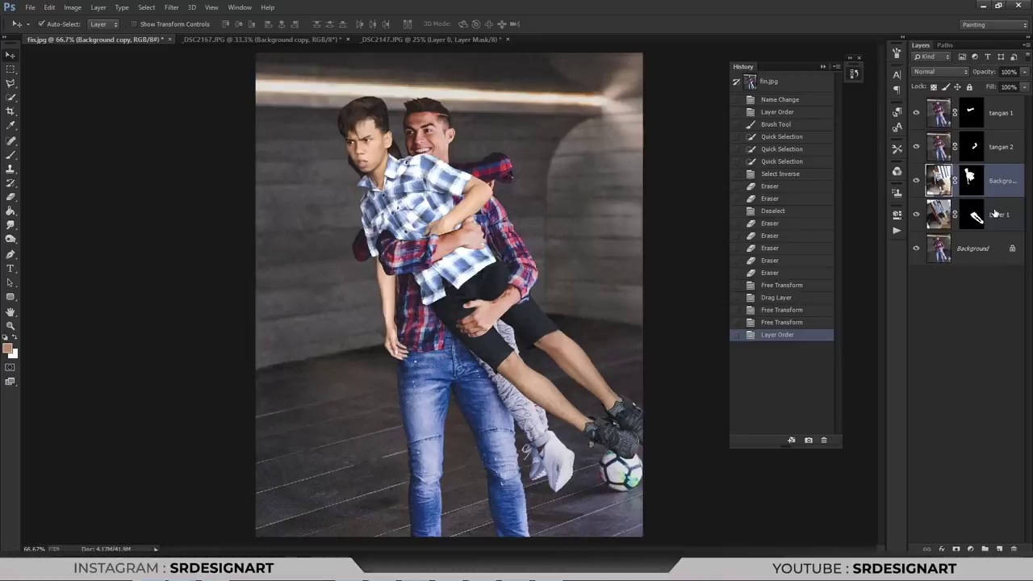
- Rename Background copy to 'tubuh' and Layer 1 to 'kaki'
double_click(998, 183)
type("tubuh")
key("Return")
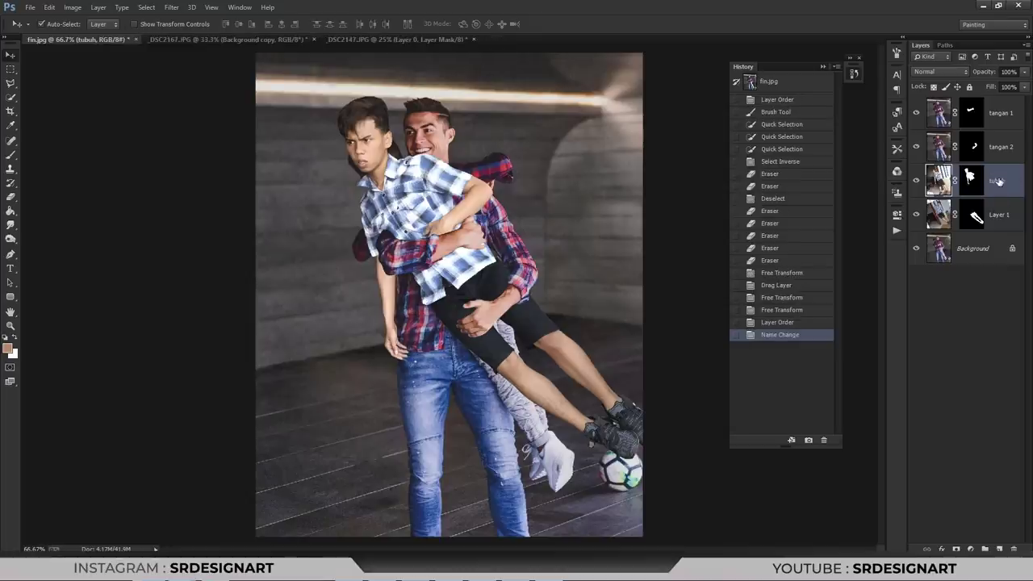
left_click(998, 216)
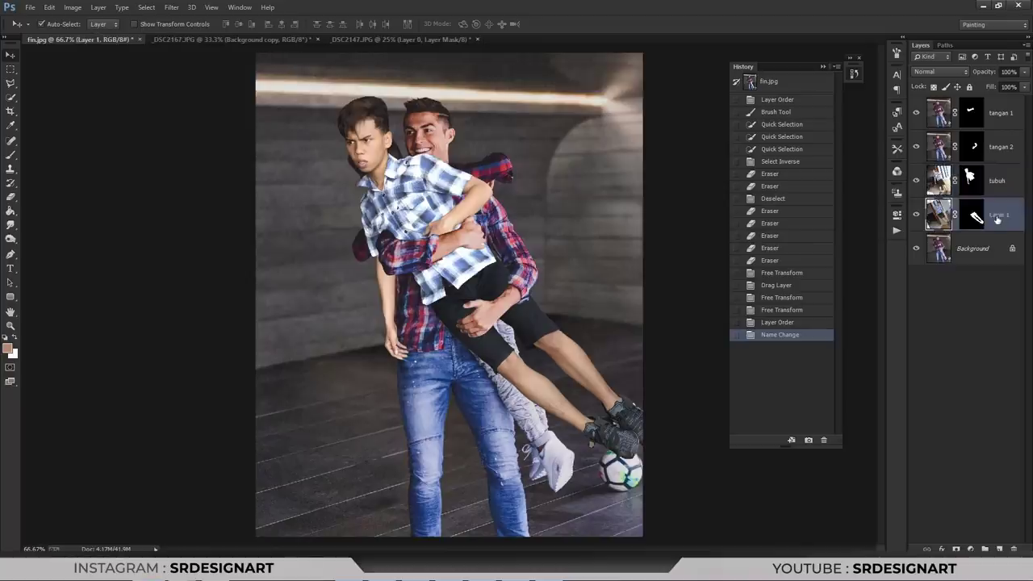
double_click(998, 216)
type("kaki")
key("Return")
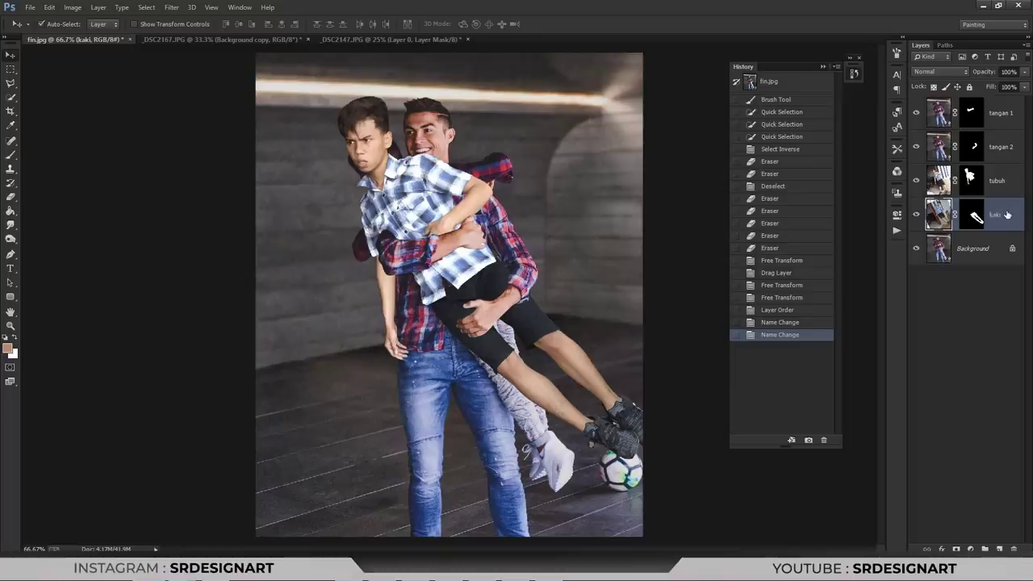
key("ctrl+t")
- Tilt the kaki legs about 5° and shift them slightly downward
left_click_drag(125, 216, 251, 273)
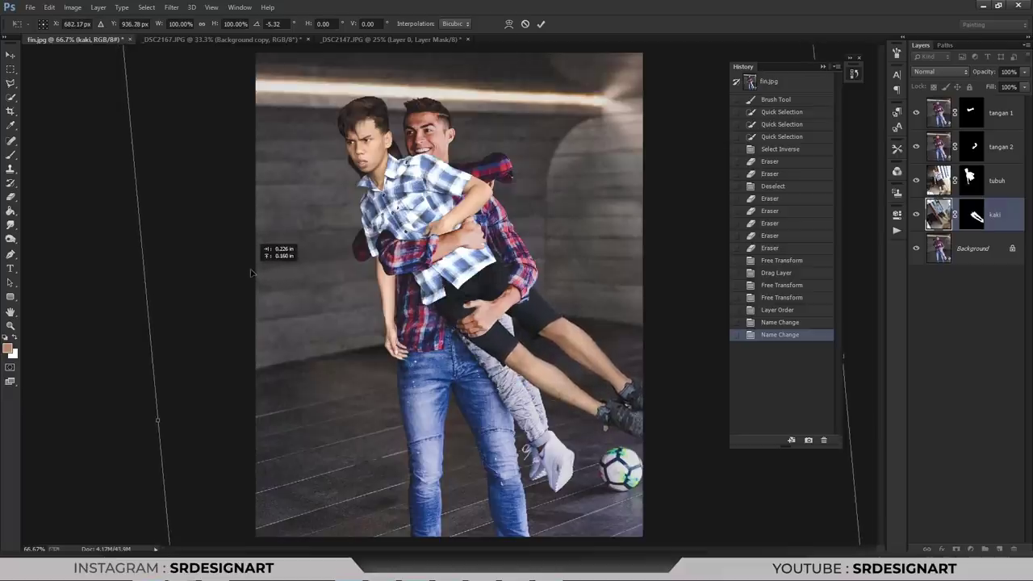
left_click_drag(251, 274, 252, 275)
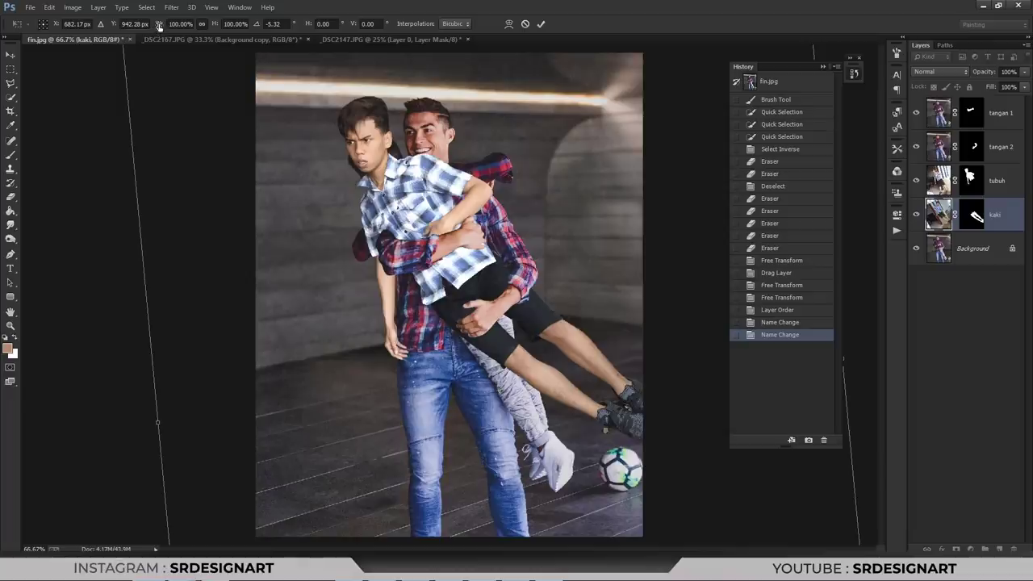
left_click_drag(159, 25, 150, 25)
left_click_drag(265, 129, 276, 140)
left_click_drag(156, 29, 209, 90)
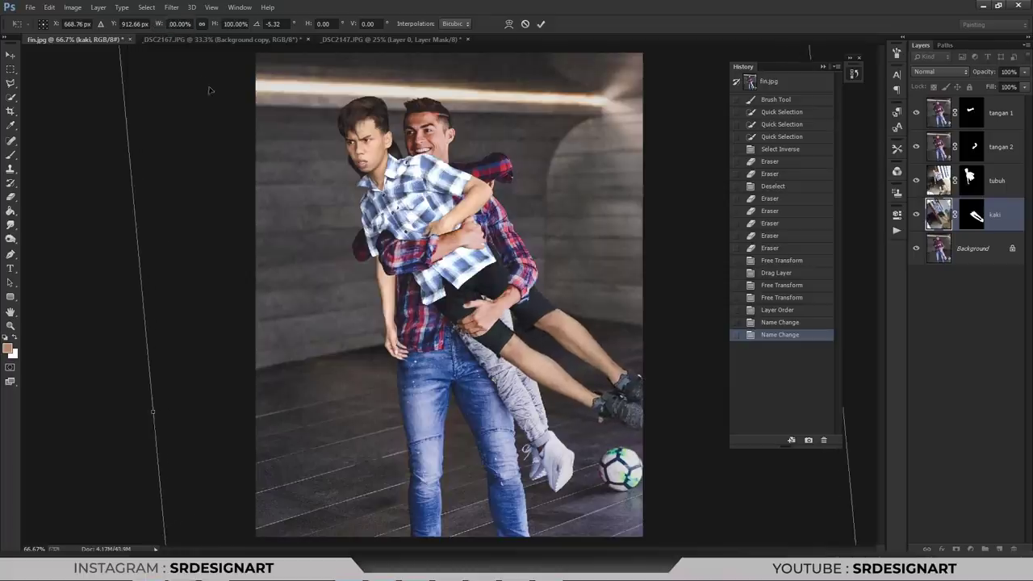
key("Return")
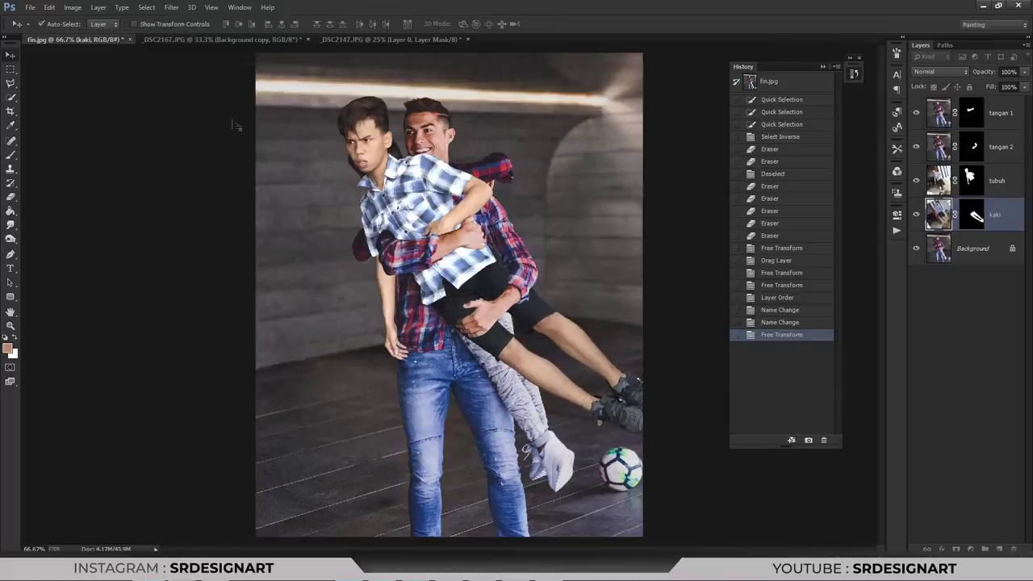
key("ctrl+minus")
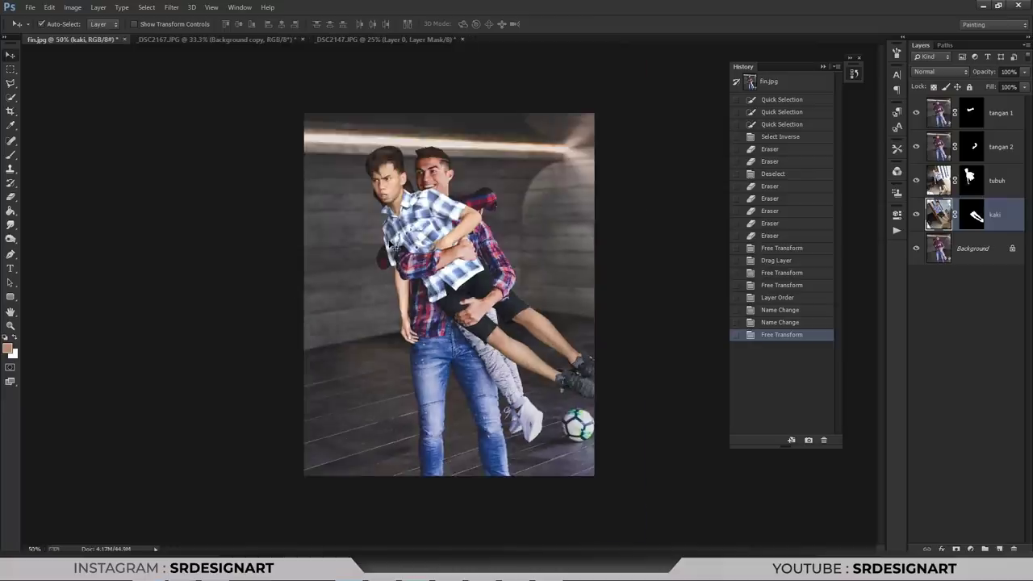
key("ctrl+plus")
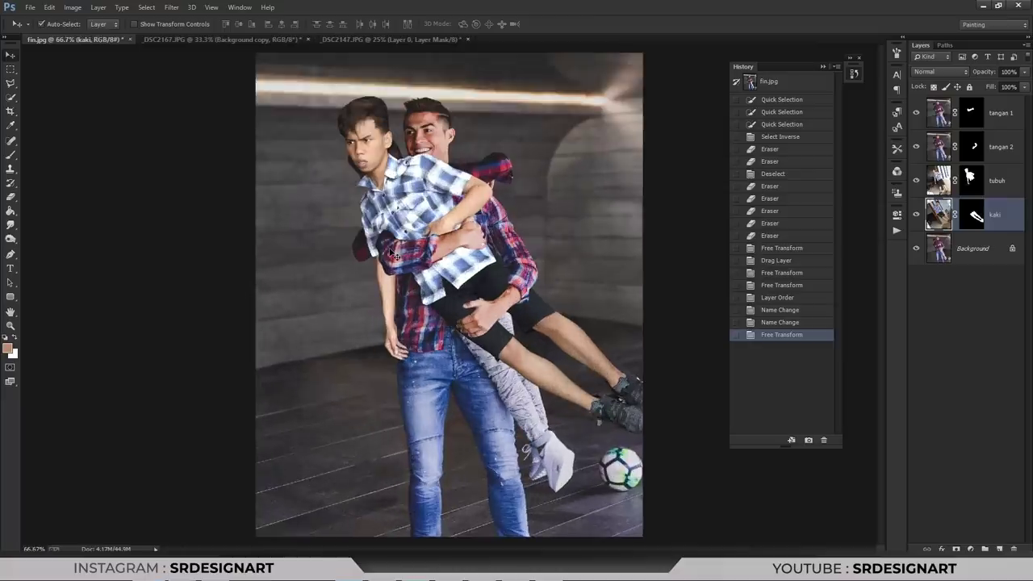
- Rotate the legs about 6° clockwise and move them left and down
key("ctrl+t")
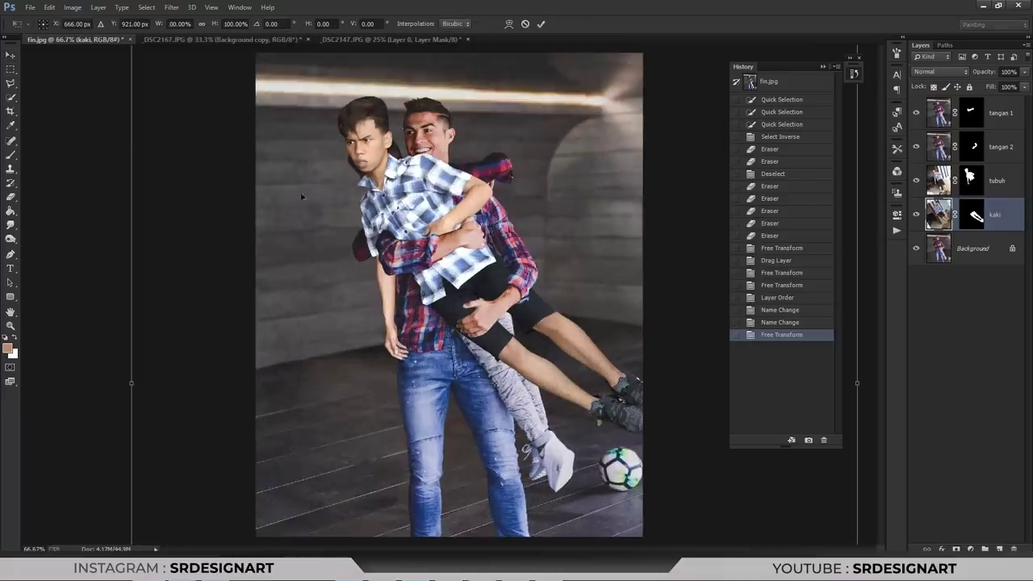
left_click_drag(118, 174, 162, 157)
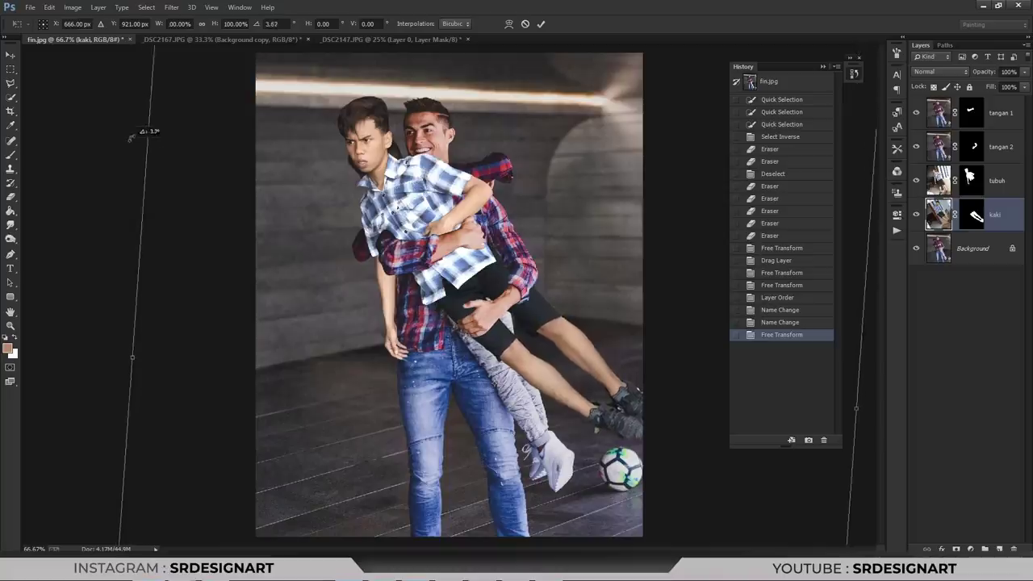
left_click_drag(233, 198, 225, 212)
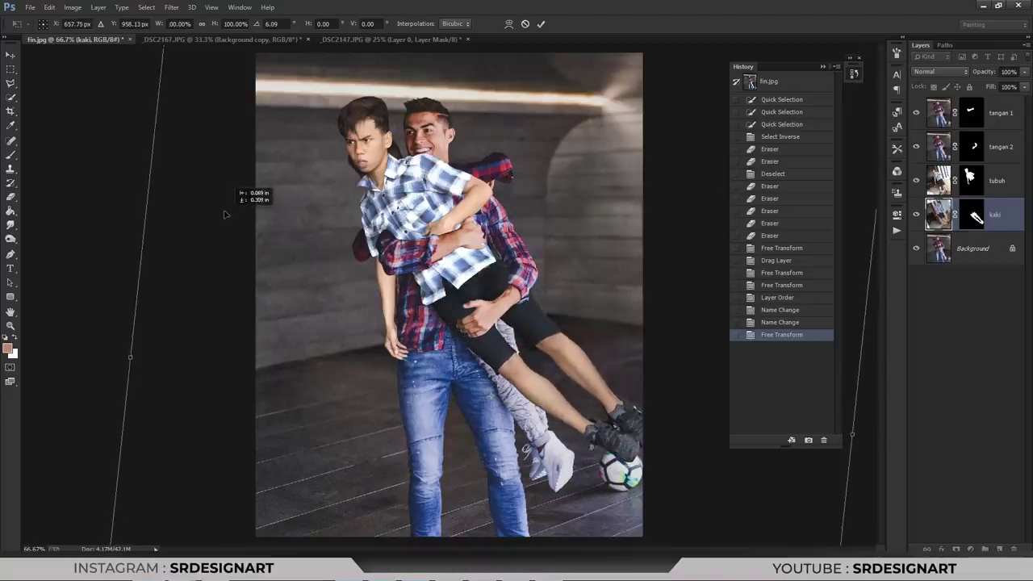
key("Return")
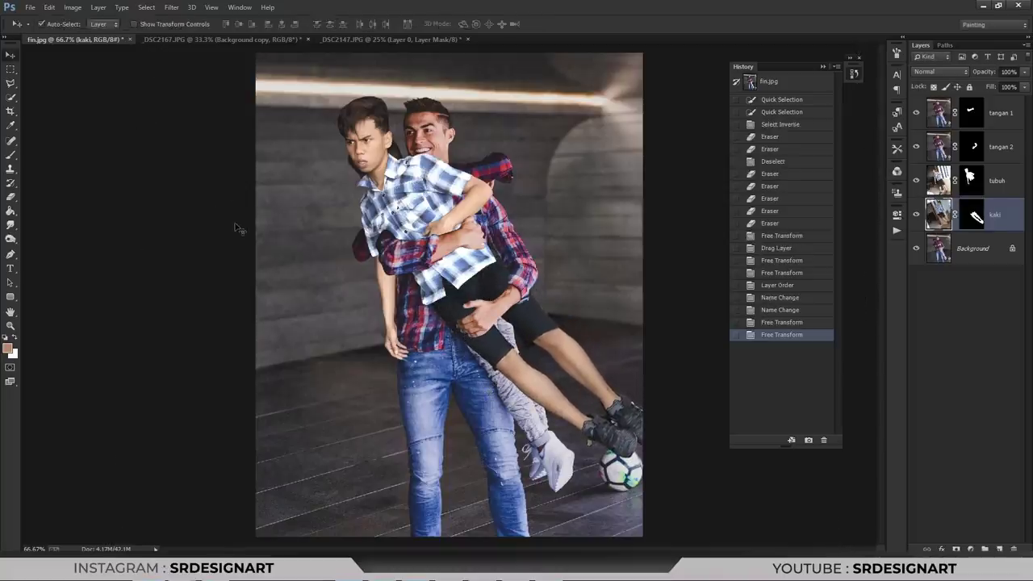
- Rotate the legs to about 10.7° and shift them to sit under the shorts
key("ctrl+t")
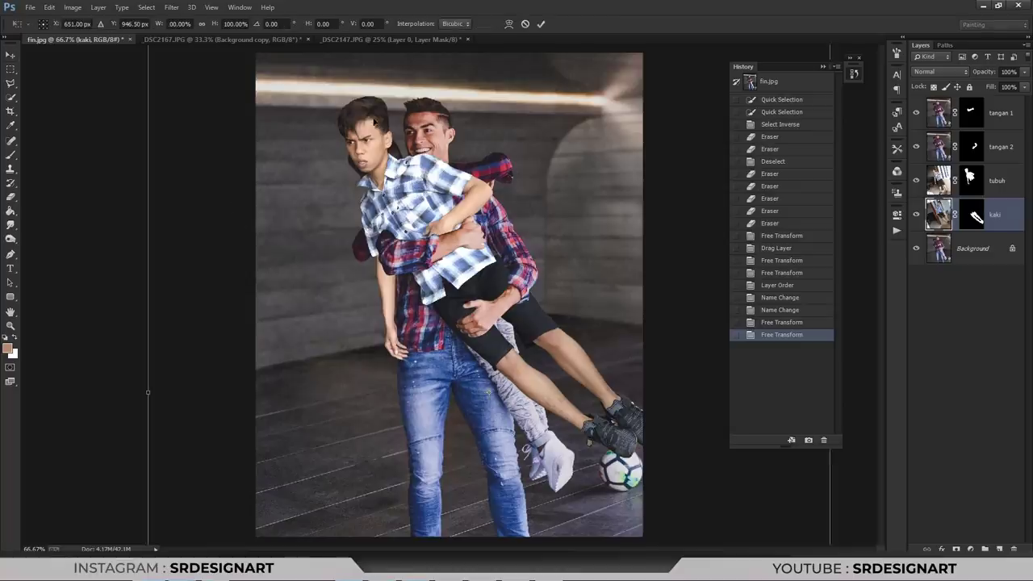
left_click_drag(431, 214, 434, 239)
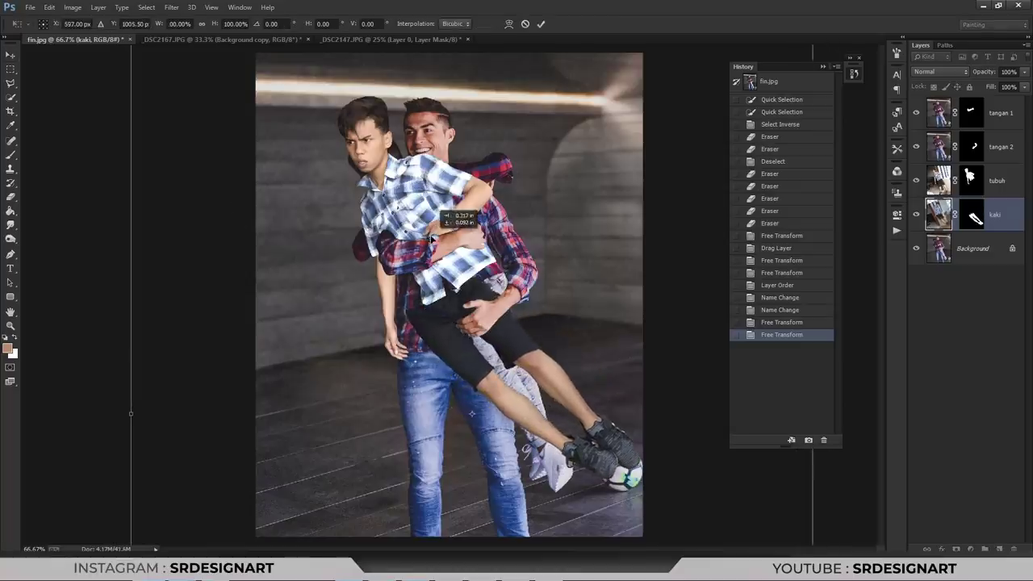
mouse_move(144, 139)
left_mouse_down()
mouse_move(83, 86)
mouse_move(184, 125)
left_mouse_up()
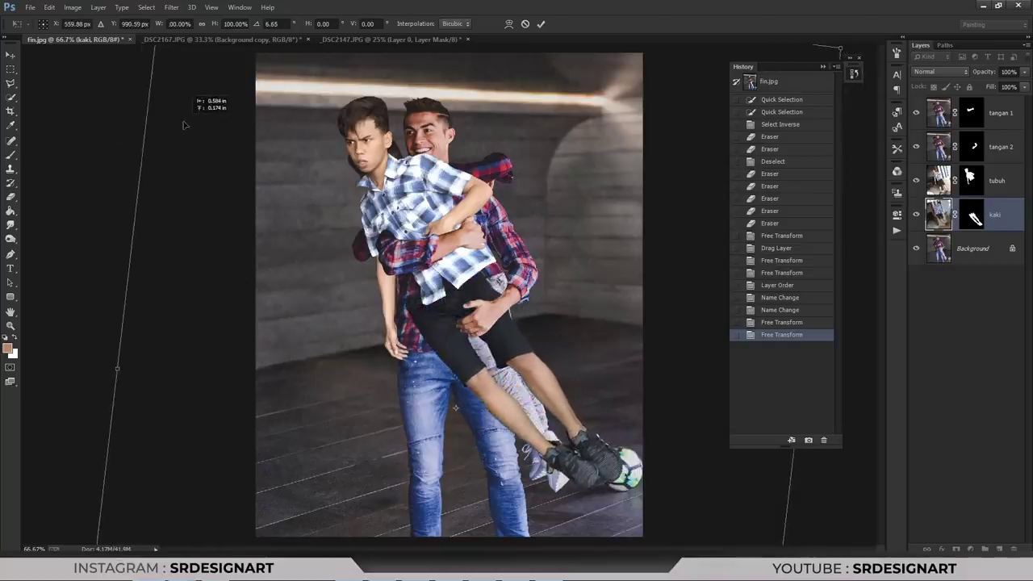
left_click_drag(184, 125, 182, 125)
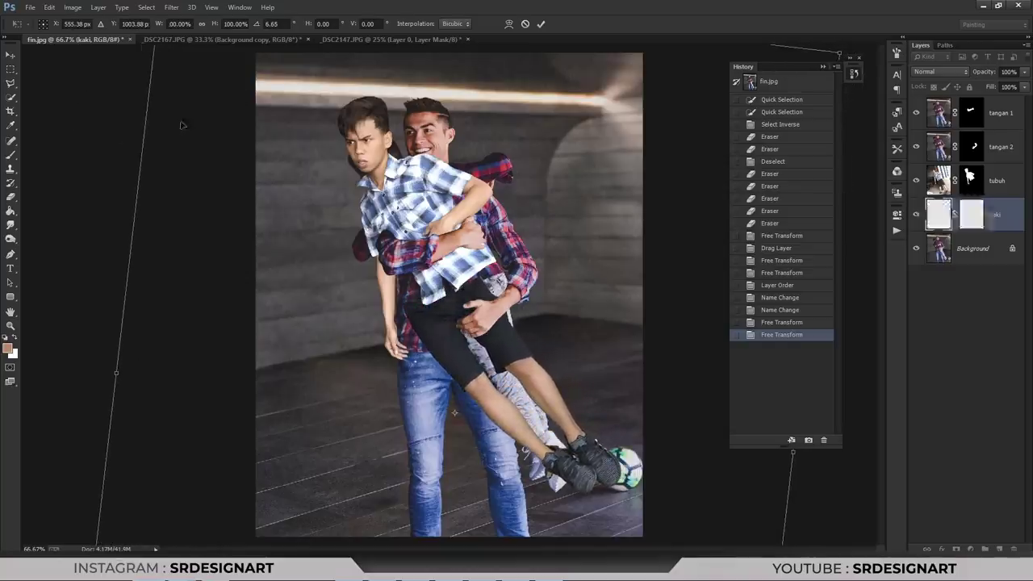
mouse_move(83, 73)
left_mouse_down()
mouse_move(188, 110)
mouse_move(179, 112)
left_mouse_up()
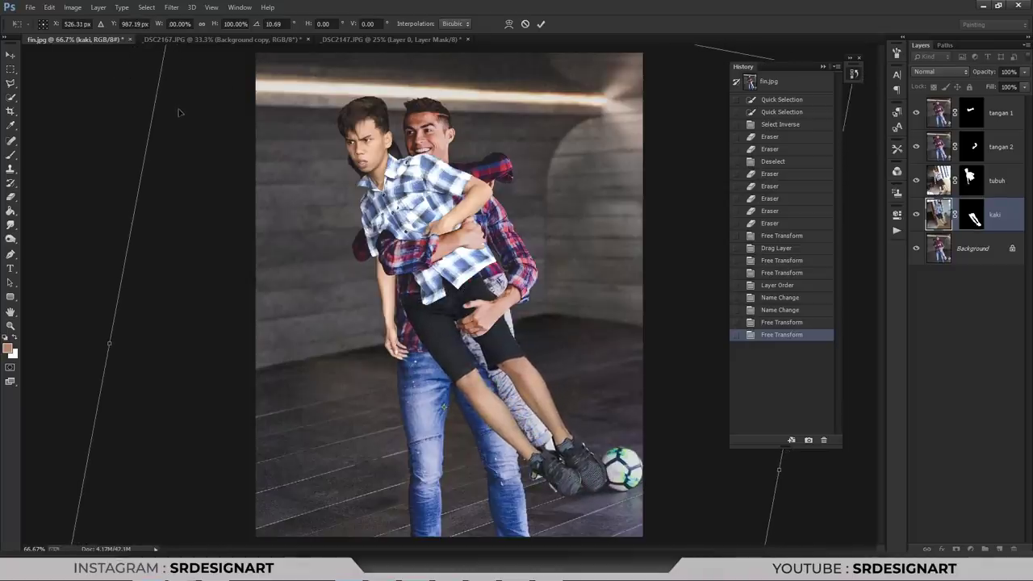
key("ctrl+plus")
key("ctrl+plus")
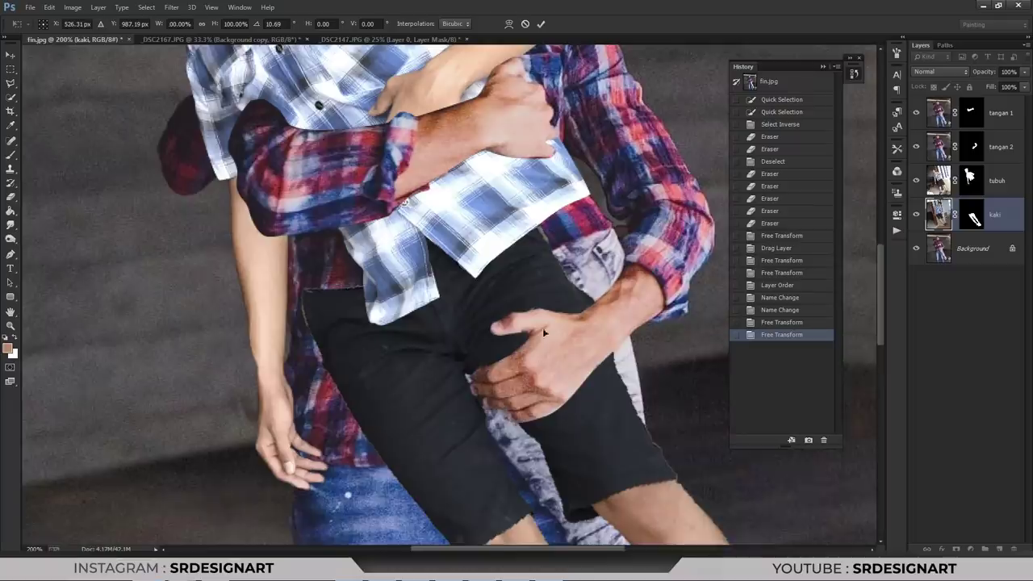
key("ctrl+minus")
key("ctrl+minus")
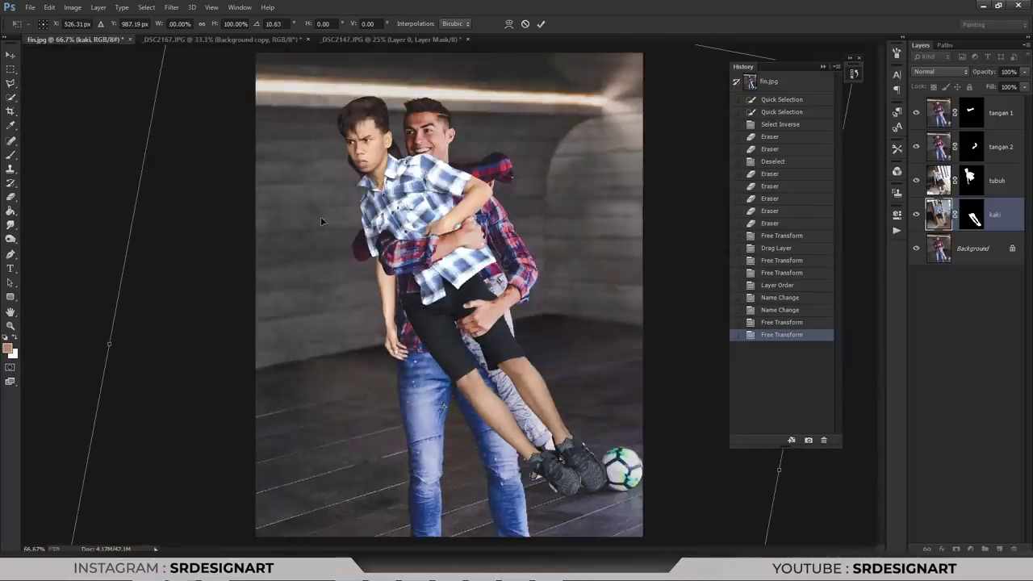
left_click_drag(320, 217, 327, 224)
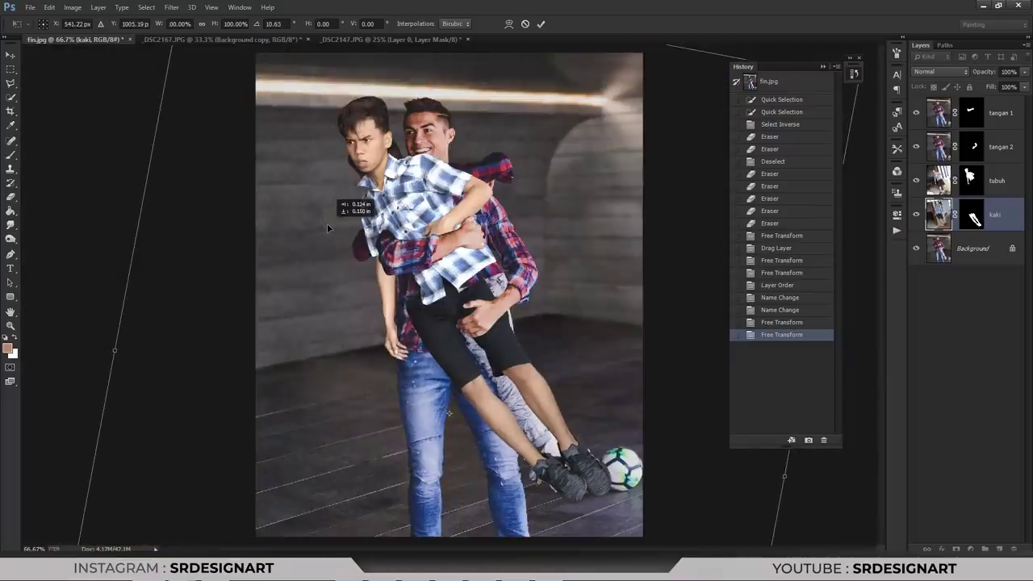
key("Return")
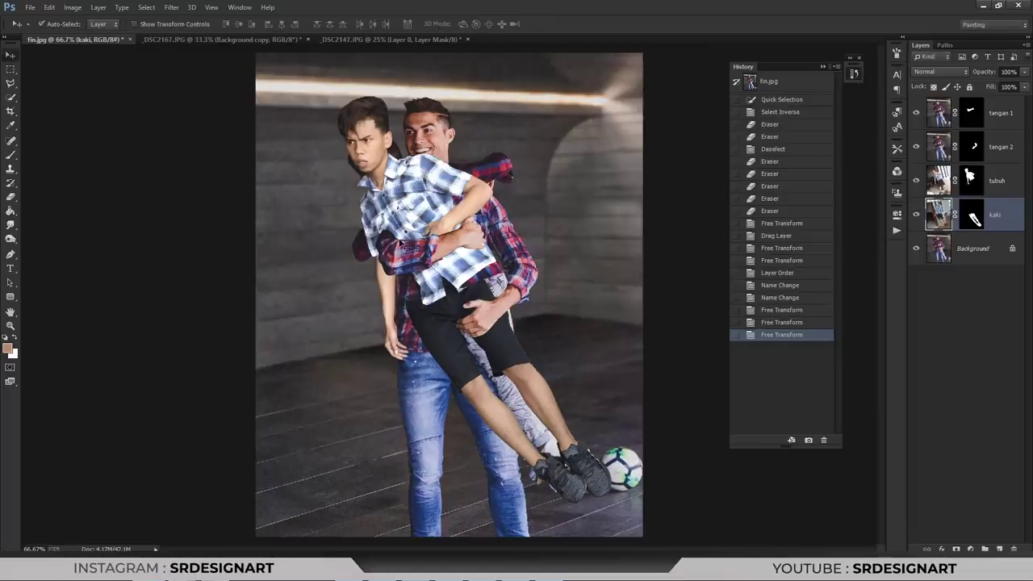
left_click(1004, 179)
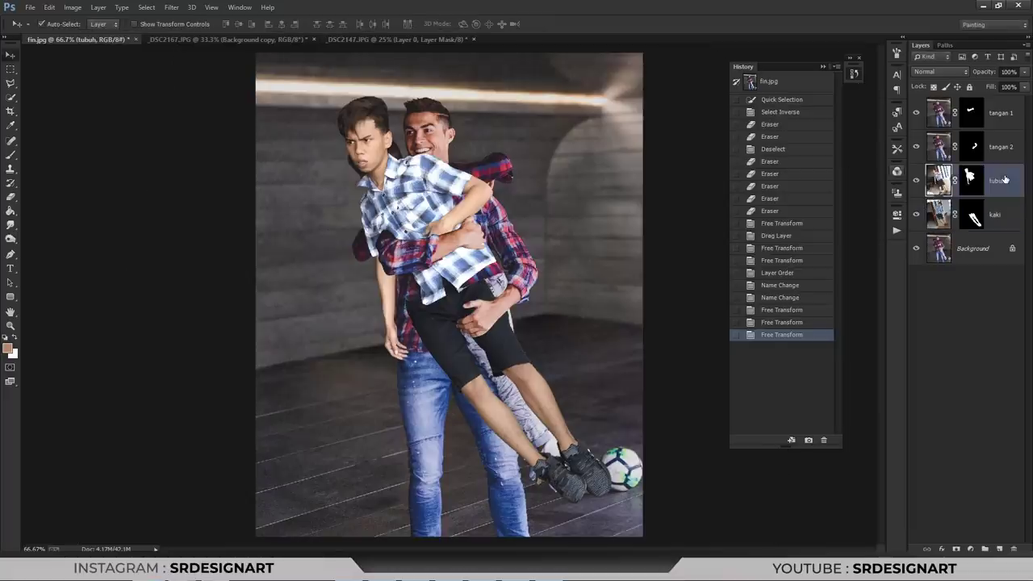
- Rotate the tubuh body layer 7.49° and check the result at 100% zoom
key("ctrl+t")
left_click_drag(90, 133, 223, 176)
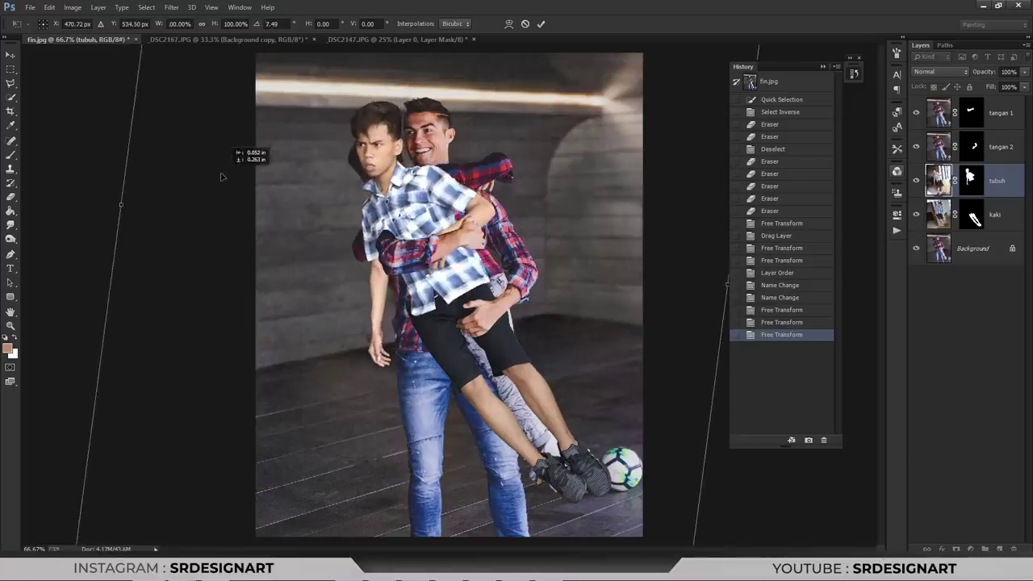
key("Return")
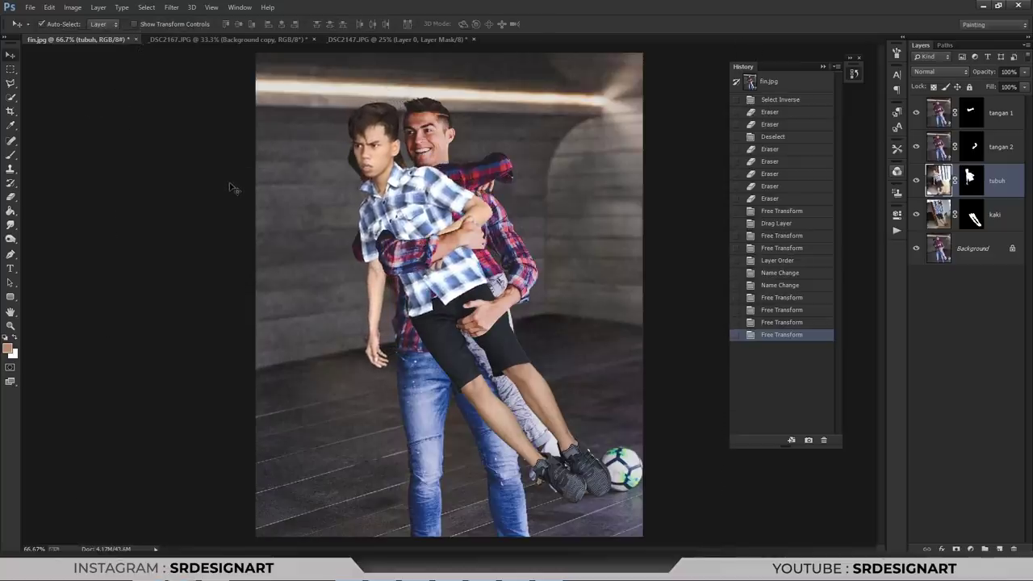
key("ctrl+minus")
key("ctrl+plus")
key("ctrl+plus")
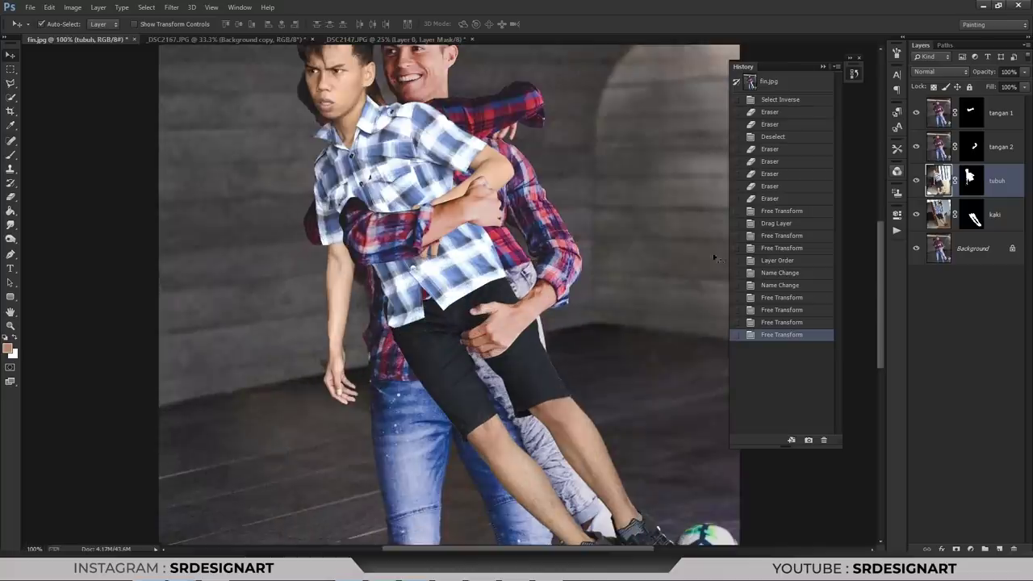
- Duplicate the Background layer into Background copy and zoom in on the boy's torso
left_click(916, 181)
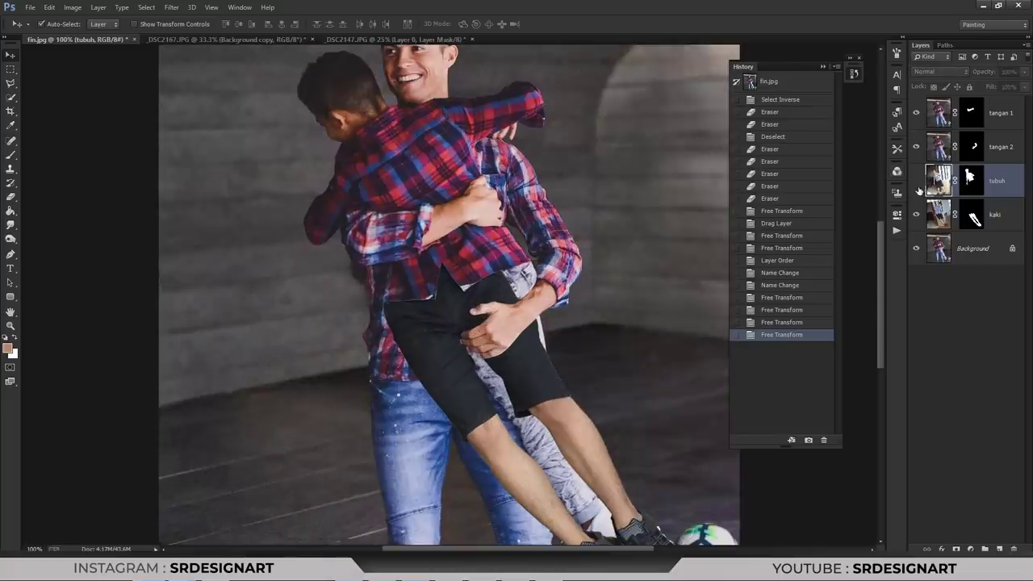
left_click(916, 180)
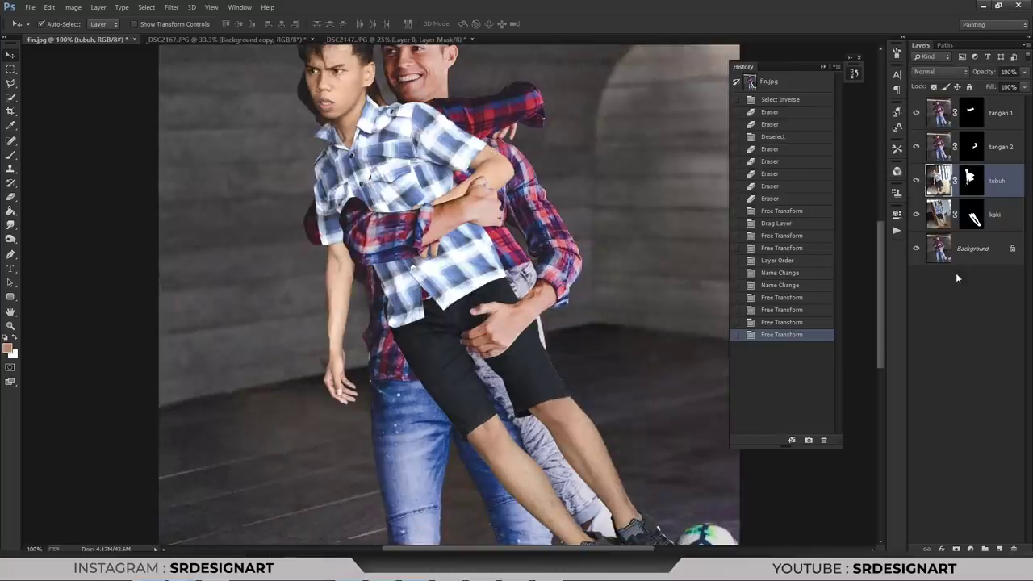
left_click(976, 257)
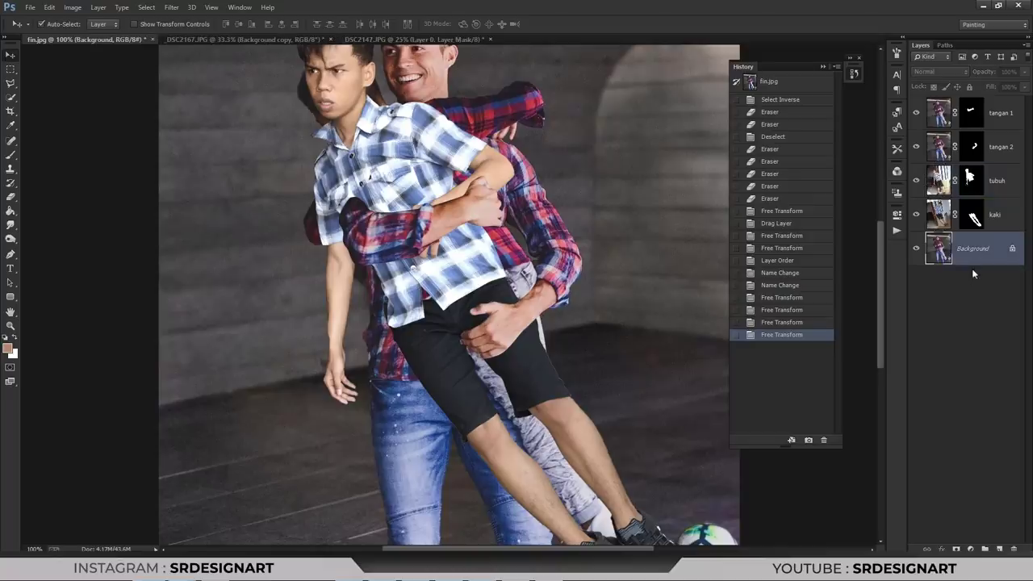
key("ctrl+j")
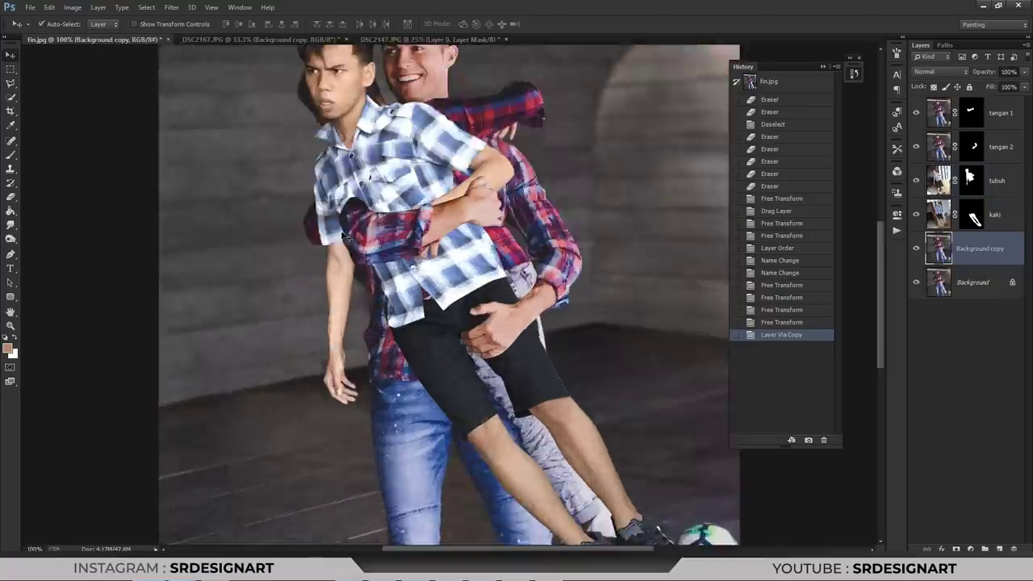
key("ctrl+plus")
left_click_drag(172, 87, 402, 237)
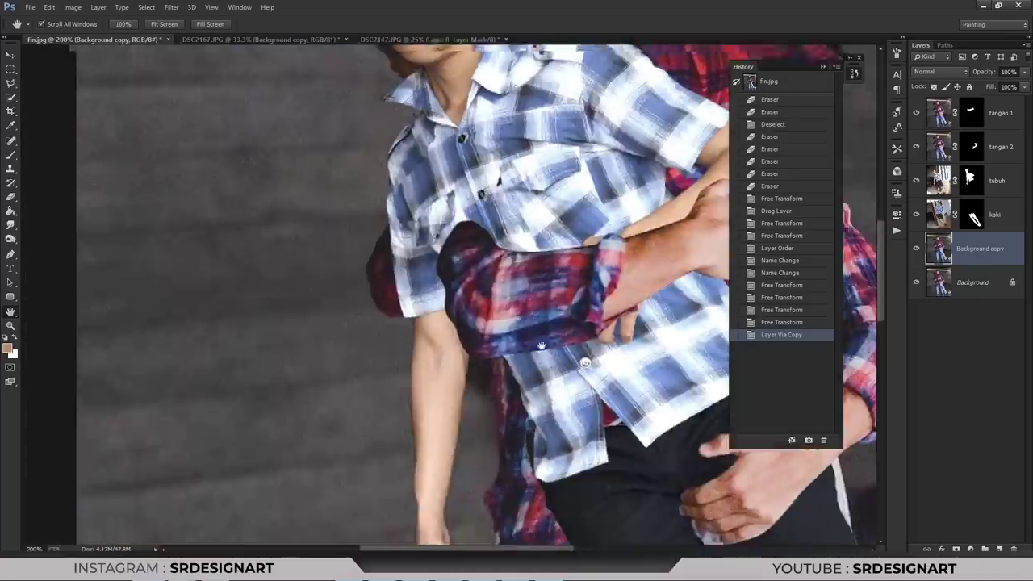
key("ctrl+minus")
key("ctrl+plus")
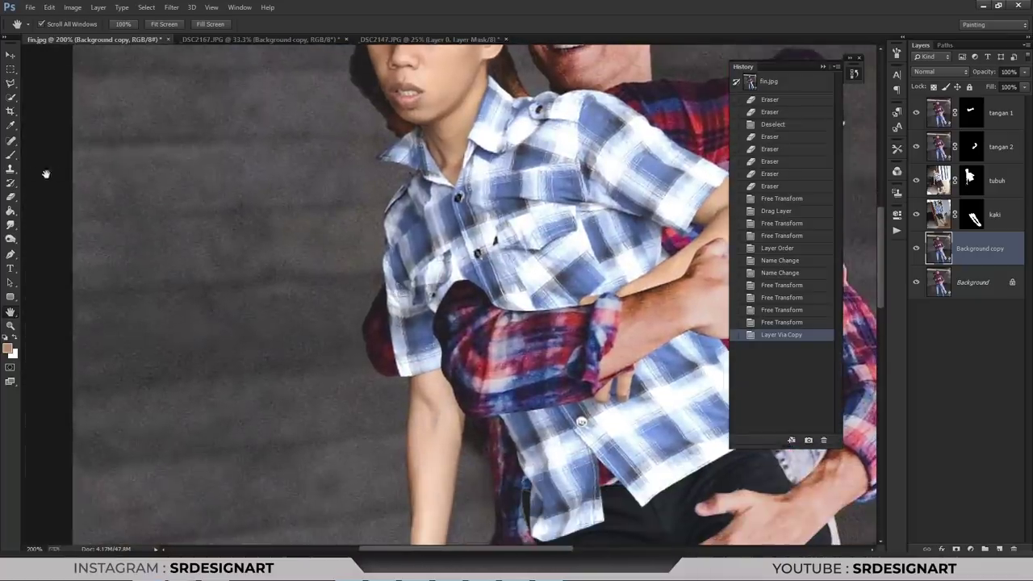
- Clone-stamp wall texture at 100% opacity over the shadows beside the boy's arm, shirt and face
left_click(11, 171)
left_click(48, 170)
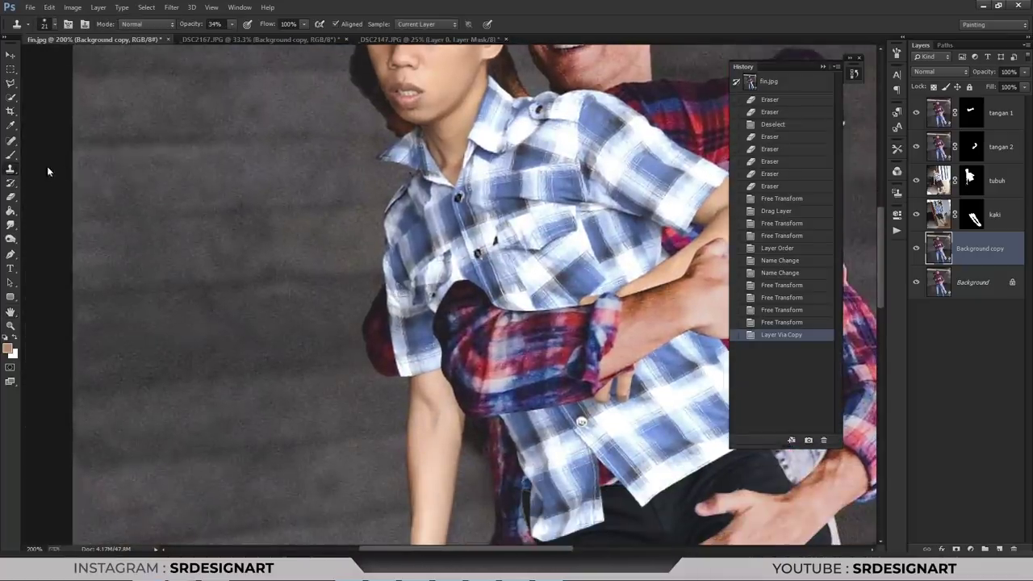
right_click(291, 258)
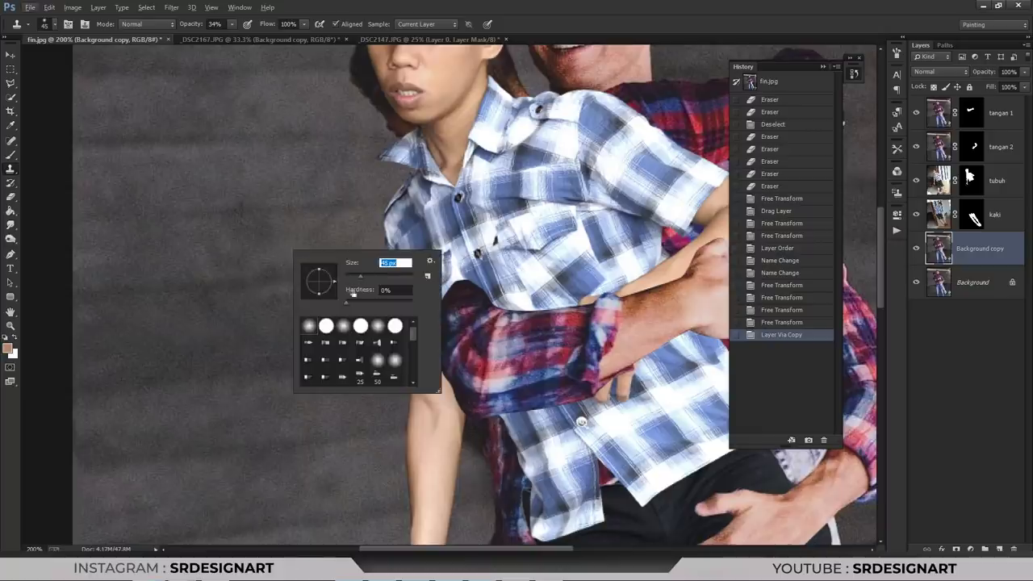
left_click(259, 275)
key("Return")
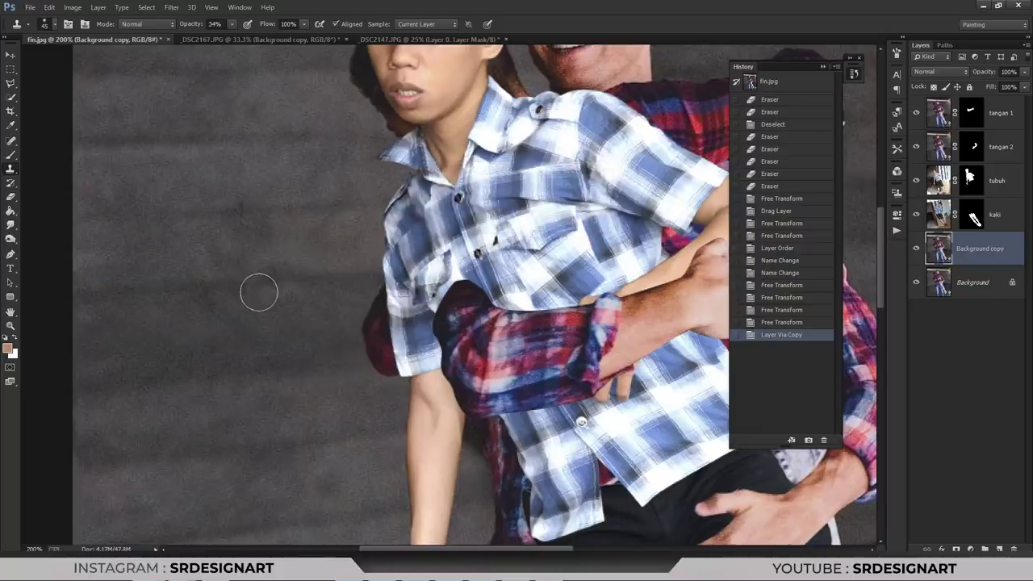
left_click(303, 328, "alt")
left_click_drag(369, 288, 380, 369)
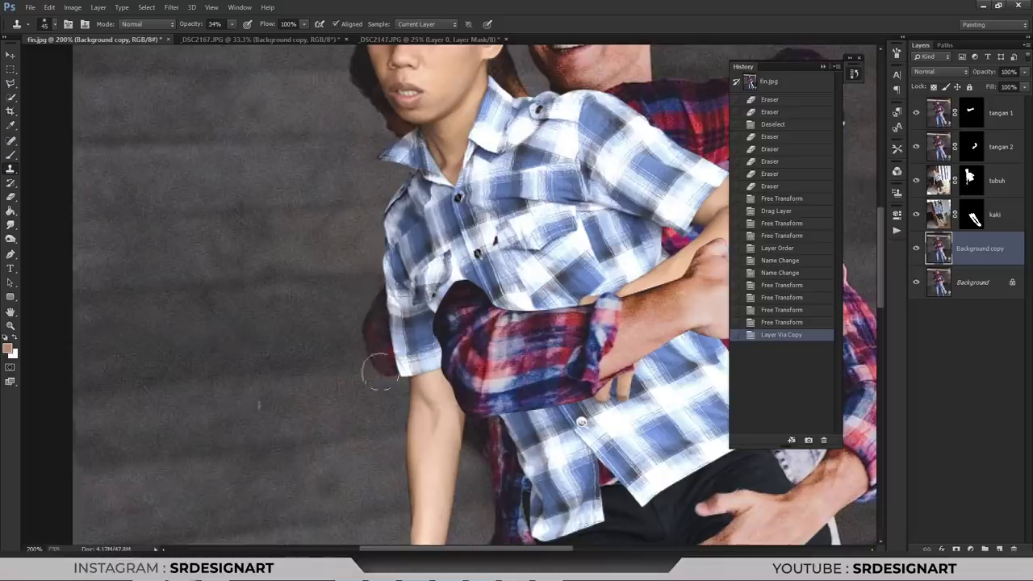
left_click(359, 281)
left_click_drag(190, 28, 242, 28)
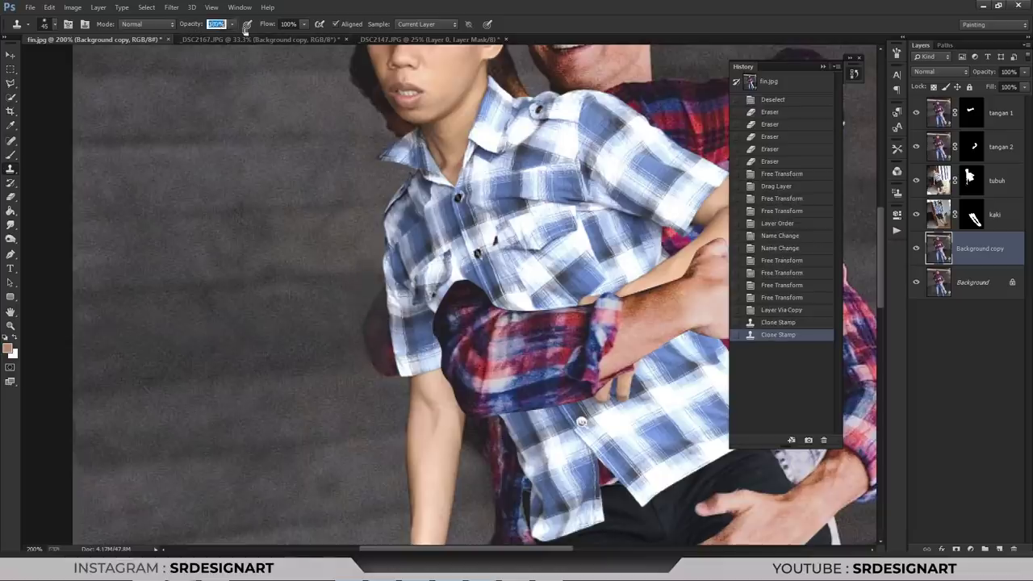
left_click_drag(375, 307, 368, 246)
left_click_drag(371, 153, 380, 104)
key("ctrl+minus")
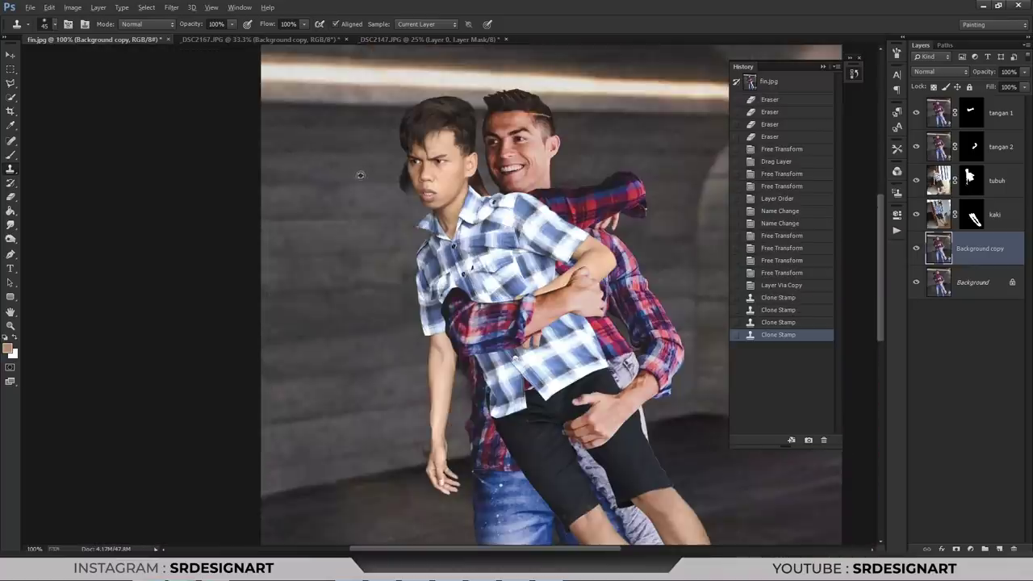
- Clone wall texture over the dark edge beside the boy's face and the red sleeve behind his head
left_click_drag(399, 184, 405, 151)
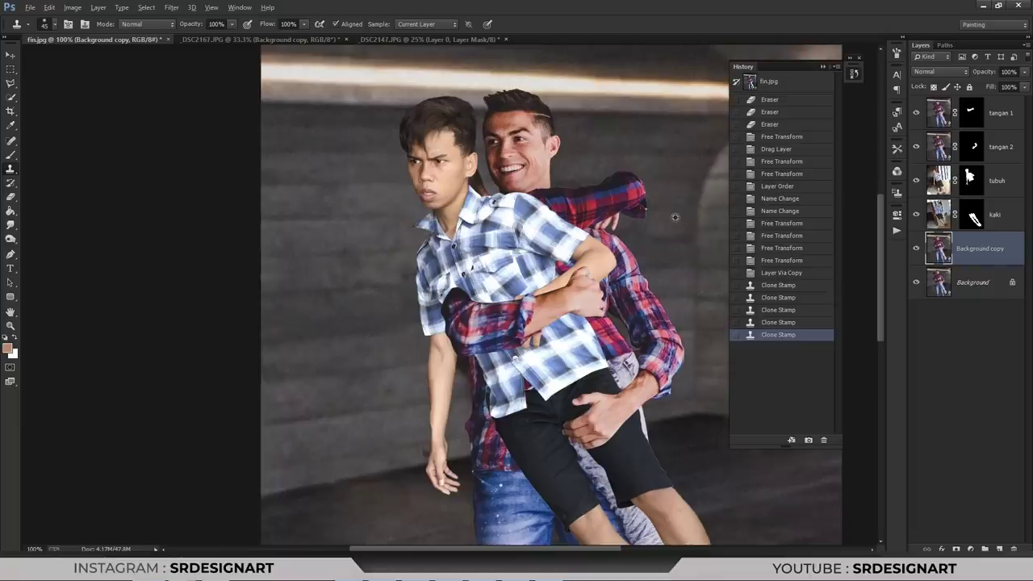
mouse_move(645, 210)
left_mouse_down()
mouse_move(605, 166)
mouse_move(617, 214)
mouse_move(585, 198)
mouse_move(613, 202)
left_mouse_up()
left_click(619, 216)
left_click(625, 218)
left_click(631, 220)
- Adjust the clone brush, patch another spot near the boy's head, and select the tubuh layer
right_click(628, 196)
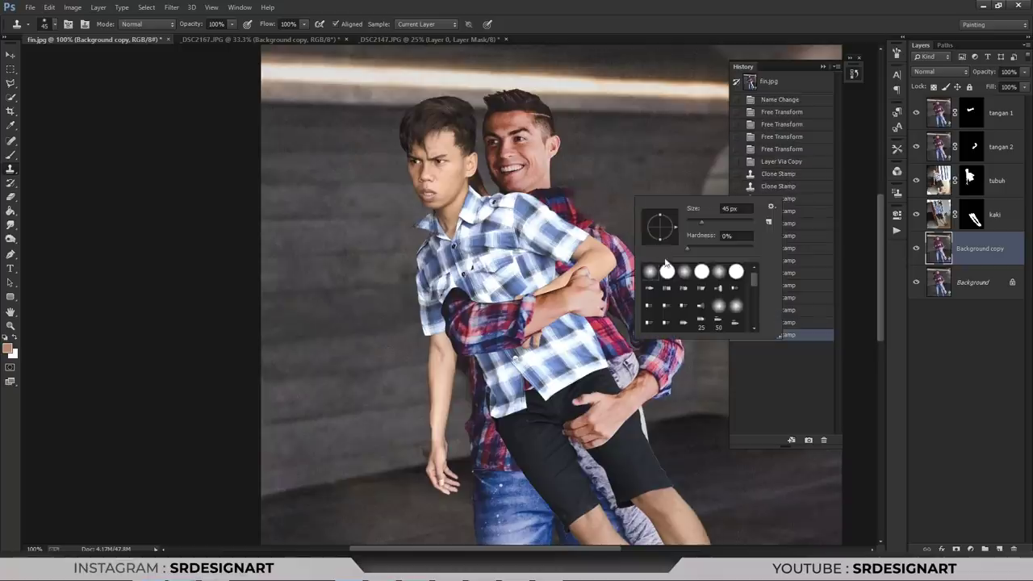
left_click(617, 203)
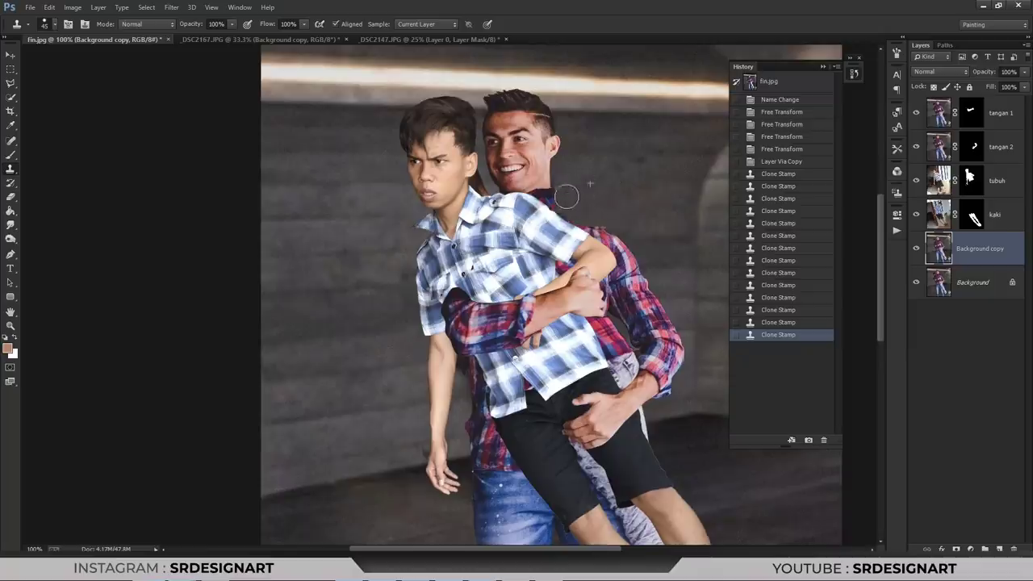
left_click(566, 195)
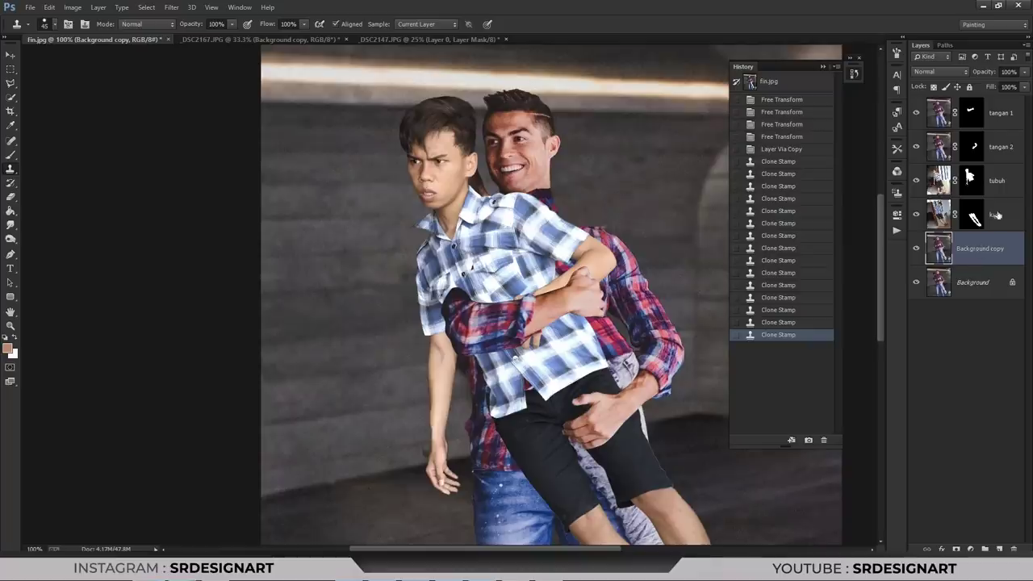
left_click(995, 212)
left_click(991, 185)
- Select the kaki and tubuh layers together and free-transform them slightly to the right
left_click(993, 214)
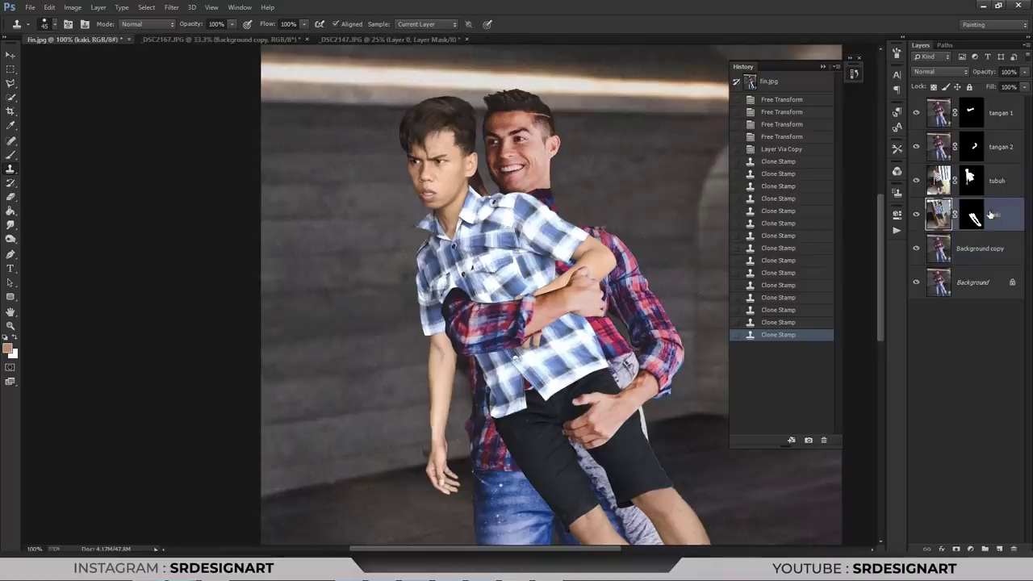
left_click(1001, 184, "shift")
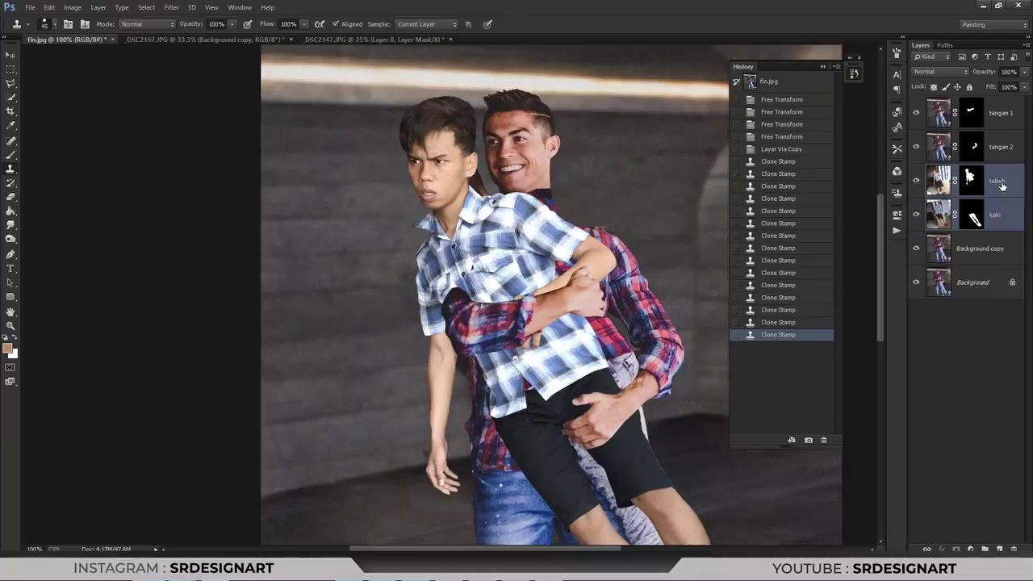
key("ctrl+t")
mouse_move(491, 220)
left_mouse_down()
mouse_move(509, 220)
mouse_move(487, 241)
left_mouse_up()
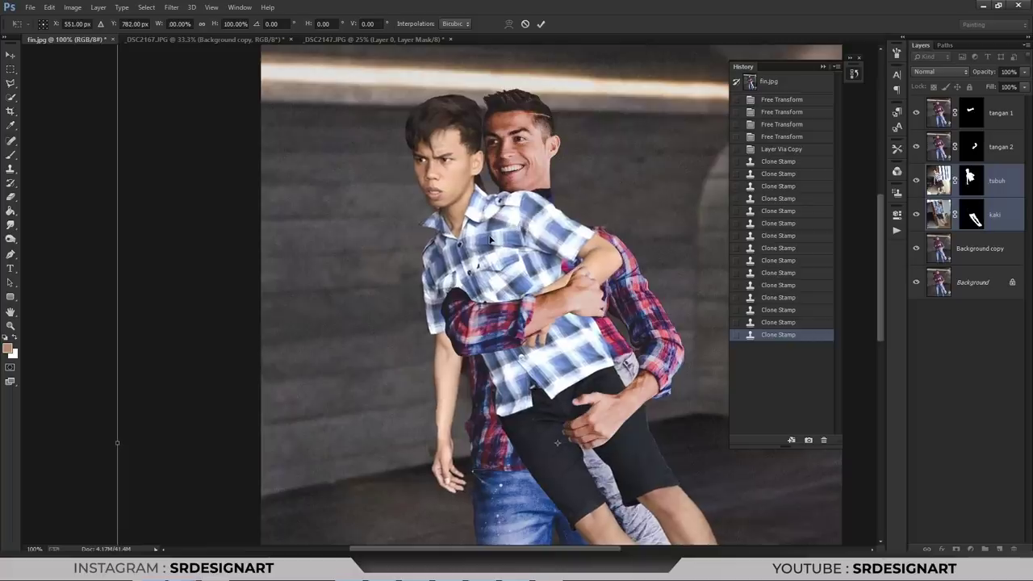
key("Return")
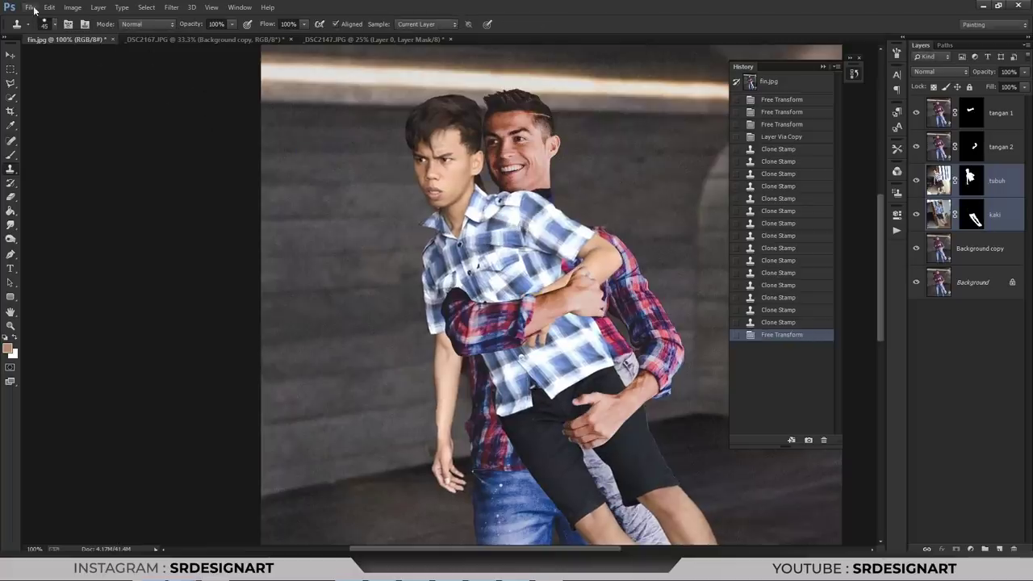
left_click(30, 7)
left_click(36, 27)
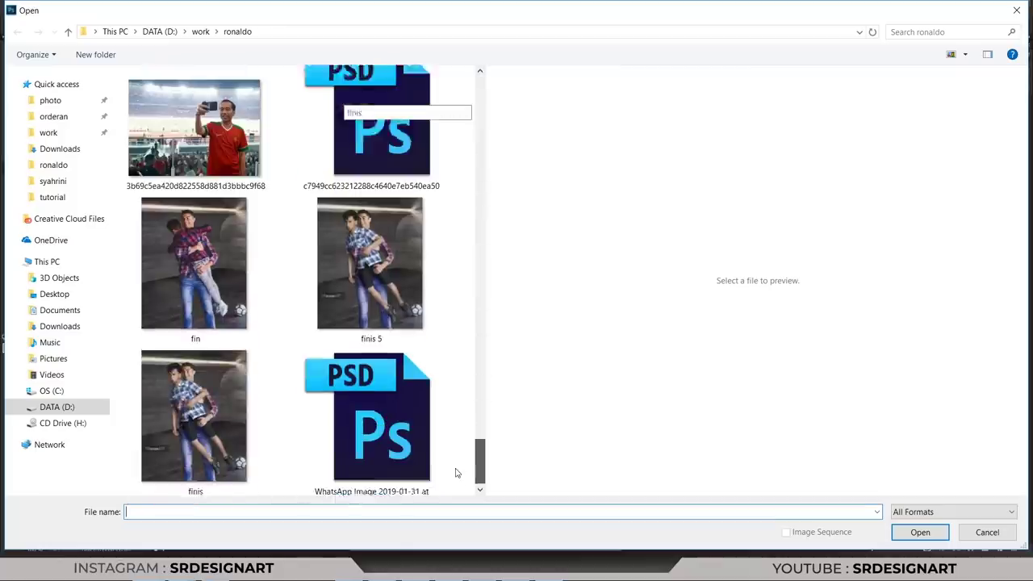
left_click_drag(475, 120, 478, 474)
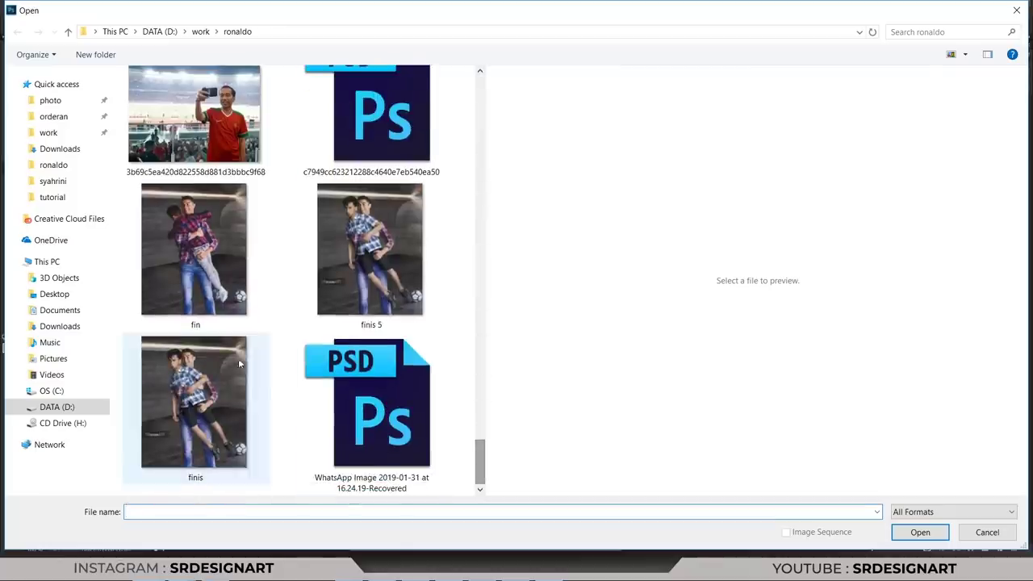
left_click(242, 411)
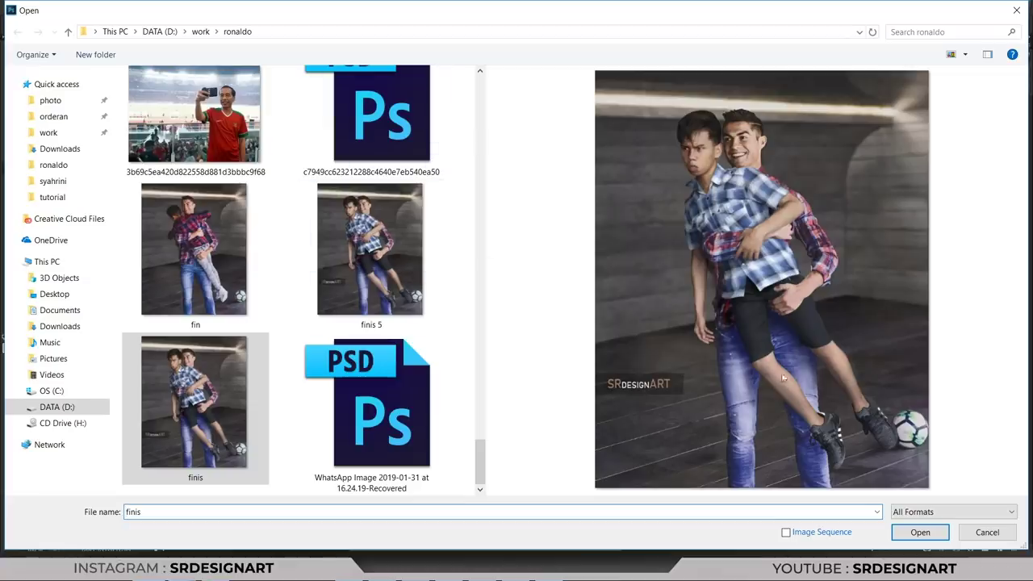
left_click(920, 532)
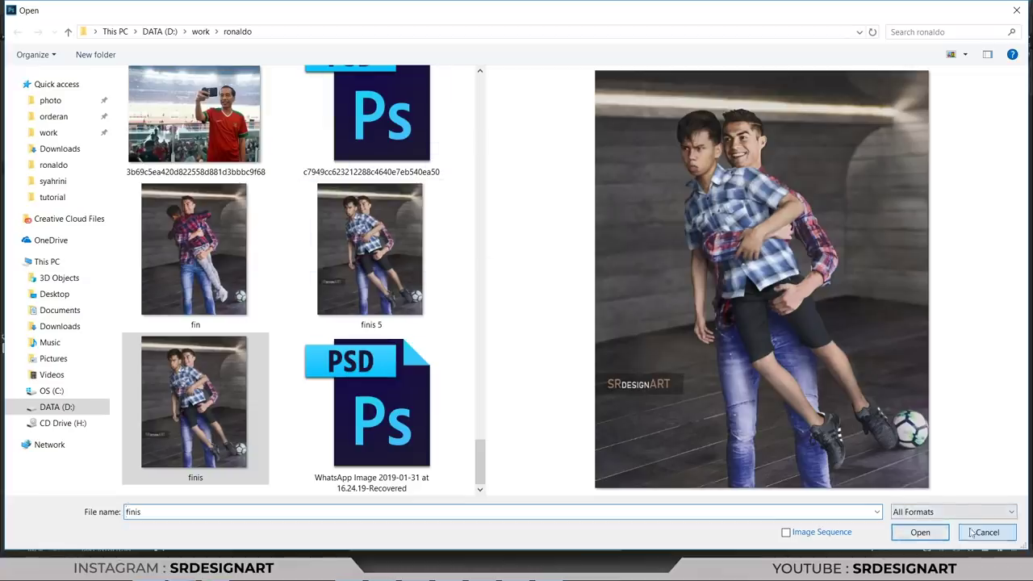
key("ctrl+plus")
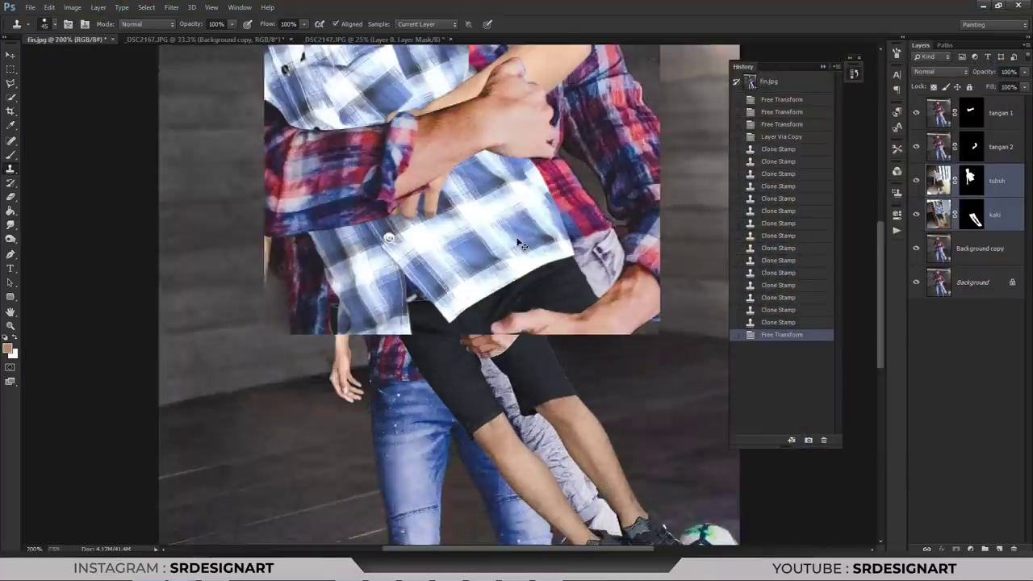
- Check the original arm under Background copy, then pen-trace around the man's arm and shoulder
left_click_drag(460, 73, 488, 356)
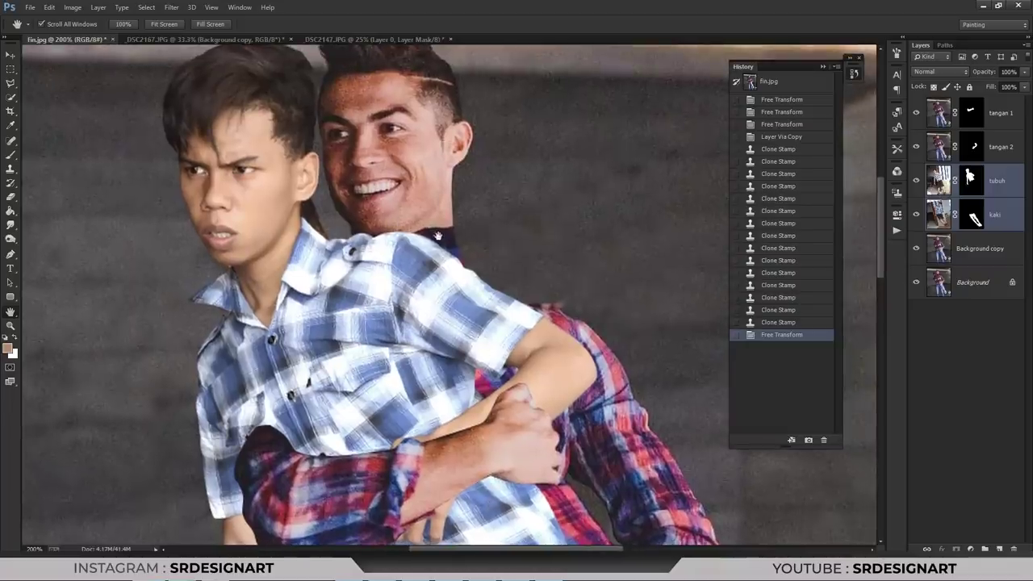
left_click(916, 250)
left_click(917, 250)
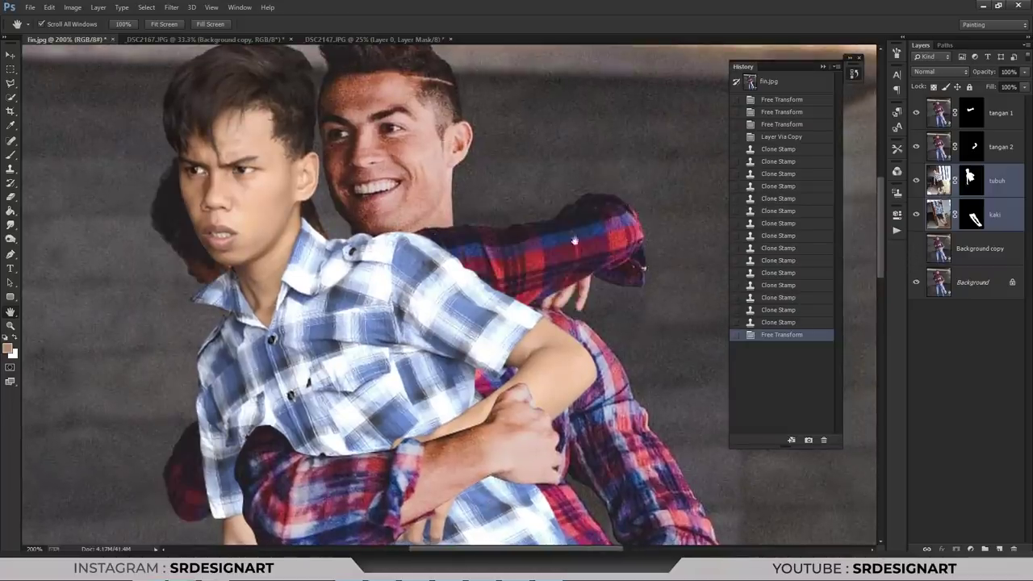
key("p")
left_click(456, 230)
left_click(484, 260)
left_click(545, 302)
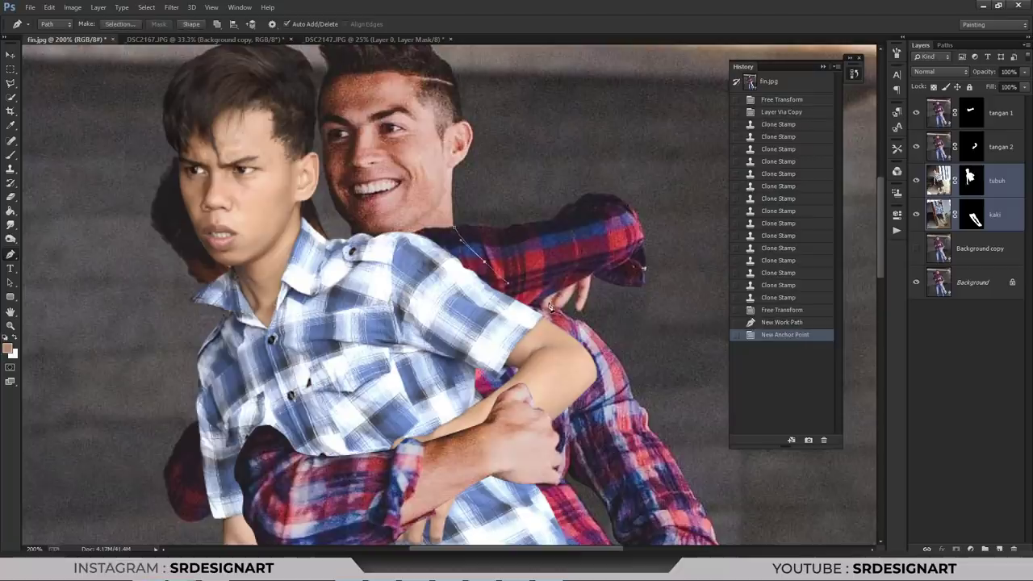
left_click(572, 342)
left_click(516, 366)
left_click(422, 301)
left_click(391, 266)
left_click(400, 235)
left_click(424, 215)
- Turn the path into a selection and copy it from Background copy onto a new layer
right_click(492, 184)
left_click(537, 237)
key("Return")
left_click(980, 255)
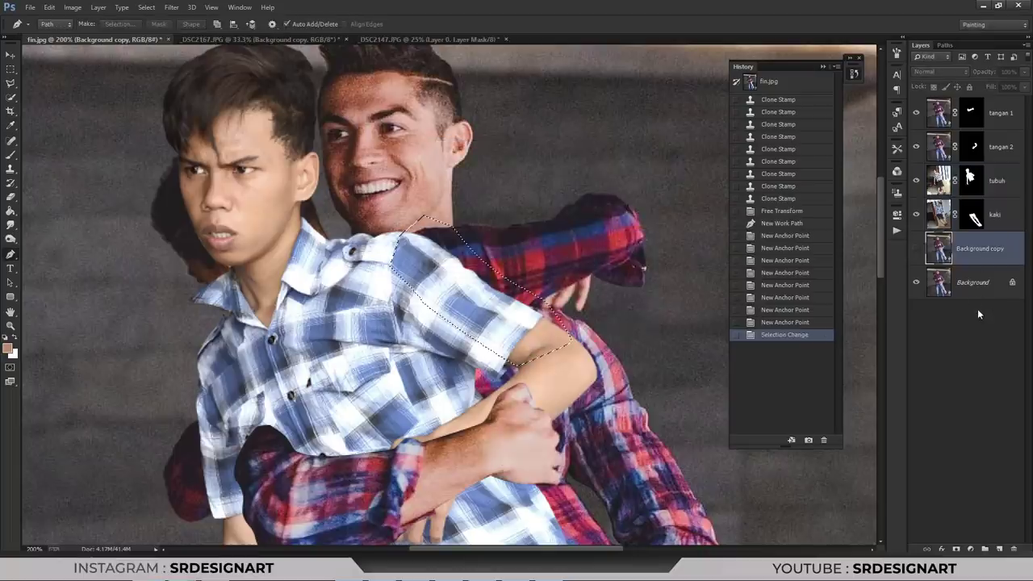
key("ctrl+j")
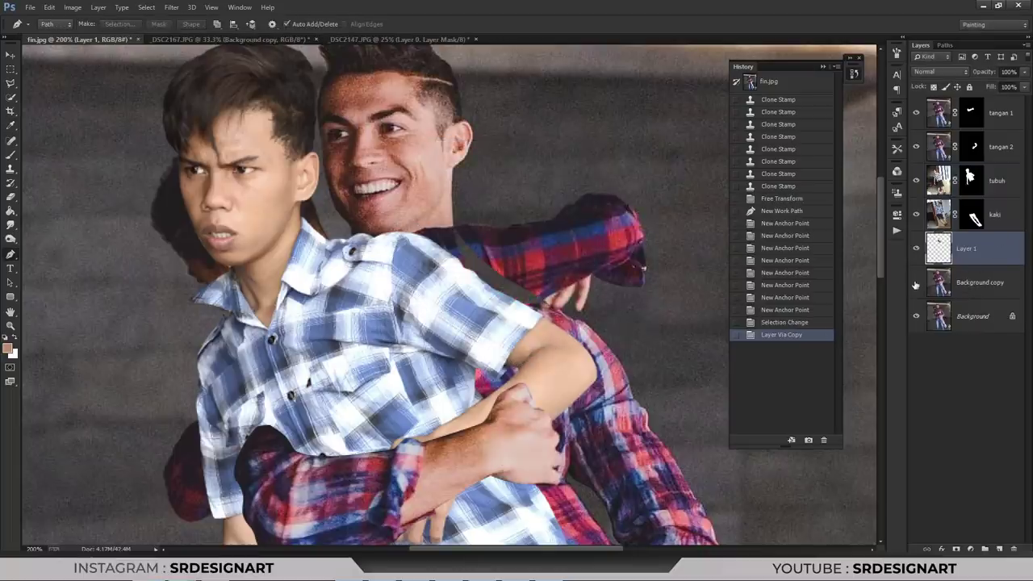
- Test the layer order, then recopy the traced area from Background and move Layer 1 up
left_click(916, 284)
left_click_drag(936, 282, 911, 266)
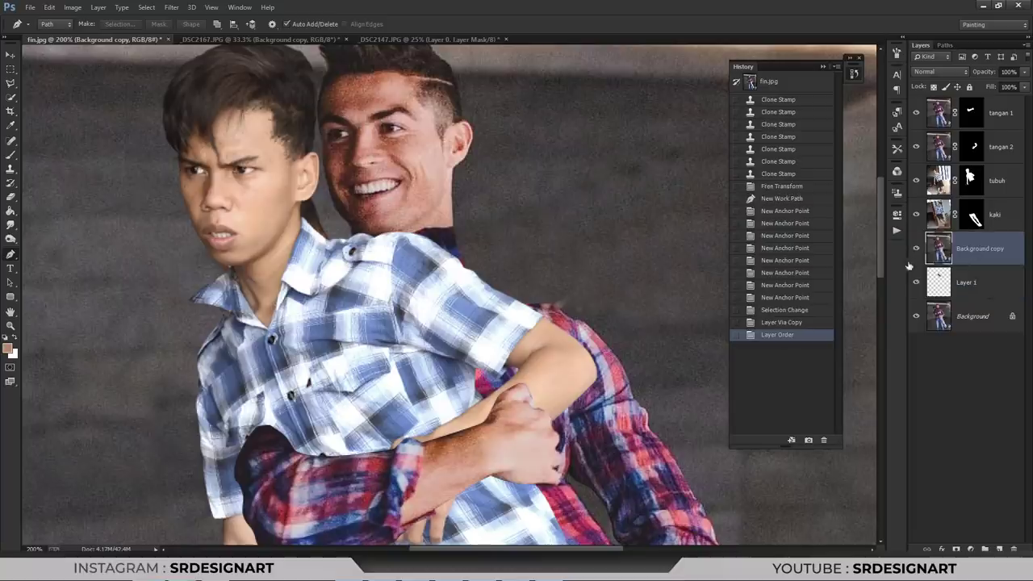
left_click(800, 299)
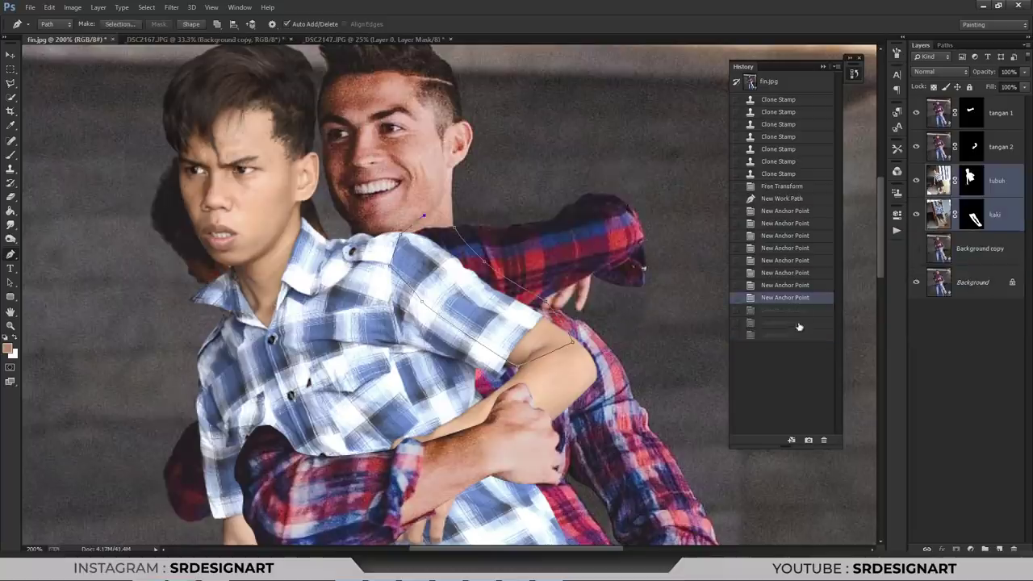
key("ctrl+Return")
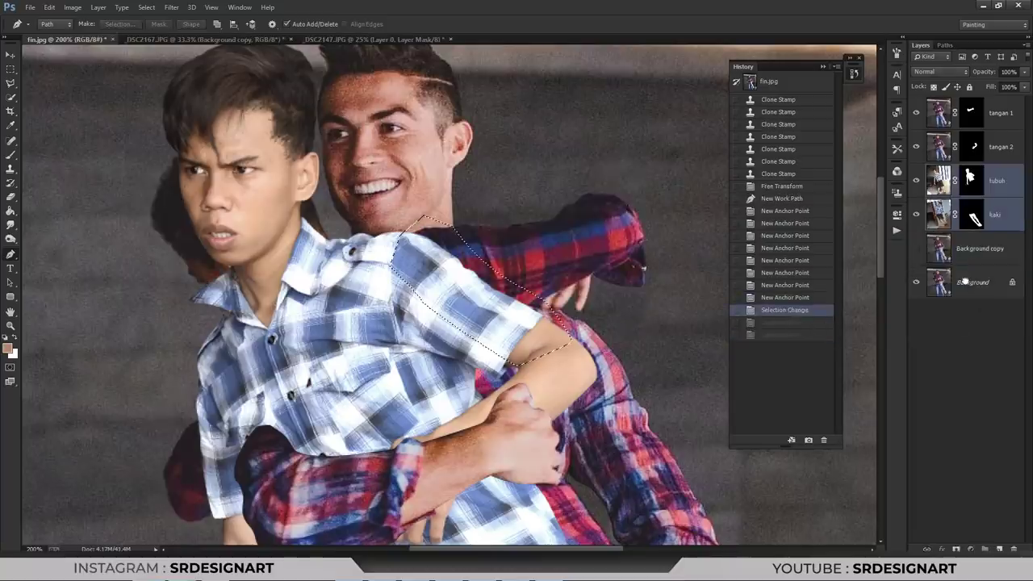
left_click(965, 280)
key("ctrl+j")
left_click_drag(939, 283, 954, 247)
- Compare the result, hide the tangan 2 hand layer, and delete the trial Layer 1
key("ctrl+minus")
key("ctrl+minus")
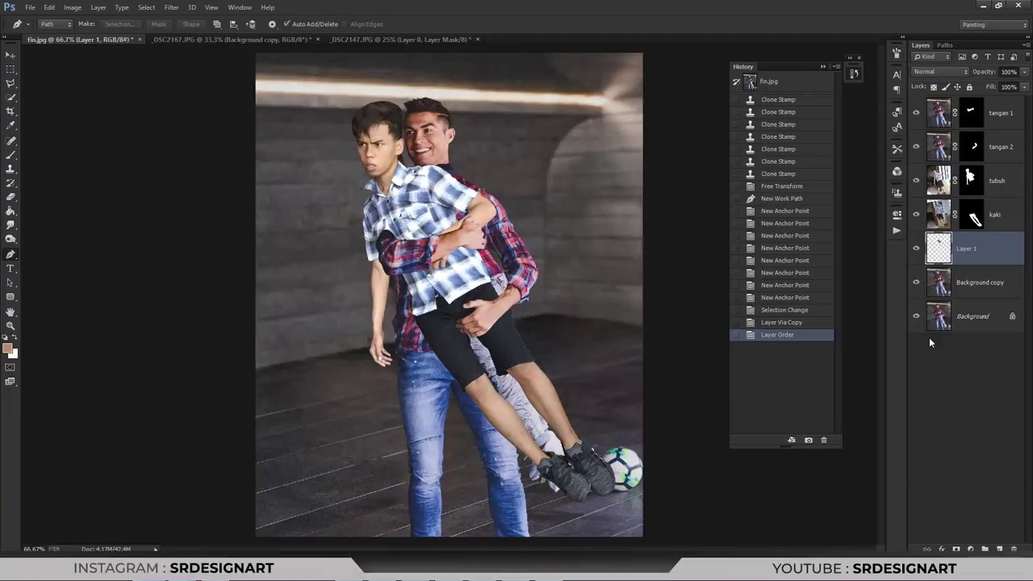
key("ctrl+plus")
key("ctrl+plus")
left_click_drag(435, 162, 452, 396)
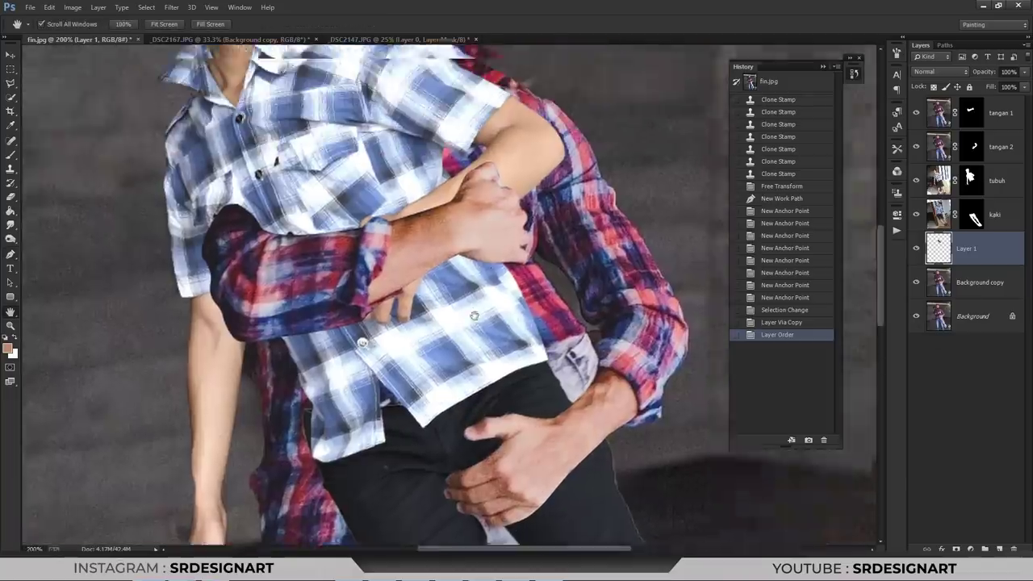
left_click(916, 214)
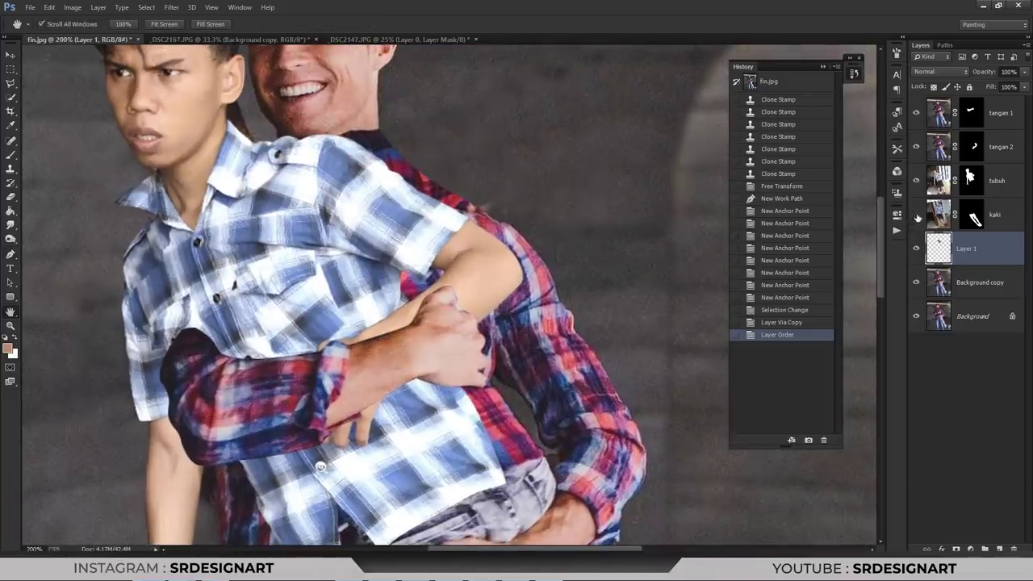
left_click(917, 146)
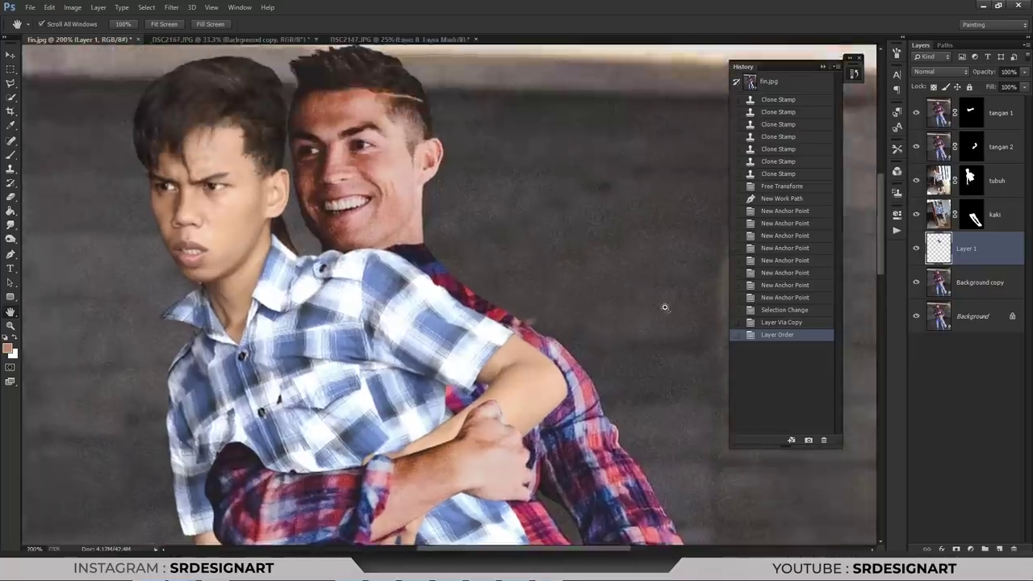
key("Delete")
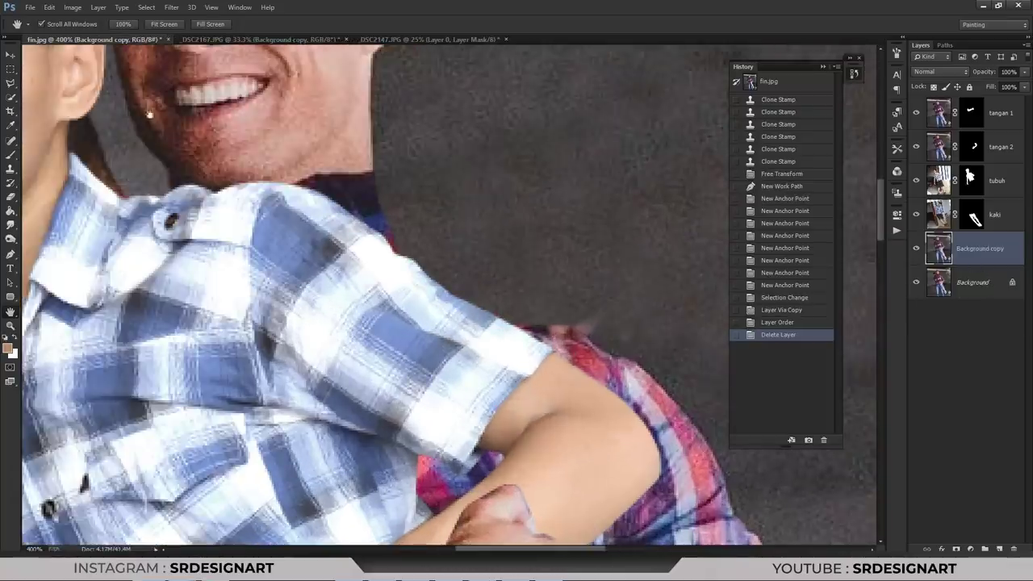
- Clone-stamp wall over the dark collar under the man's chin, then hide the tubuh layer
left_click(10, 169)
right_click(423, 170)
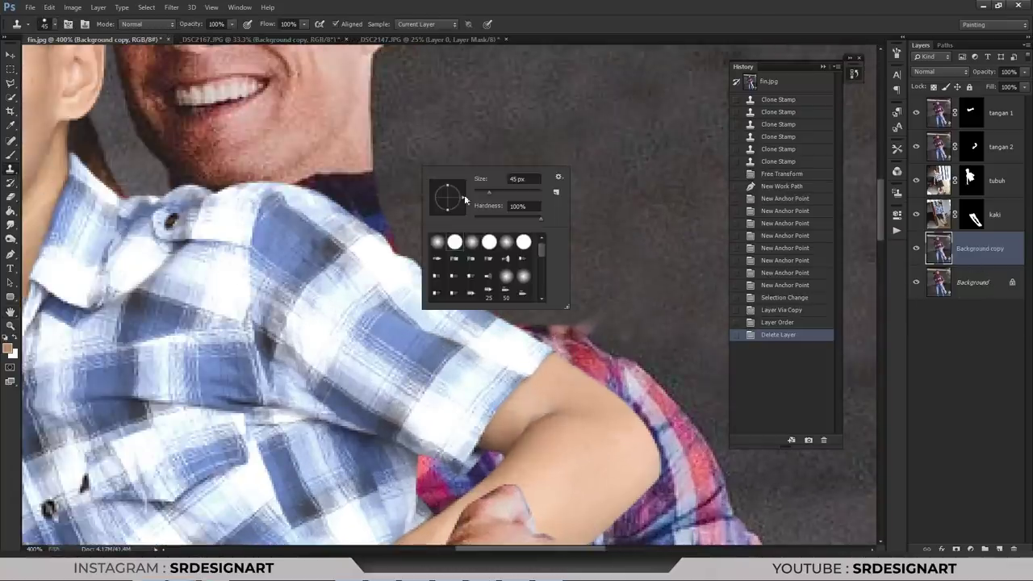
key("Return")
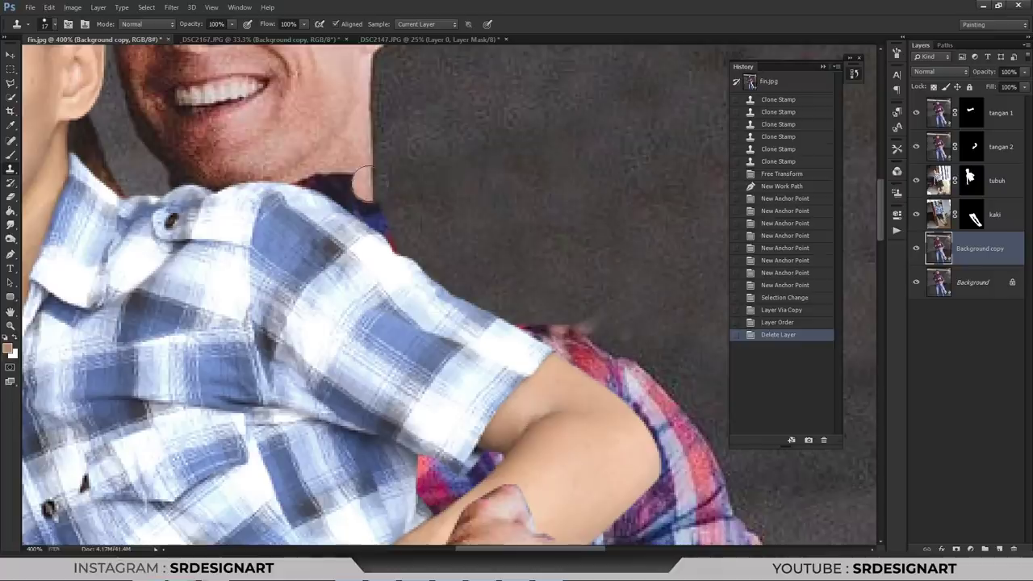
mouse_move(336, 185)
left_mouse_down()
mouse_move(305, 186)
mouse_move(347, 226)
left_mouse_up()
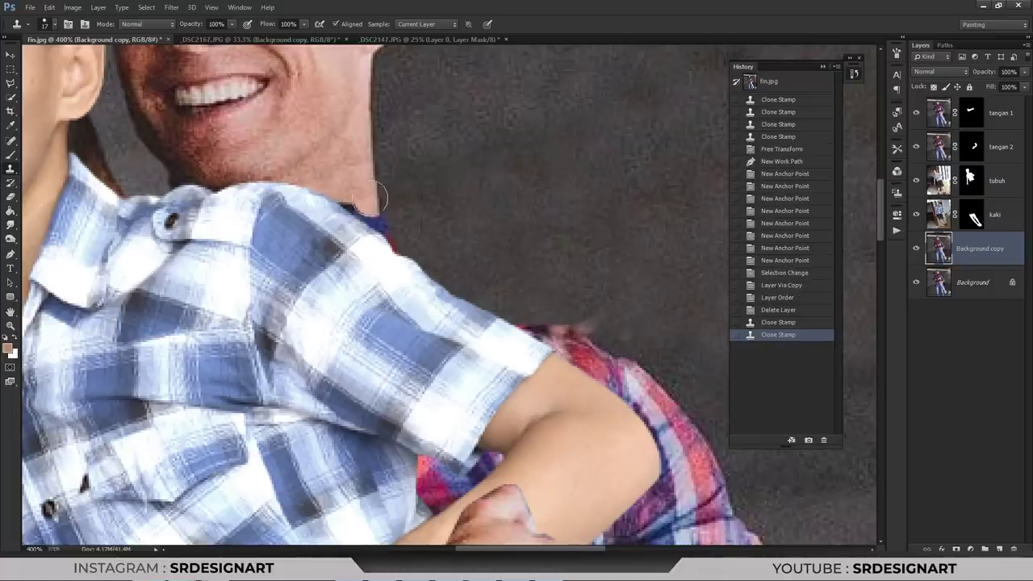
key("ctrl+minus")
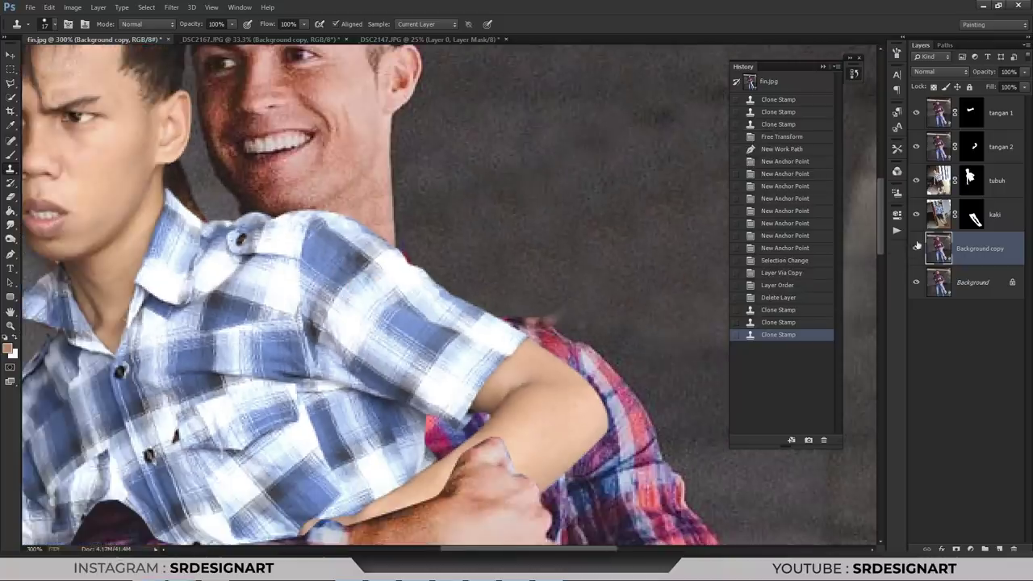
left_click(916, 180)
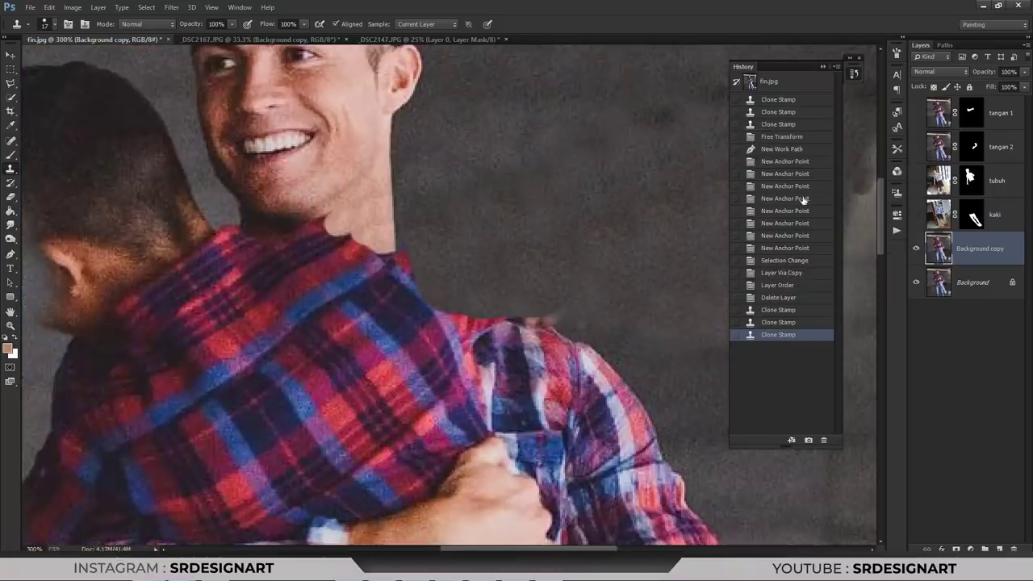
mouse_move(519, 296)
left_mouse_down()
mouse_move(429, 1)
mouse_move(516, 288)
mouse_move(505, 288)
left_mouse_up()
- Trace a pen path around the man's shoulder near his neck
key("p")
left_click(542, 309)
left_click(499, 281)
left_click(456, 260)
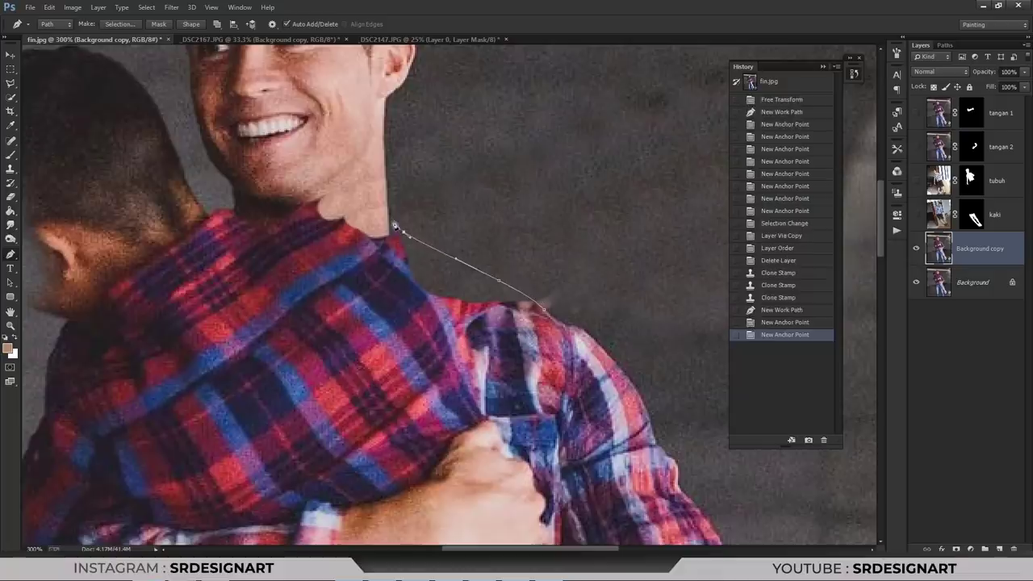
left_click(388, 215)
left_click(343, 247)
left_click(418, 347)
left_click(488, 401)
- Convert the shoulder path into a selection instead of stroking it
right_click(569, 219)
left_click(611, 300)
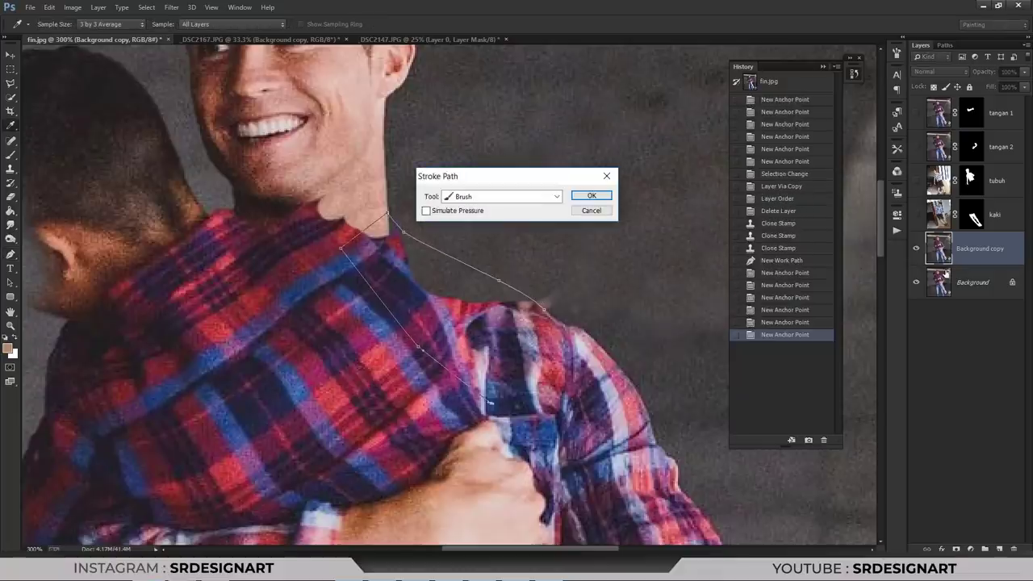
left_click(589, 211)
right_click(601, 191)
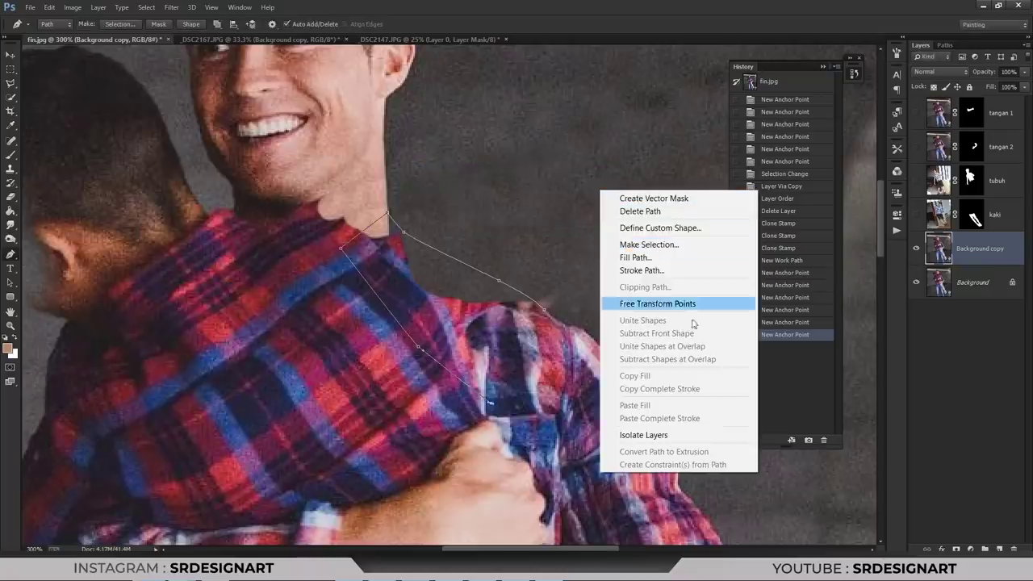
left_click(641, 244)
key("Return")
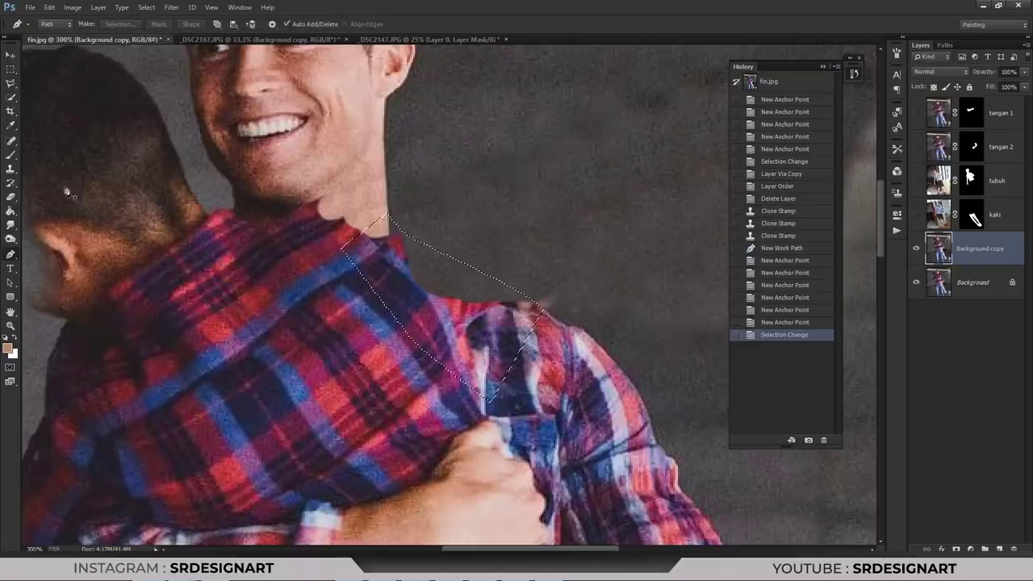
- Clone plaid shirt texture along the man's shoulder inside the selection, then deselect
left_click(10, 168)
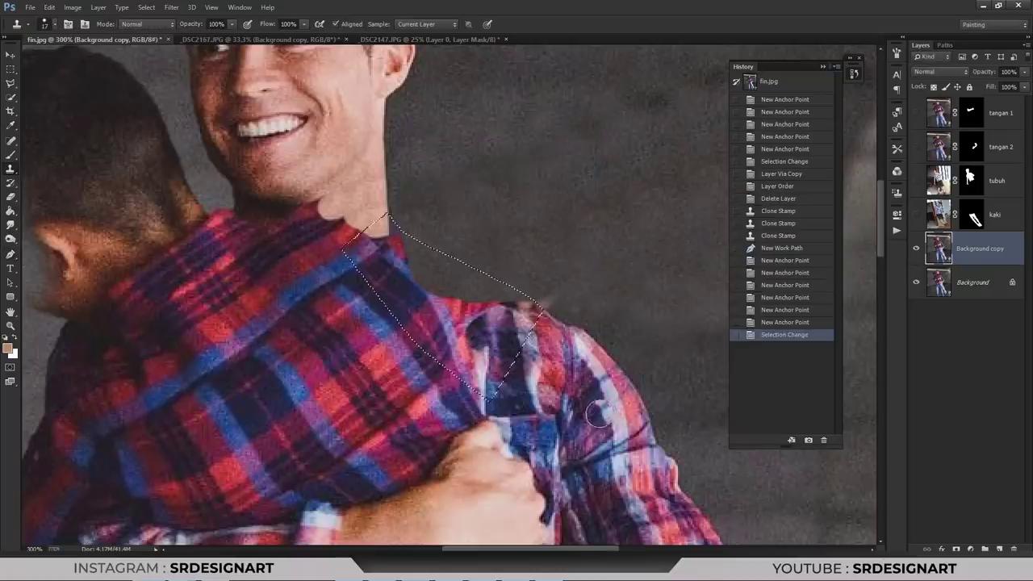
mouse_move(376, 239)
left_mouse_down()
mouse_move(391, 232)
mouse_move(452, 284)
left_mouse_up()
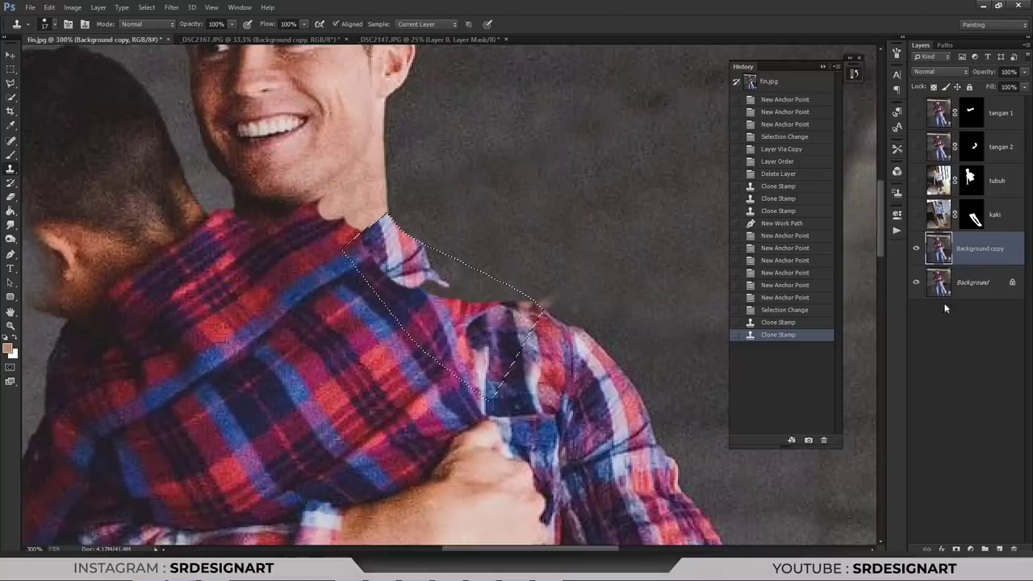
mouse_move(885, 230)
left_mouse_down()
mouse_move(883, 327)
mouse_move(876, 301)
left_mouse_up()
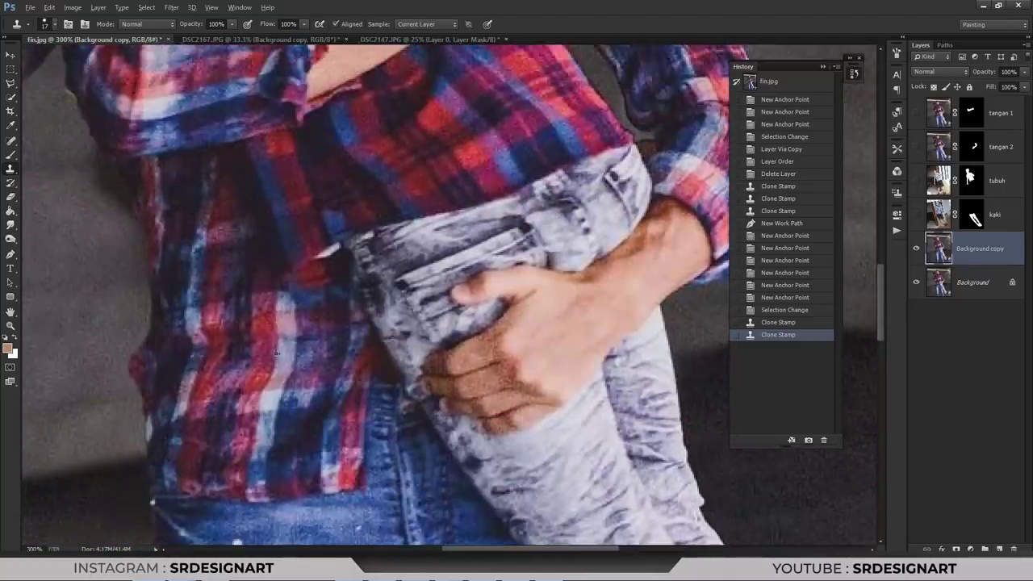
left_click_drag(883, 269, 881, 206)
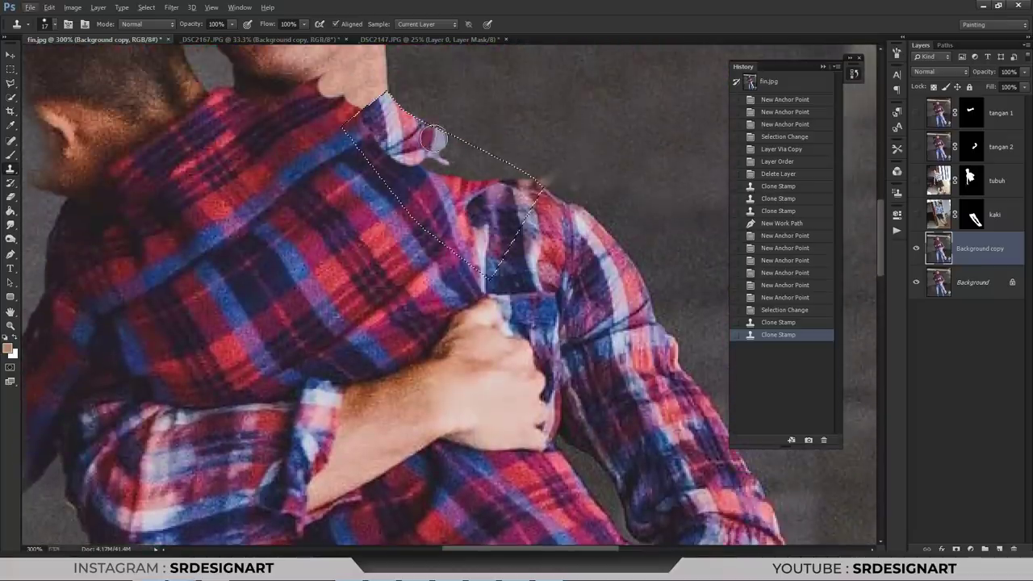
mouse_move(440, 146)
left_mouse_down()
mouse_move(517, 174)
mouse_move(476, 184)
mouse_move(424, 166)
left_mouse_up()
mouse_move(493, 166)
left_mouse_down()
mouse_move(449, 179)
mouse_move(460, 206)
mouse_move(517, 194)
mouse_move(517, 209)
mouse_move(524, 174)
mouse_move(484, 218)
mouse_move(460, 208)
mouse_move(449, 236)
left_mouse_up()
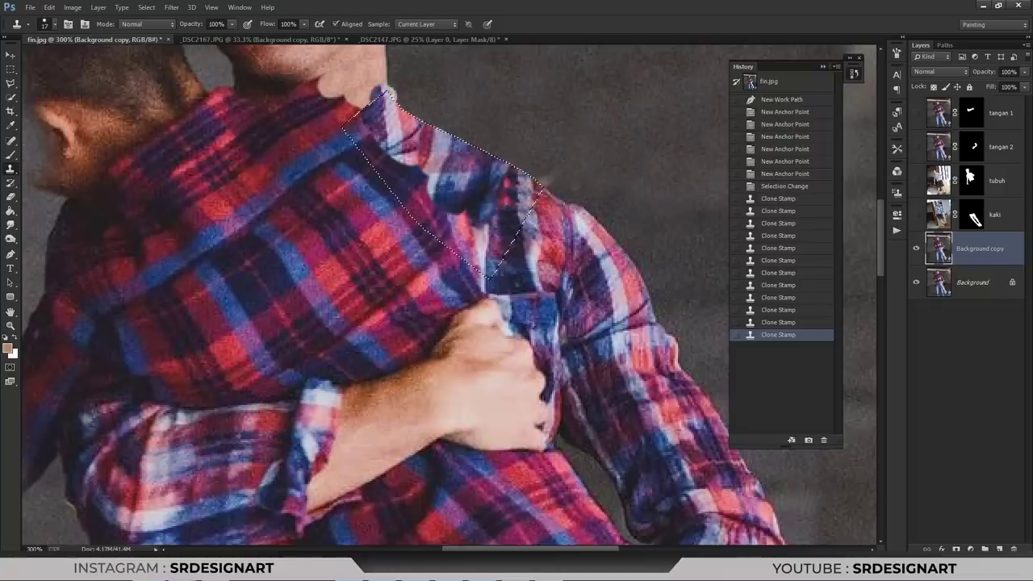
left_click(11, 83)
right_click(288, 141)
left_click(290, 136)
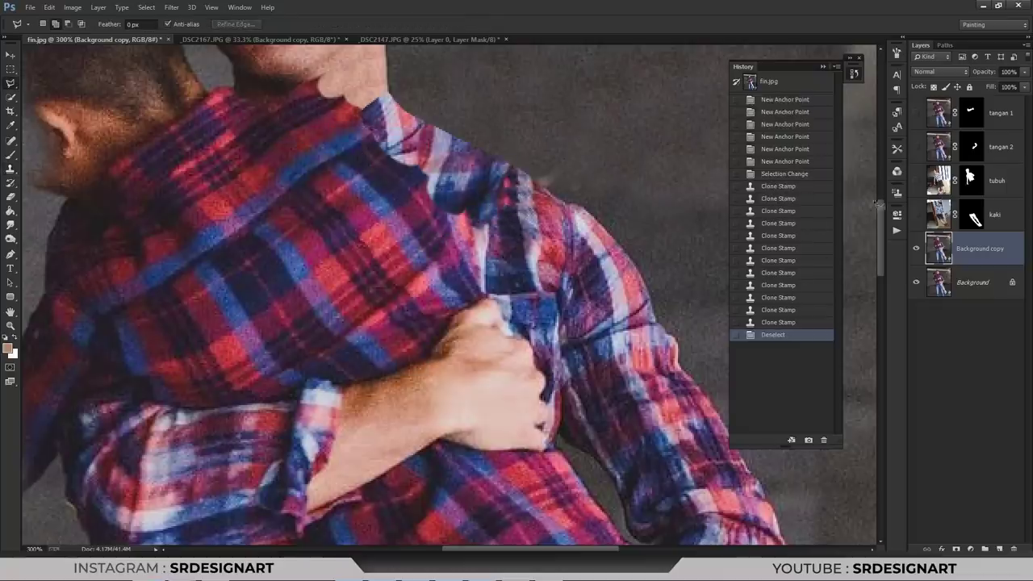
- Zoom in on the boy's shoulder and discard a first, unwanted pen path
key("ctrl+1")
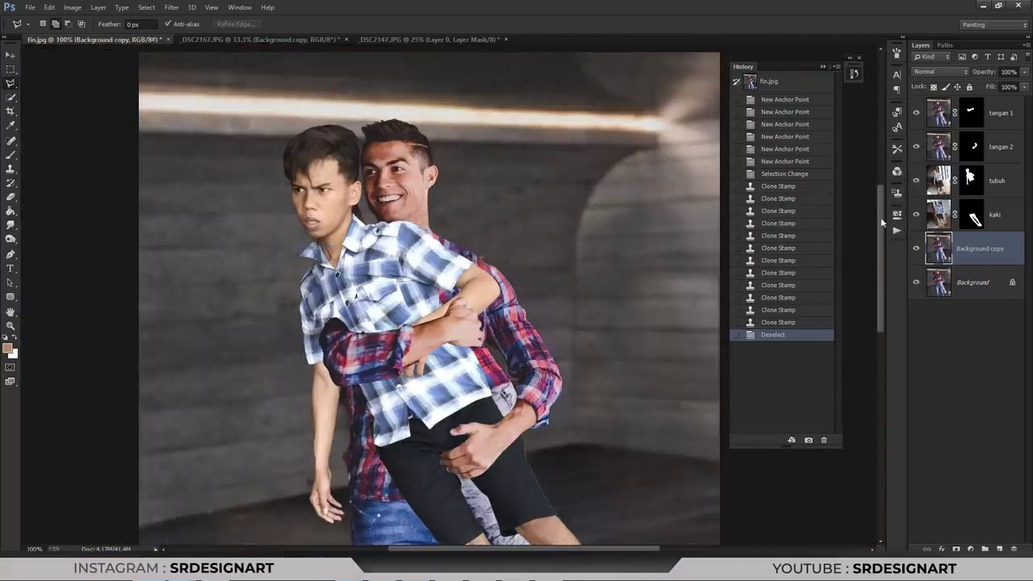
key("ctrl+plus")
key("p")
key("ctrl+plus")
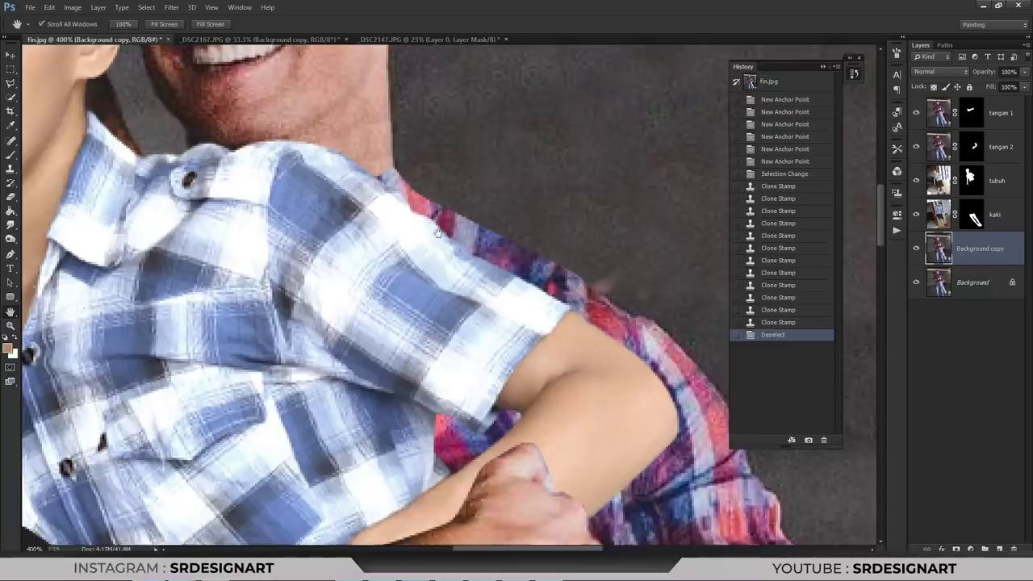
key("ctrl+plus")
left_click(484, 272)
left_click(414, 191)
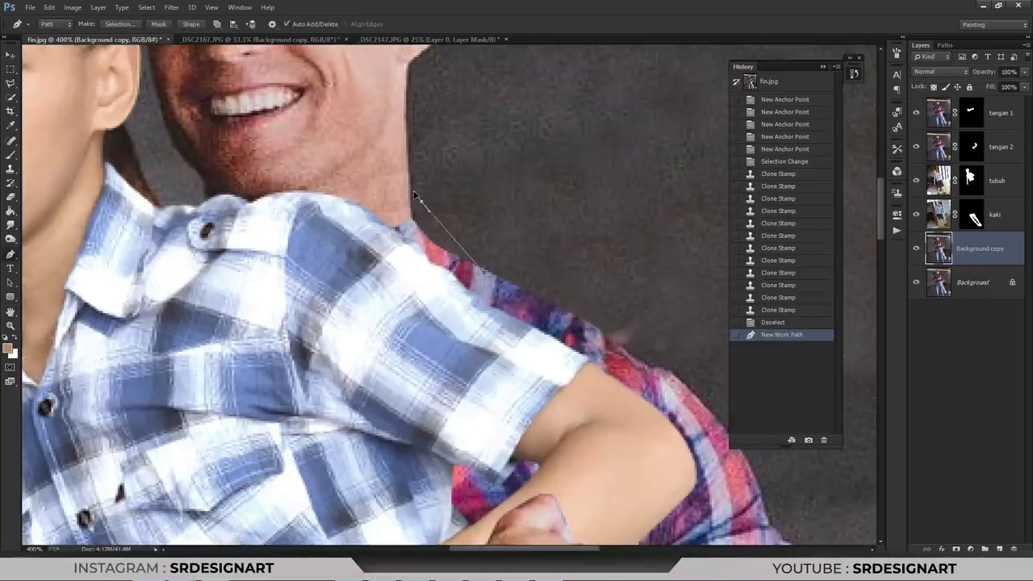
right_click(454, 173)
left_click(475, 195)
- Pen a closed path around the pink shoulder patch and turn it into a selection
left_click(463, 261)
left_click(412, 200)
left_click(359, 254)
left_click(425, 333)
right_click(523, 204)
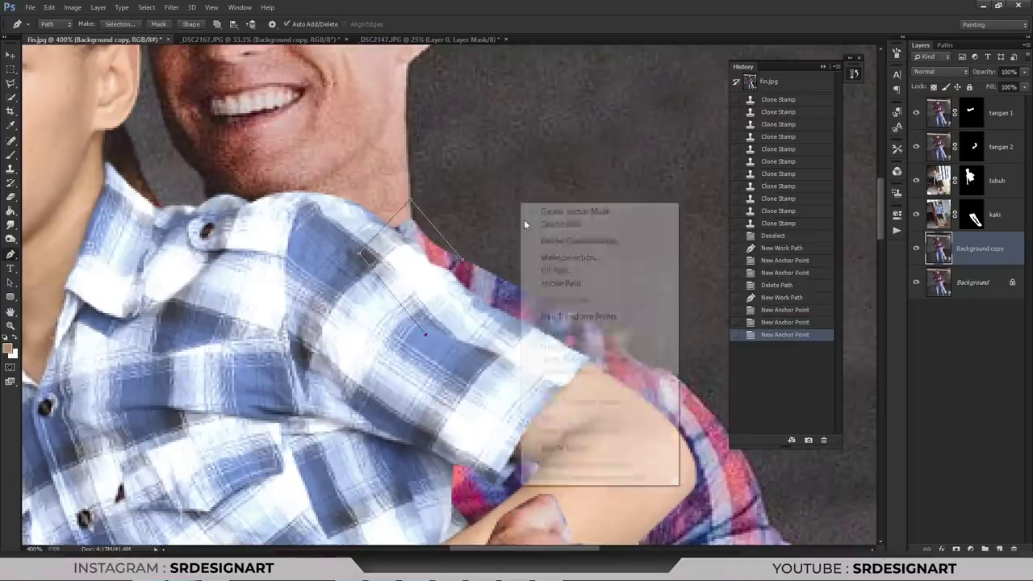
left_click(556, 271)
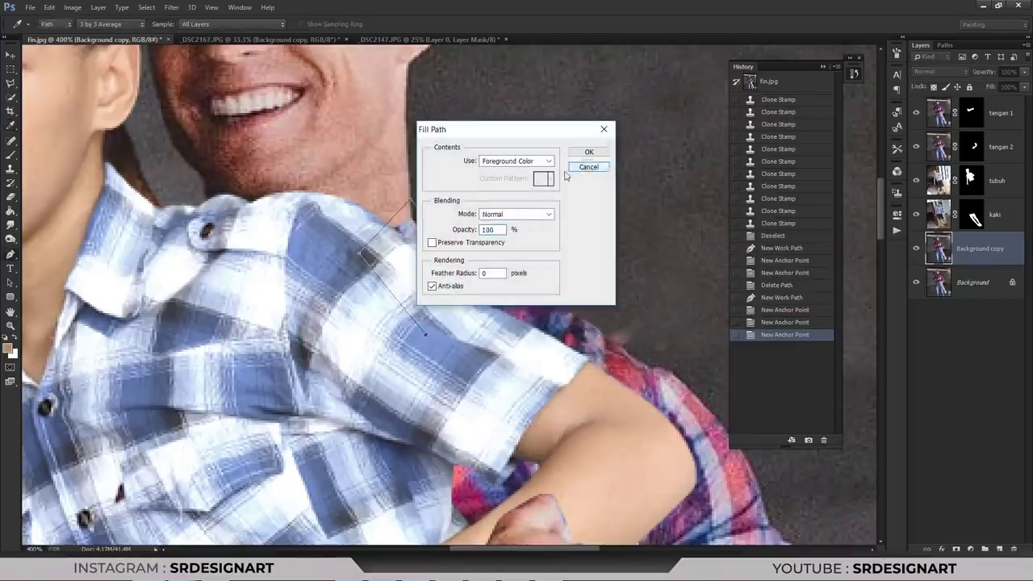
left_click(589, 167)
right_click(536, 154)
left_click(565, 208)
key("Return")
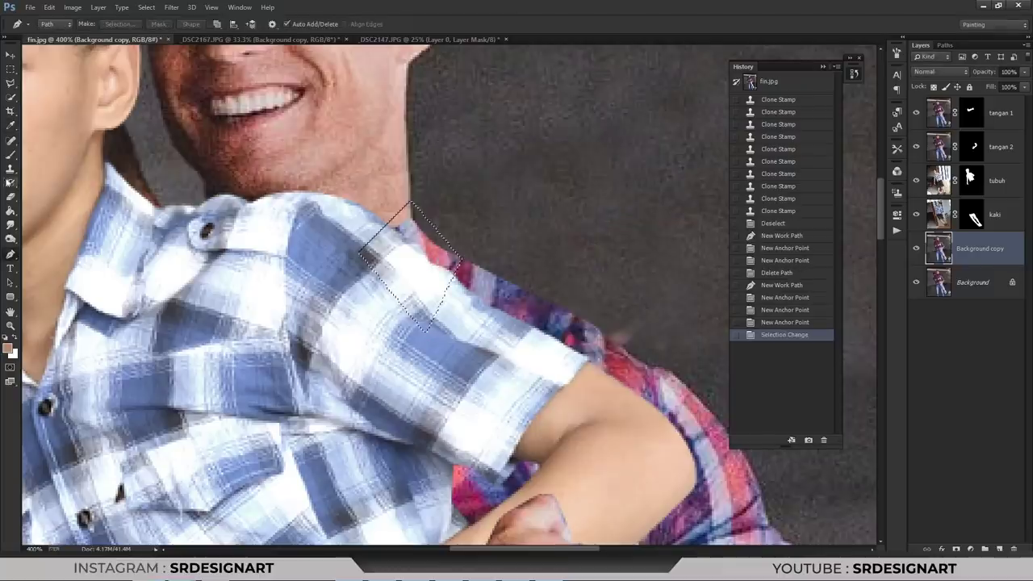
- Cover the pink patch with cloned shirt texture using an 11-pixel Clone Stamp brush
left_click(10, 168)
right_click(440, 240)
left_click_drag(502, 265, 495, 265)
left_click(432, 247)
left_click_drag(428, 246, 435, 234)
left_click(431, 234)
left_click(445, 252)
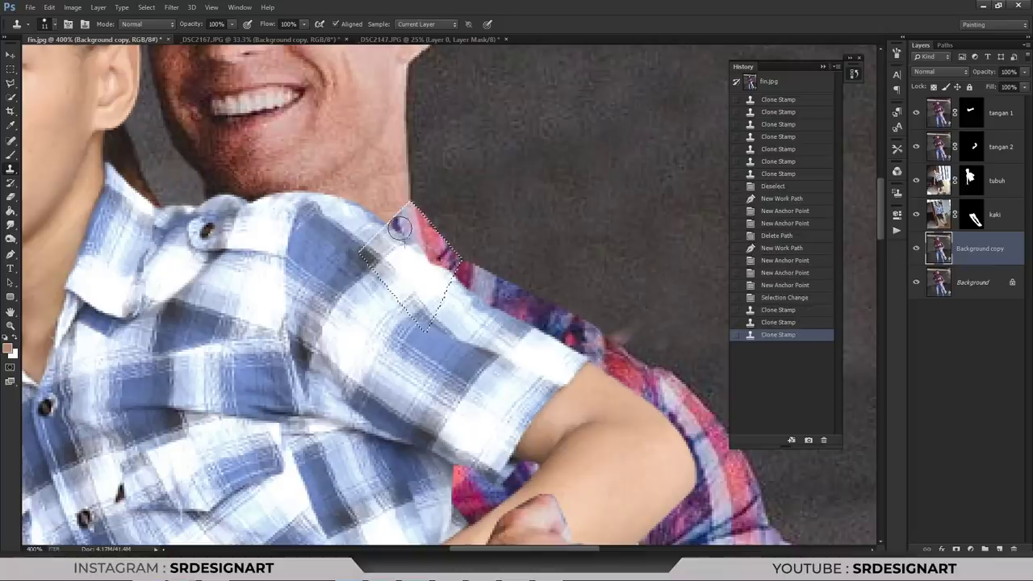
- Invert the selection and set a reddish foreground colour for the Brush
left_click(11, 83)
right_click(246, 139)
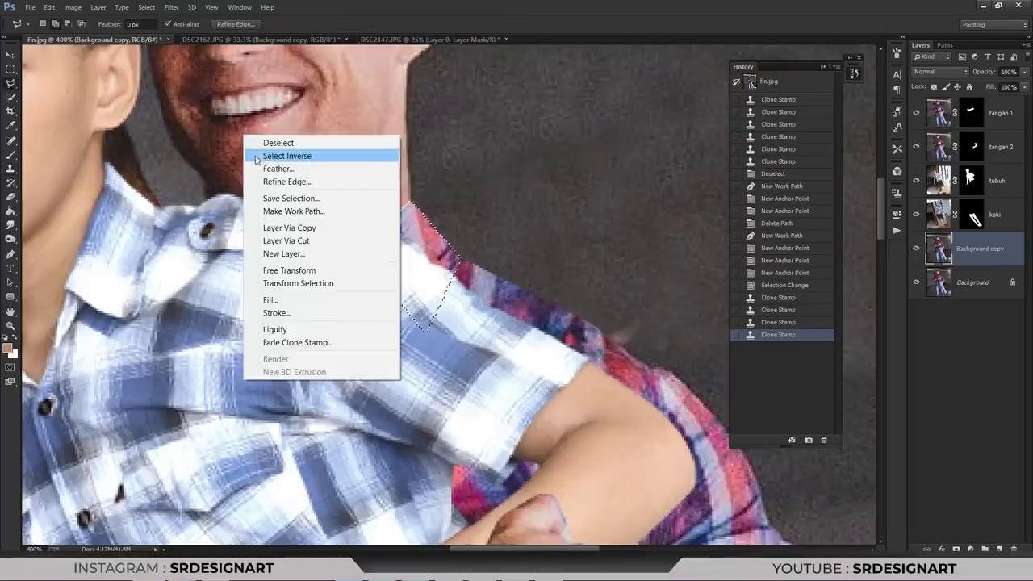
left_click(258, 155)
left_click(12, 154)
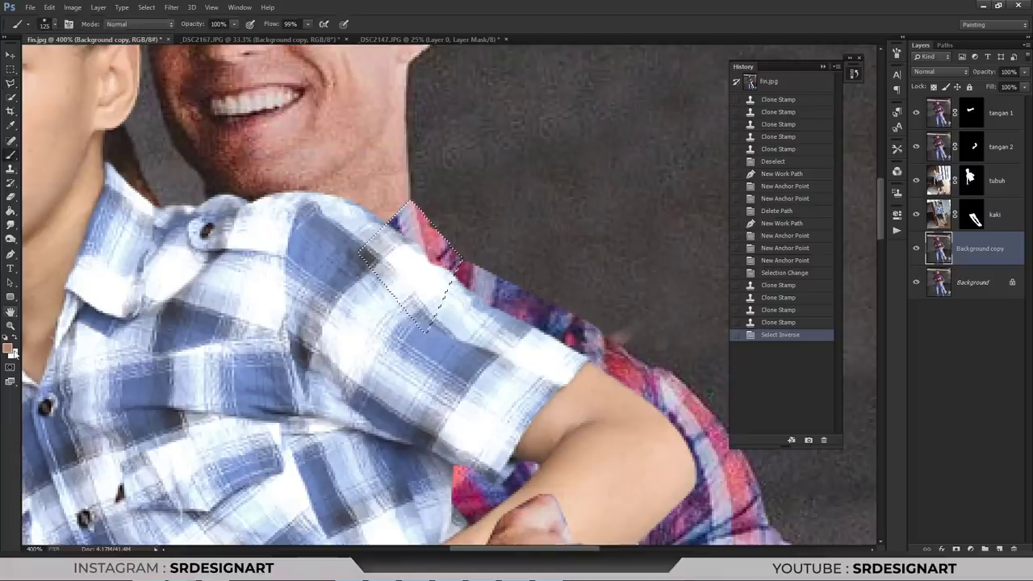
left_click(8, 349)
left_click(910, 436)
left_click(1009, 363)
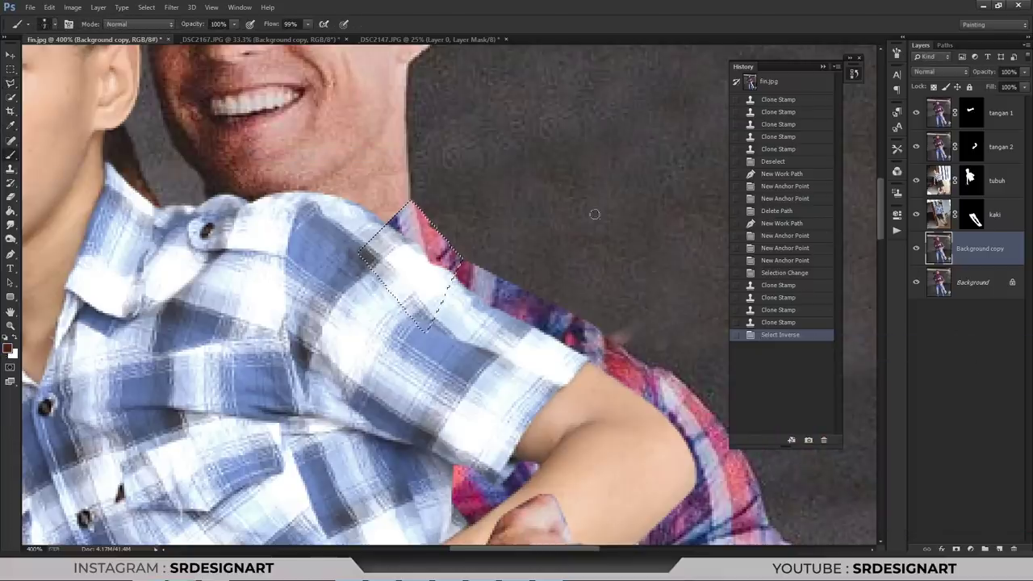
- Softly paint the shirt edge at the shoulder at 21% brush opacity, then deselect
left_click_drag(405, 208, 380, 230)
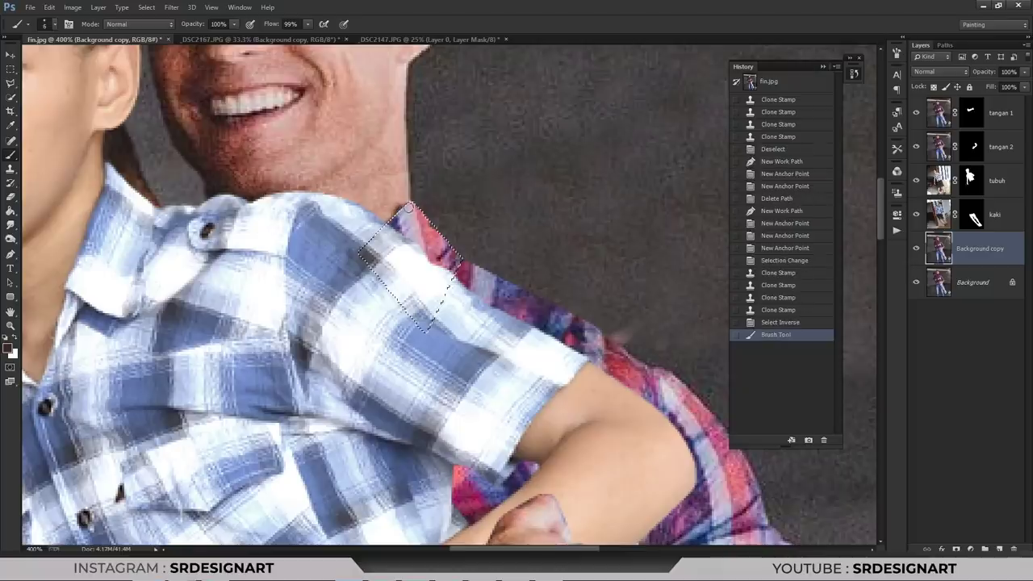
key("ctrl+z")
key("ctrl+plus")
key("ctrl+plus")
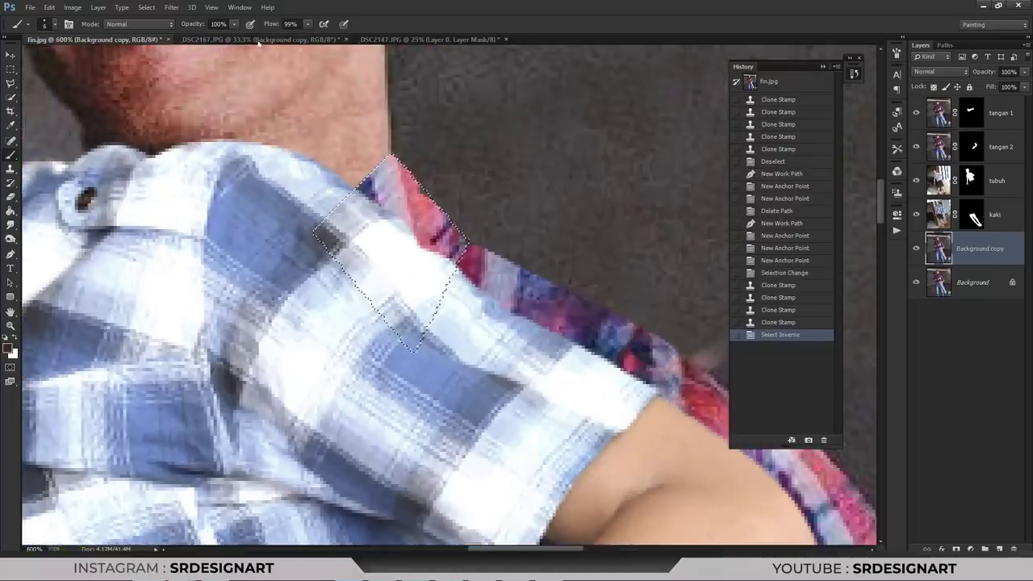
left_click_drag(193, 28, 153, 37)
mouse_move(389, 161)
left_mouse_down()
mouse_move(331, 212)
mouse_move(368, 215)
left_mouse_up()
key("bracketright")
key("bracketright")
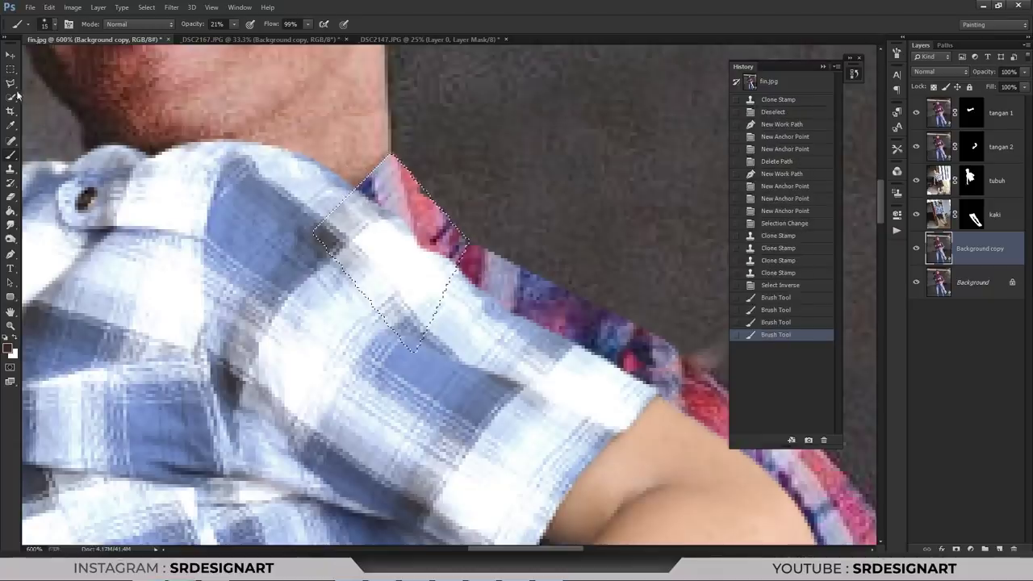
left_click(11, 83)
right_click(164, 134)
left_click(191, 141)
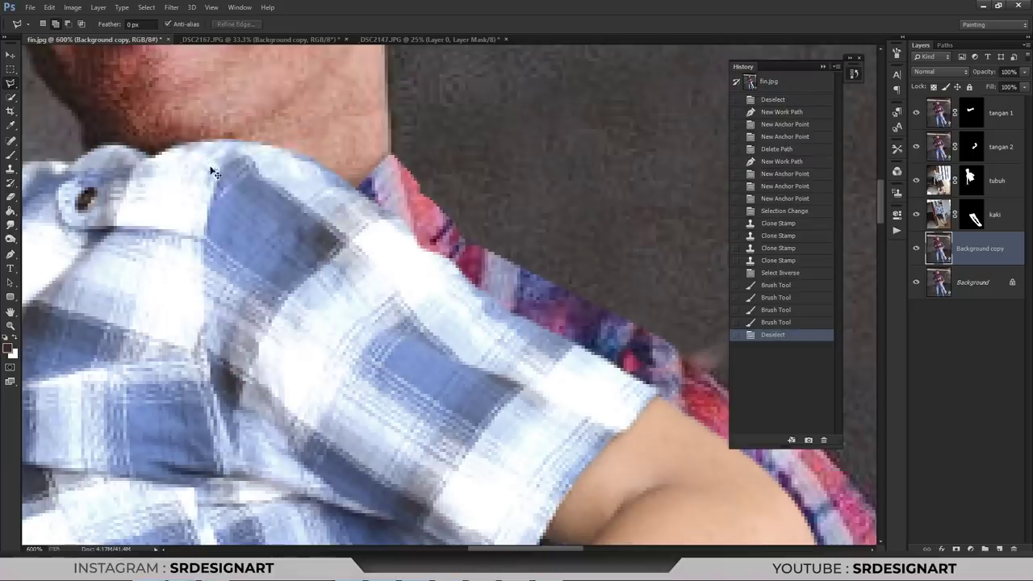
- Select tubuh, compare it hidden and shown, then hide the tangan 2 and tangan 1 layers
scroll(212, 171, "down", 2)
scroll(213, 172, "down", 2)
scroll(208, 189, "down", 2)
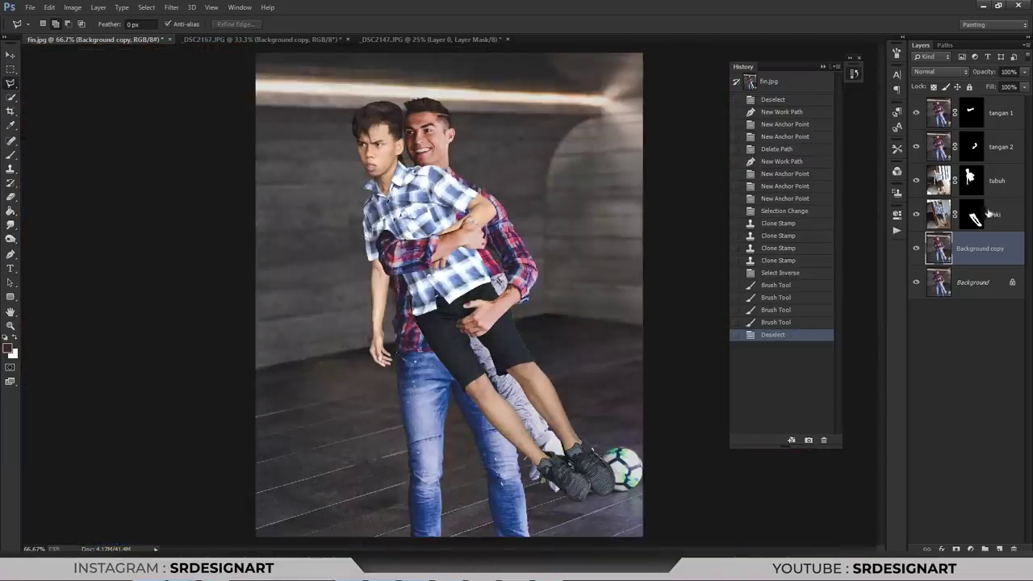
left_click(1005, 184)
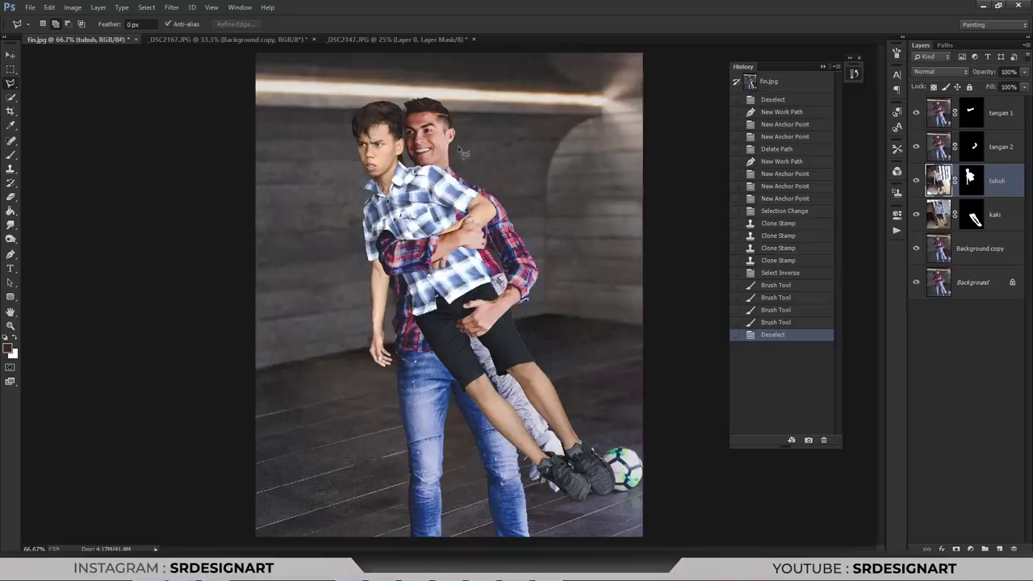
key("ctrl+plus")
key("ctrl+plus")
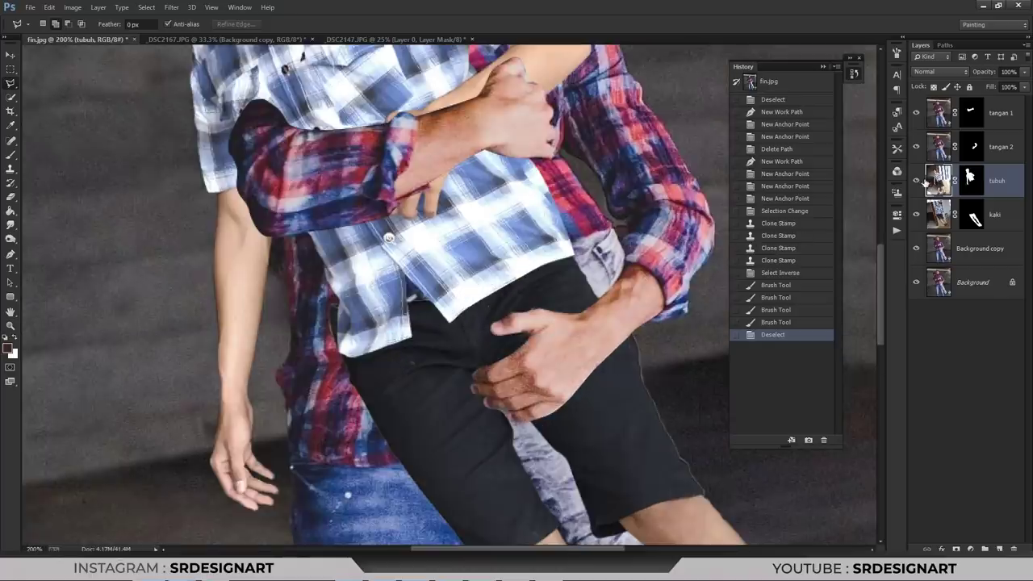
left_click(917, 181)
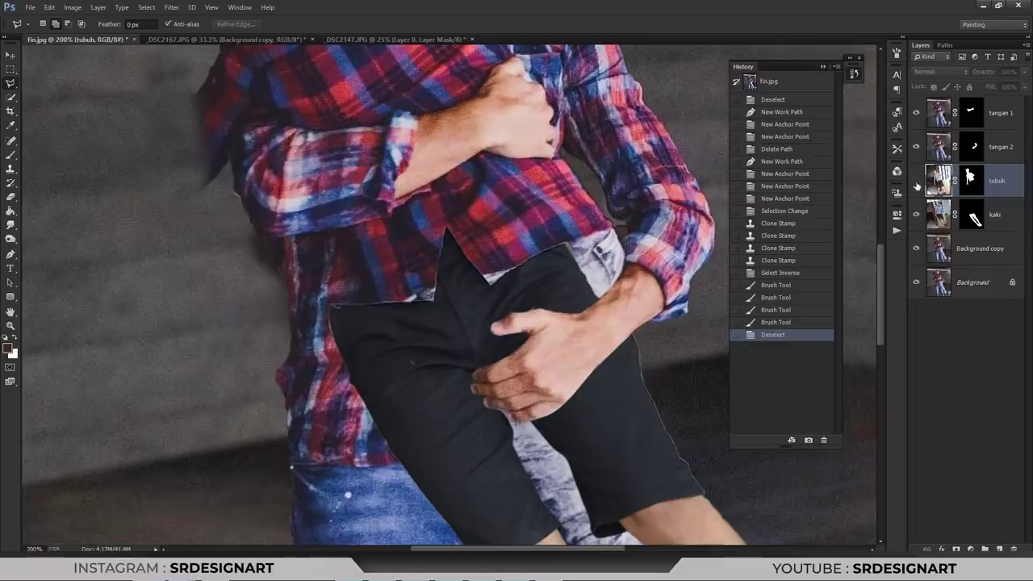
left_click(917, 180)
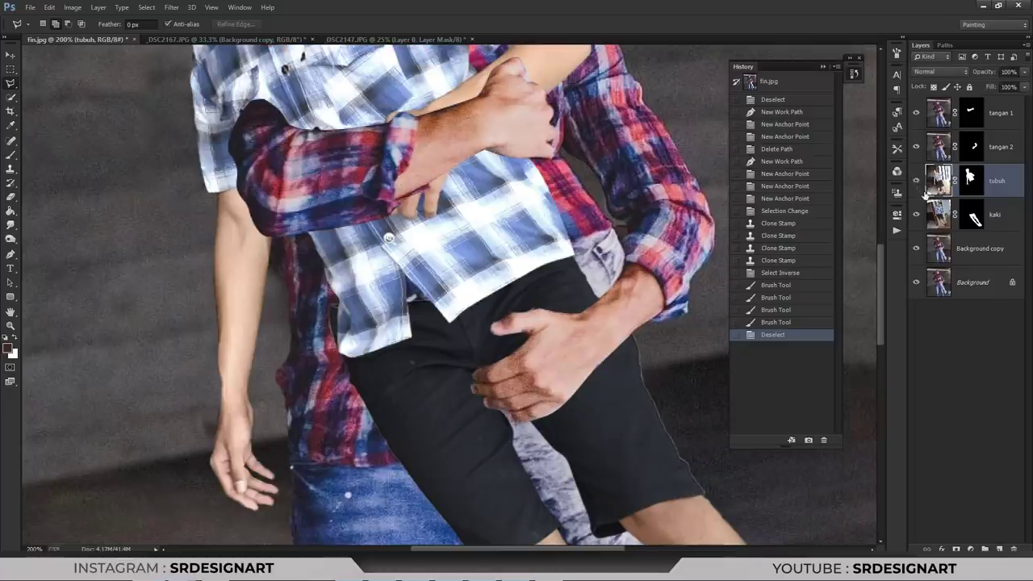
left_click(916, 147)
left_click(916, 127)
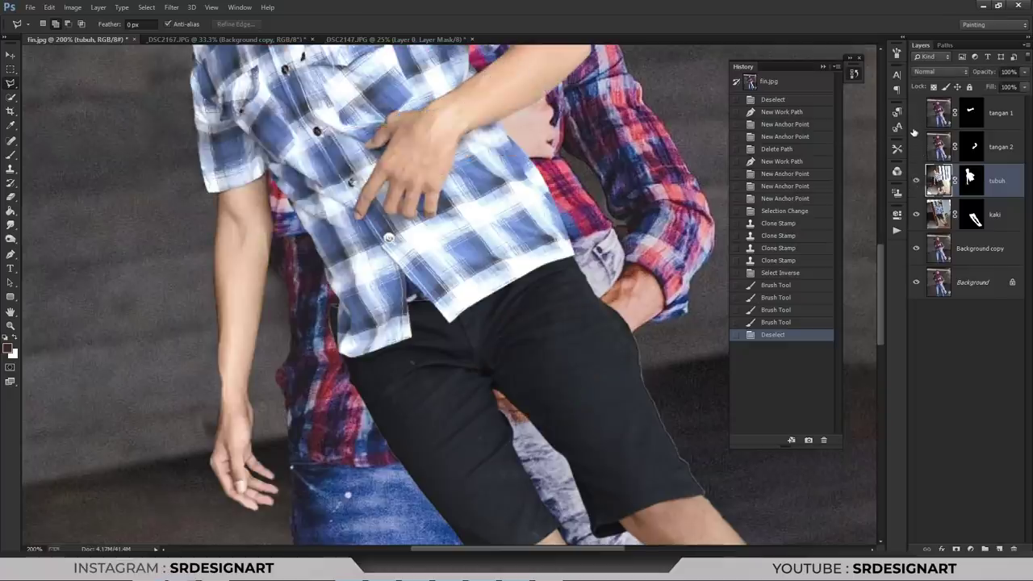
key("h")
left_click_drag(450, 166, 430, 295)
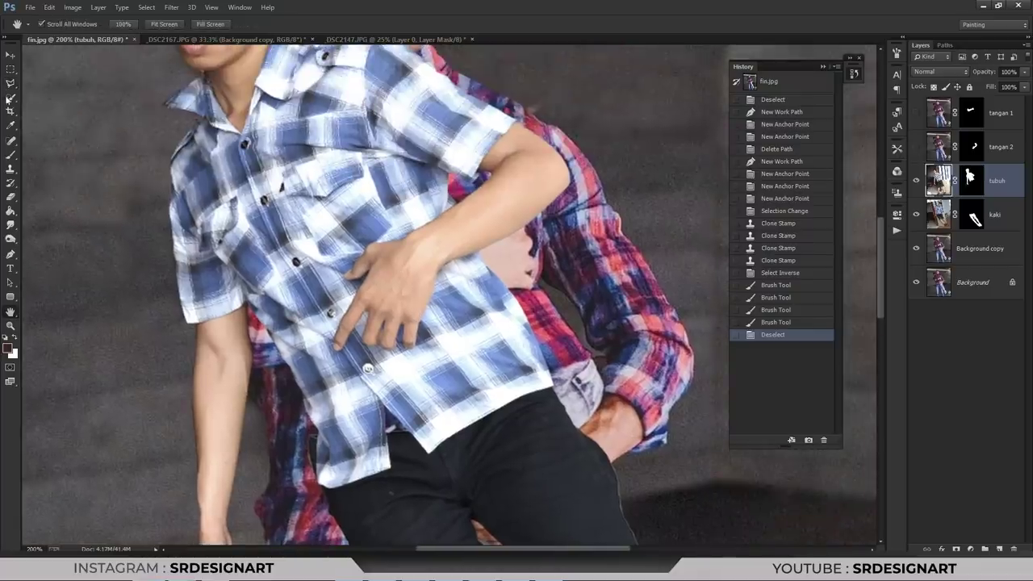
left_click(9, 99)
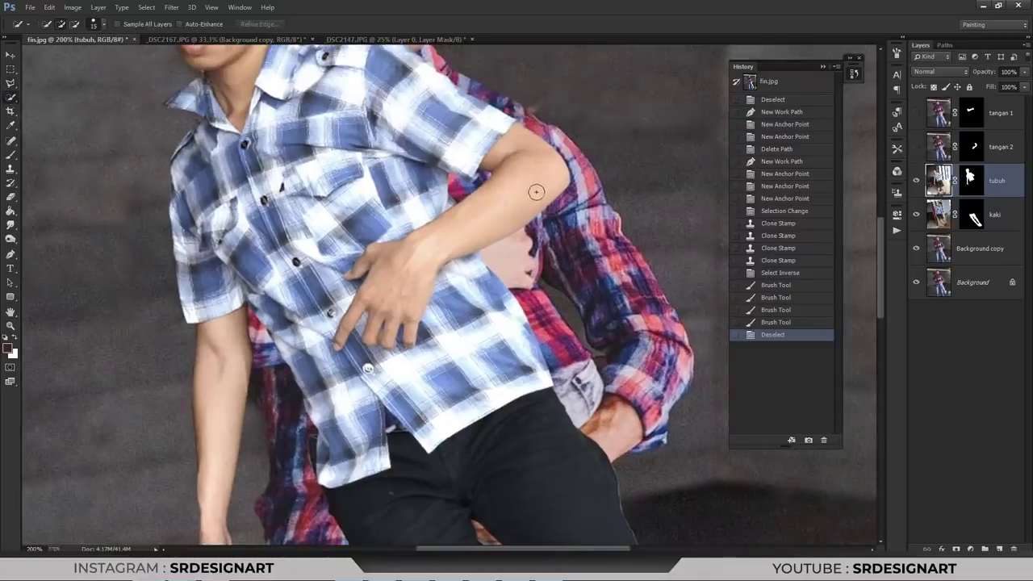
- Select the shirt area around the boy's hand, extending the selection to the fingertips
left_click_drag(485, 211, 426, 243)
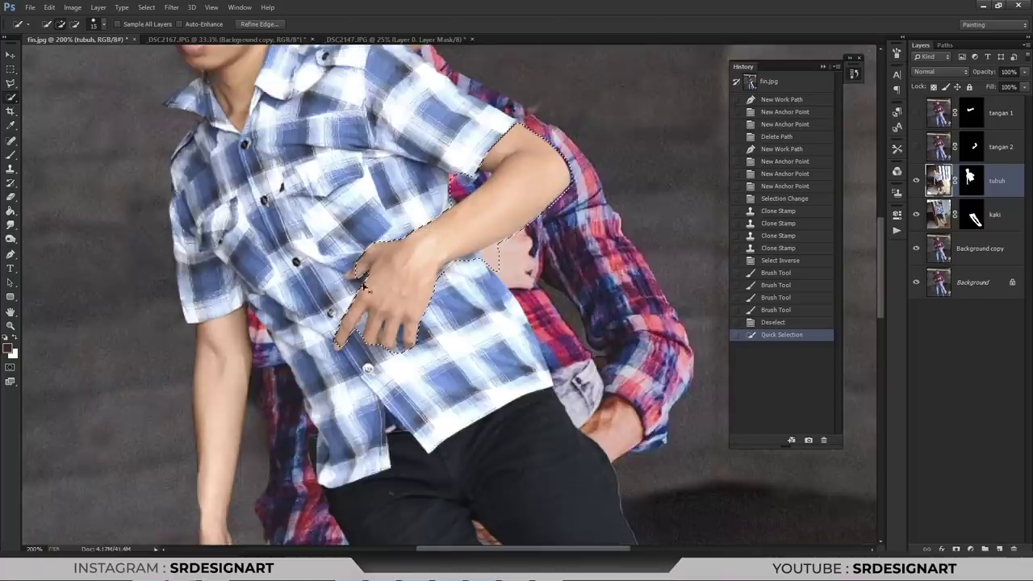
key("ctrl+plus")
right_click(407, 227)
left_click(369, 231)
left_click(307, 259)
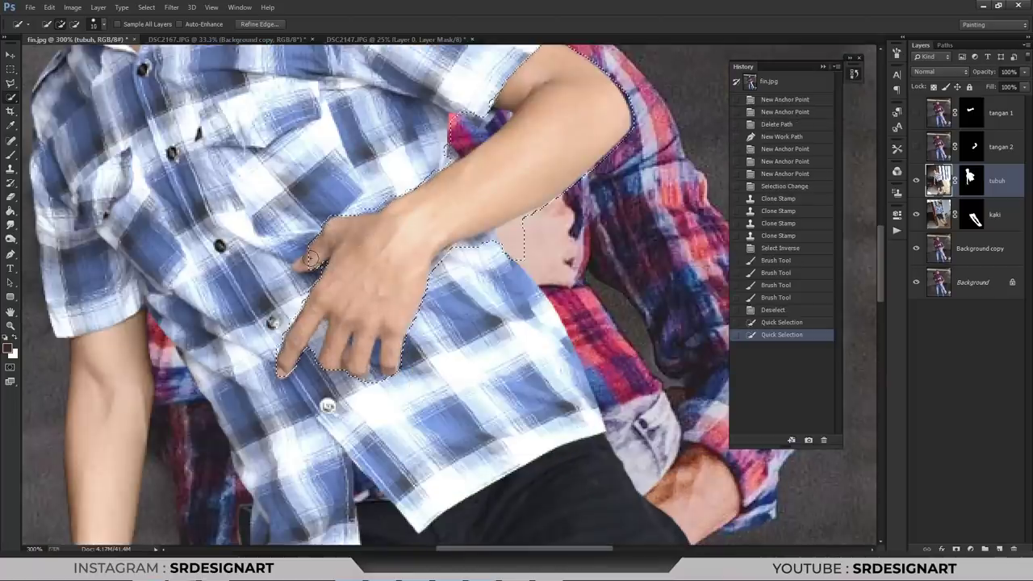
left_click_drag(307, 260, 311, 269)
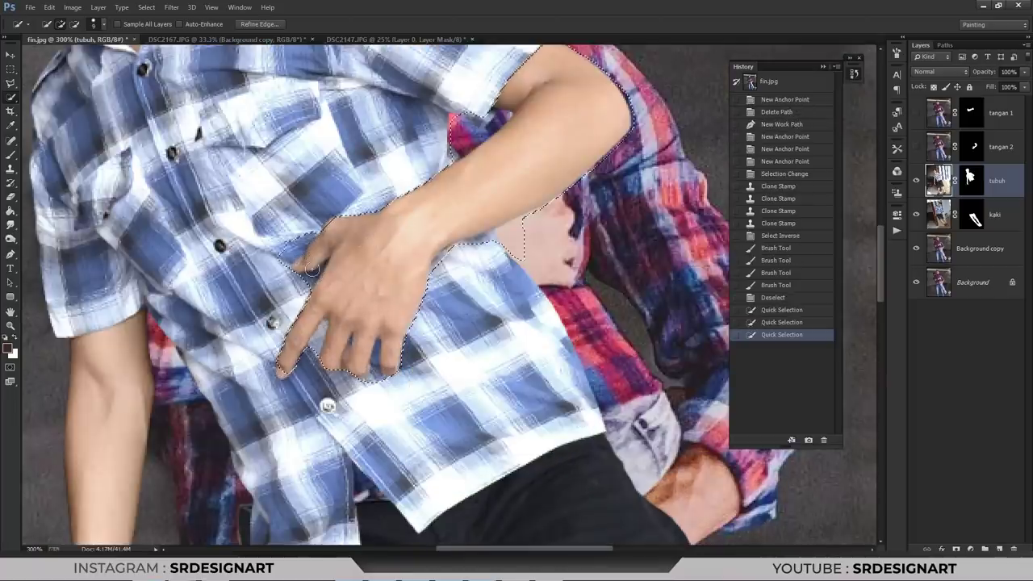
left_click(354, 353)
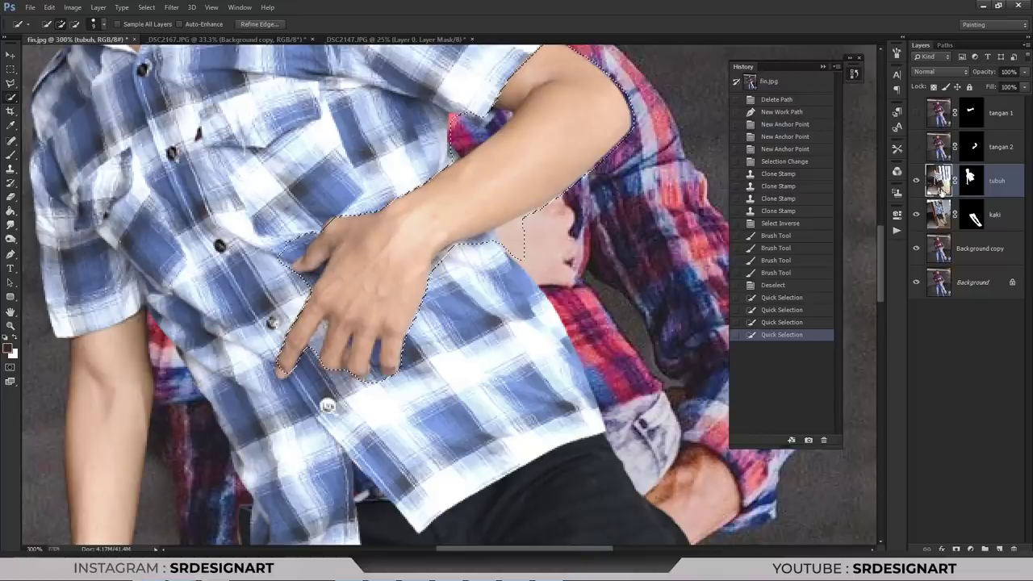
- Copy the selection to Layer 1, show tangan 1 and tangan 2, and move Layer 1 to the top
key("ctrl+j")
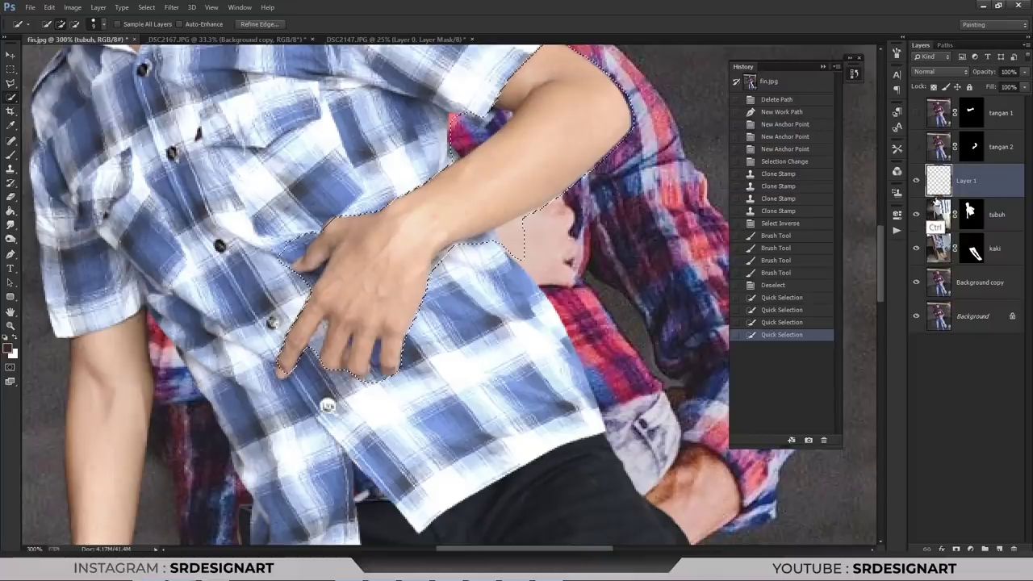
left_click(916, 147)
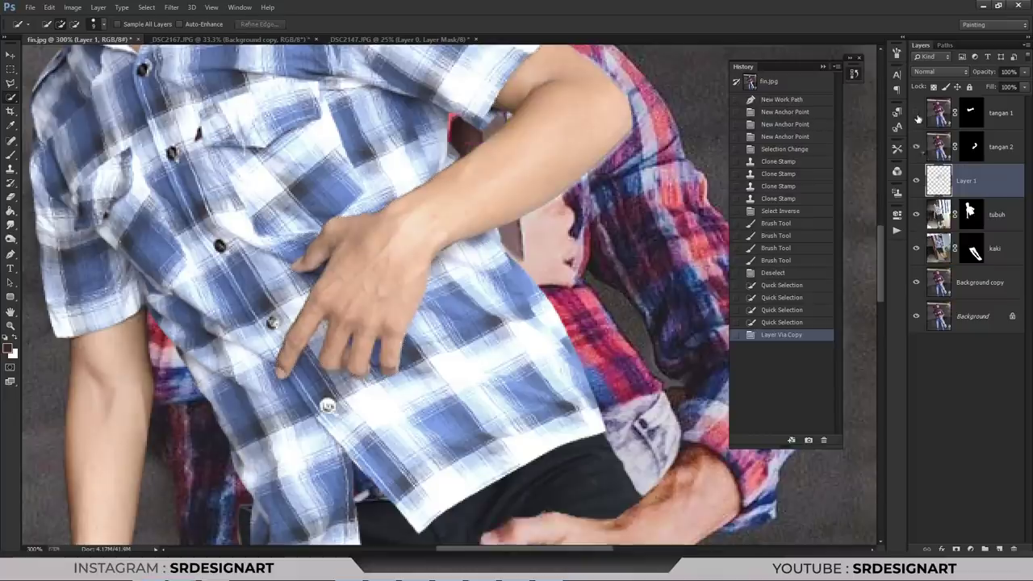
left_click(916, 112)
left_click_drag(998, 180, 969, 100)
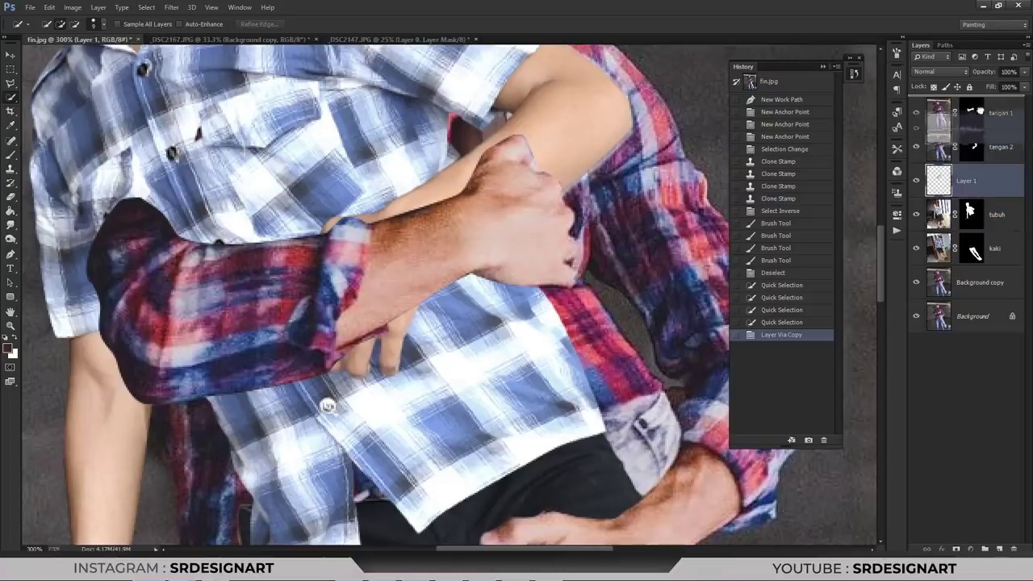
key("ctrl+minus")
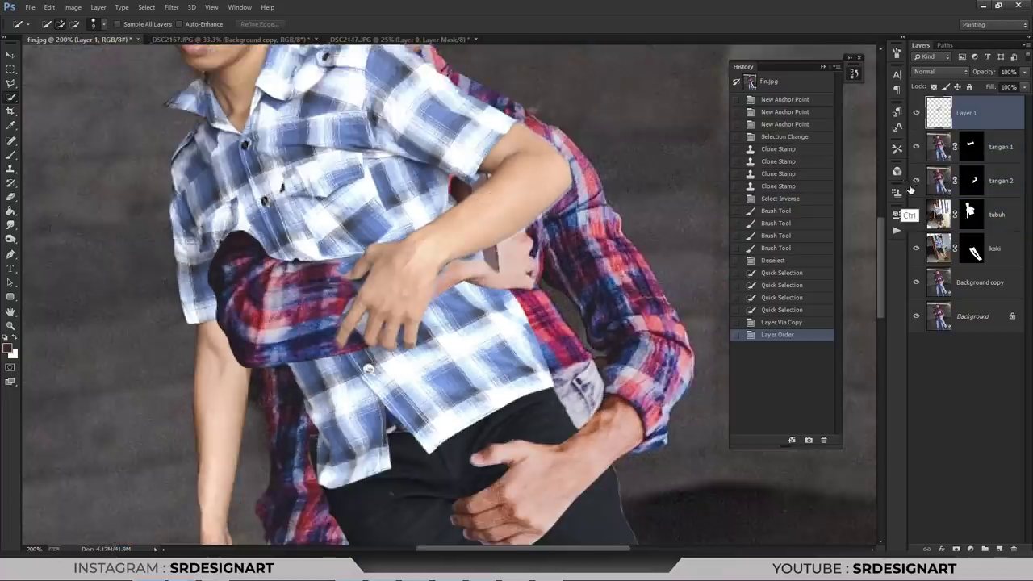
key("ctrl+0")
key("ctrl+plus")
key("ctrl+plus")
key("ctrl+plus")
key("ctrl+plus")
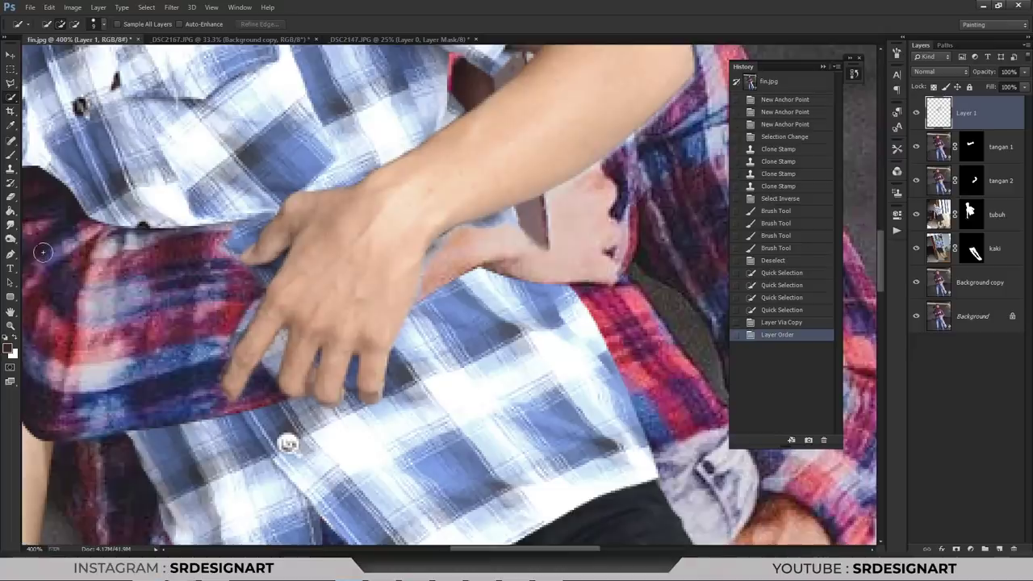
left_click(10, 196)
- Erase the copied patch with a soft brush along the arm near the elbow and shoulder
left_click_drag(567, 206, 574, 197)
key("ctrl+minus")
right_click(574, 202)
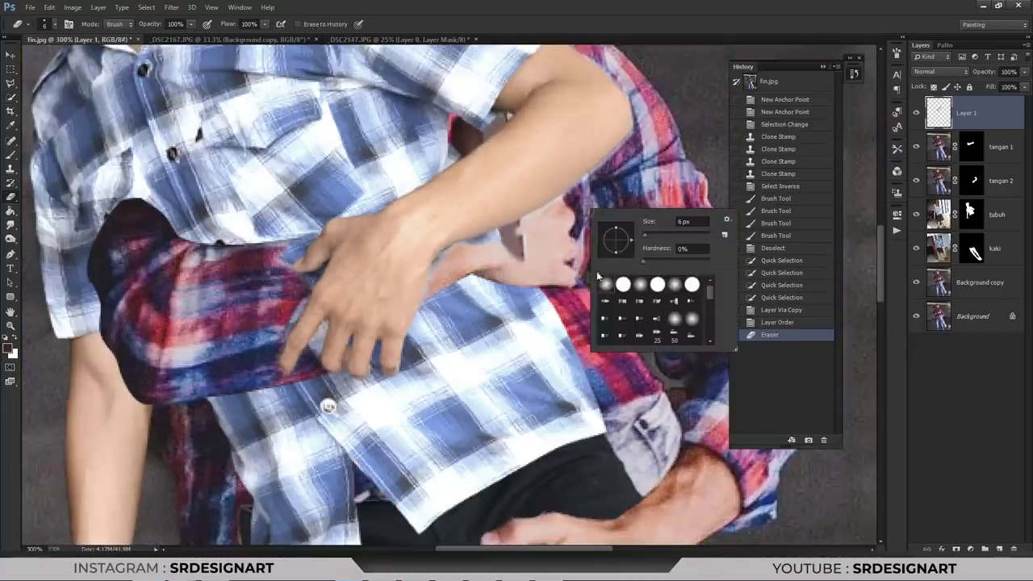
left_click(599, 152)
key("bracketright")
key("bracketright")
key("bracketright")
mouse_move(600, 152)
left_mouse_down()
mouse_move(539, 176)
mouse_move(621, 80)
left_mouse_up()
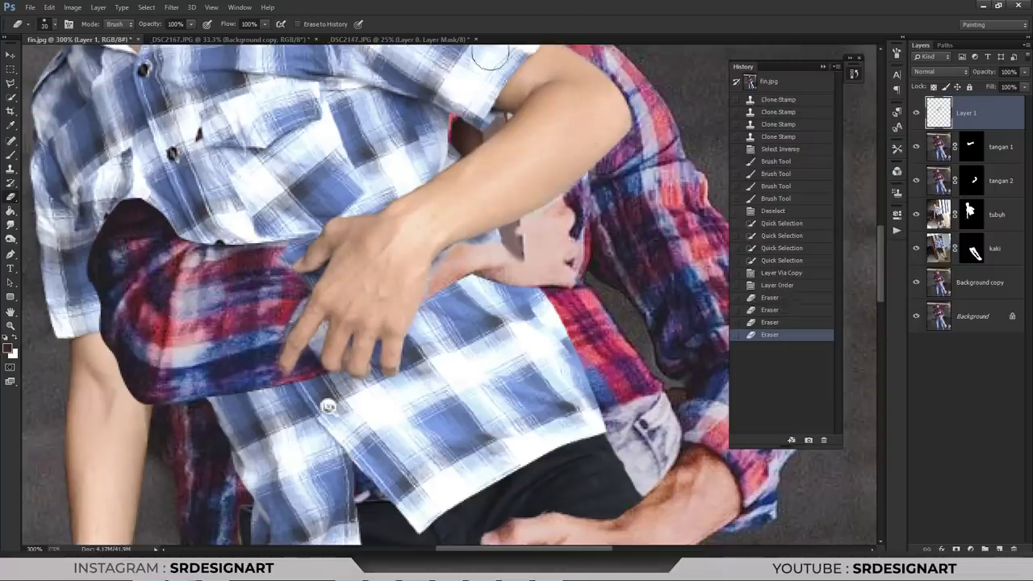
mouse_move(484, 113)
left_mouse_down()
mouse_move(504, 121)
mouse_move(470, 134)
left_mouse_up()
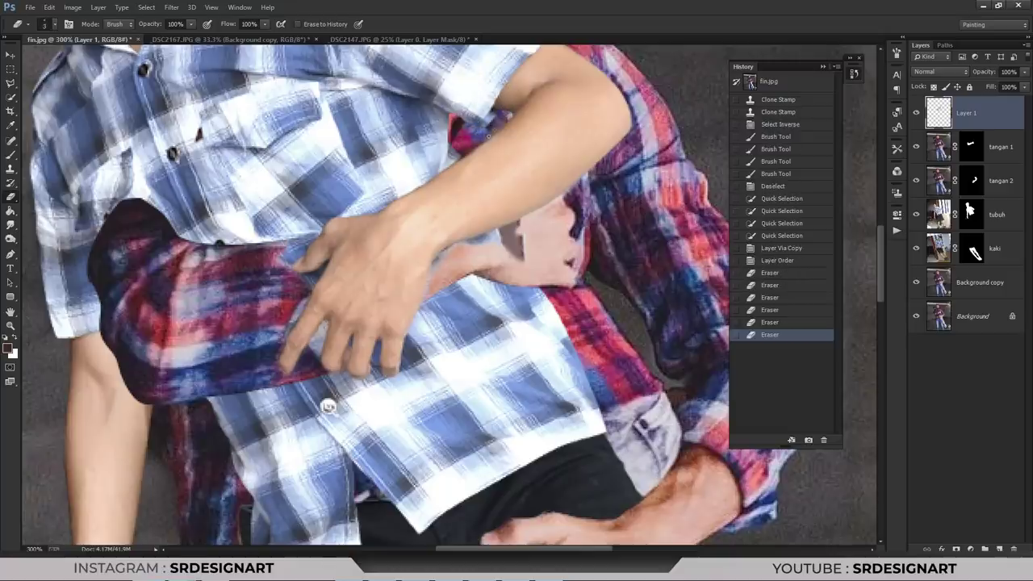
left_click_drag(453, 120, 465, 137)
left_click_drag(457, 122, 468, 141)
- Erase the patch along the arm edge, beside the fingertips and over the hand
key("bracketright")
key("bracketright")
key("bracketright")
left_click_drag(282, 312, 291, 300)
key("bracketleft")
right_click(294, 292)
key("Escape")
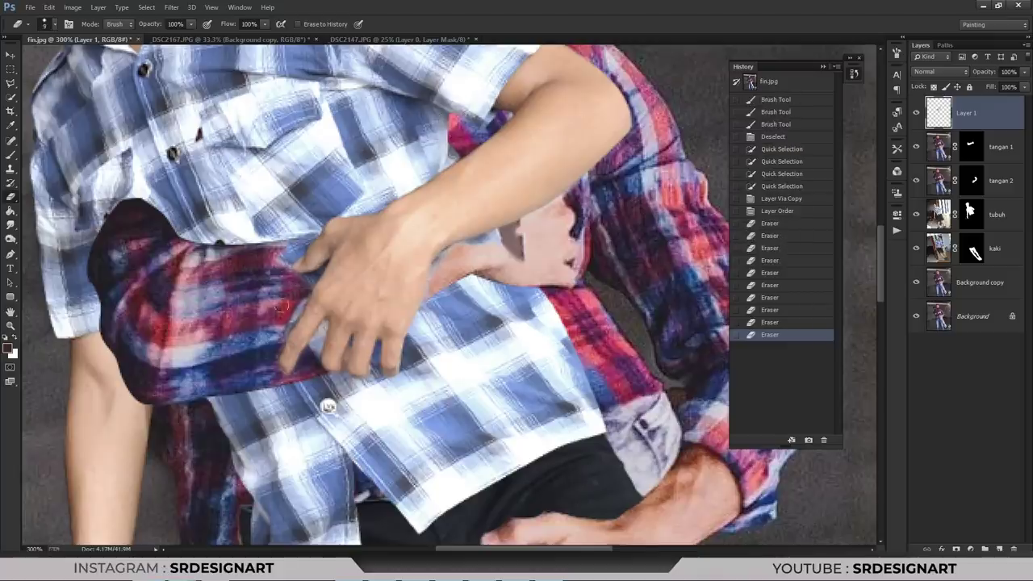
key("ctrl+plus")
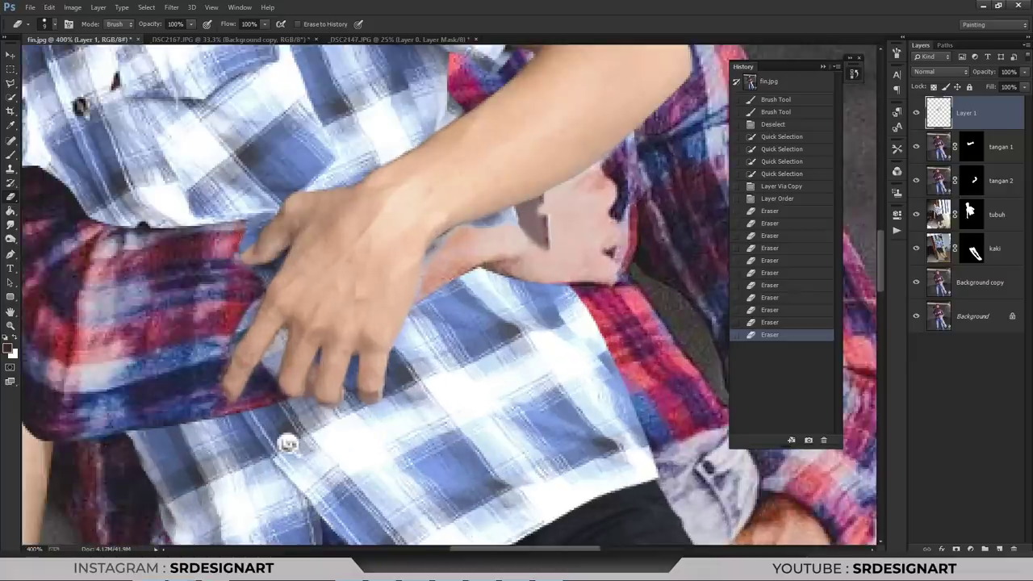
left_click_drag(232, 248, 271, 217)
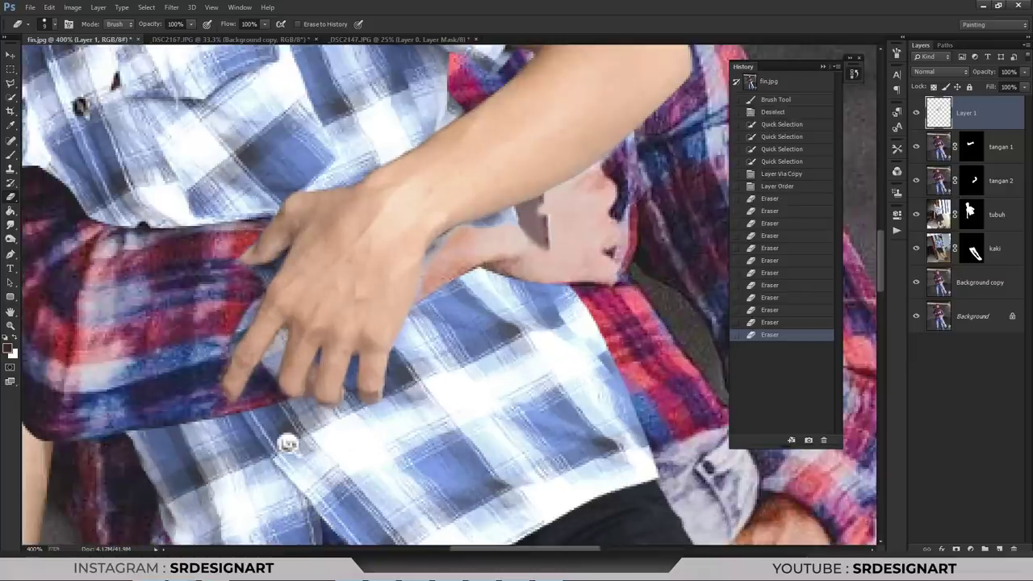
mouse_move(536, 231)
left_mouse_down()
mouse_move(543, 242)
mouse_move(497, 208)
left_mouse_up()
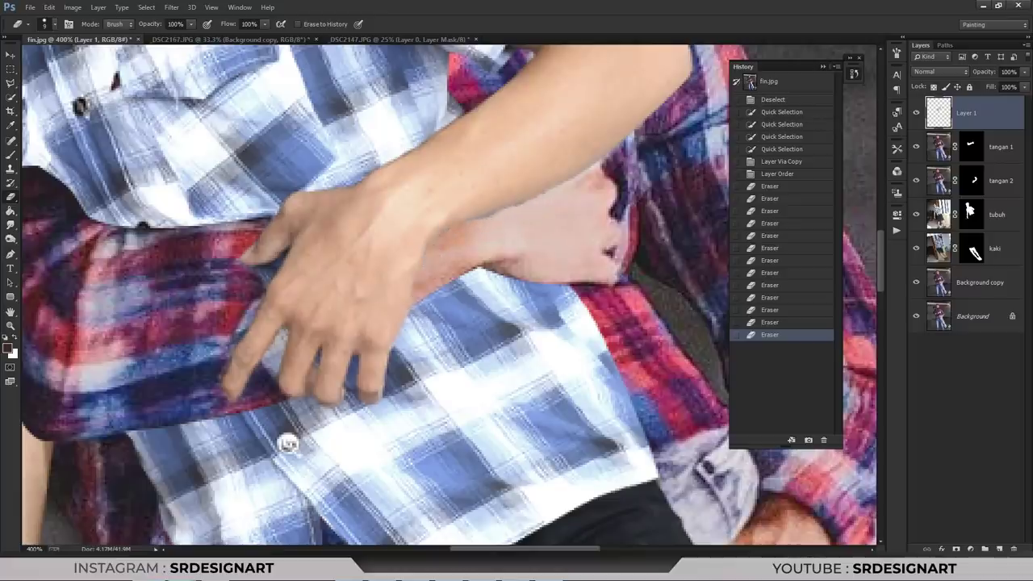
- Touch up leftover patch spots around the fingers and hand, then view the whole composite
left_click_drag(395, 367, 288, 443)
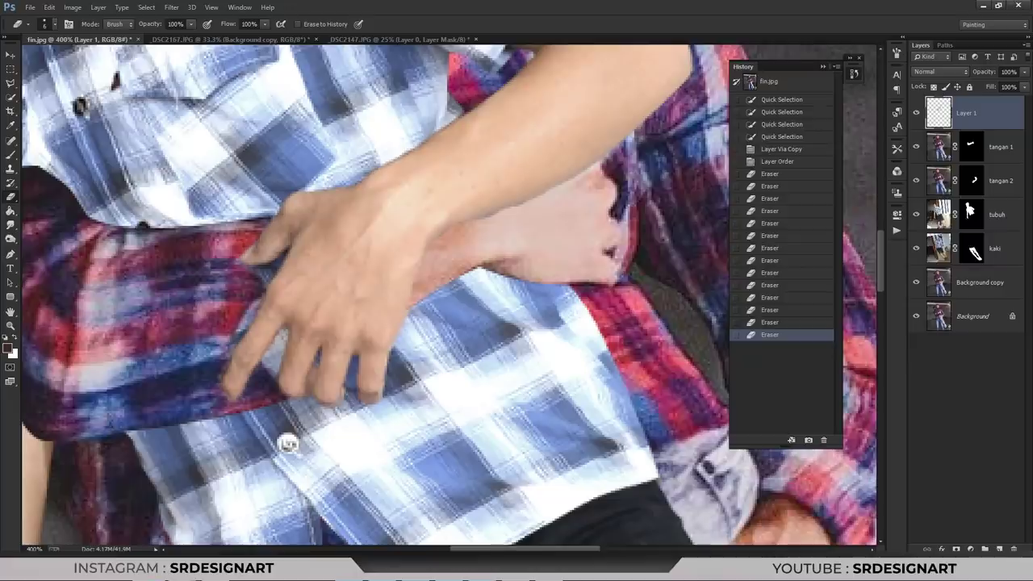
left_click(288, 443)
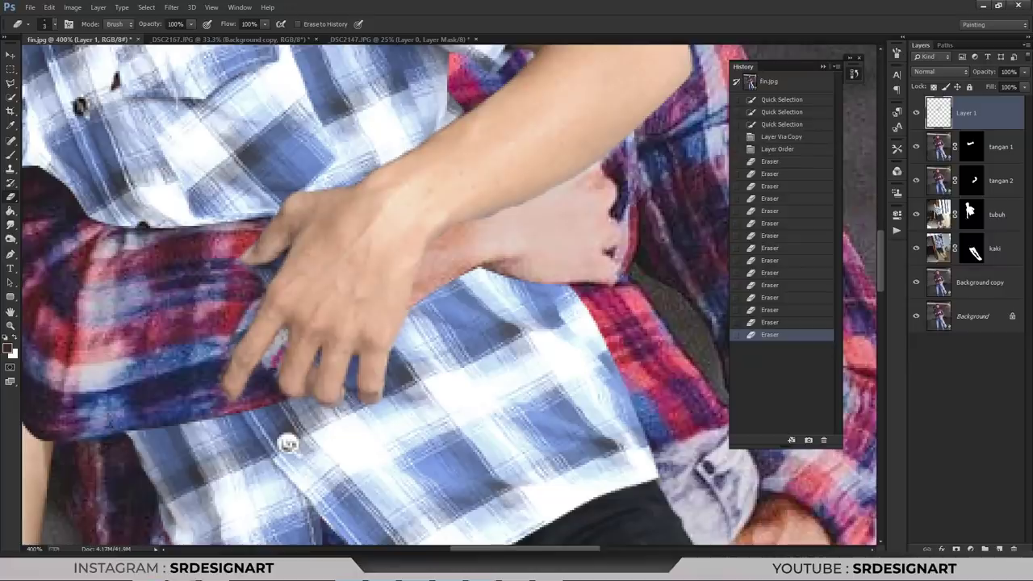
left_click_drag(263, 353, 222, 401)
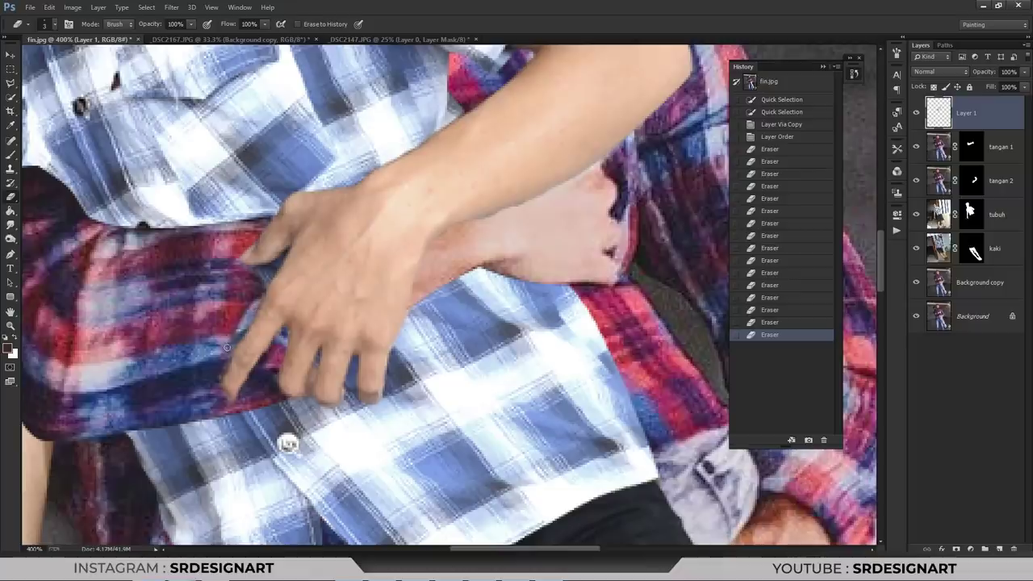
left_click(245, 273)
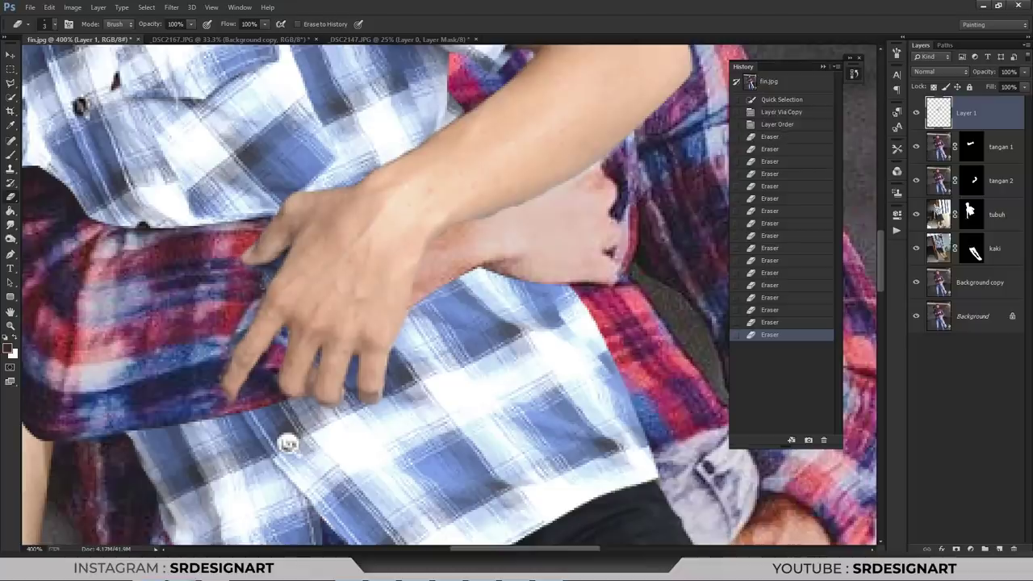
left_click(540, 210)
left_click_drag(523, 208, 510, 211)
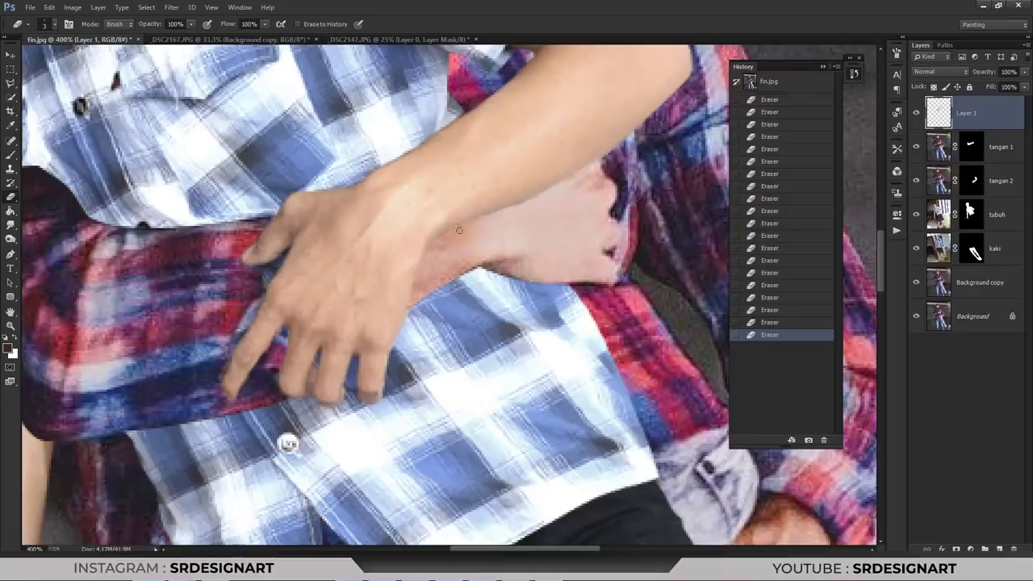
key("ctrl+1")
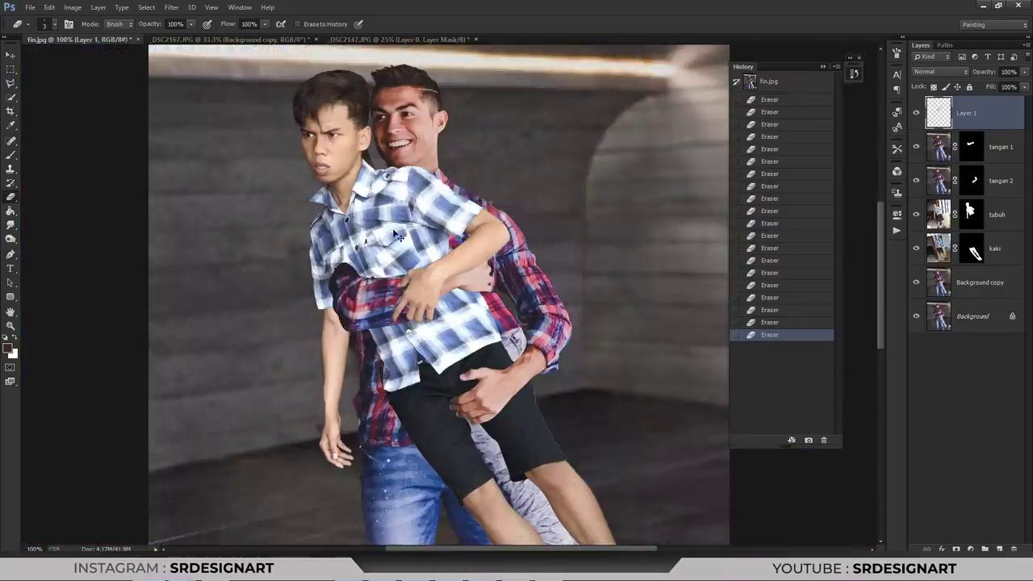
scroll(474, 264, "up", 3)
scroll(475, 263, "down", 3)
- Add a darkening Curves adjustment above tubuh and clip it to the tubuh layer
left_click(985, 230)
left_click(969, 548)
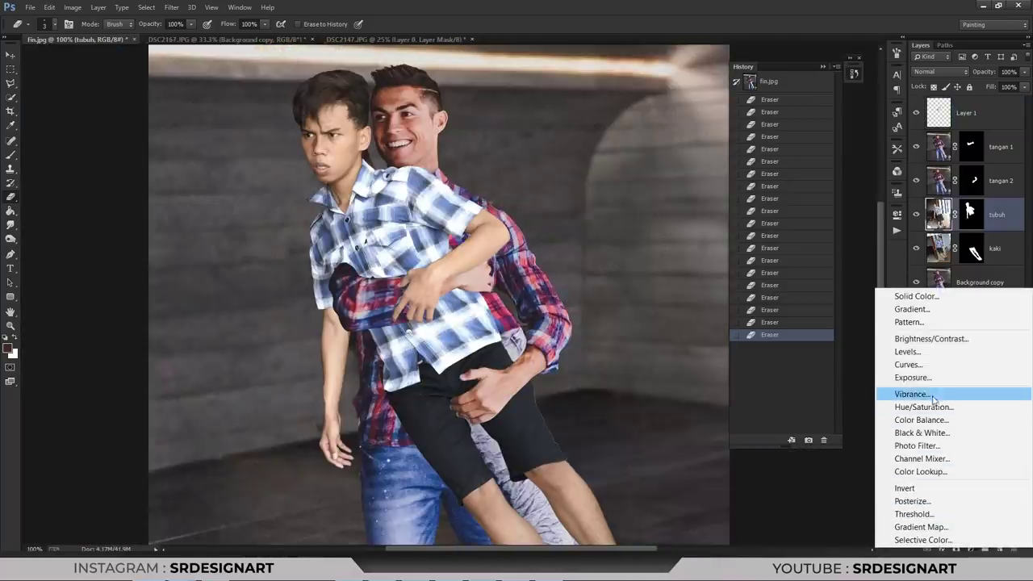
left_click(908, 365)
left_click_drag(830, 310, 830, 322)
double_click(1002, 217)
right_click(1005, 219)
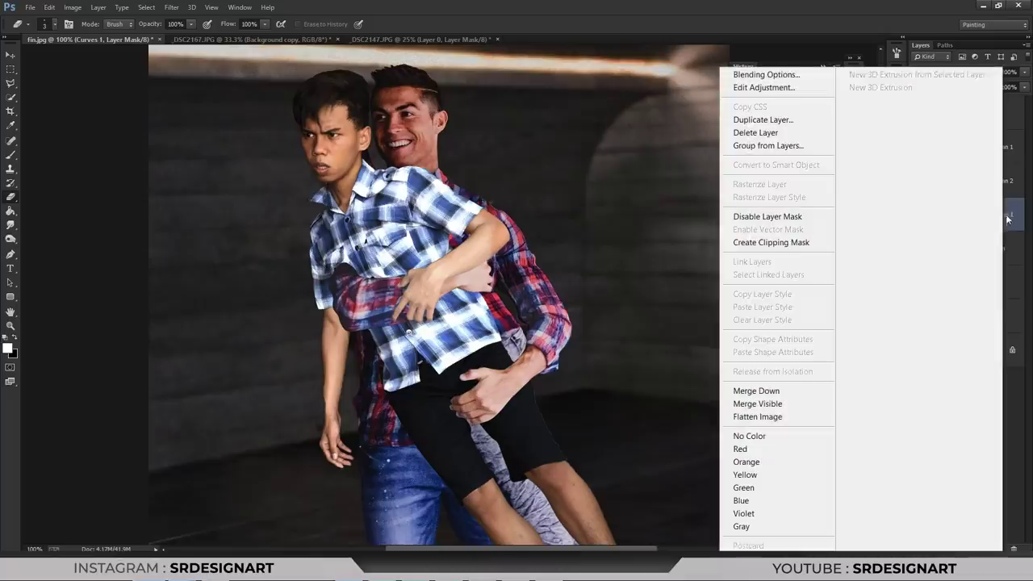
left_click(815, 243)
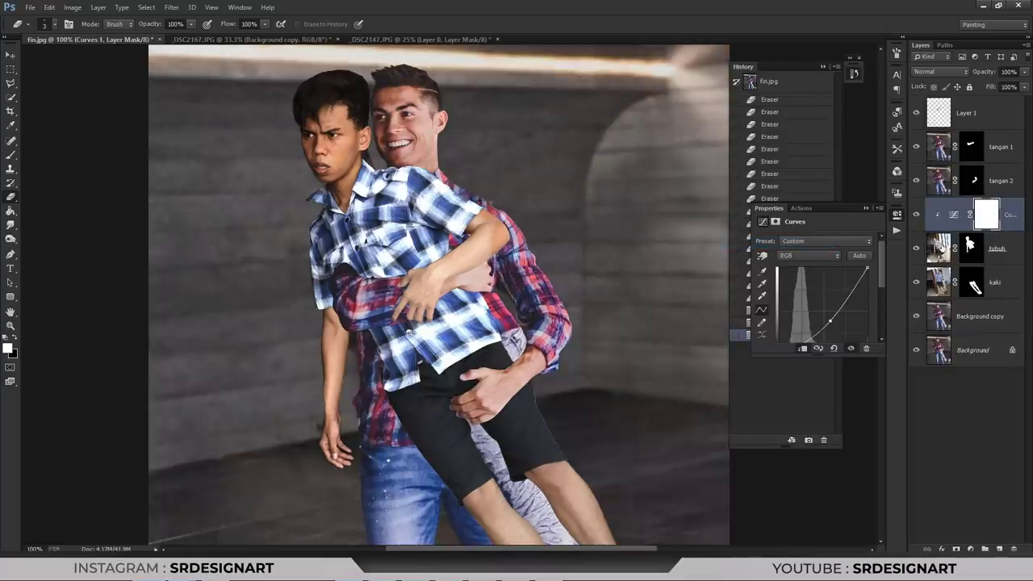
- Invert the Curves mask to black and paint white over the boy's chest and body
left_click(986, 214)
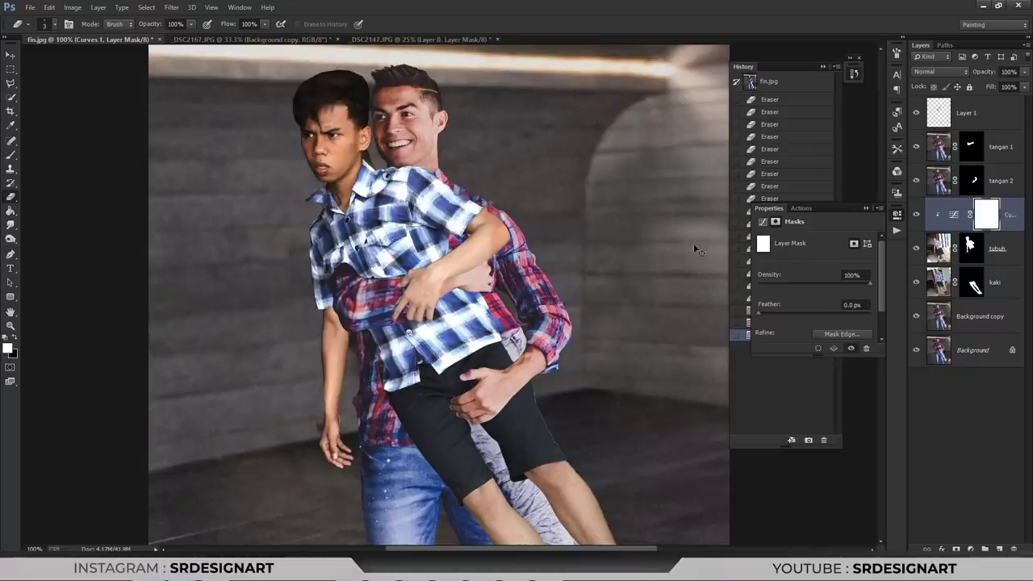
key("ctrl+i")
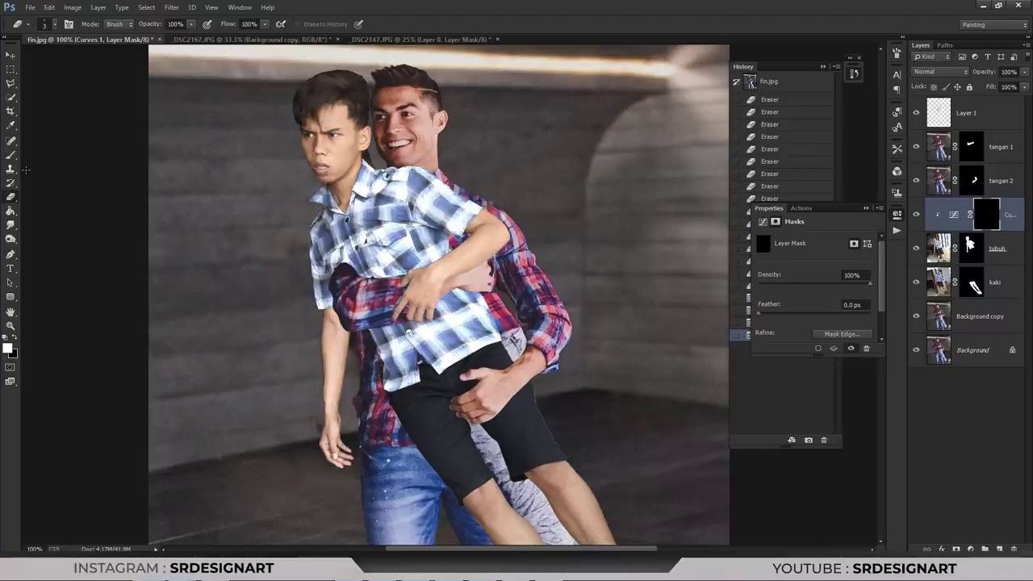
left_click(11, 155)
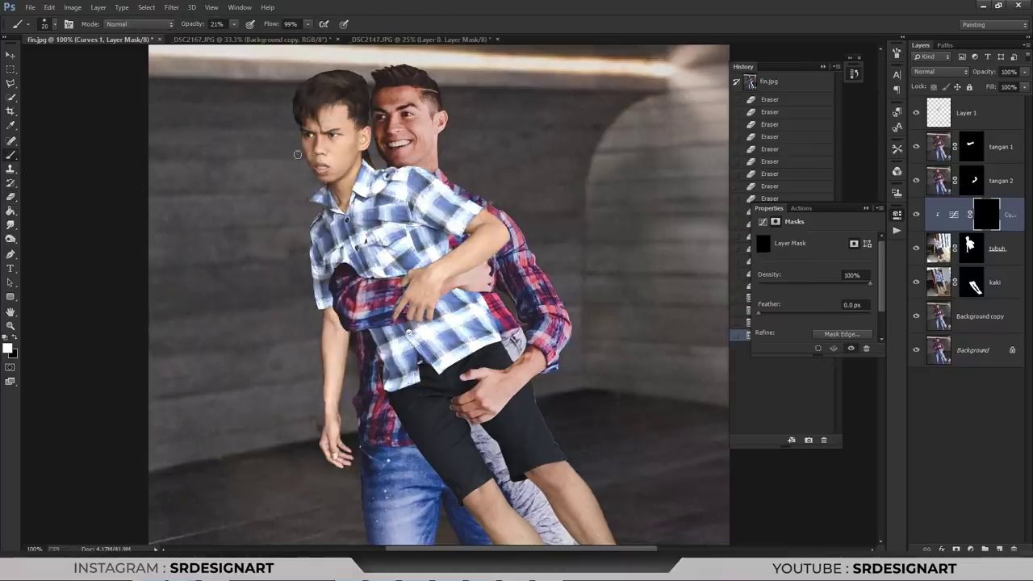
left_click(387, 333)
key("bracketleft")
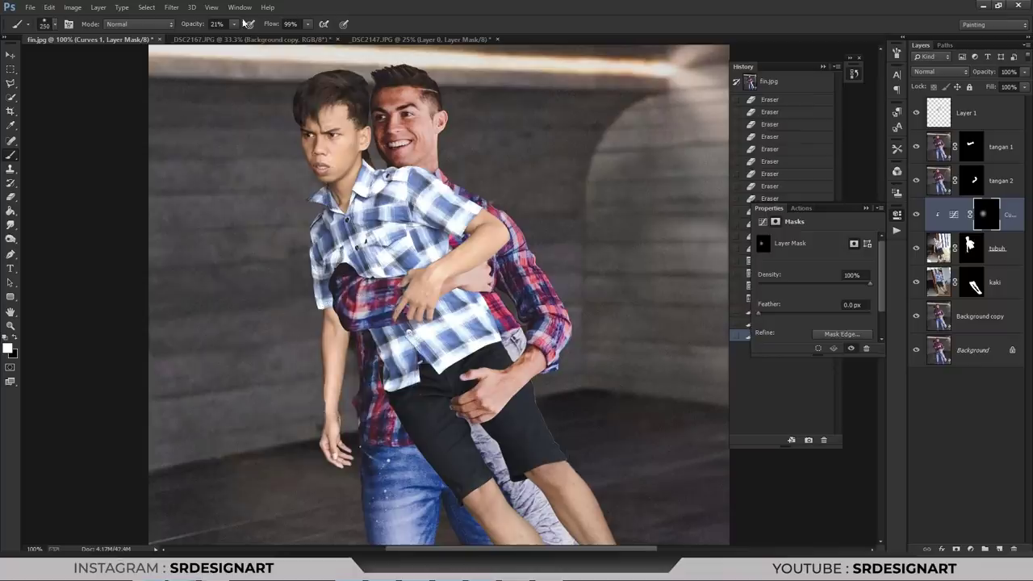
type("100")
key("bracketright")
key("bracketright")
key("bracketright")
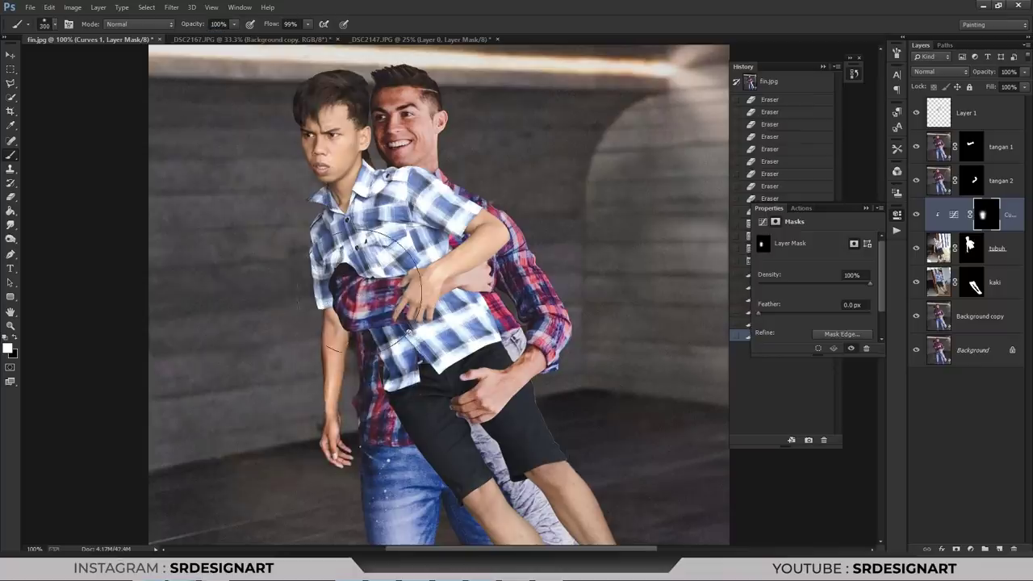
left_click_drag(403, 323, 355, 226)
- Paint the Curves darkening over the boy's head and waist with a smaller brush
key("bracketleft")
key("bracketleft")
key("bracketleft")
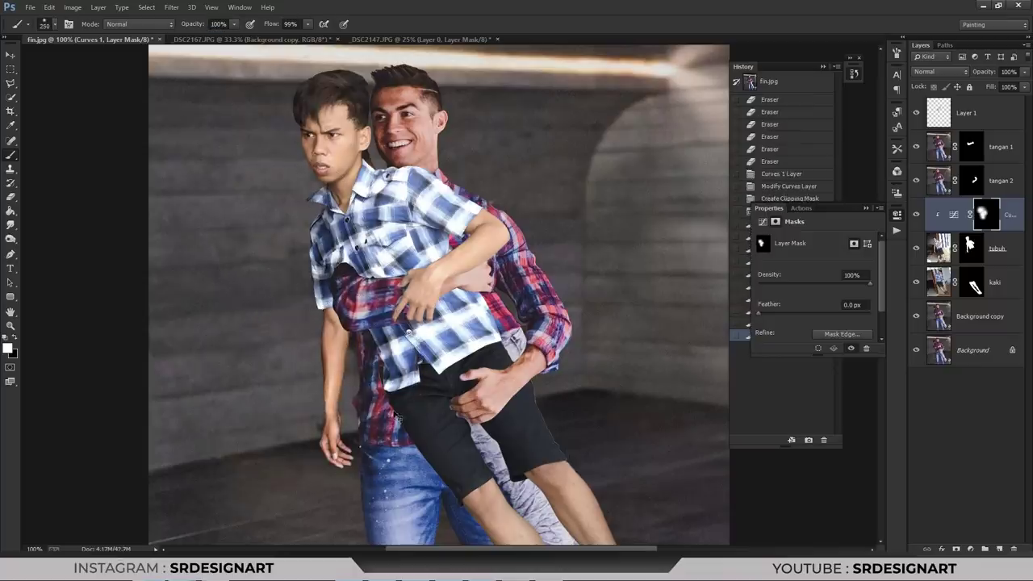
key("ctrl+minus")
key("ctrl+plus")
key("bracketleft")
key("bracketleft")
key("bracketleft")
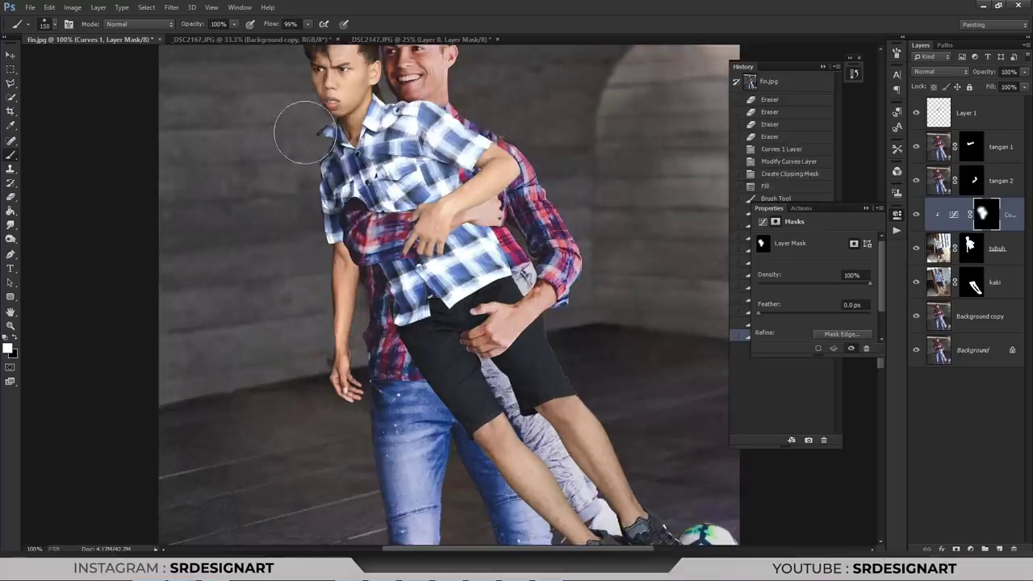
left_click_drag(294, 128, 343, 161)
mouse_move(404, 318)
left_mouse_down()
mouse_move(440, 274)
mouse_move(412, 257)
mouse_move(428, 290)
left_mouse_up()
key("ctrl+minus")
key("ctrl+plus")
left_click(1001, 283)
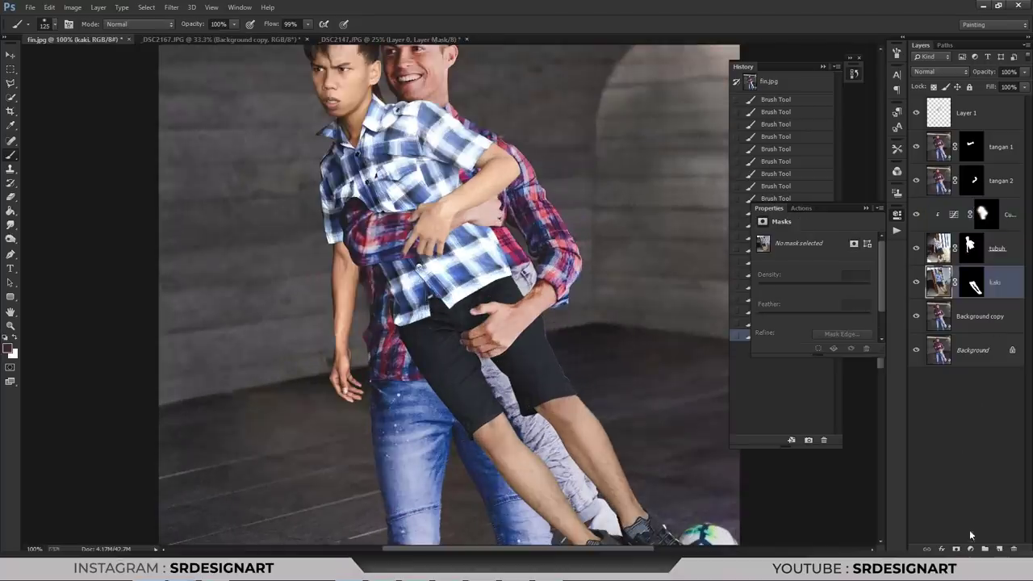
- Zoom in on the boy's leg where the man's hand rests on the shorts
left_click(971, 549)
left_click(830, 381)
key("ctrl+plus")
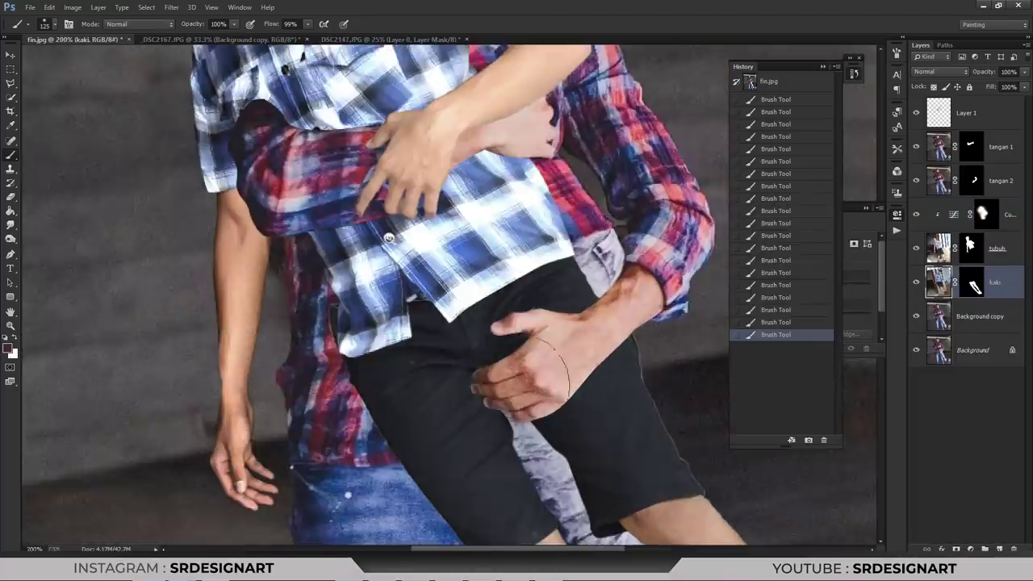
left_click_drag(552, 324, 390, 191)
key("ctrl+plus")
left_click_drag(461, 286, 450, 348)
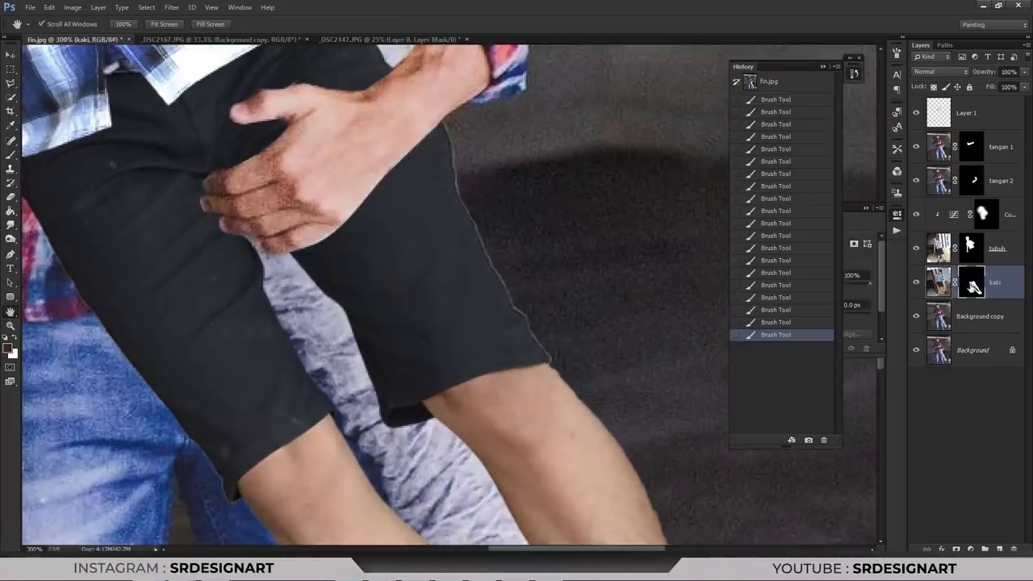
- Refine the kaki leg mask with Shift Edge -50 and Contrast 20
right_click(971, 283)
left_click(918, 376)
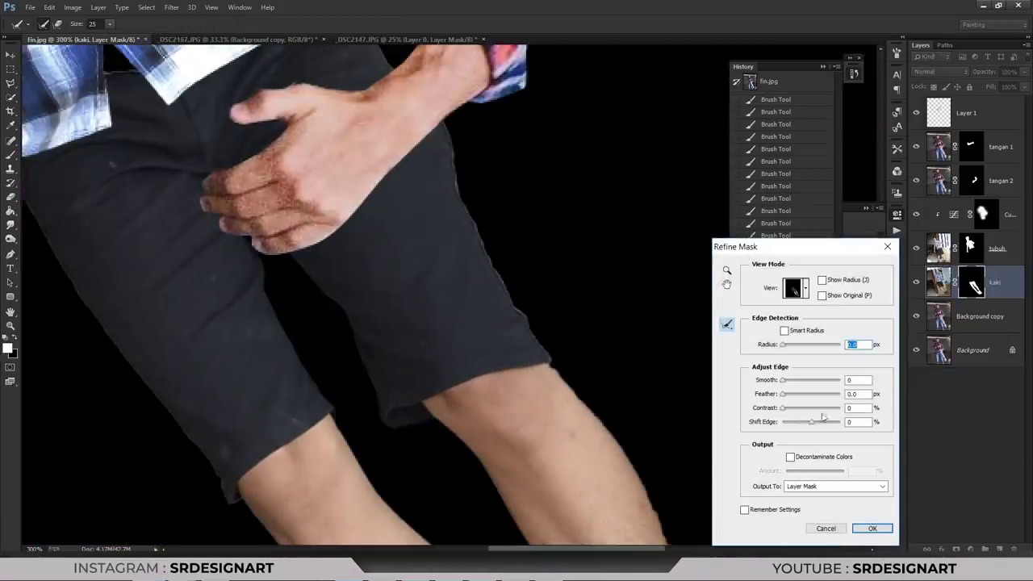
left_click_drag(805, 429, 799, 423)
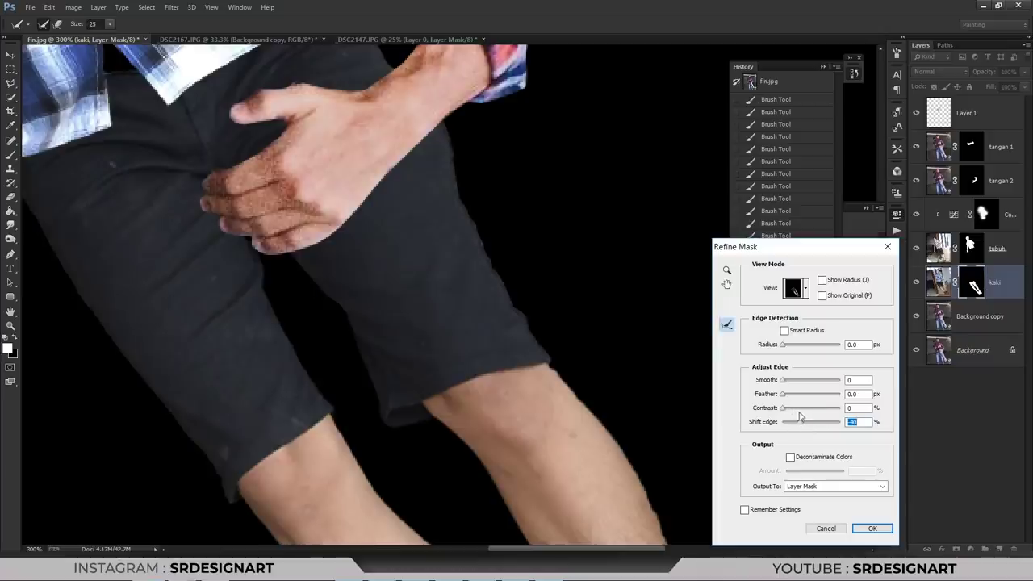
mouse_move(788, 411)
left_mouse_down()
mouse_move(799, 424)
mouse_move(785, 398)
left_mouse_up()
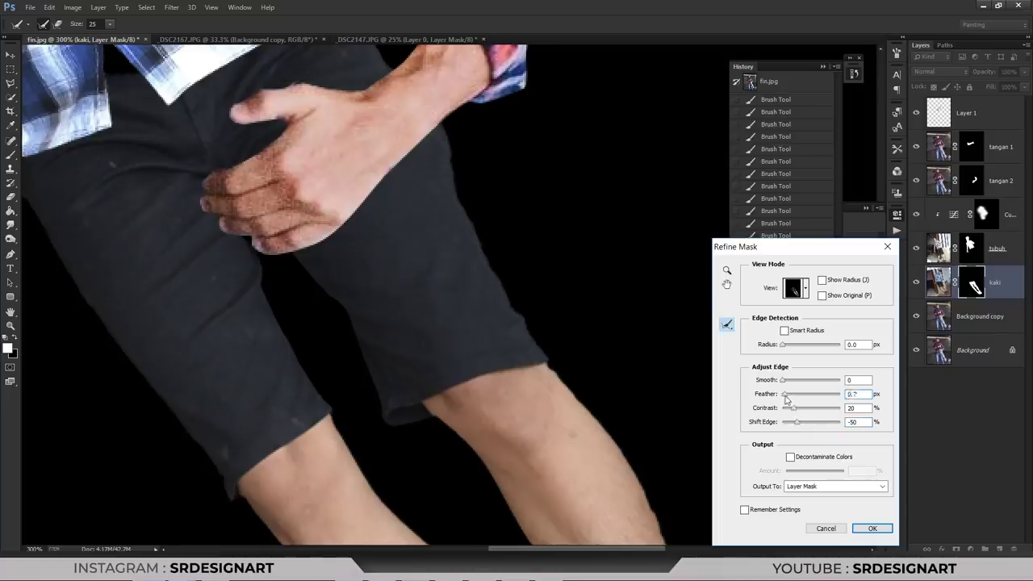
key("Return")
- Zoom to 400% on the hand over the shorts and toggle tangan 2 to compare
key("ctrl+0")
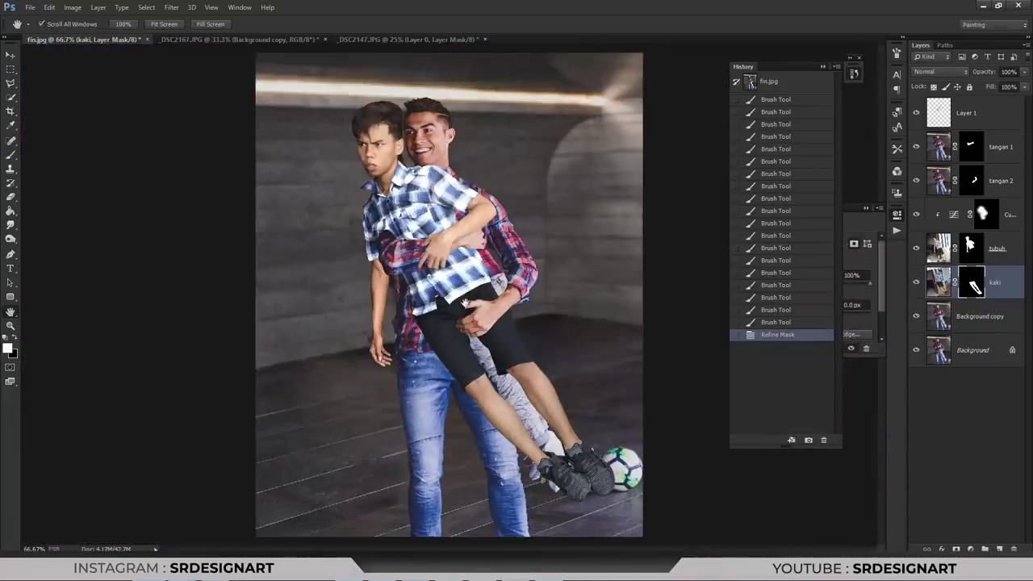
key("ctrl+plus")
key("ctrl+plus")
key("ctrl+plus")
left_click_drag(472, 403, 459, 327)
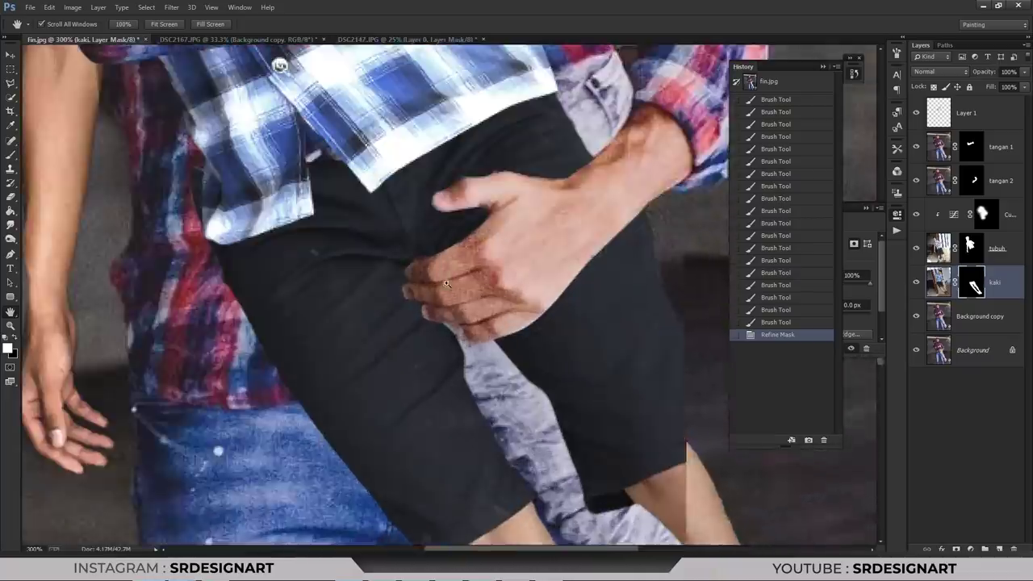
key("ctrl+plus")
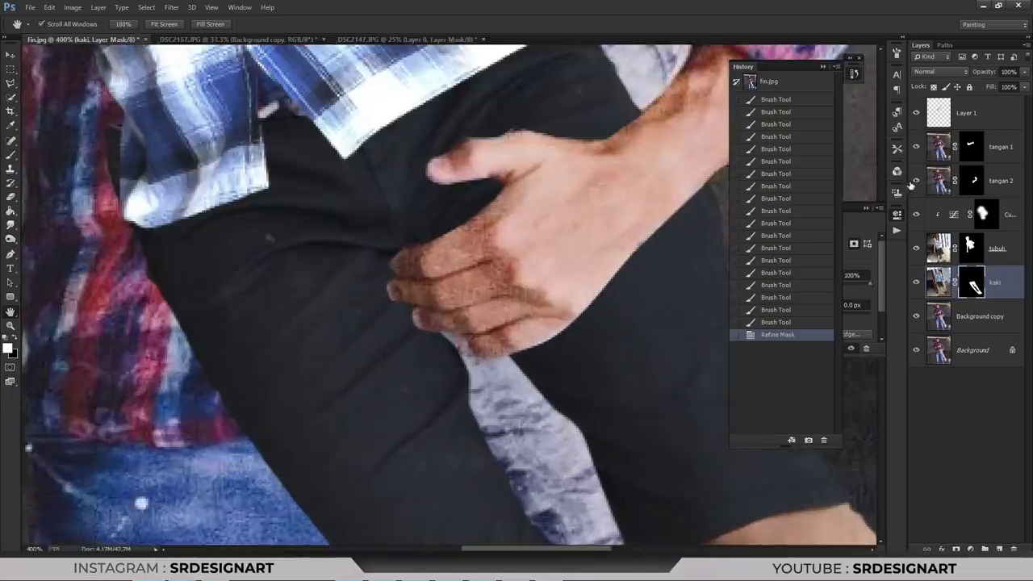
left_click(915, 182)
left_click(919, 183)
- Erase the tangan 2 mask along the lower finger edge
left_click(972, 185)
left_click(10, 197)
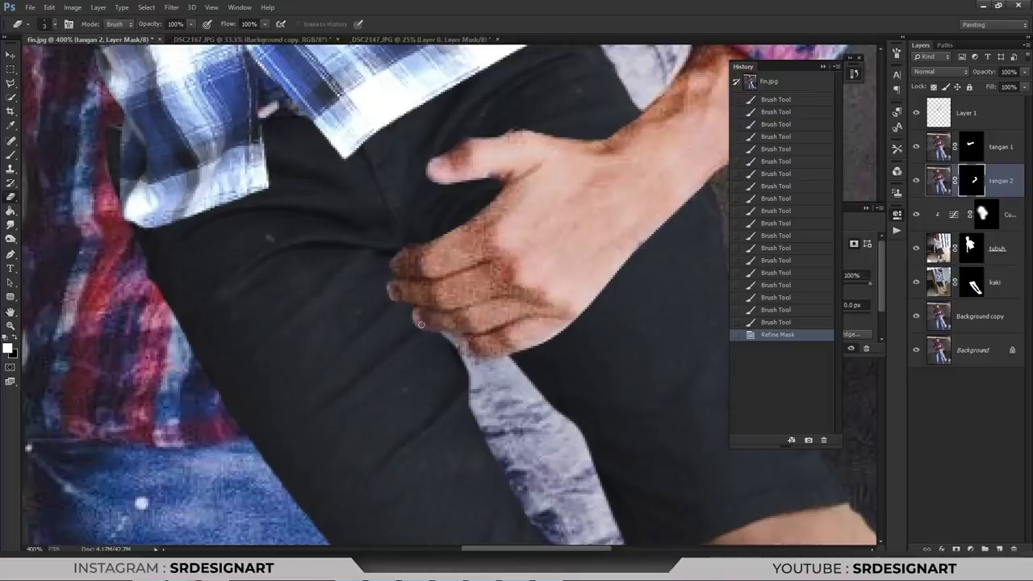
left_click_drag(408, 320, 433, 337)
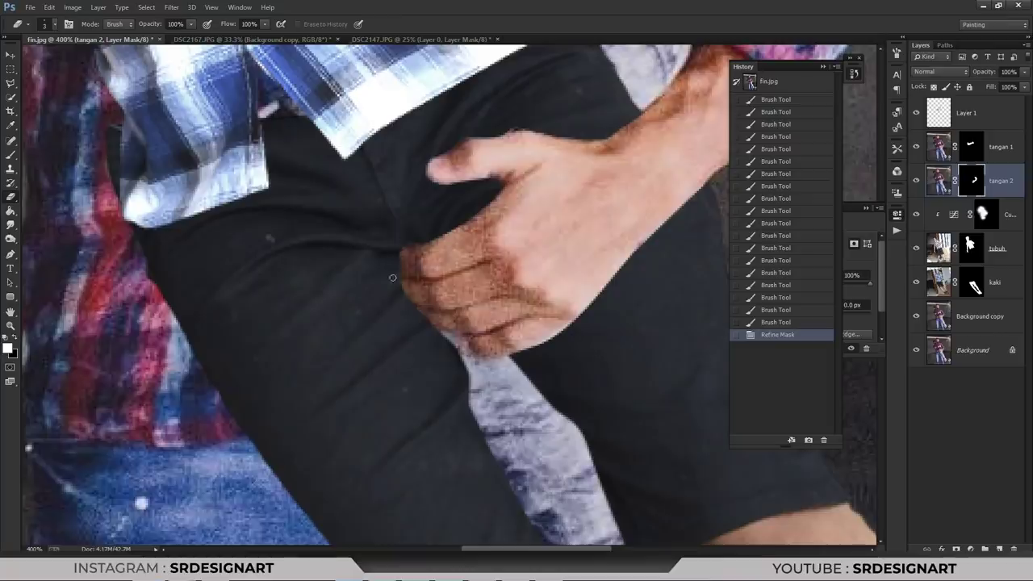
key("ctrl+minus")
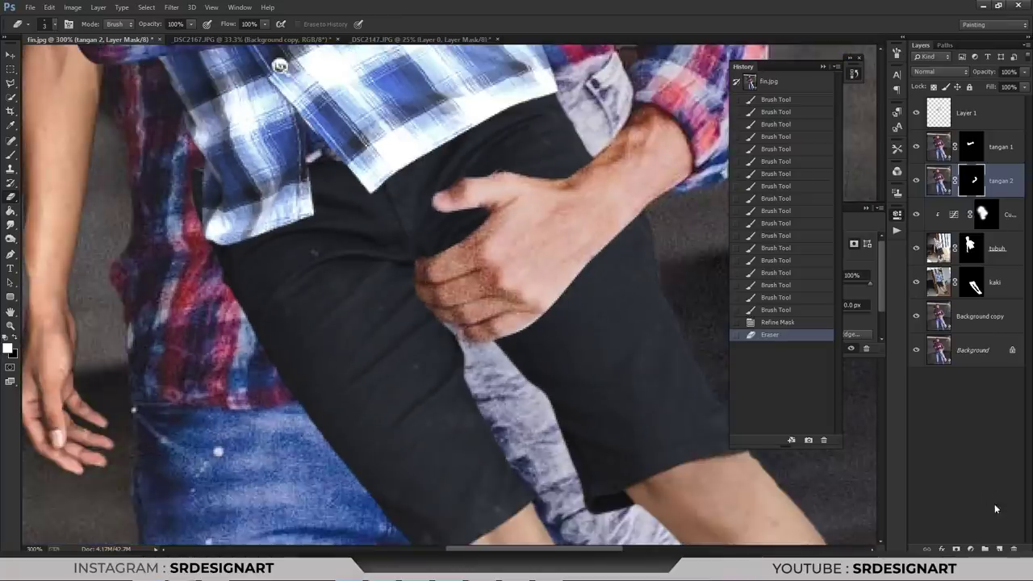
left_click(998, 284)
left_click(999, 547)
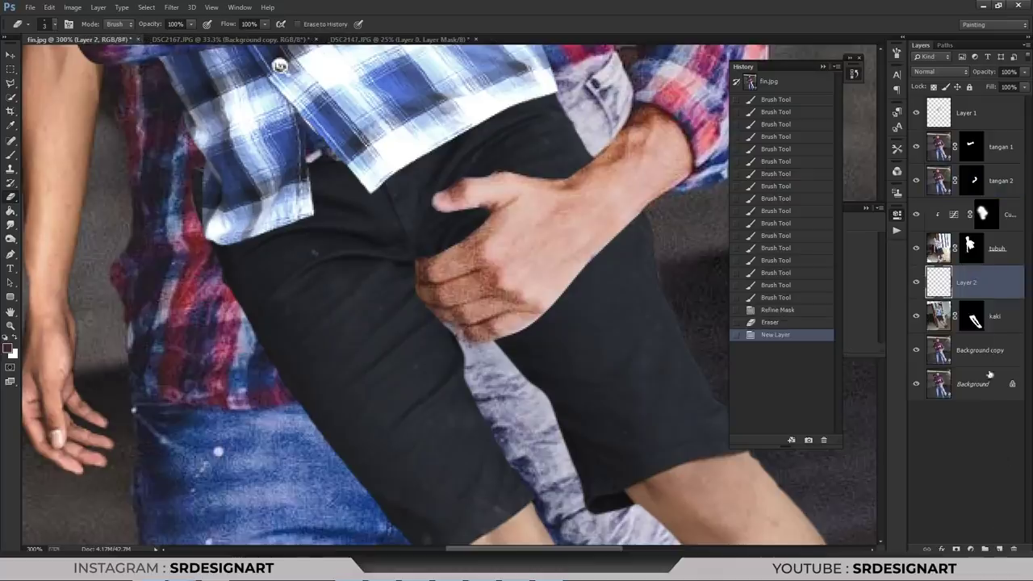
- Clip Layer 2 to the kaki layer and zoom to 400% on the gripping hand
right_click(993, 281)
left_click(791, 245)
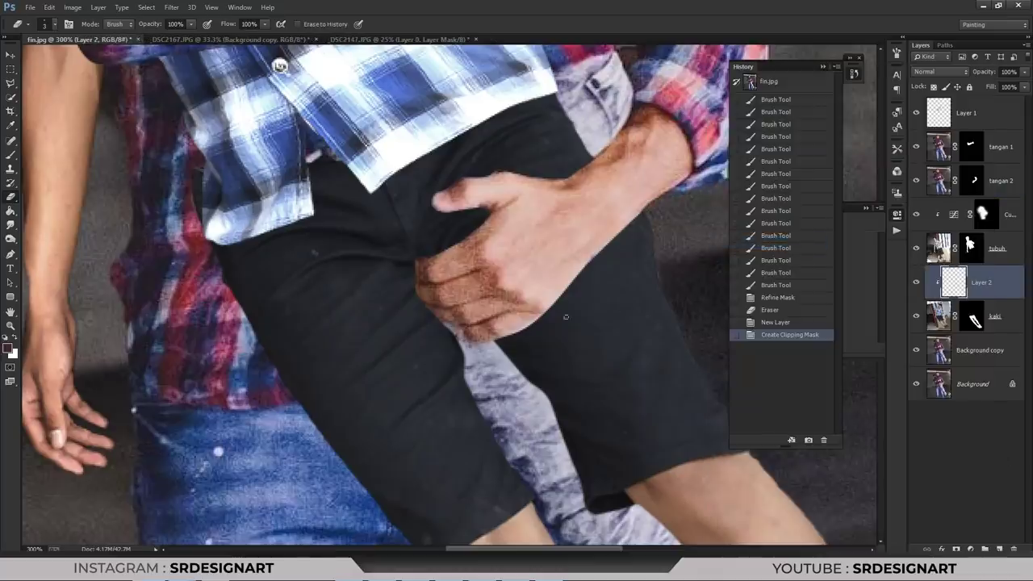
key("h")
key("ctrl+plus")
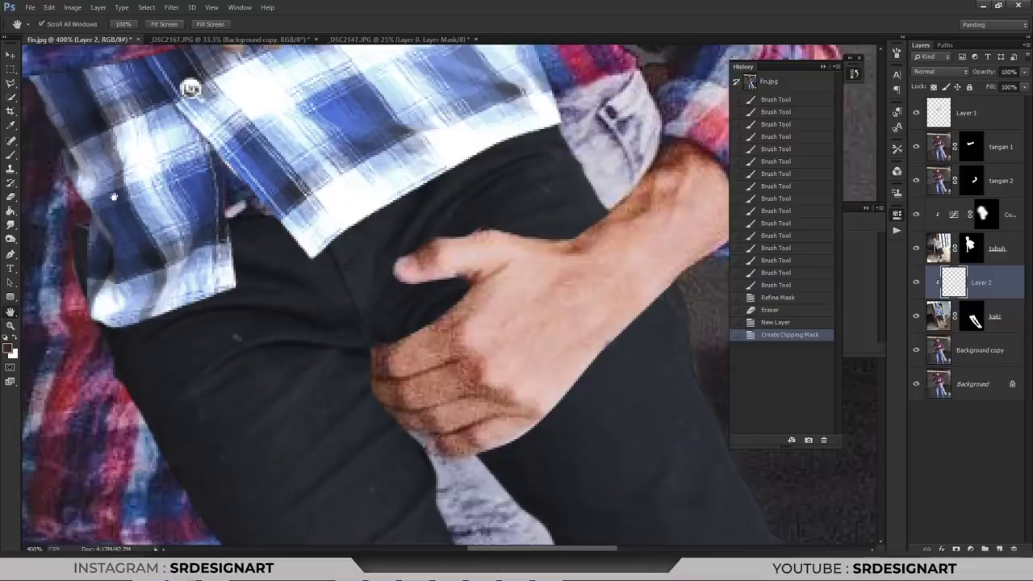
left_click(13, 156)
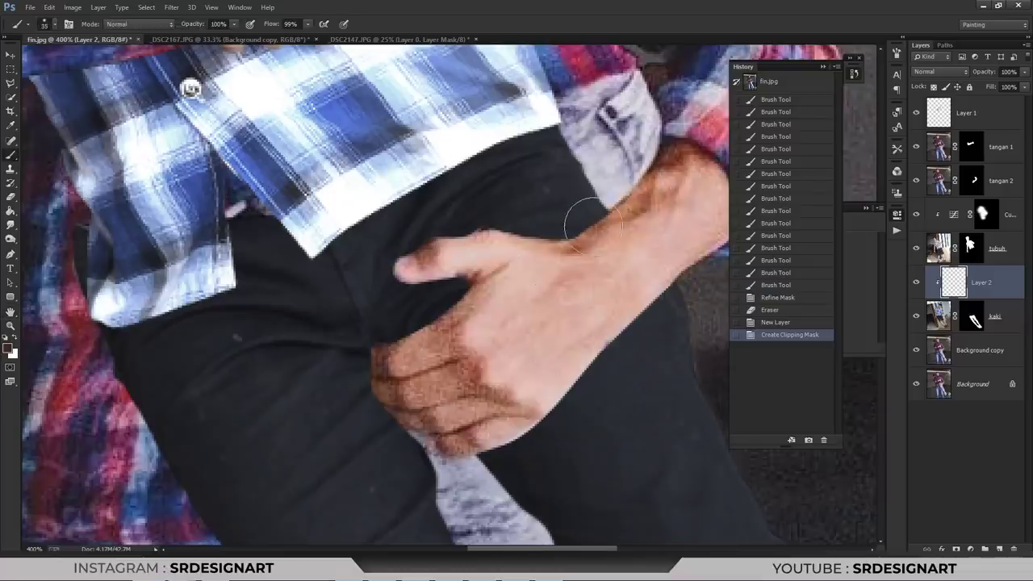
left_click_drag(598, 230, 586, 220)
key("ctrl+z")
- Sample the dark shorts colour and paint it over the wrist, hand and thumb edges
left_click(10, 349)
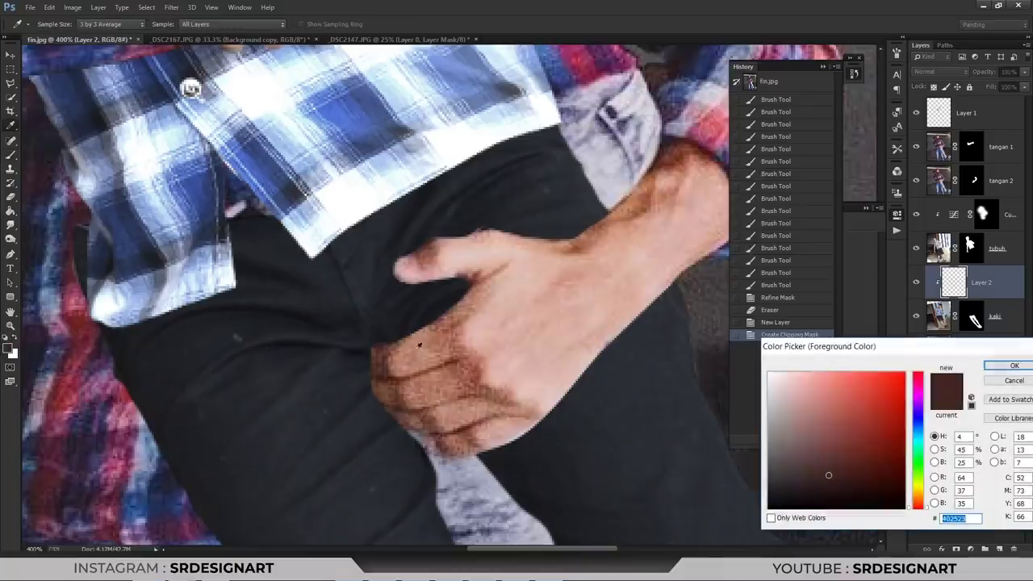
left_click(719, 507)
key("Return")
left_click_drag(589, 214, 577, 233)
mouse_move(479, 299)
left_mouse_down()
mouse_move(501, 274)
mouse_move(477, 347)
left_mouse_up()
key("bracketright")
left_click_drag(440, 315, 407, 343)
- At 42% opacity with a size-15 brush, paint along the thumb and lower fingers
type("42")
key("Return")
key("bracketleft")
key("bracketleft")
key("bracketleft")
left_click_drag(461, 259, 394, 284)
mouse_move(379, 379)
left_mouse_down()
mouse_move(416, 460)
mouse_move(373, 375)
left_mouse_up()
- Softly darken the lower shorts at 2% opacity with a size-55 brush, then set 33%
key("bracketright")
key("bracketright")
key("bracketright")
key("bracketright")
type("2")
key("Return")
mouse_move(347, 380)
left_mouse_down()
mouse_move(367, 436)
mouse_move(339, 306)
mouse_move(379, 355)
mouse_move(357, 380)
mouse_move(339, 330)
left_mouse_up()
key("3")
key("3")
key("ctrl+1")
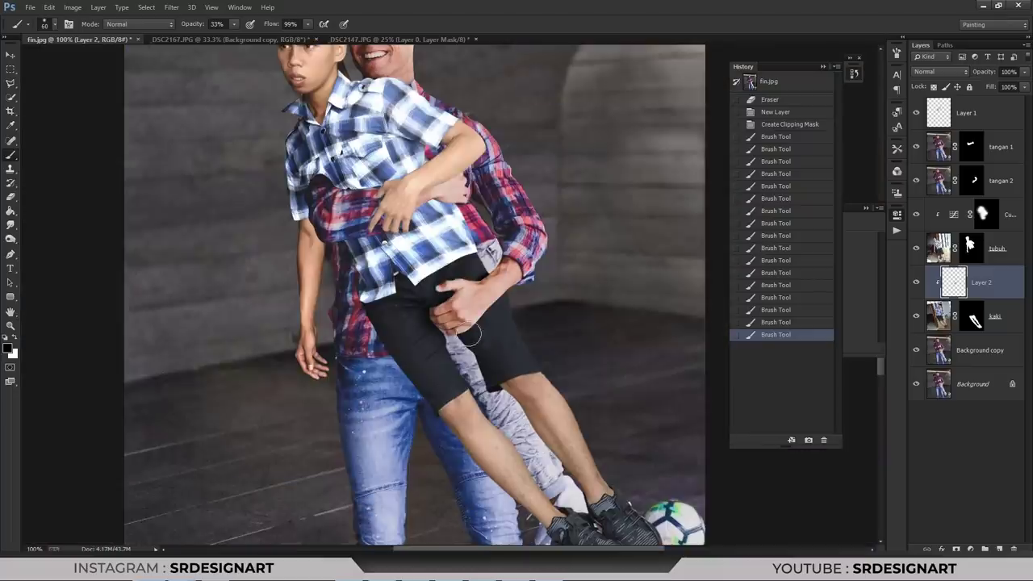
key("ctrl+plus")
key("ctrl+plus")
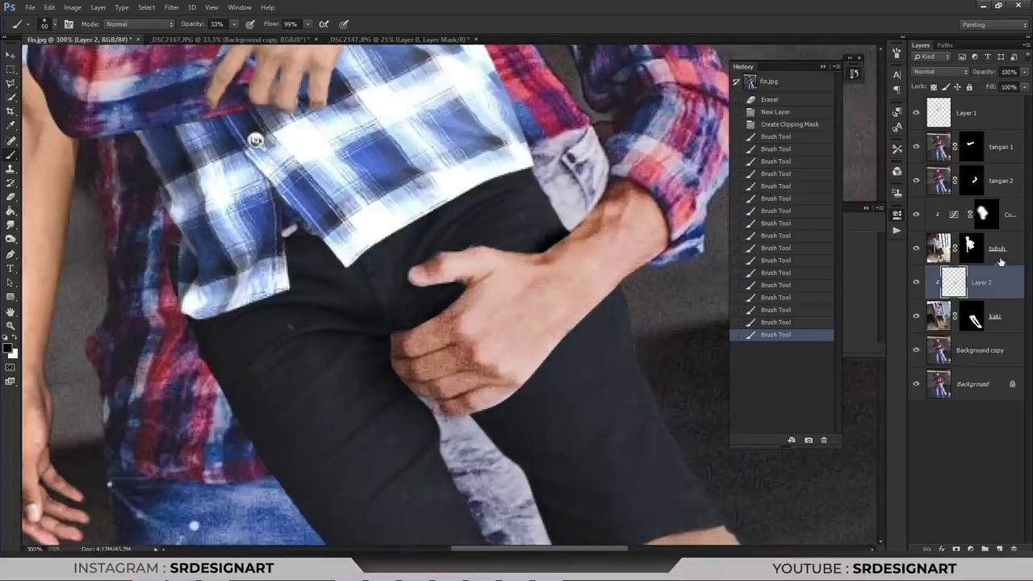
- Add a new Layer 3 above tangan 2 and clip it to tangan 2
left_click(1001, 261)
left_click(995, 325)
left_click(996, 179)
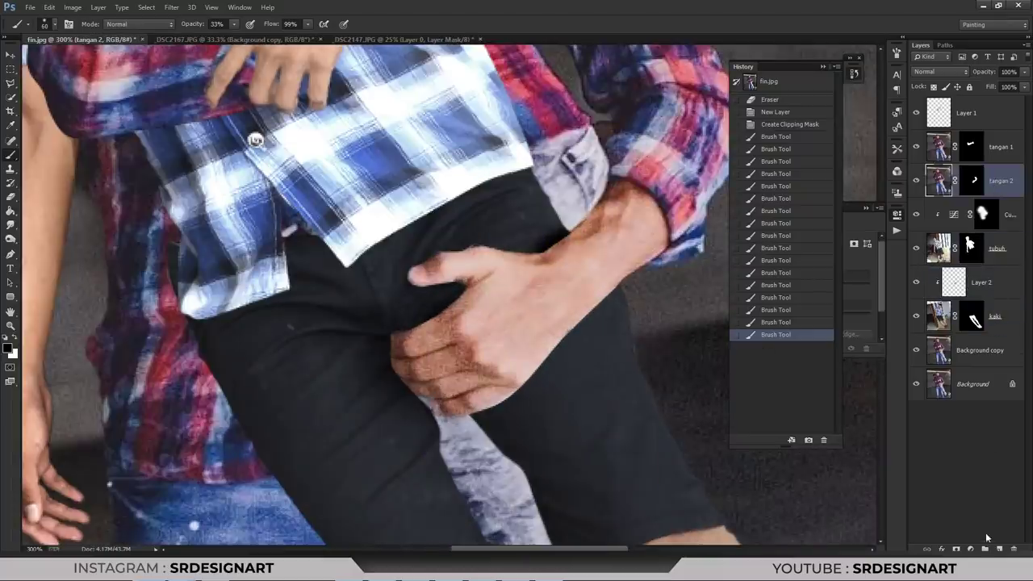
key("ctrl+alt+shift+n")
right_click(993, 181)
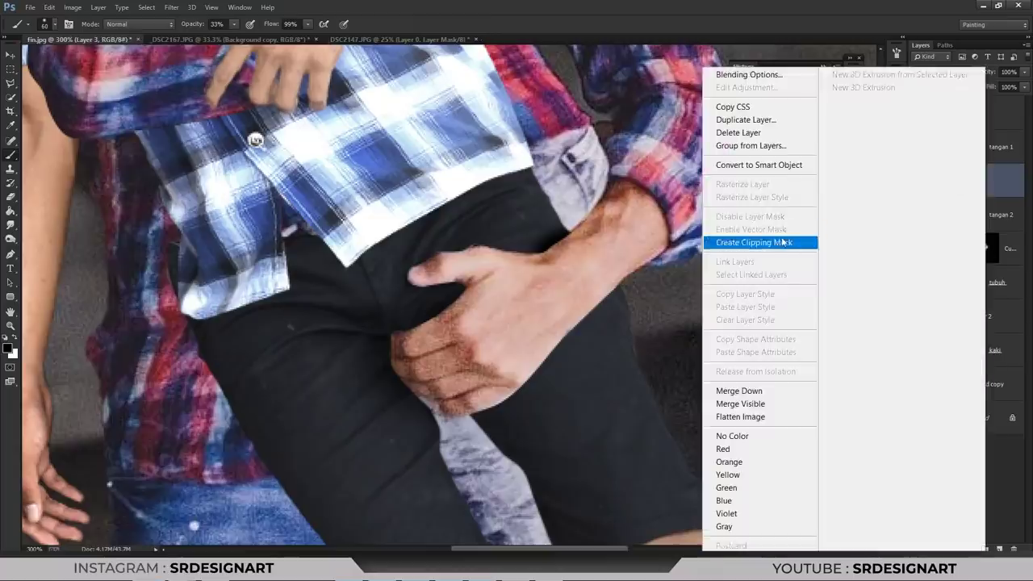
left_click(761, 242)
- Paint brownish shading over the hand edge where it meets the shorts
key("bracketright")
mouse_move(341, 377)
left_mouse_down()
mouse_move(363, 373)
mouse_move(346, 350)
mouse_move(380, 350)
mouse_move(418, 417)
left_mouse_up()
key("bracketleft")
key("bracketleft")
key("bracketleft")
key("bracketleft")
key("bracketleft")
key("ctrl+1")
left_click_drag(426, 355, 436, 356)
key("ctrl+plus")
key("ctrl+plus")
mouse_move(404, 427)
left_mouse_down()
mouse_move(450, 440)
mouse_move(375, 383)
left_mouse_up()
left_click_drag(395, 270, 452, 294)
left_click(484, 291)
key("bracketleft")
- Erase the excess paint along the lower hand's edge
key("ctrl+1")
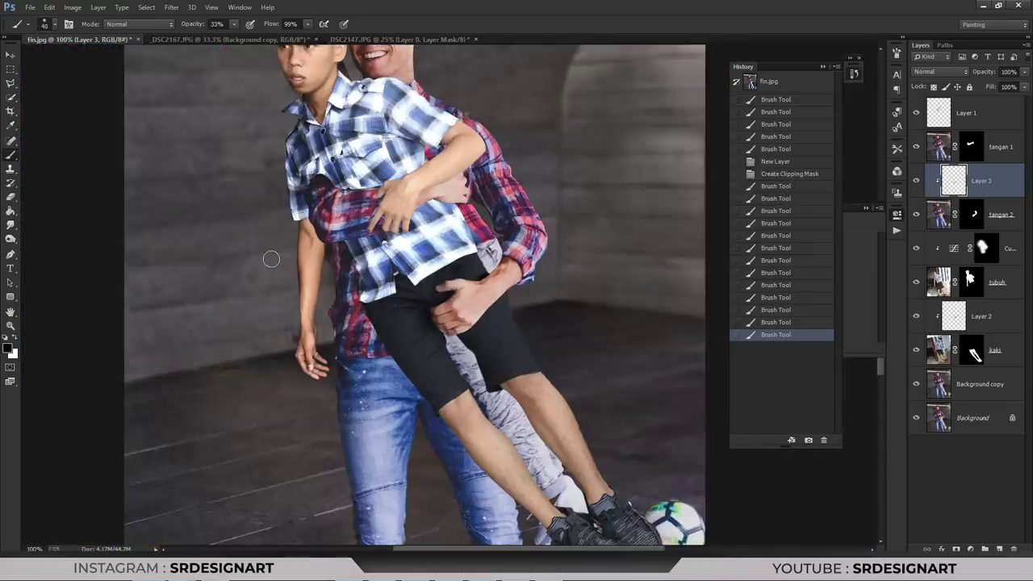
key("ctrl+plus")
key("ctrl+plus")
key("e")
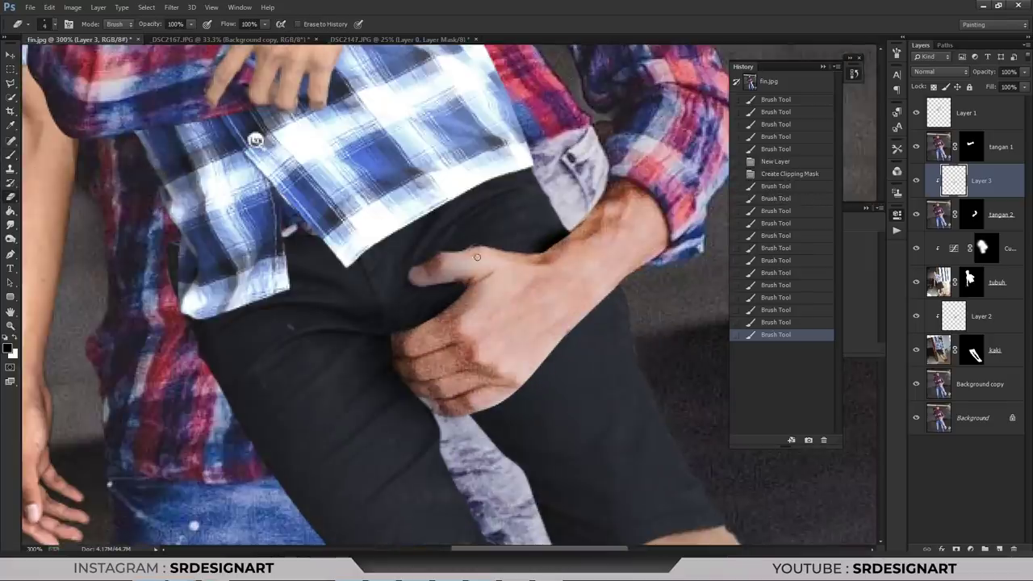
left_click_drag(476, 266, 428, 246)
left_click_drag(427, 245, 424, 250)
- Zoom in on the embracing hand and add an empty Layer 4 above tangan 1
key("ctrl+minus")
key("ctrl+0")
key("h")
key("ctrl+1")
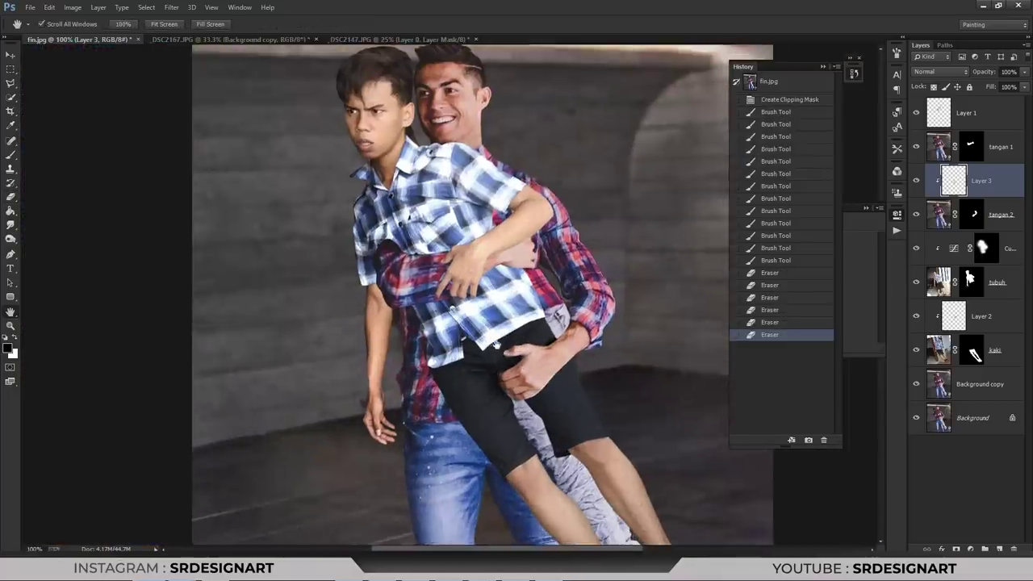
key("ctrl+plus")
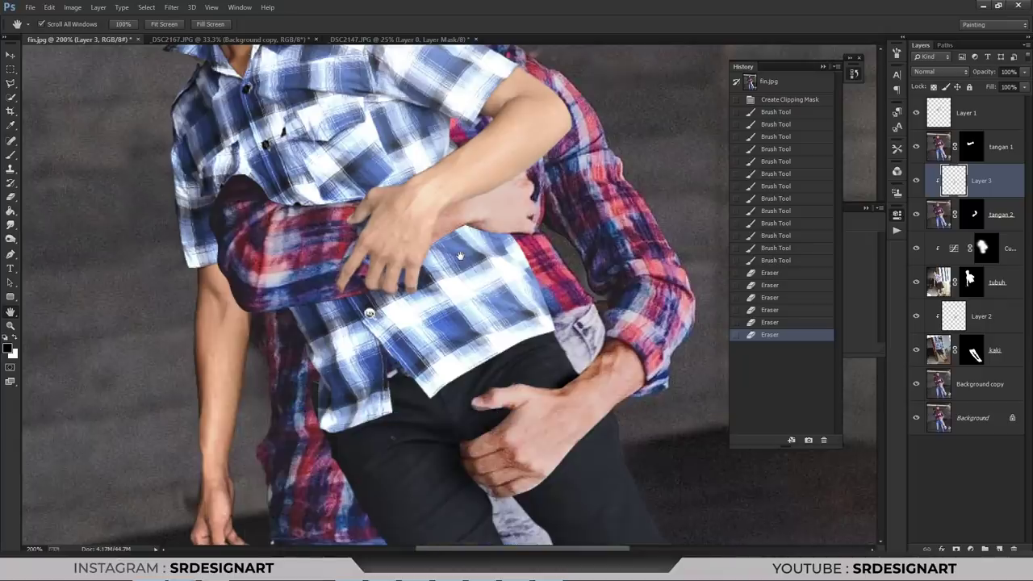
scroll(460, 256, "up", 5)
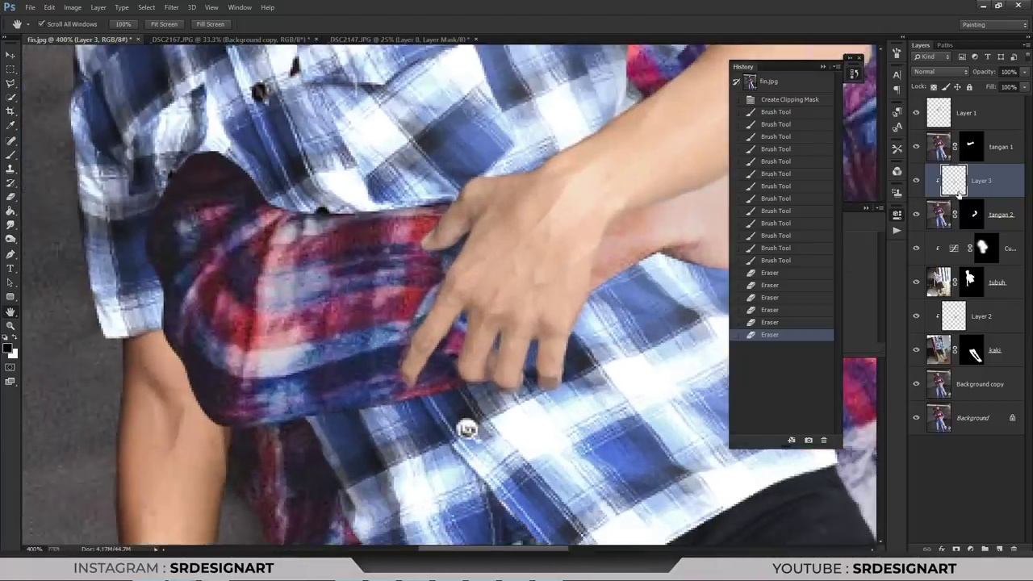
left_click(997, 137)
key("ctrl+shift+alt+n")
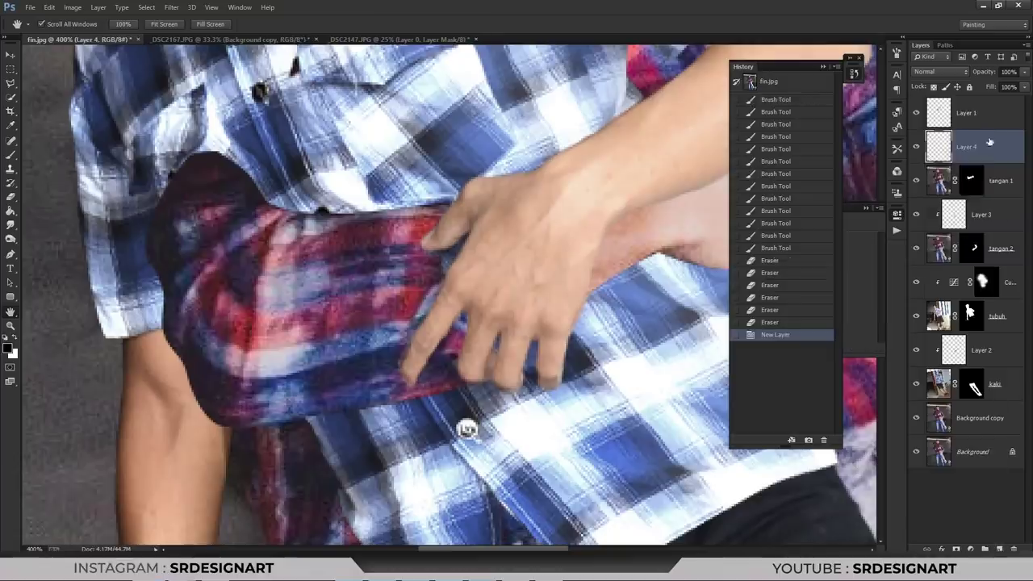
- Clip Layer 4 to tangan 1 and paint the finger edges with a 35 px brush
right_click(993, 146)
left_click(758, 238)
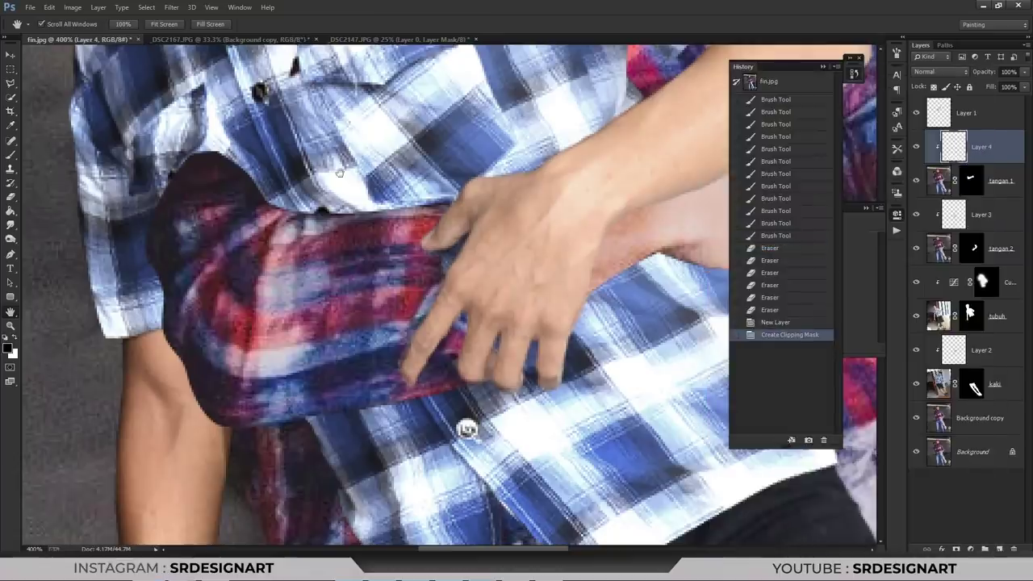
left_click(10, 154)
right_click(515, 259)
left_click(545, 337)
mouse_move(473, 225)
left_mouse_down()
mouse_move(473, 247)
mouse_move(436, 218)
mouse_move(452, 180)
left_mouse_up()
left_click_drag(434, 234, 454, 184)
- Shade the gripping fingers with a 50 px brush, darkening the lower fingers
right_click(449, 207)
double_click(460, 280)
left_click_drag(435, 228, 428, 202)
left_click_drag(428, 246, 436, 206)
mouse_move(428, 279)
left_mouse_down()
mouse_move(431, 226)
mouse_move(464, 301)
left_mouse_up()
mouse_move(473, 258)
left_mouse_down()
mouse_move(428, 307)
mouse_move(452, 307)
mouse_move(411, 355)
mouse_move(431, 367)
left_mouse_up()
left_click_drag(458, 321, 457, 353)
mouse_move(460, 312)
left_mouse_down()
mouse_move(462, 349)
mouse_move(517, 339)
left_mouse_up()
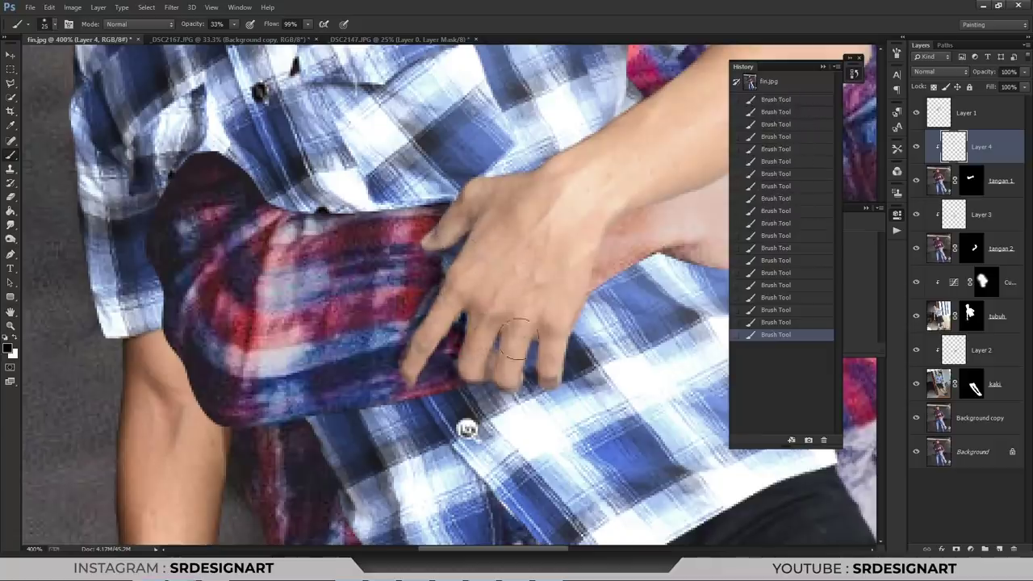
key("ctrl+minus")
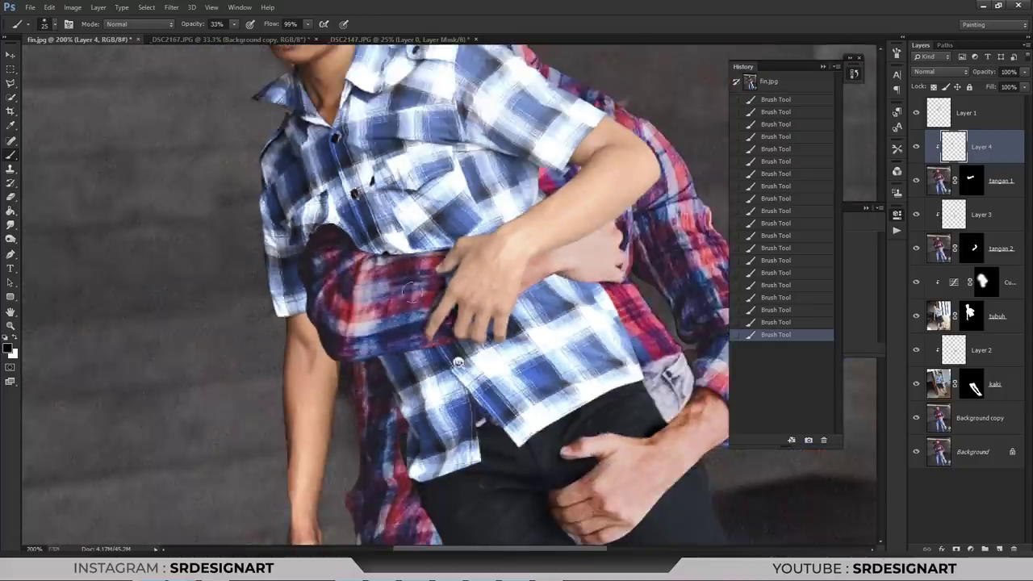
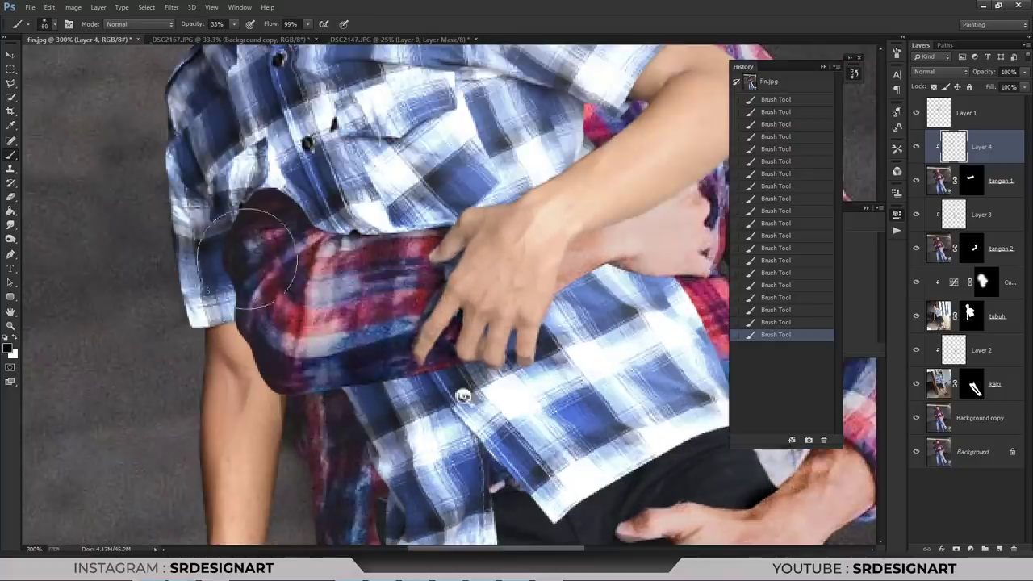
- Inspect the arm and shirt area, then make the tubuh layer active
key("ctrl+minus")
key("ctrl+minus")
key("ctrl+plus")
key("ctrl+plus")
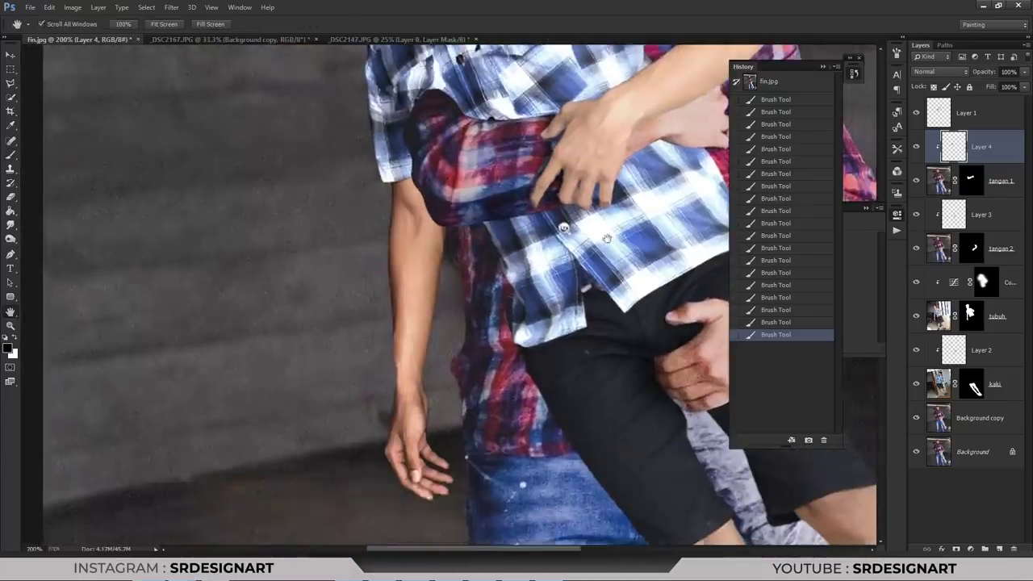
left_click_drag(428, 178, 407, 216)
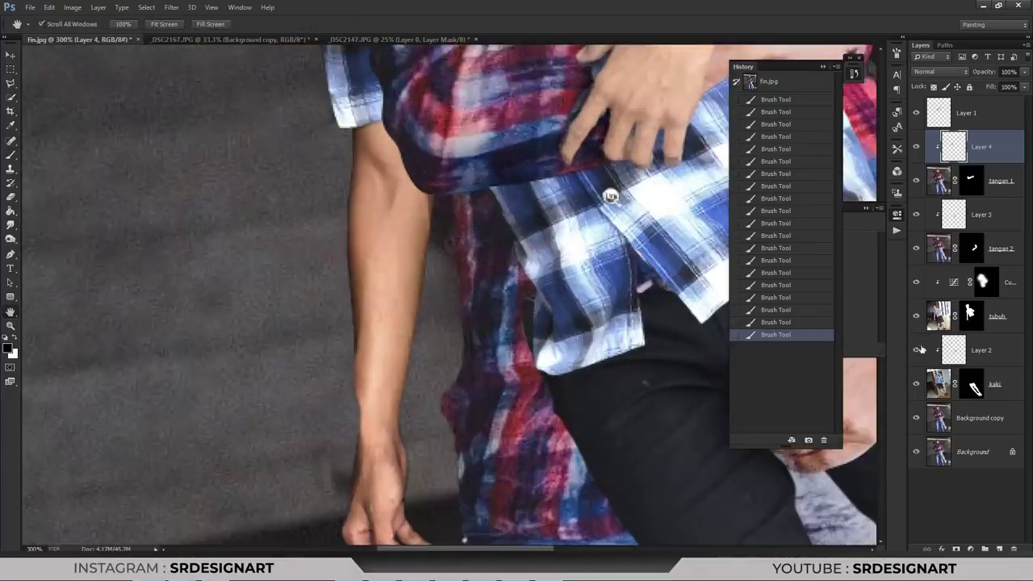
left_click(990, 323)
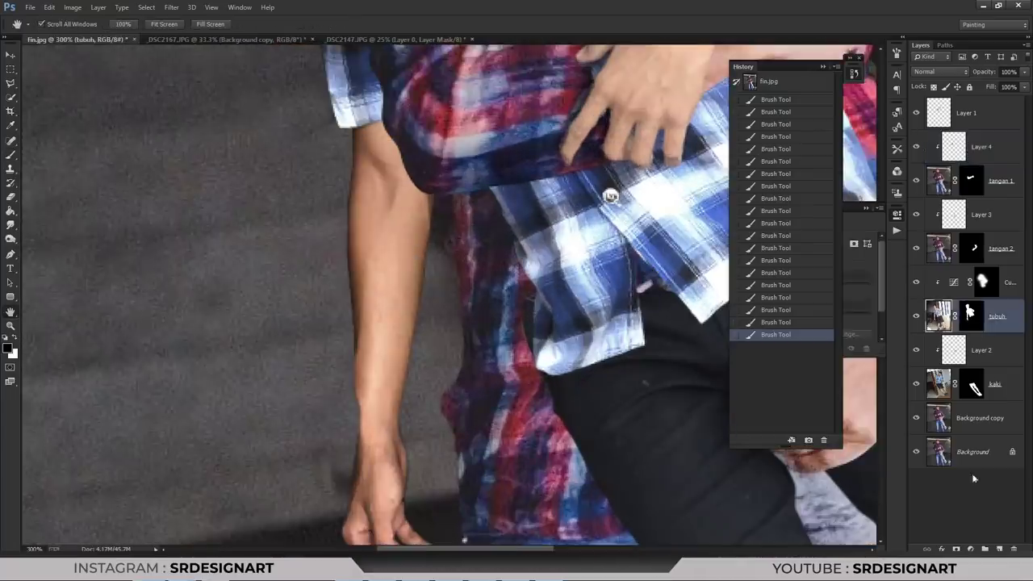
left_click(970, 548)
- Add a Hue/Saturation adjustment above tubuh (Lightness -43, Saturation +7) with a black-filled mask
left_click(928, 407)
left_click_drag(811, 324, 790, 331)
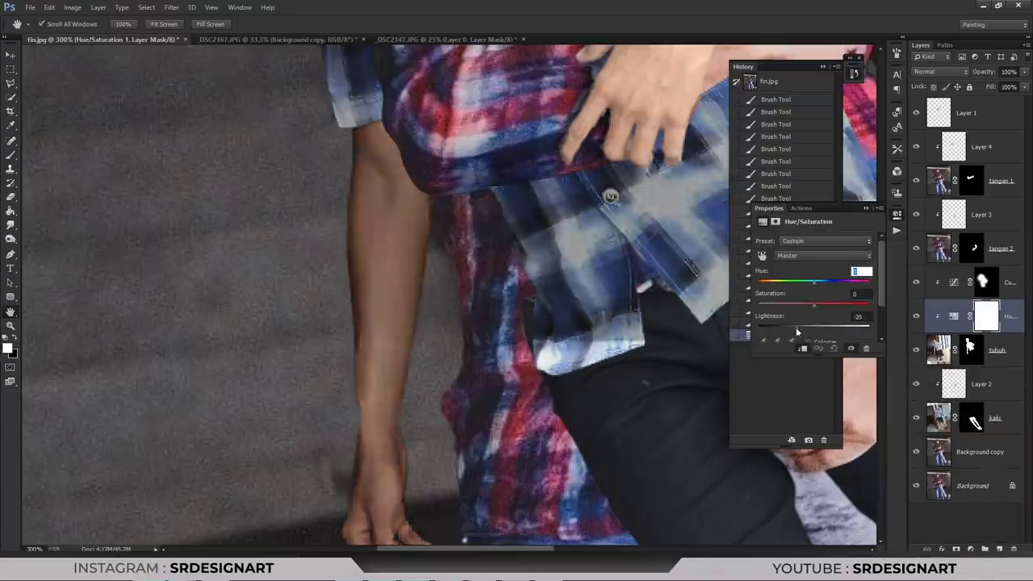
left_click_drag(813, 305, 818, 305)
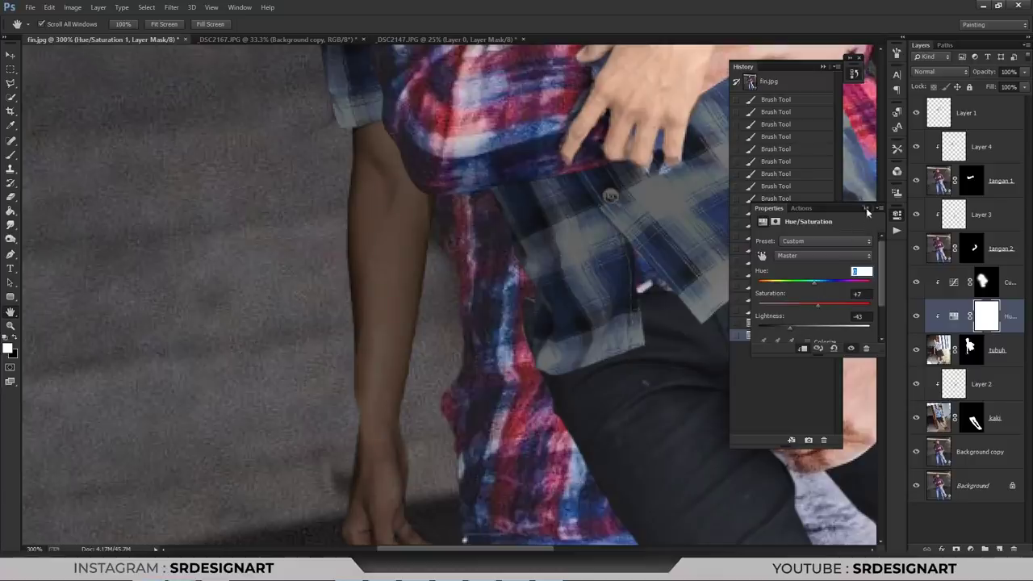
left_click(867, 209)
key("ctrl+BackSpace")
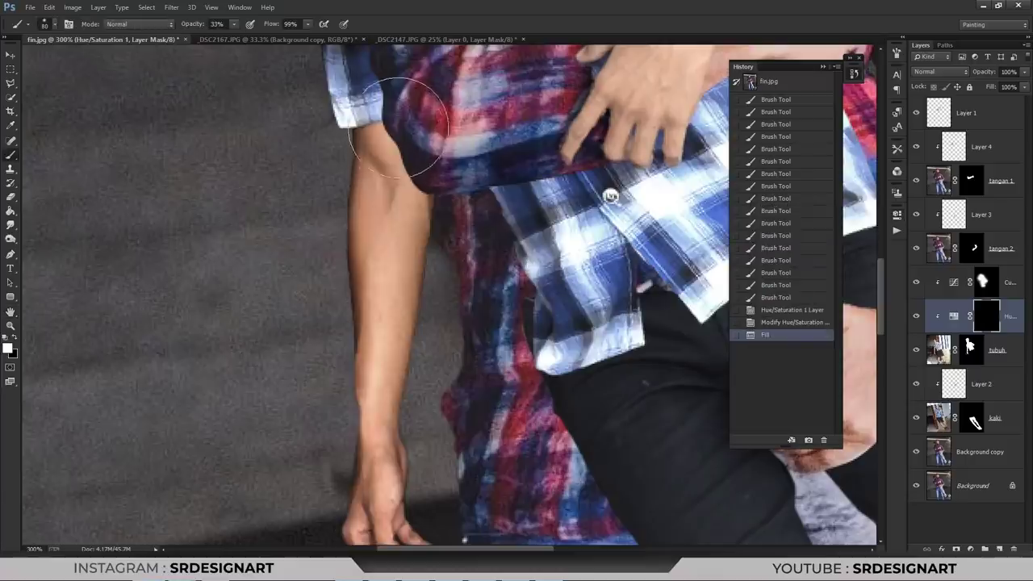
- Paint the darkening into the mask along the arm edge under the shirt
left_click(10, 153)
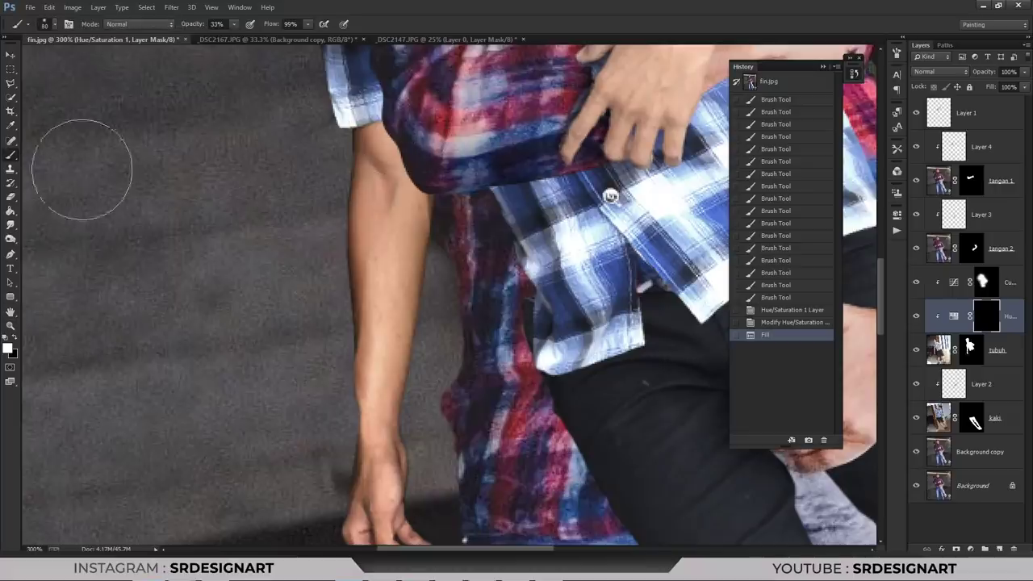
left_click_drag(436, 218, 403, 117)
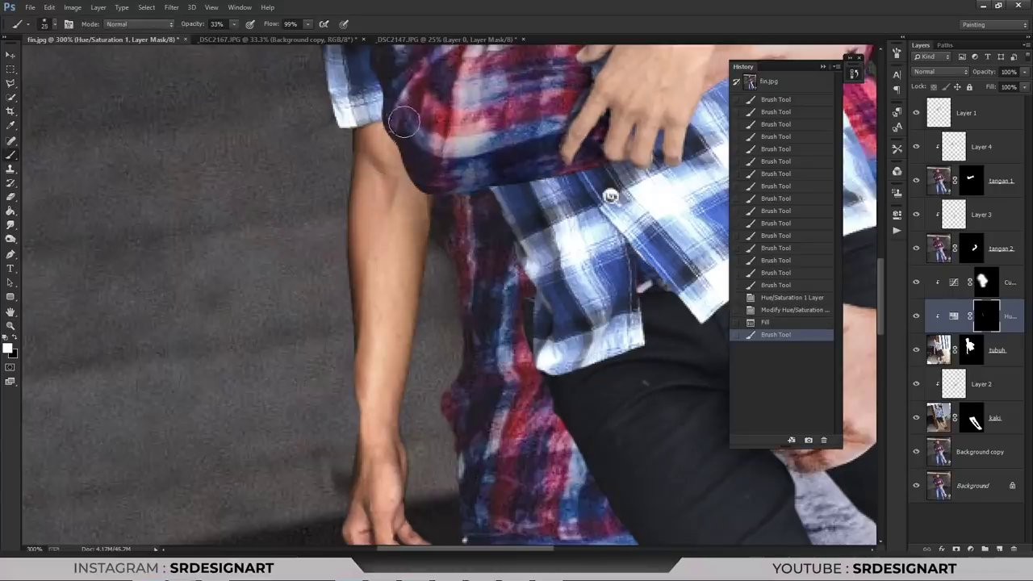
right_click(406, 132)
left_click_drag(395, 105, 428, 325)
left_click_drag(395, 127, 396, 323)
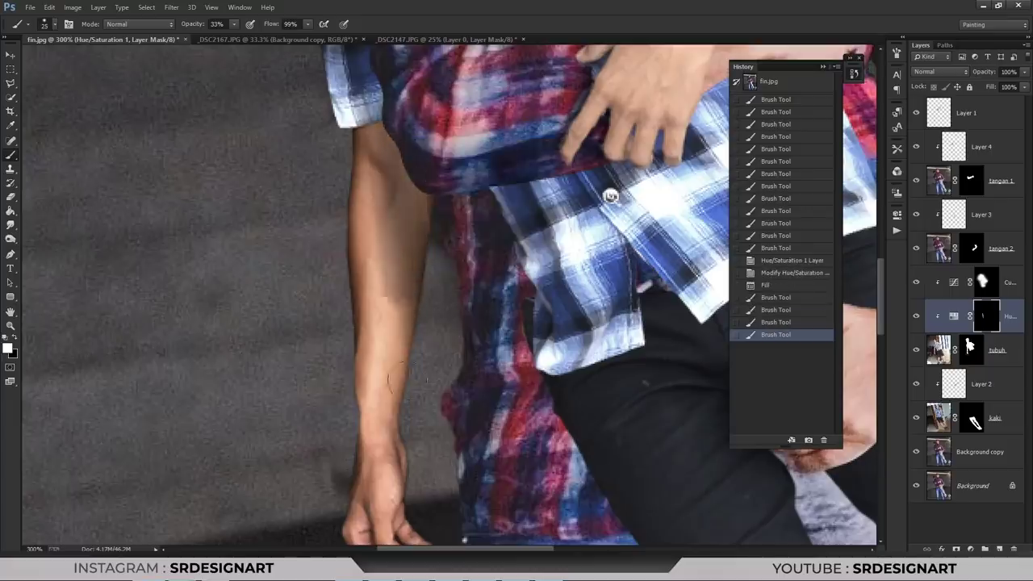
left_click_drag(403, 172, 407, 387)
- With a 45–50 brush, extend the darkening down the arm to the hand and wrist
key("ctrl+1")
key("bracketright")
key("bracketright")
mouse_move(436, 232)
left_mouse_down()
mouse_move(440, 331)
mouse_move(429, 387)
mouse_move(432, 355)
left_mouse_up()
left_click_drag(439, 396, 436, 333)
key("bracketright")
key("bracketright")
key("bracketright")
key("bracketright")
left_click_drag(432, 226, 428, 387)
mouse_move(426, 436)
left_mouse_down()
mouse_move(422, 355)
mouse_move(443, 452)
left_mouse_up()
left_click_drag(415, 186, 420, 242)
mouse_move(427, 178)
left_mouse_down()
mouse_move(438, 239)
mouse_move(431, 198)
left_mouse_up()
key("ctrl+plus")
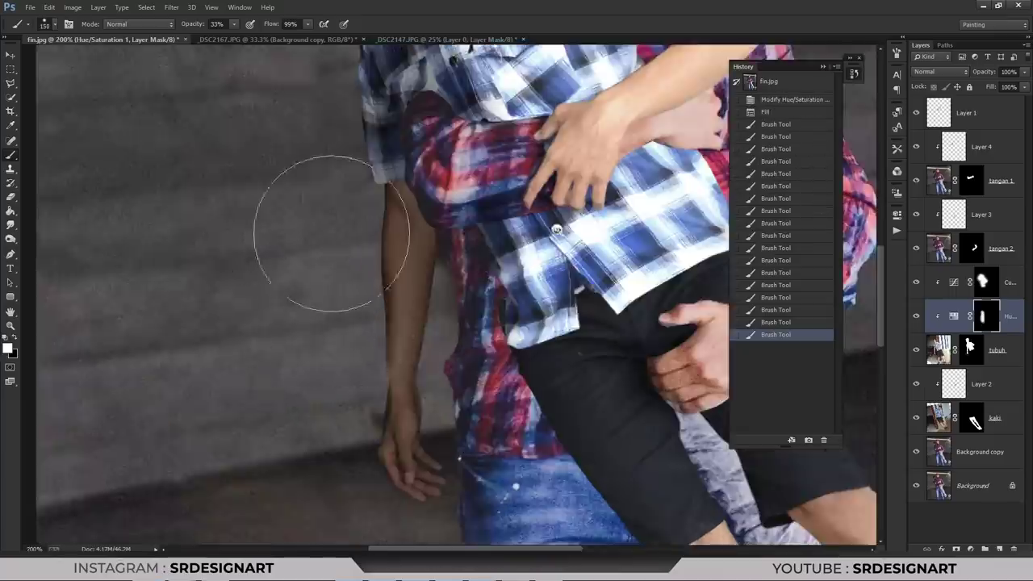
- Lower the Hue/Saturation layer's opacity to 59%
left_click_drag(989, 77, 970, 77)
left_click_drag(974, 76, 968, 77)
key("ctrl+minus")
key("ctrl+minus")
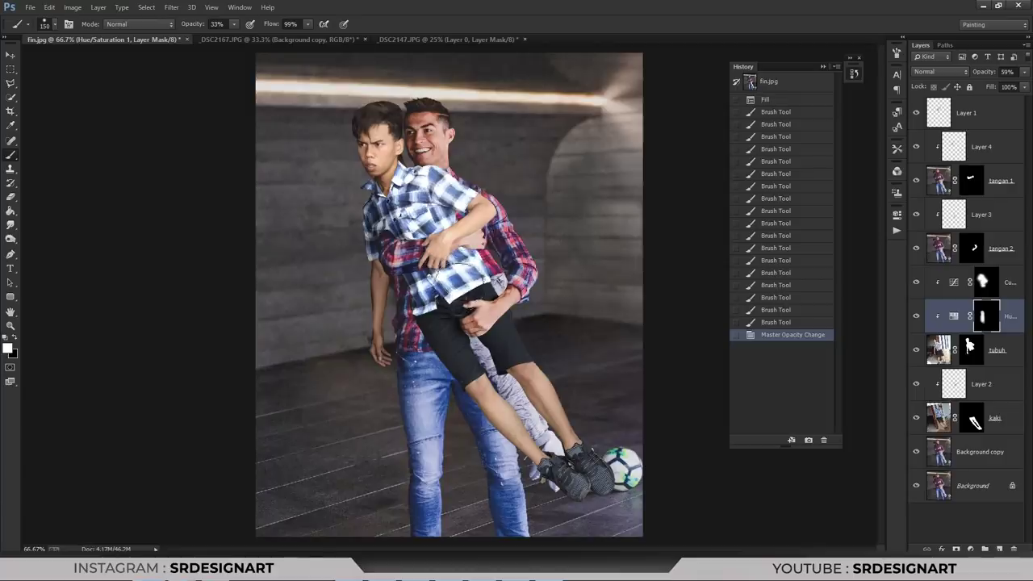
key("ctrl+plus")
left_click_drag(452, 327, 525, 220)
key("ctrl+plus")
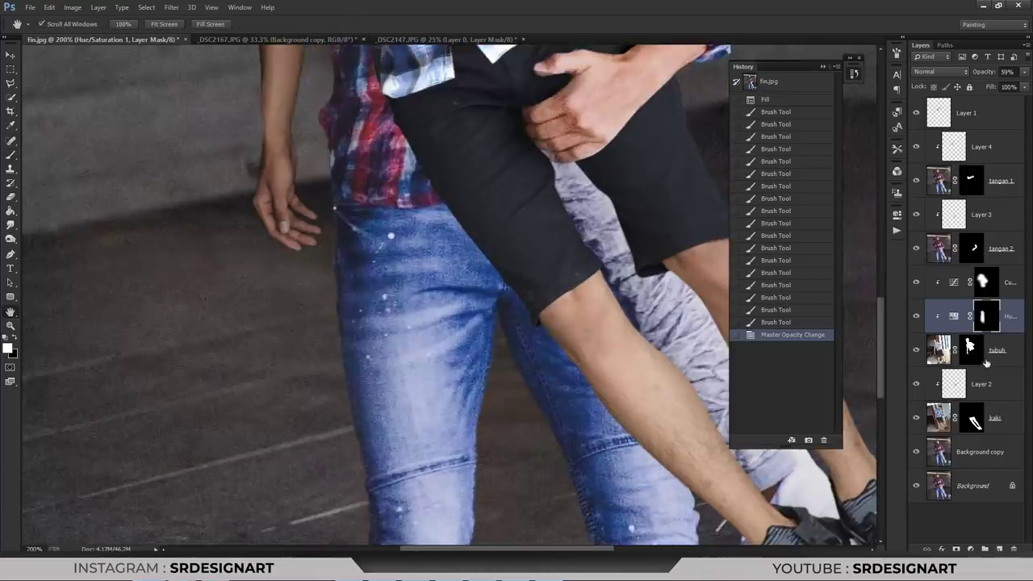
- Add a new layer above Background copy and paint shadow where the shorts meet the shirt
left_click(1002, 462)
left_click(999, 549)
left_click(9, 158)
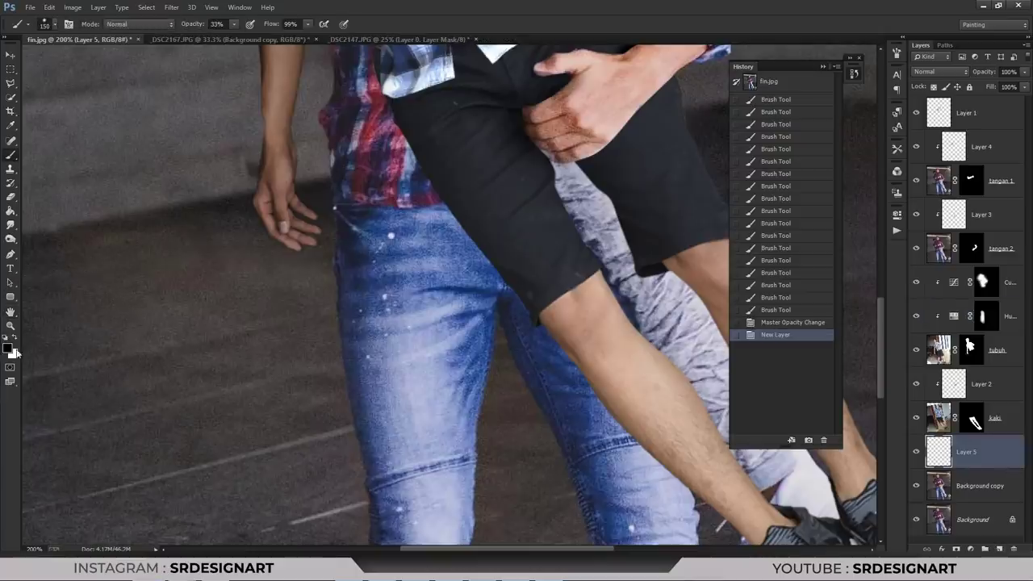
mouse_move(408, 123)
left_mouse_down()
mouse_move(477, 218)
mouse_move(496, 266)
left_mouse_up()
- Darken the shirt edge along the black shorts and the jeans below with 45–70 brushes
key("bracketright")
left_click_drag(428, 158, 473, 288)
key("bracketleft")
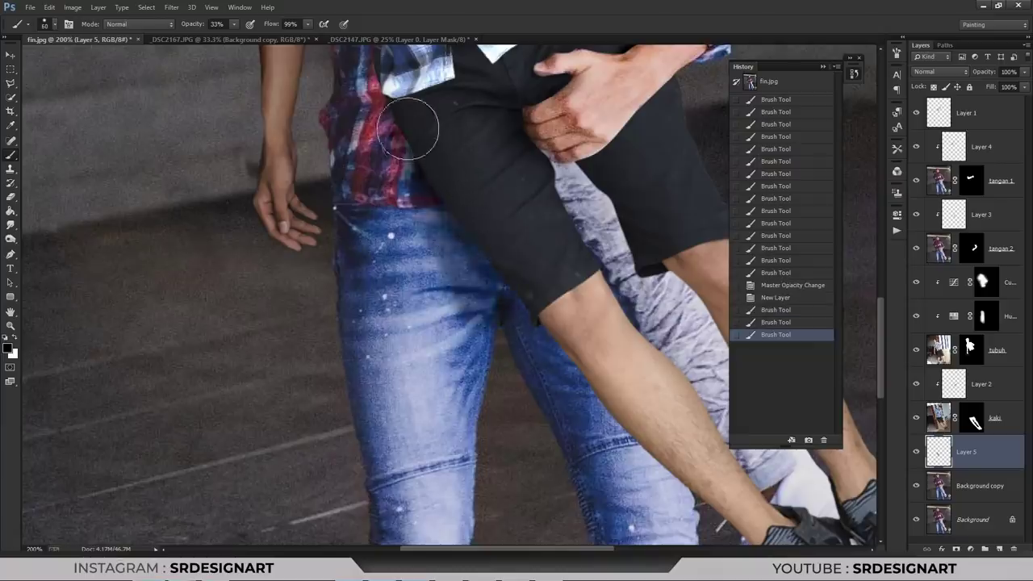
left_click_drag(417, 121, 473, 299)
key("ctrl+minus")
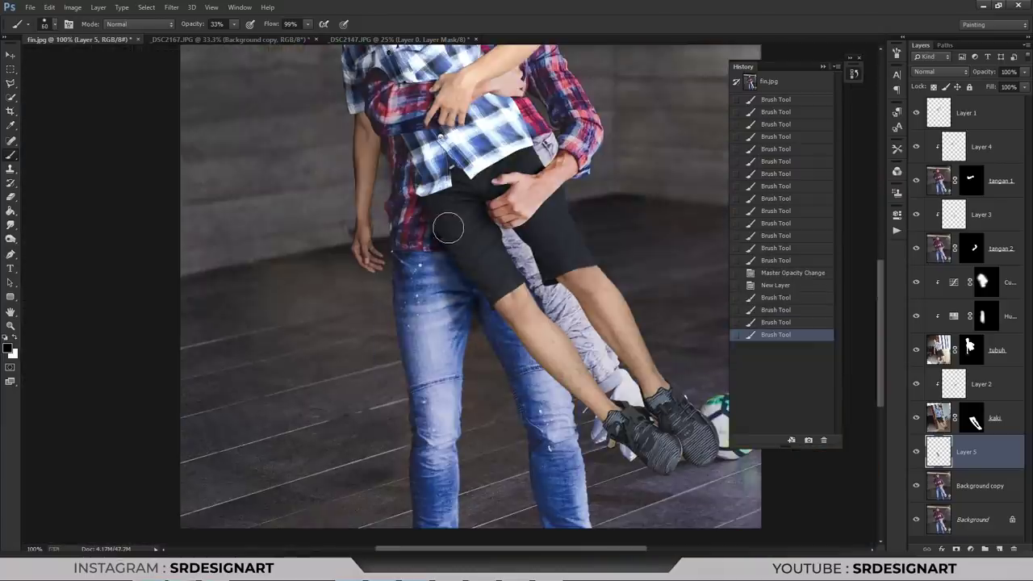
key("bracketleft")
key("bracketleft")
left_click_drag(473, 272, 557, 392)
left_click_drag(540, 349, 562, 296)
- Undo the last two leg strokes in History and repaint shadow near the shirt hem
left_click(774, 311)
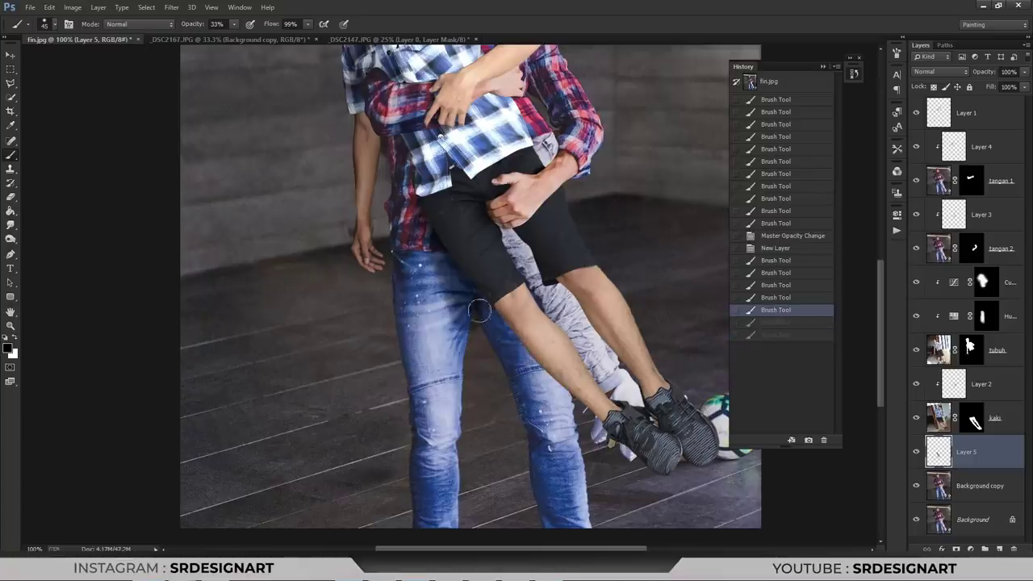
left_click_drag(420, 187, 394, 133)
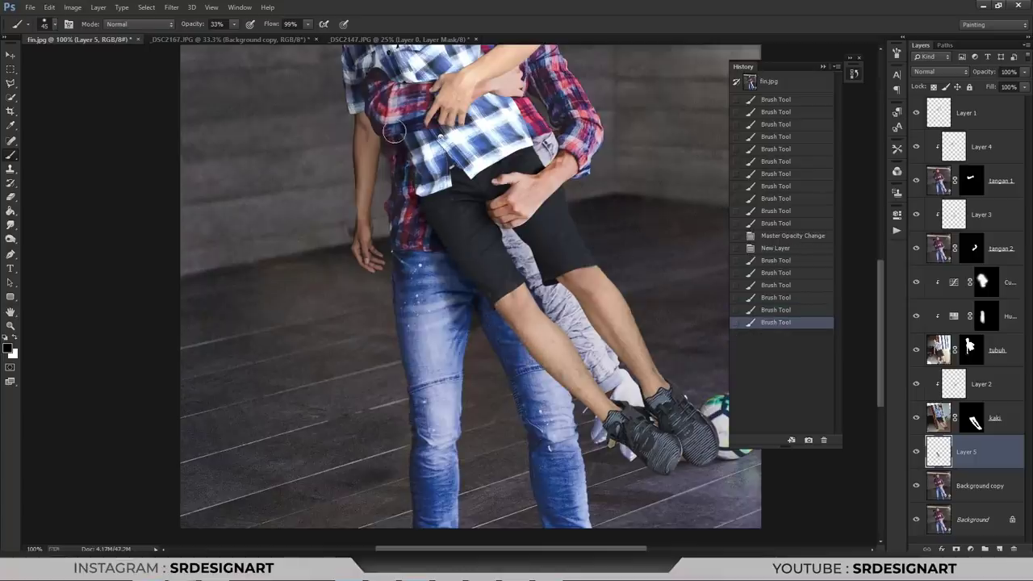
left_click(458, 249)
key("bracketright")
key("ctrl+minus")
key("ctrl+minus")
scroll(452, 425, "up", 1)
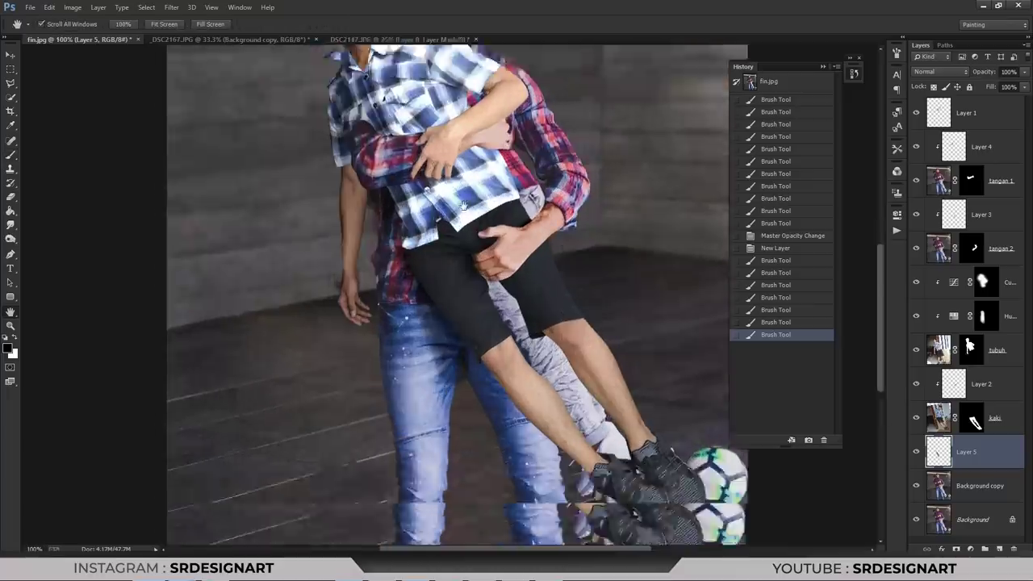
scroll(452, 388, "up", 1)
- Erase shadow spill between the legs and on the jeans with a size 2–10 eraser
left_click(11, 197)
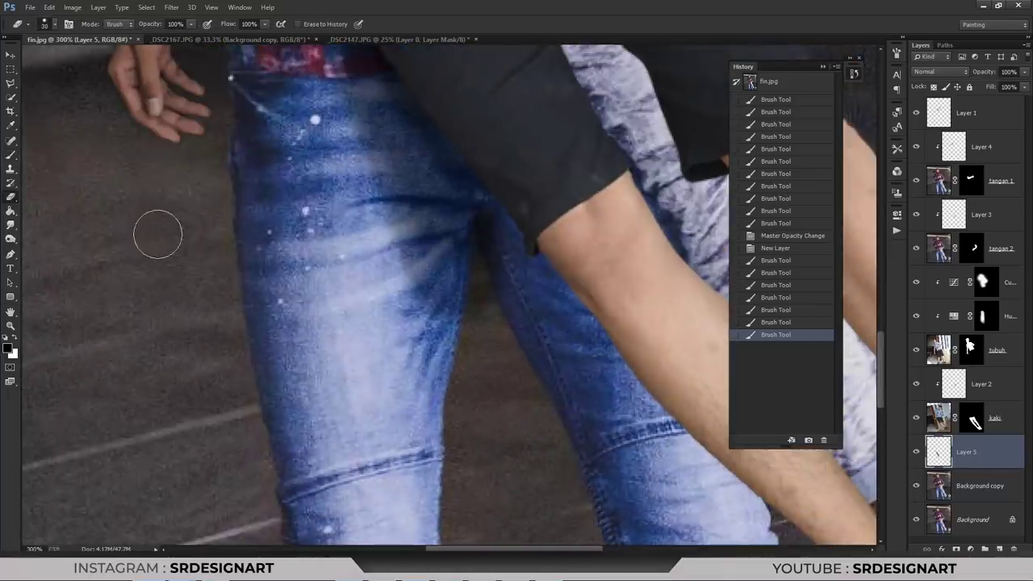
key("bracketleft")
key("bracketleft")
key("bracketleft")
mouse_move(496, 301)
left_mouse_down()
mouse_move(484, 242)
mouse_move(474, 331)
left_mouse_up()
key("bracketright")
key("bracketright")
key("bracketright")
left_click_drag(483, 283, 536, 429)
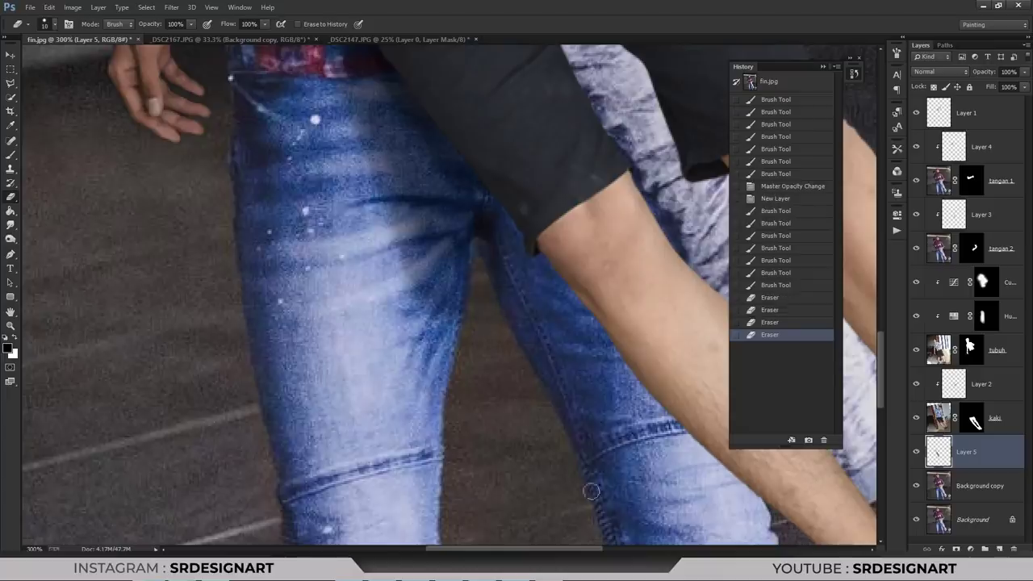
key("space")
left_click_drag(557, 361, 345, 188)
left_click(949, 494)
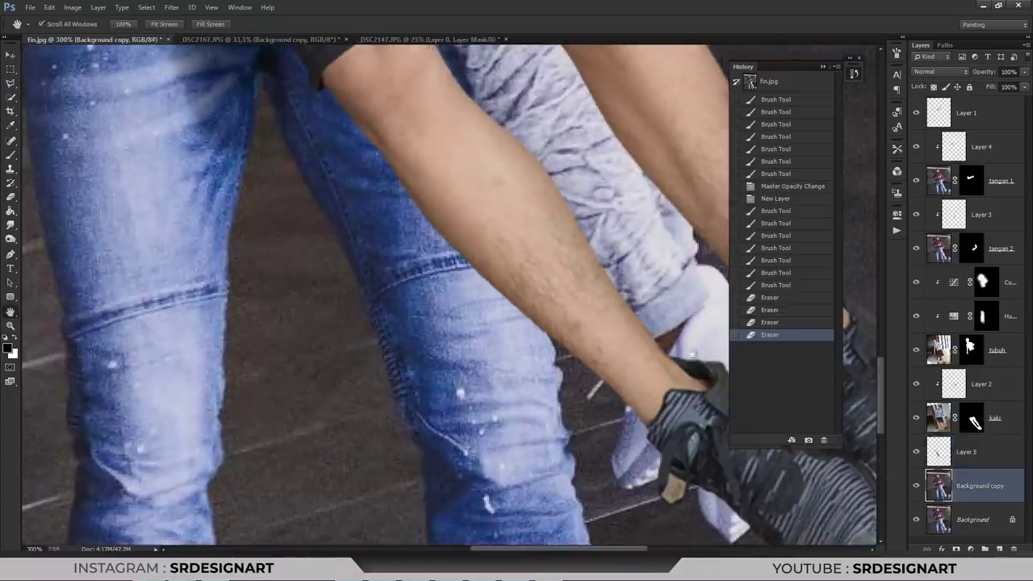
- Set a Clone Stamp source on the jeans and resize the brush to 24
left_click(10, 172)
left_click(390, 241, "alt")
mouse_move(410, 220)
left_mouse_down()
mouse_move(433, 237)
mouse_move(405, 194)
mouse_move(436, 250)
left_mouse_up()
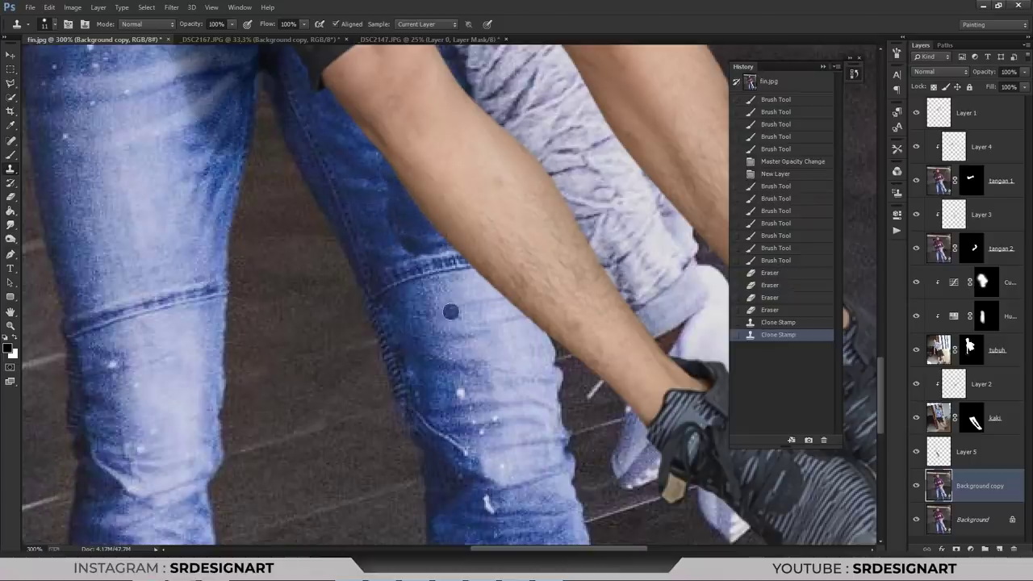
right_click(450, 308)
double_click(556, 323)
type("24")
key("Return")
- Clone over the dark patch, then revert the cloning in History and add Layer 6
mouse_move(410, 198)
left_mouse_down()
mouse_move(436, 242)
mouse_move(377, 169)
mouse_move(420, 226)
left_mouse_up()
key("alt+bracketright")
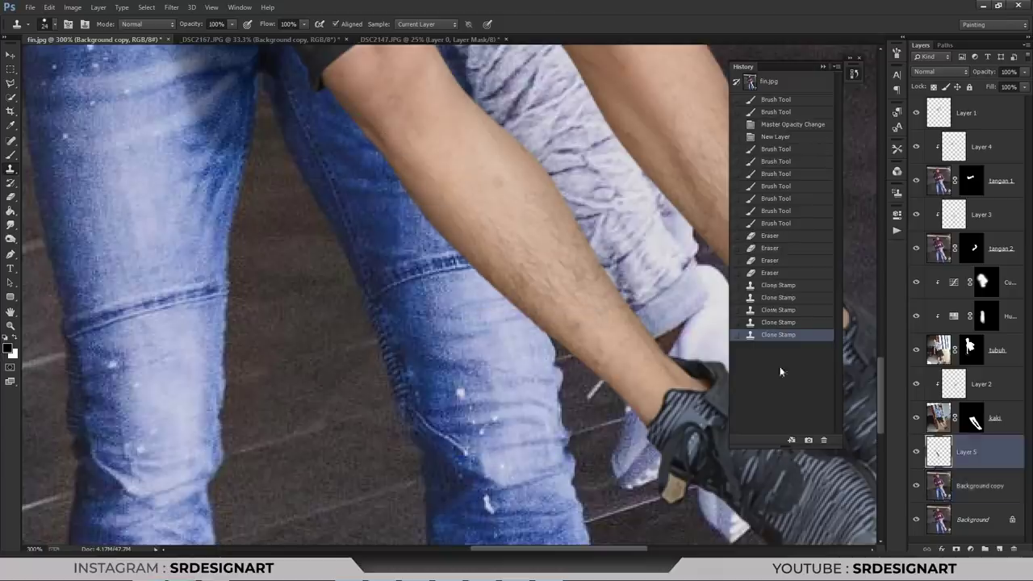
left_click(770, 273)
left_click(997, 549)
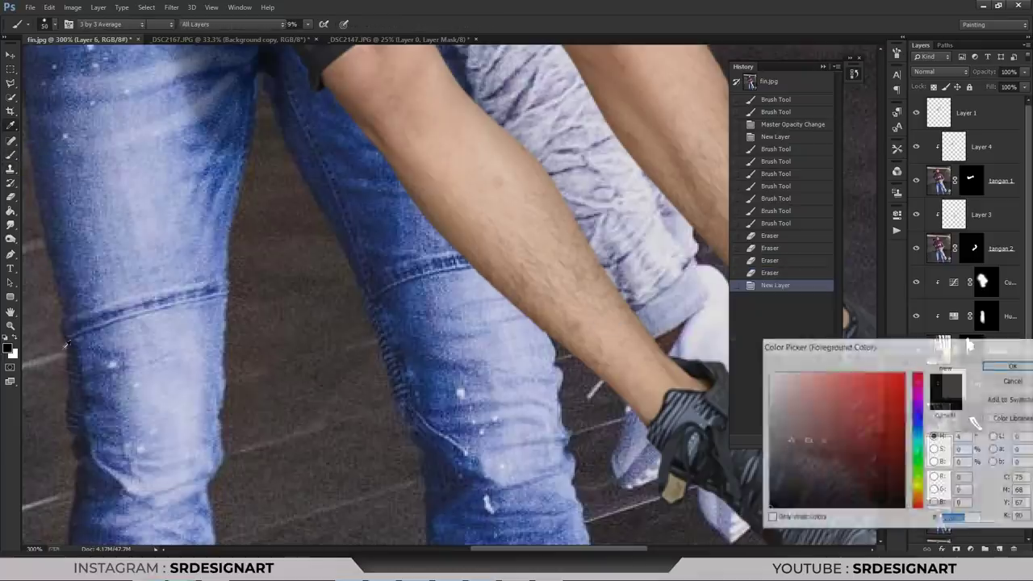
- Set the foreground colour to dark navy 0f1b3a (H223 S75 B23)
left_click(8, 348)
left_click_drag(853, 463, 870, 477)
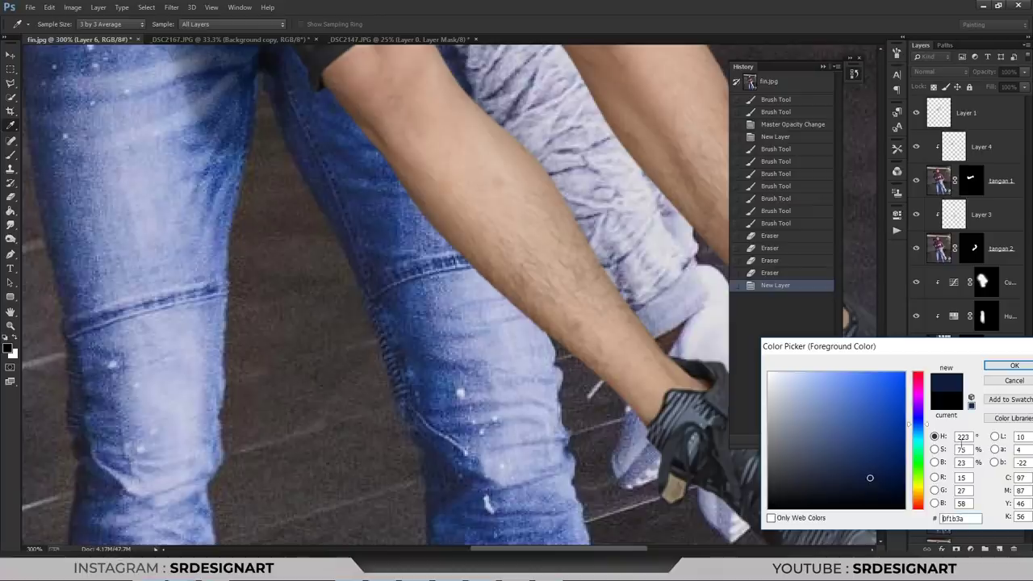
left_click(1015, 366)
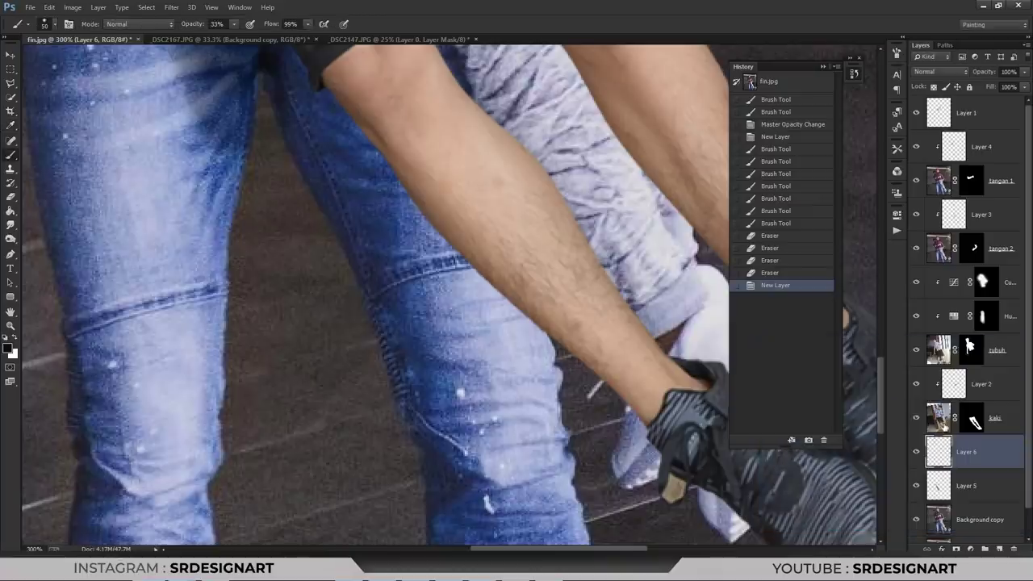
- Paint soft navy shadow with a size-90 brush on the jeans under the boy's leg
mouse_move(408, 212)
left_mouse_down()
mouse_move(484, 218)
mouse_move(461, 203)
mouse_move(404, 104)
left_mouse_up()
right_click(476, 259)
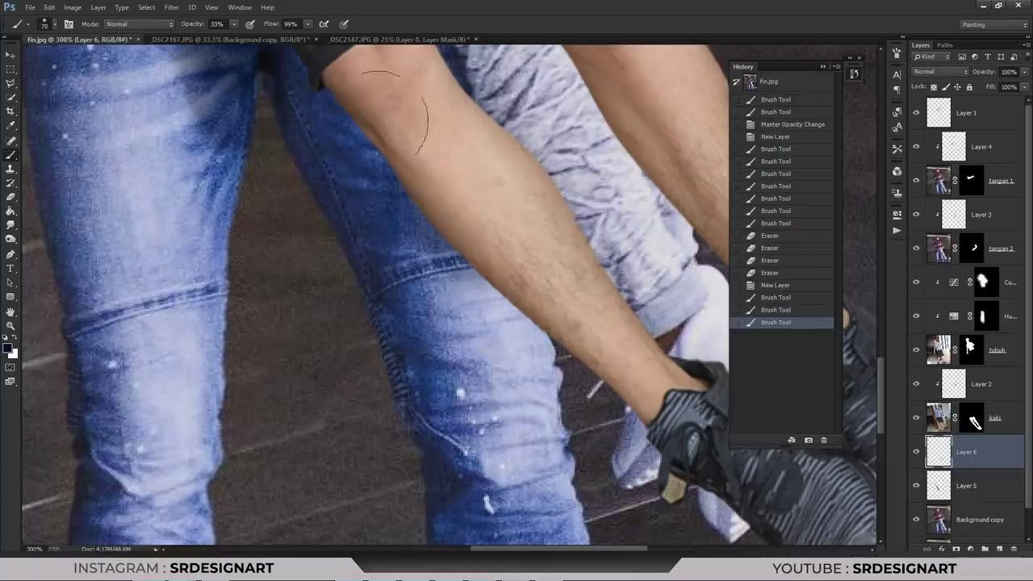
left_click_drag(348, 72, 415, 185)
key("bracketright")
key("bracketright")
left_click_drag(428, 234, 510, 292)
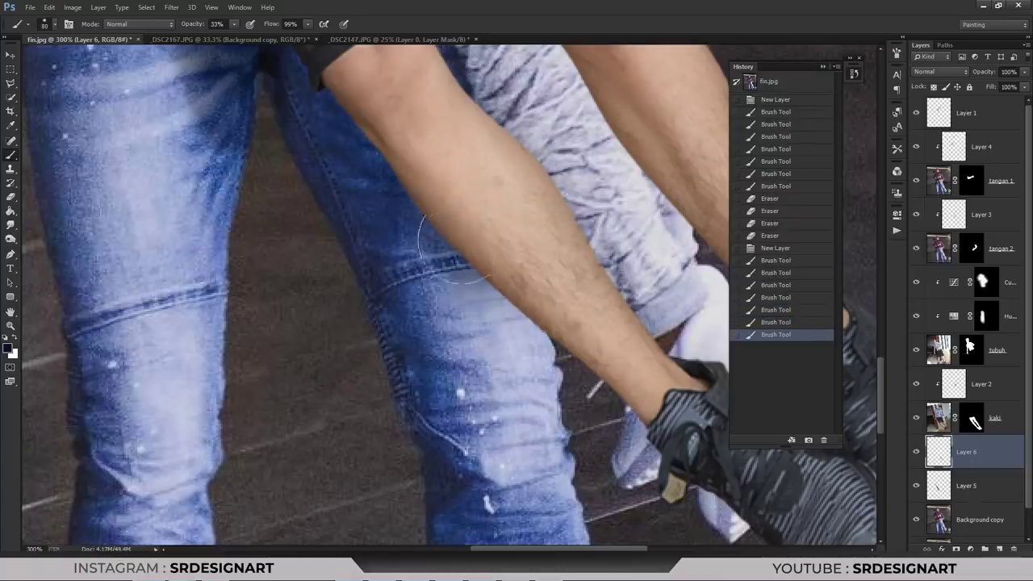
scroll(464, 270, "down", 2)
left_click_drag(421, 243, 432, 237)
left_click(988, 365)
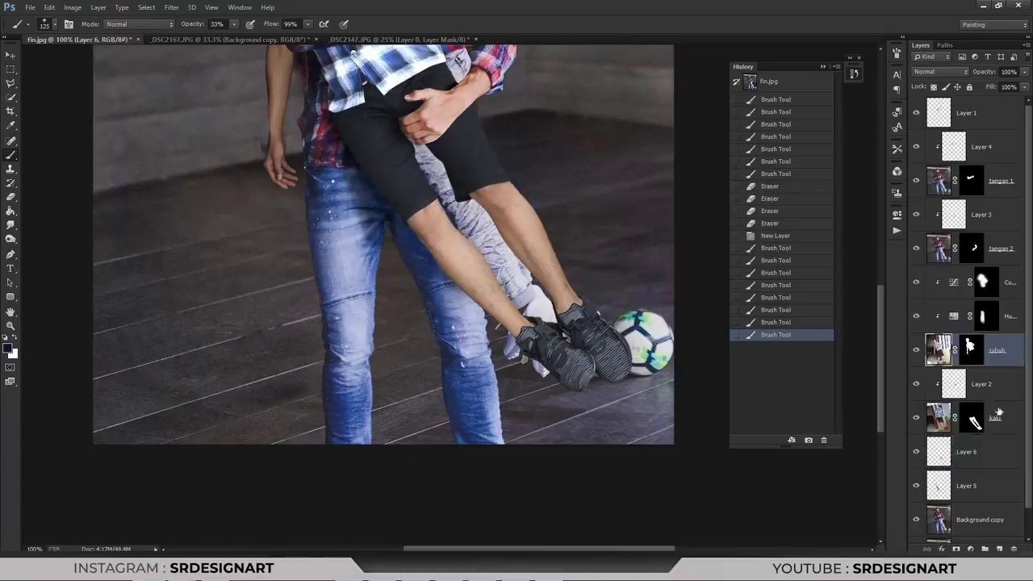
- Add a Curves adjustment above kaki, pull the midpoint down, and fill its mask black
left_click(970, 549)
left_click(836, 373)
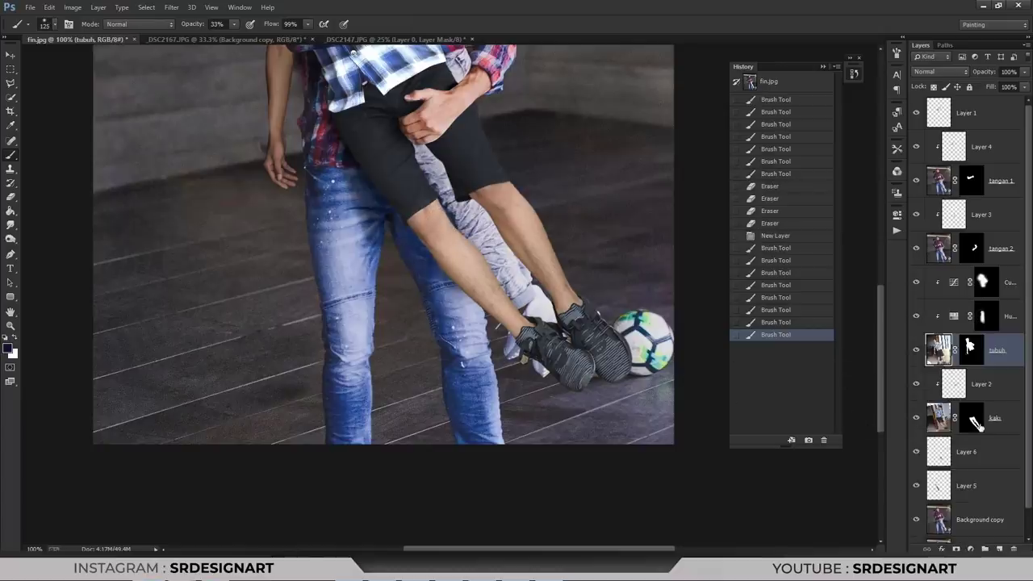
left_click(996, 423)
left_click(970, 549)
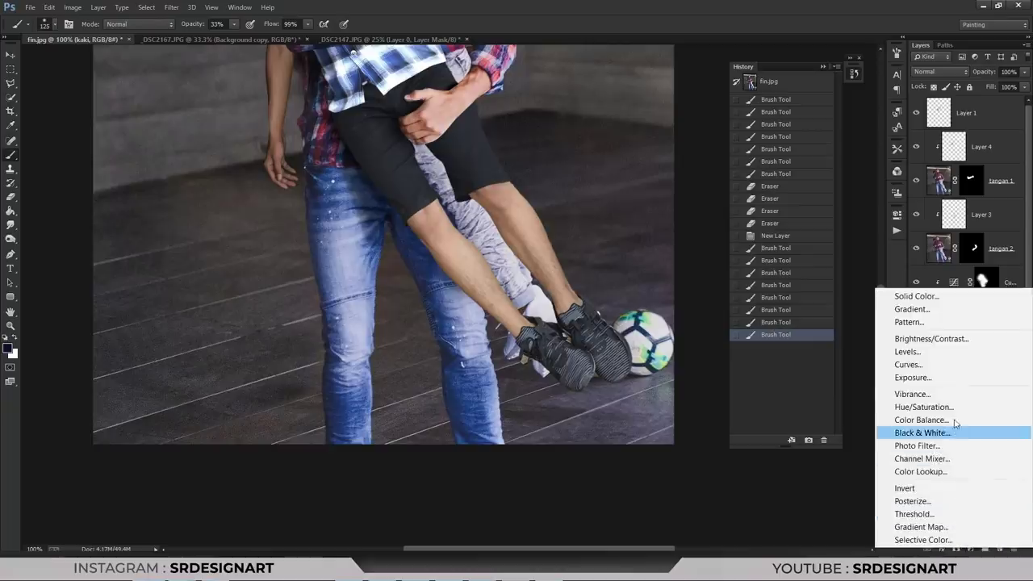
left_click(904, 362)
left_click_drag(830, 313, 828, 321)
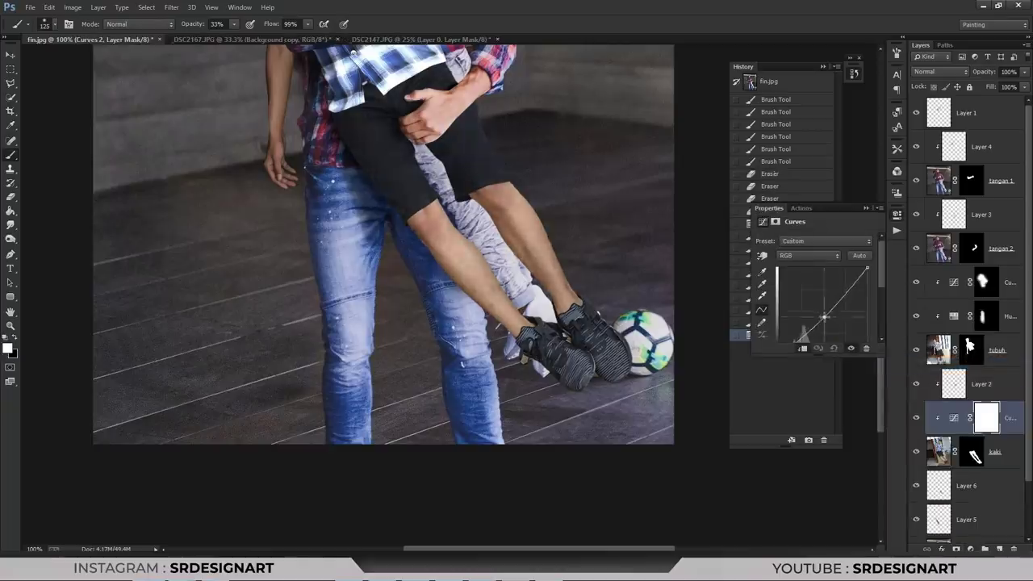
left_click(865, 209)
key("ctrl+BackSpace")
- Paint the curves darkening back in along the boy's legs and around his shoes
mouse_move(501, 335)
left_mouse_down()
mouse_move(528, 359)
mouse_move(456, 274)
left_mouse_up()
mouse_move(452, 278)
left_mouse_down()
mouse_move(485, 303)
mouse_move(476, 190)
mouse_move(533, 267)
left_mouse_up()
left_click(553, 290)
key("bracketright")
key("bracketright")
mouse_move(401, 111)
left_mouse_down()
mouse_move(411, 161)
mouse_move(341, 143)
mouse_move(380, 202)
left_mouse_up()
mouse_move(380, 202)
left_mouse_down()
mouse_move(412, 265)
mouse_move(355, 154)
left_mouse_up()
left_click_drag(419, 230, 581, 380)
mouse_move(541, 339)
left_mouse_down()
mouse_move(597, 371)
mouse_move(581, 364)
left_mouse_up()
mouse_move(589, 347)
left_mouse_down()
mouse_move(600, 361)
mouse_move(581, 347)
left_mouse_up()
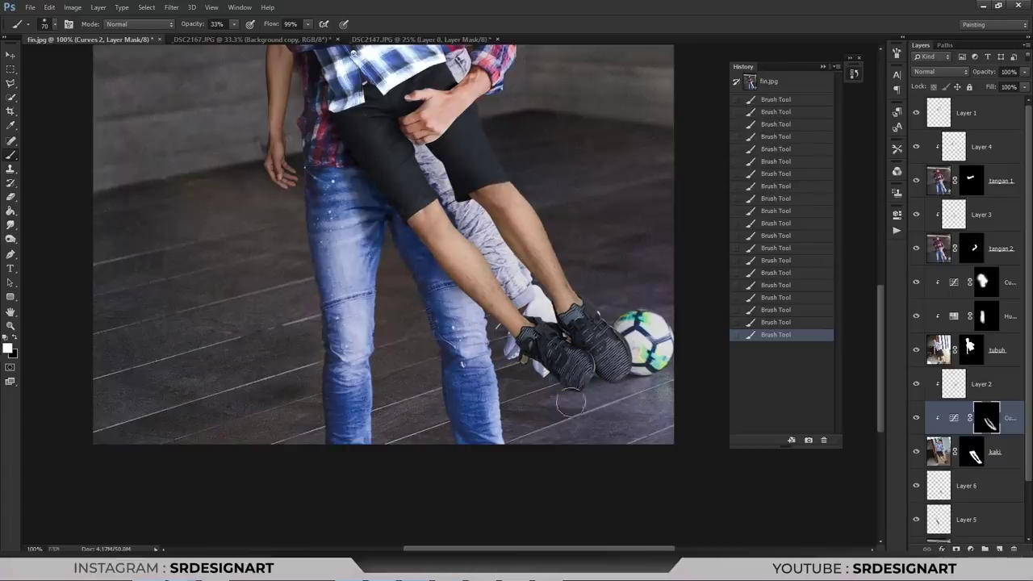
- Zoom in to inspect the boy's leg, then return to the full view
scroll(532, 305, "up", 1)
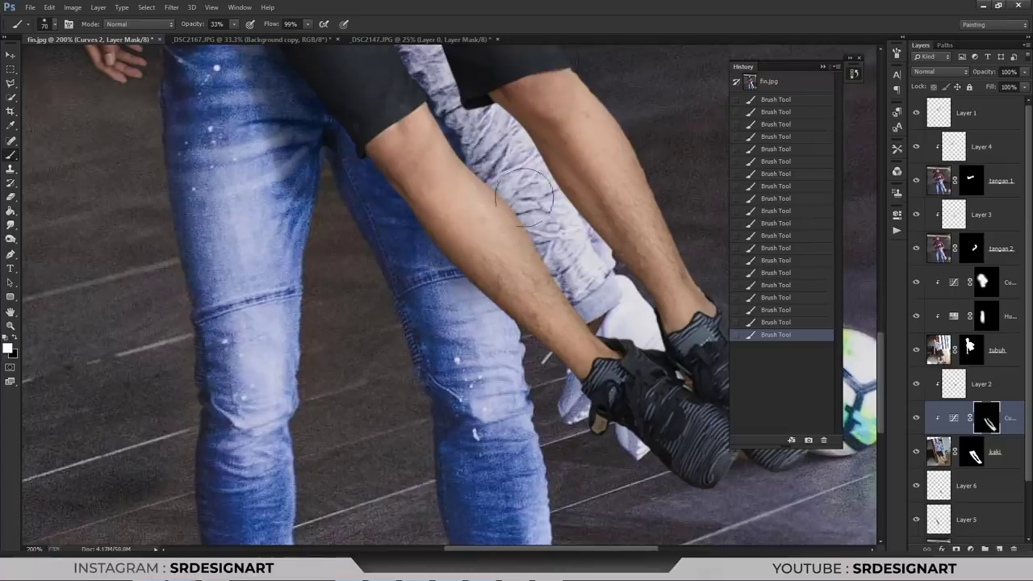
mouse_move(507, 226)
left_mouse_down()
mouse_move(525, 428)
mouse_move(525, 226)
mouse_move(571, 319)
left_mouse_up()
key("ctrl+minus")
scroll(997, 479, "down", 1)
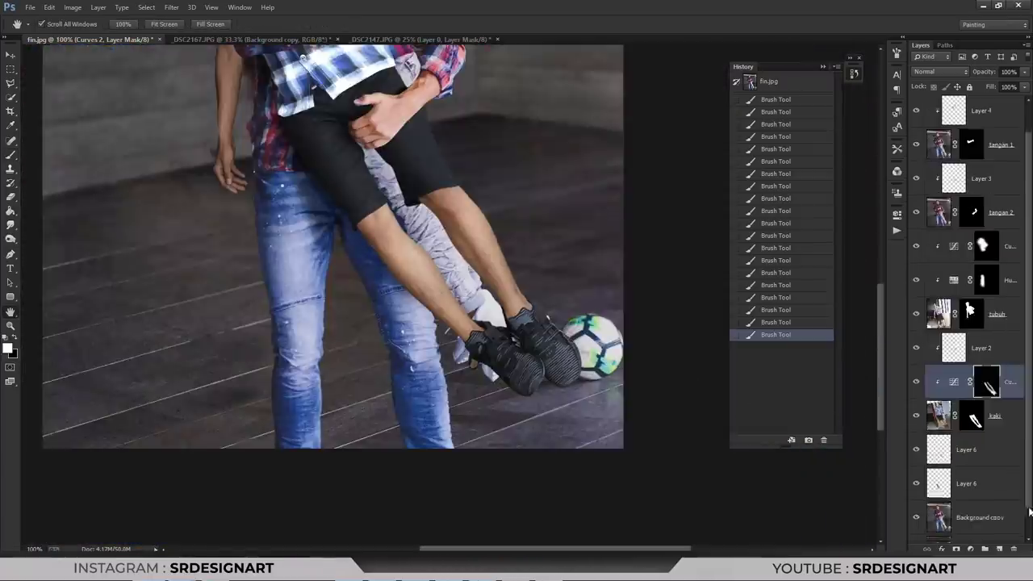
- Select Background copy and bring the arm area into view with the Clone Stamp ready
scroll(989, 476, "down", 1)
left_click(976, 492)
mouse_move(544, 248)
left_mouse_down()
mouse_move(515, 325)
mouse_move(540, 448)
left_mouse_up()
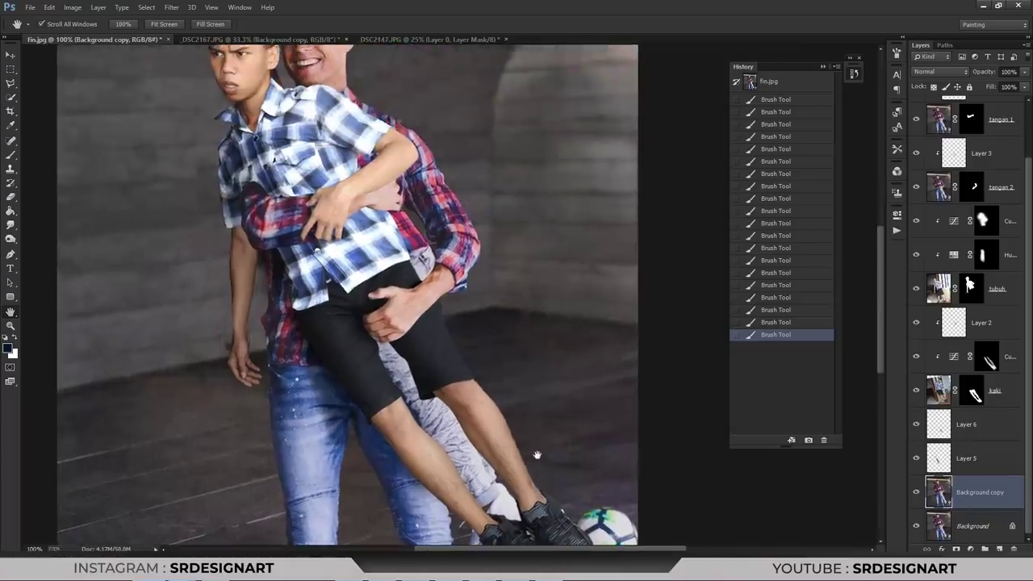
scroll(426, 253, "up", 1)
scroll(425, 252, "up", 1)
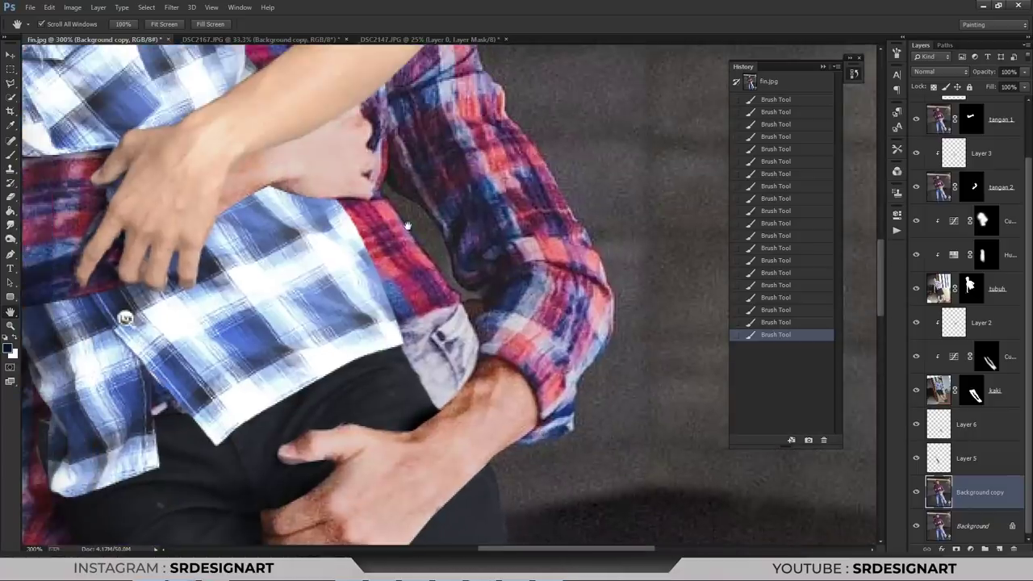
scroll(423, 237, "down", 3)
scroll(434, 289, "up", 1)
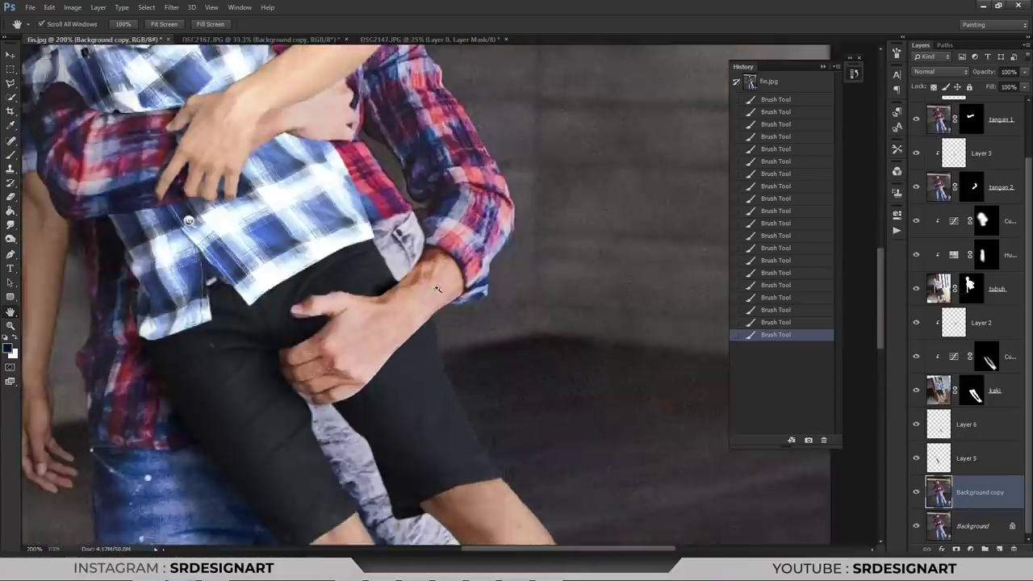
scroll(441, 291, "up", 1)
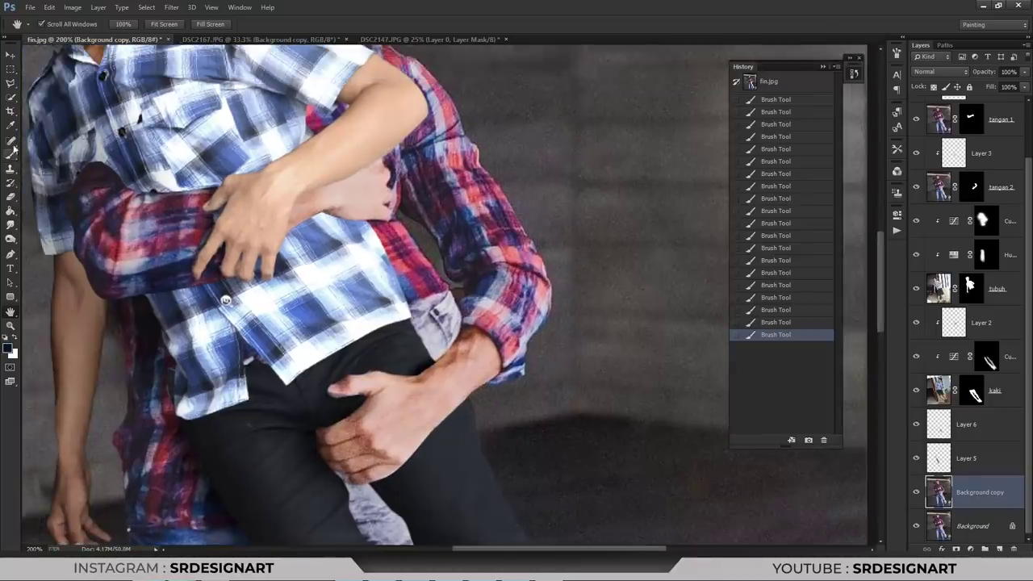
left_click(10, 172)
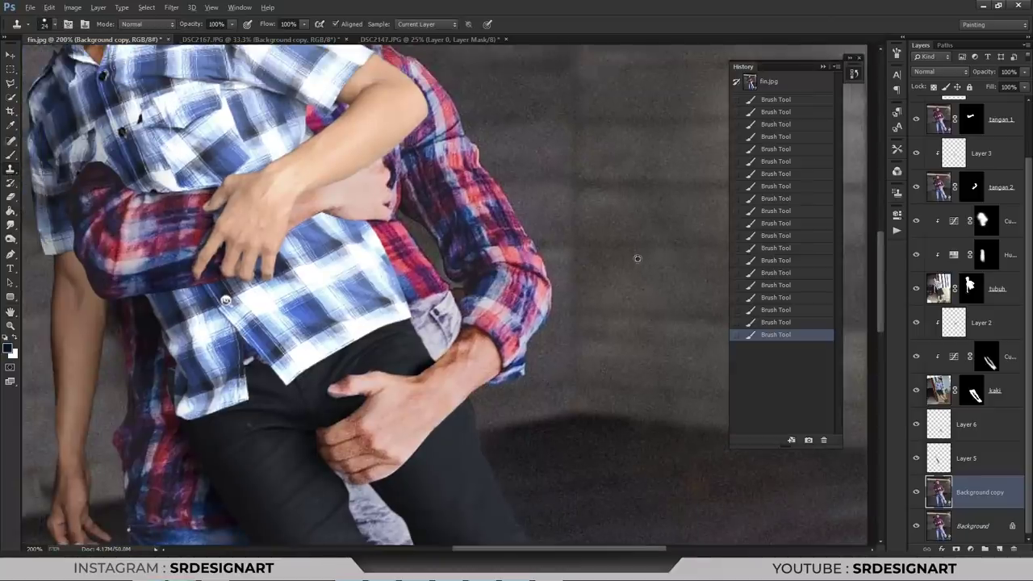
scroll(632, 270, "down", 1)
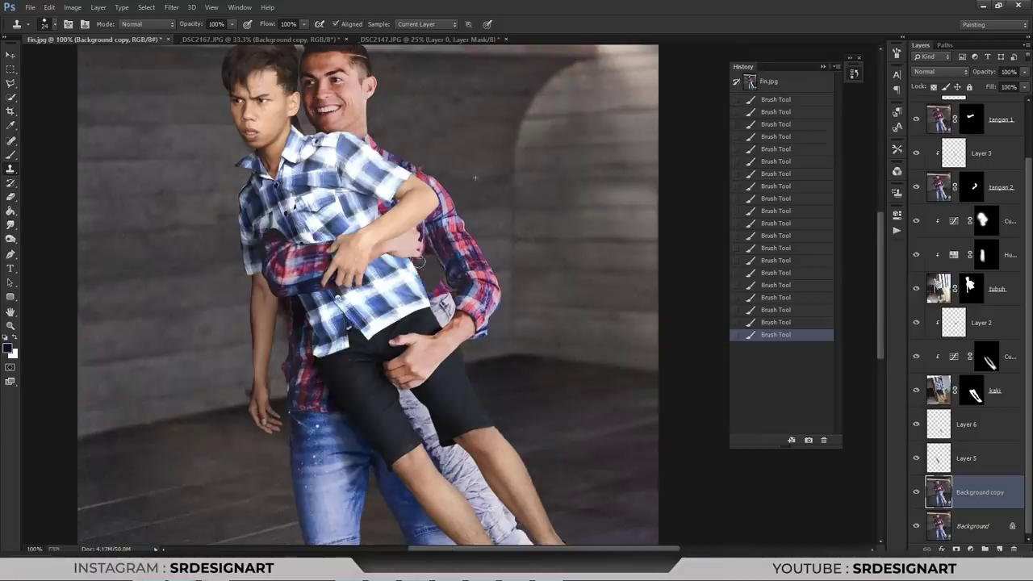
- Clone over the shirt edge near the arm, then undo those touch-ups in History
left_click_drag(418, 261, 450, 312)
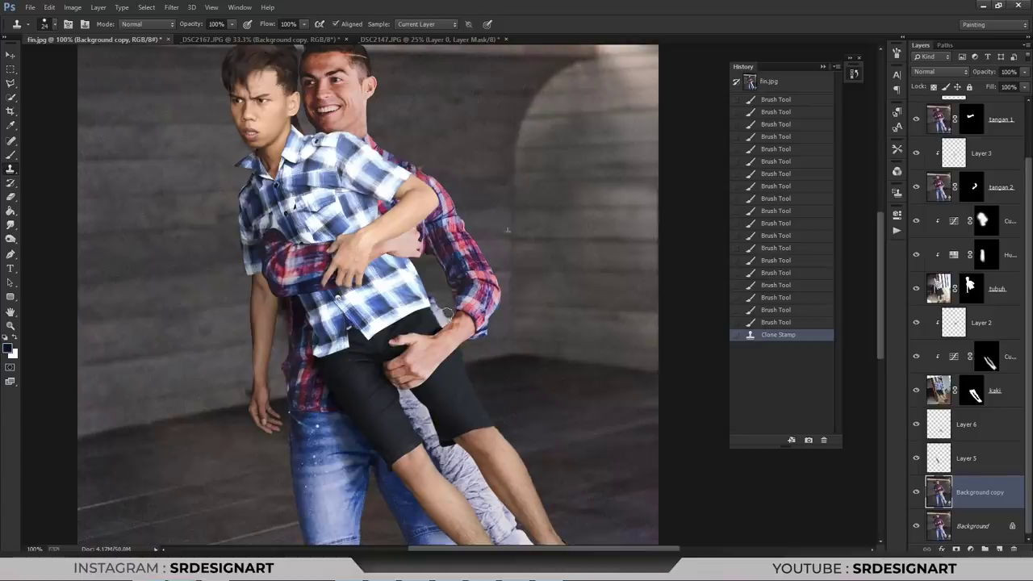
left_click_drag(422, 257, 408, 254)
left_click_drag(425, 290, 431, 272)
left_click_drag(431, 272, 440, 296)
left_click(747, 298)
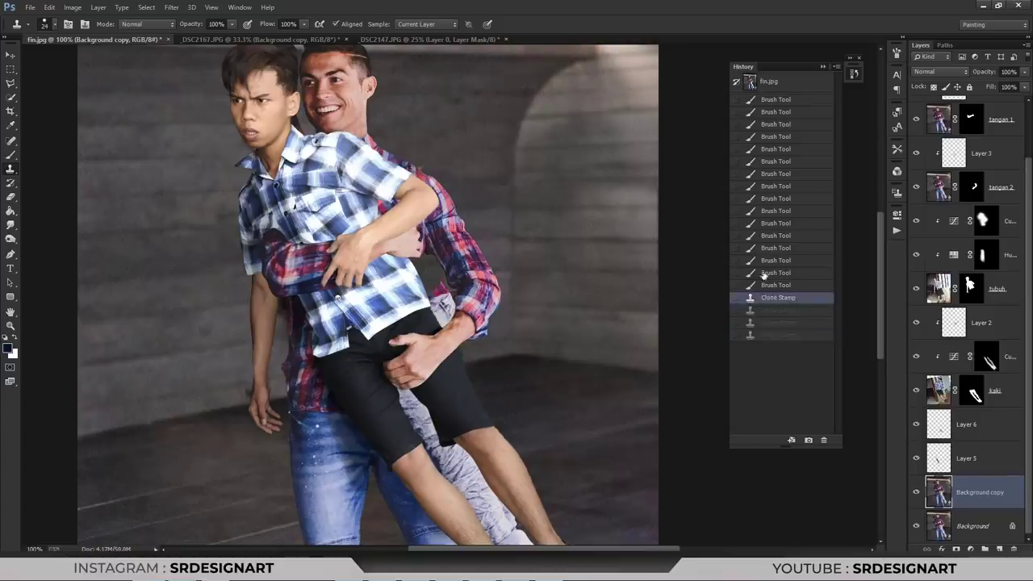
left_click(954, 357)
left_click(763, 210)
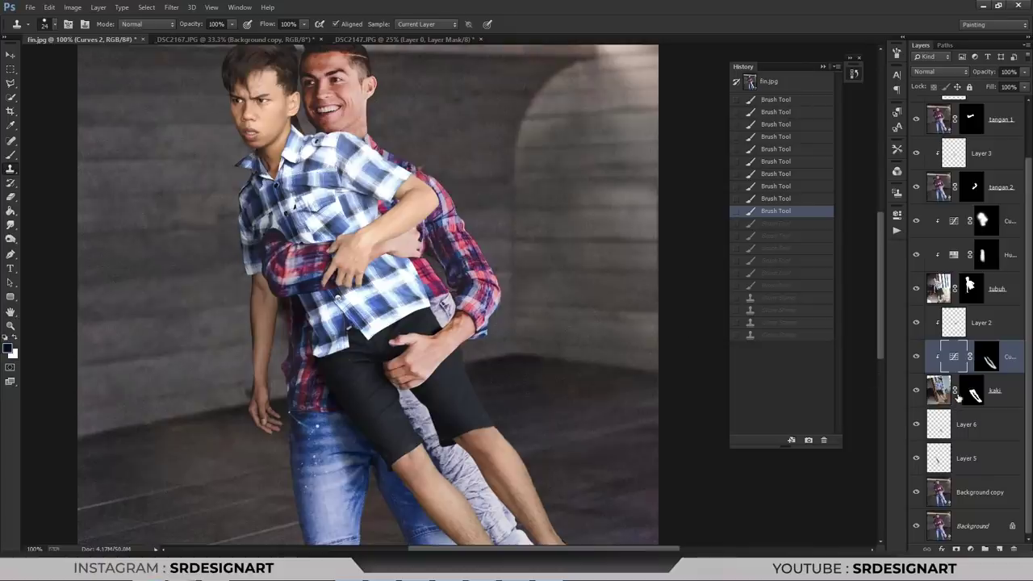
- Reselect Background copy and clone wall texture beside the man's arm
left_click(964, 494)
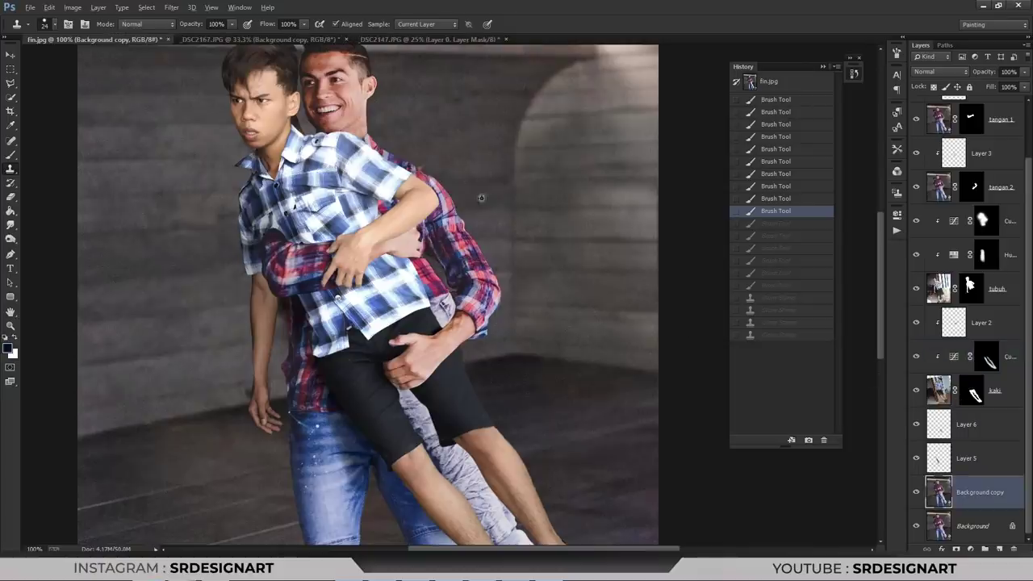
mouse_move(432, 264)
left_mouse_down()
mouse_move(428, 253)
mouse_move(456, 345)
left_mouse_up()
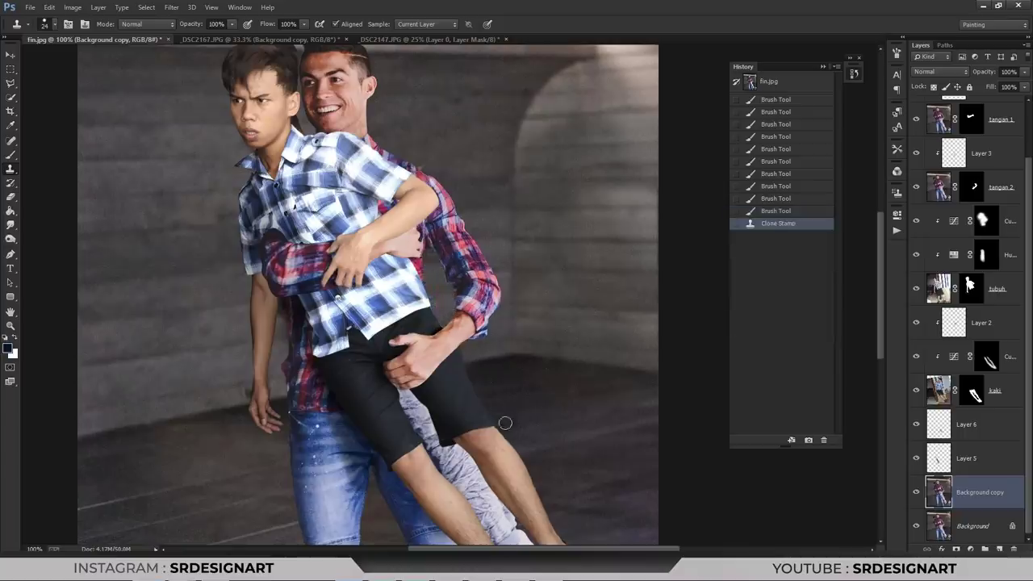
left_click_drag(480, 411, 489, 205)
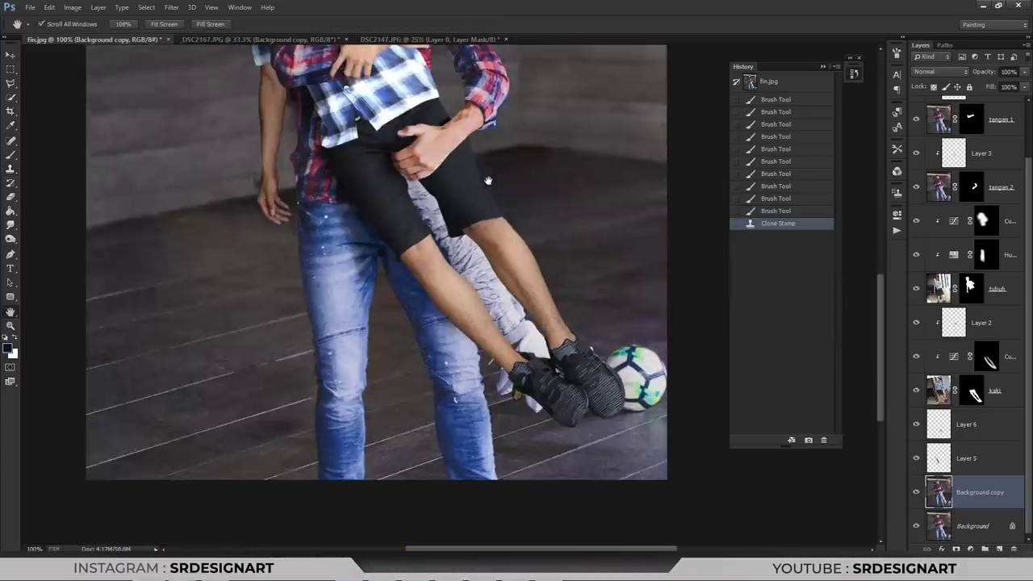
left_click(10, 173)
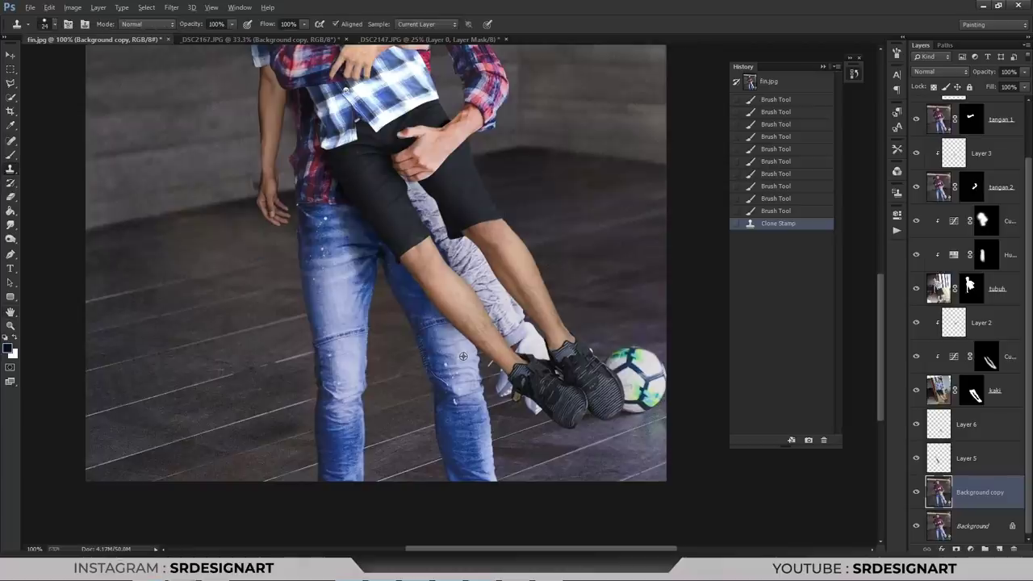
- Copy a rectangular patch of the man's jeans to a new layer and rotate it behind the boy's leg
left_click(10, 70)
left_click_drag(290, 201, 376, 355)
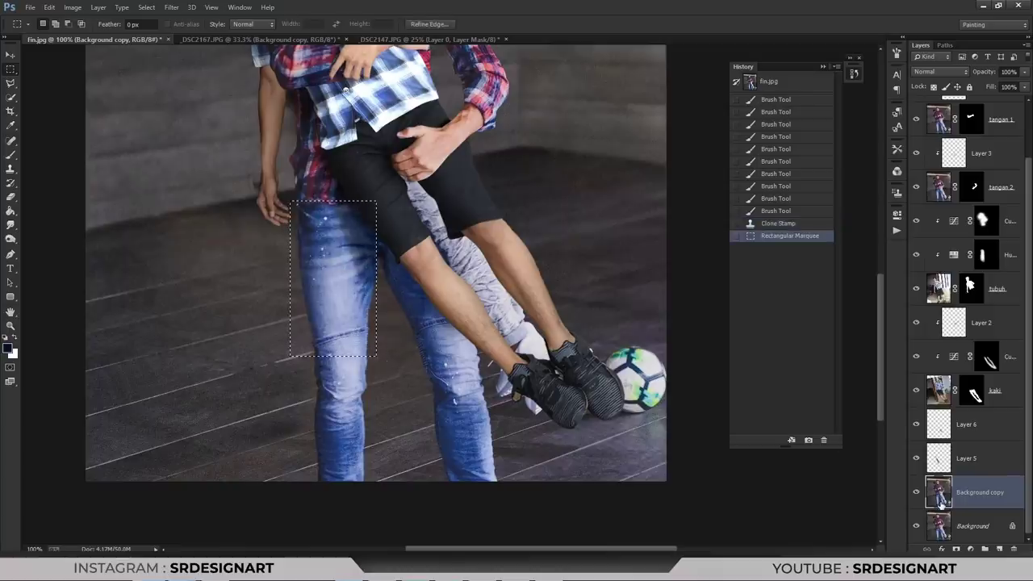
key("ctrl+j")
key("ctrl+t")
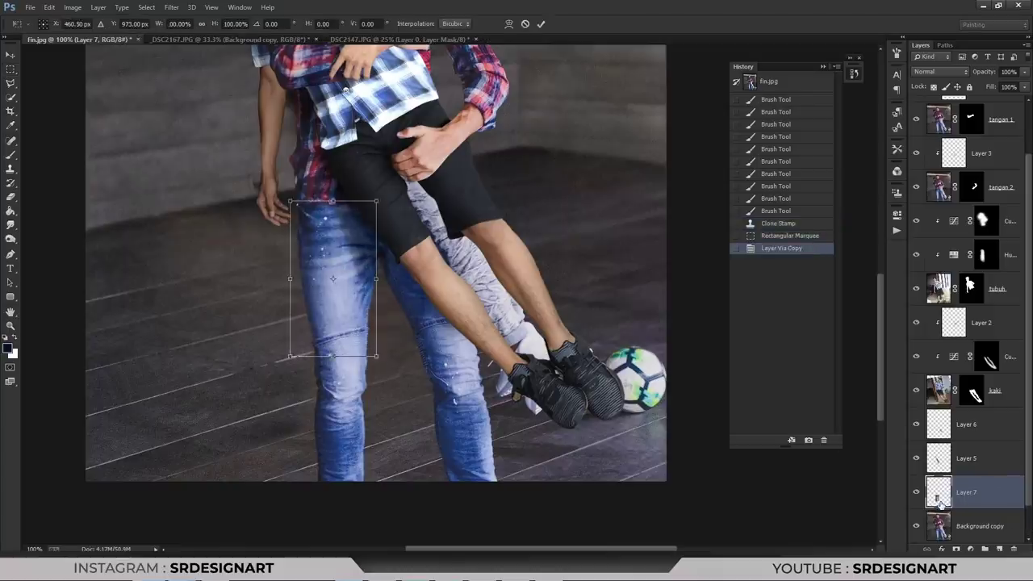
left_click_drag(317, 317, 399, 279)
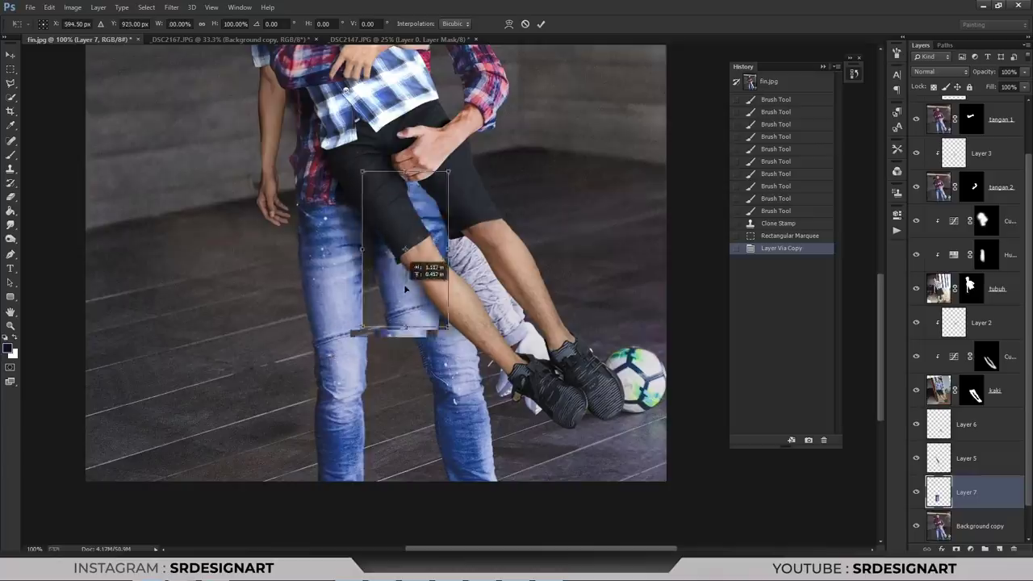
mouse_move(330, 238)
left_mouse_down()
mouse_move(335, 268)
mouse_move(367, 249)
mouse_move(554, 219)
mouse_move(431, 270)
mouse_move(425, 296)
left_mouse_up()
key("Return")
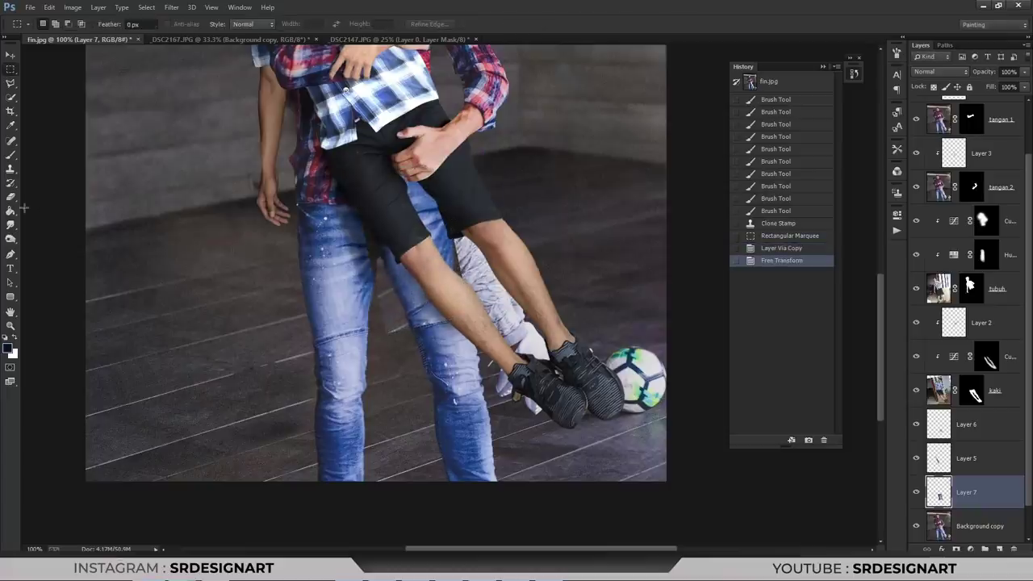
- Erase the jeans patch's hard edges along the boy's leg with a smaller eraser
key("e")
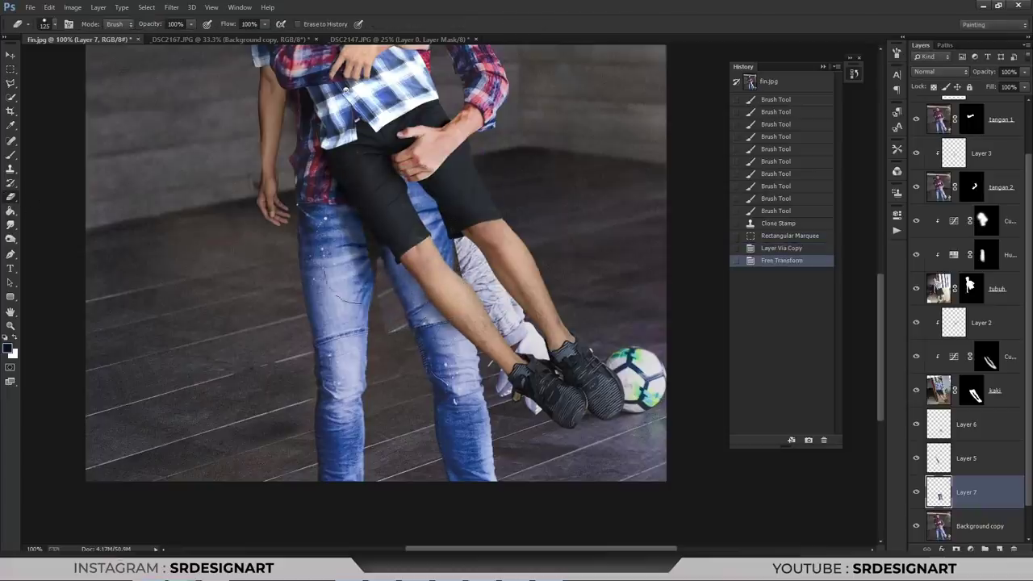
key("bracketleft")
key("bracketleft")
key("bracketleft")
left_click(380, 267)
left_click(388, 271)
left_click(396, 278)
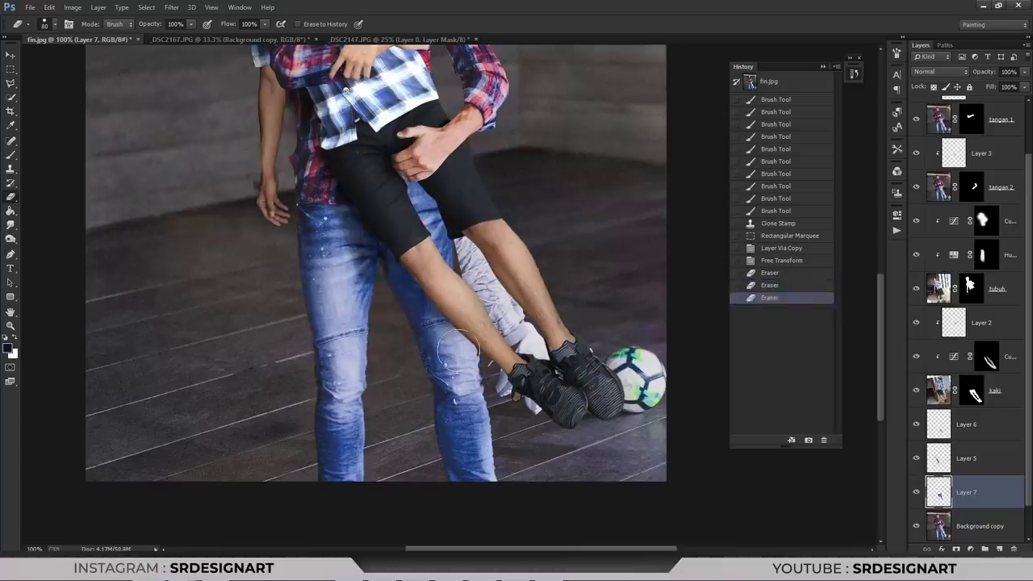
left_click(500, 268)
left_click_drag(461, 237, 459, 268)
left_click_drag(459, 271, 465, 284)
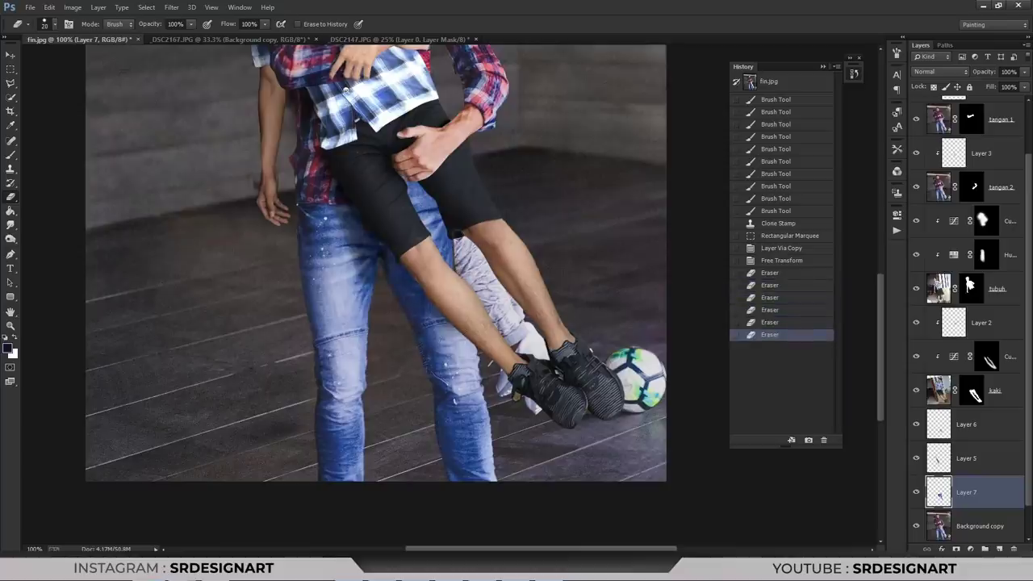
left_click(479, 328)
left_click(479, 327)
- Tilt the patch slightly counterclockwise and darken it with Hue/Saturation Lightness -49
key("ctrl+t")
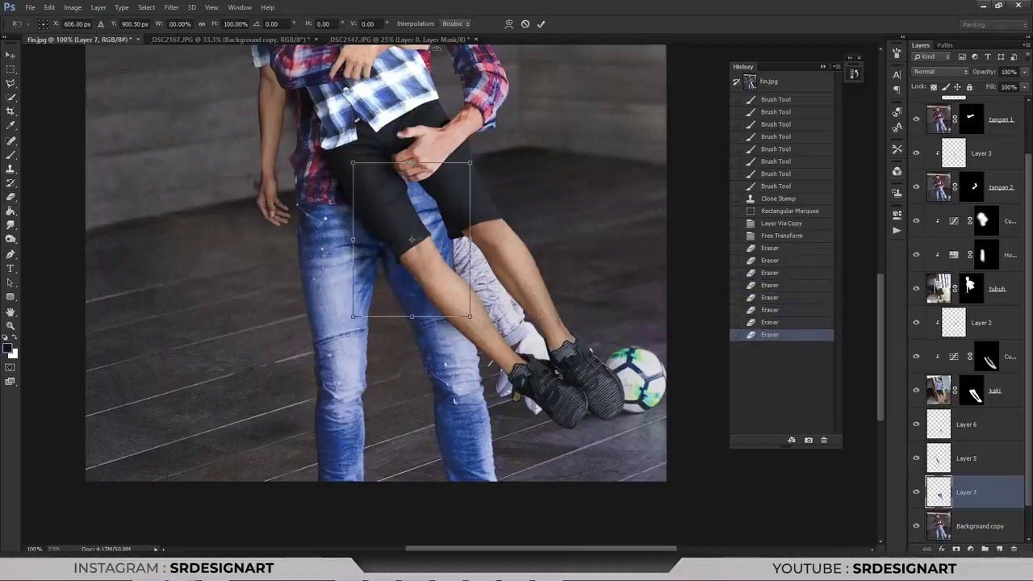
left_click_drag(348, 316, 361, 328)
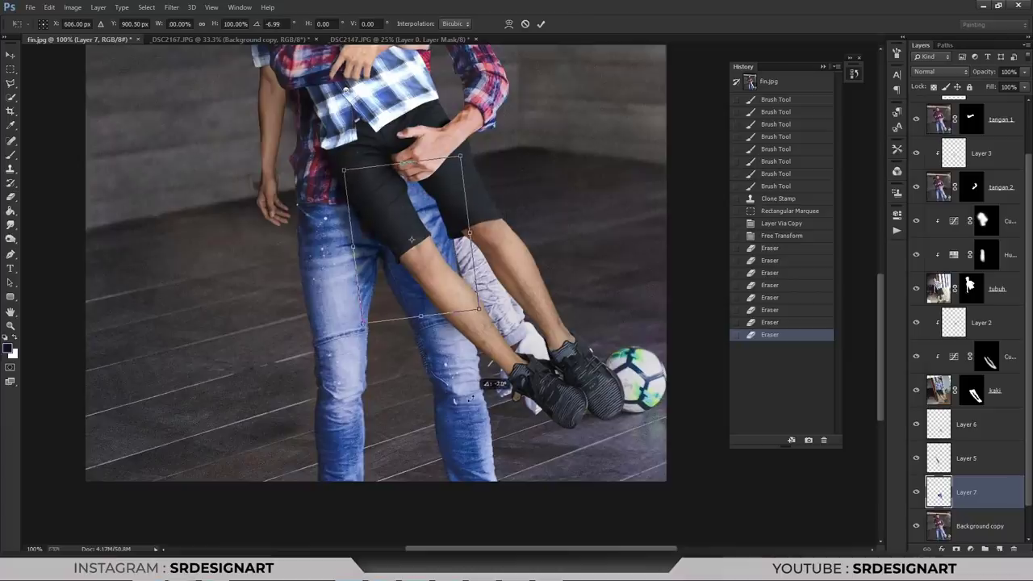
key("Return")
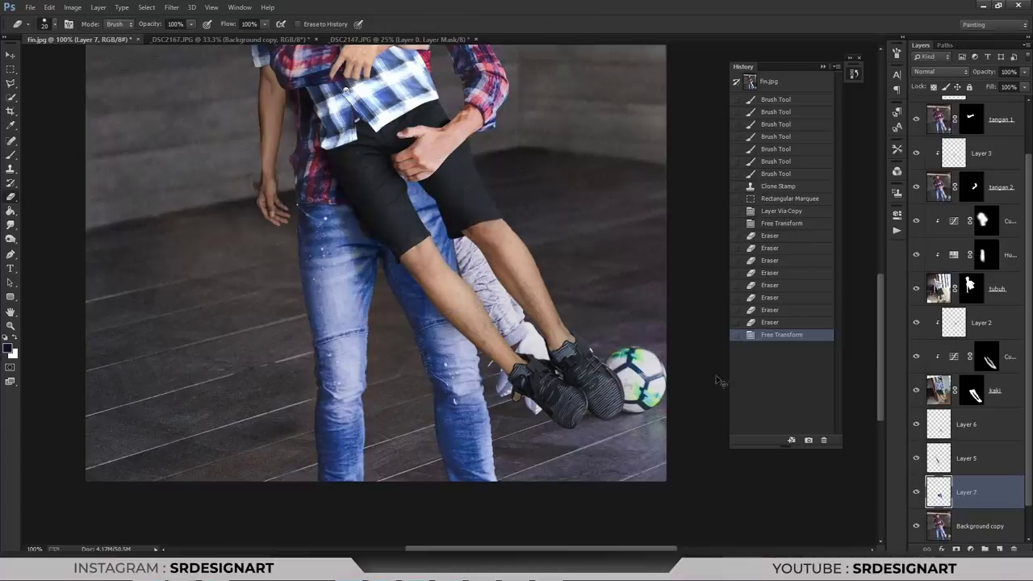
key("ctrl+u")
left_click_drag(811, 229, 785, 232)
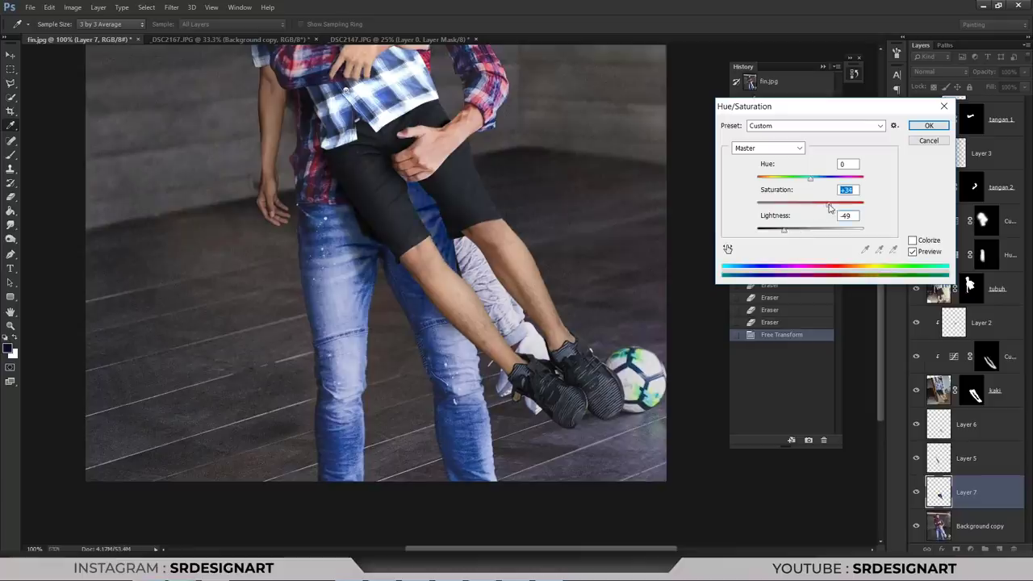
- Apply the darkening, then give Layer 7 a second Hue/Saturation of Saturation -22, Lightness -21
key("Return")
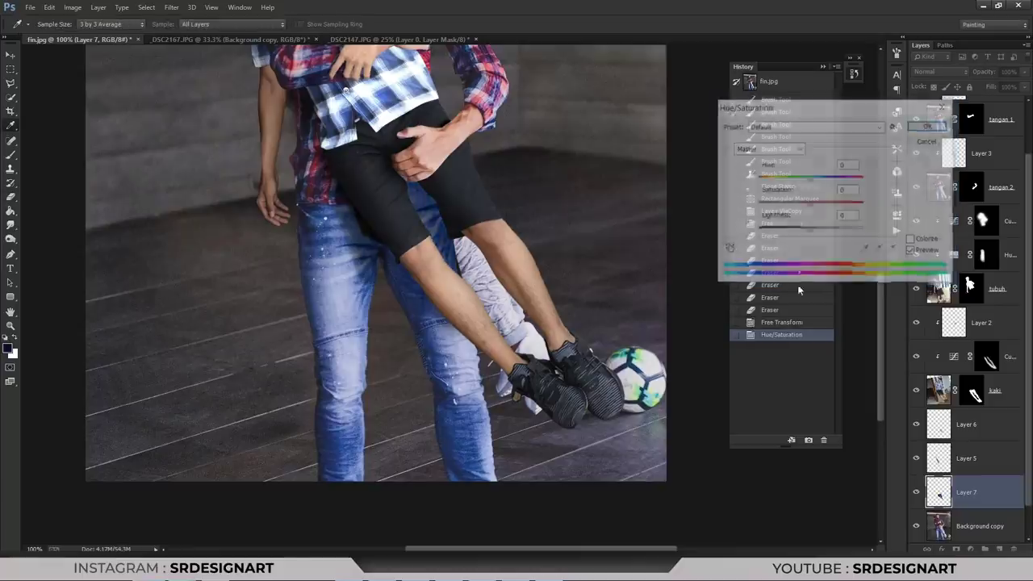
key("ctrl+u")
left_click_drag(811, 202, 799, 203)
left_click(801, 229)
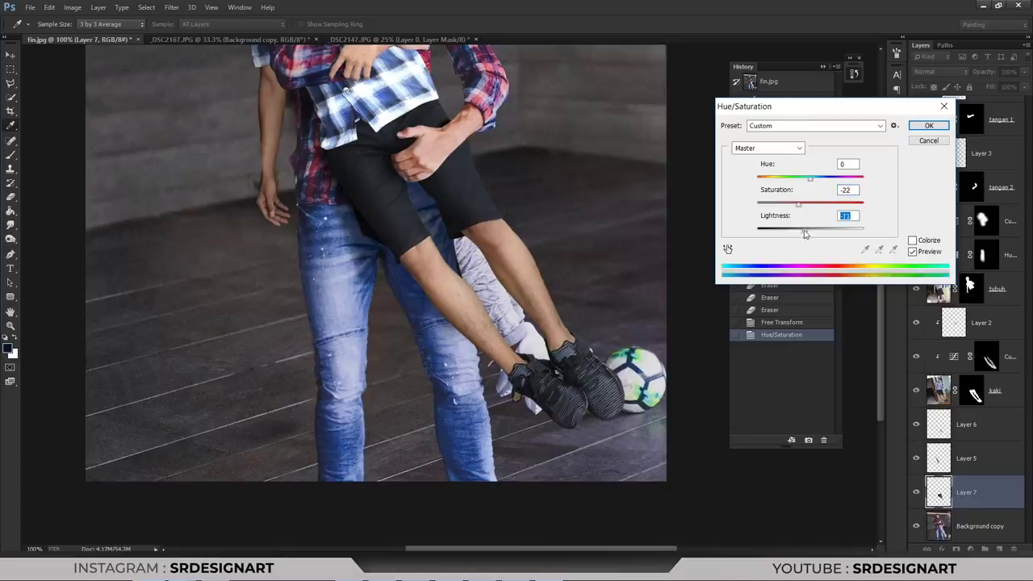
key("Return")
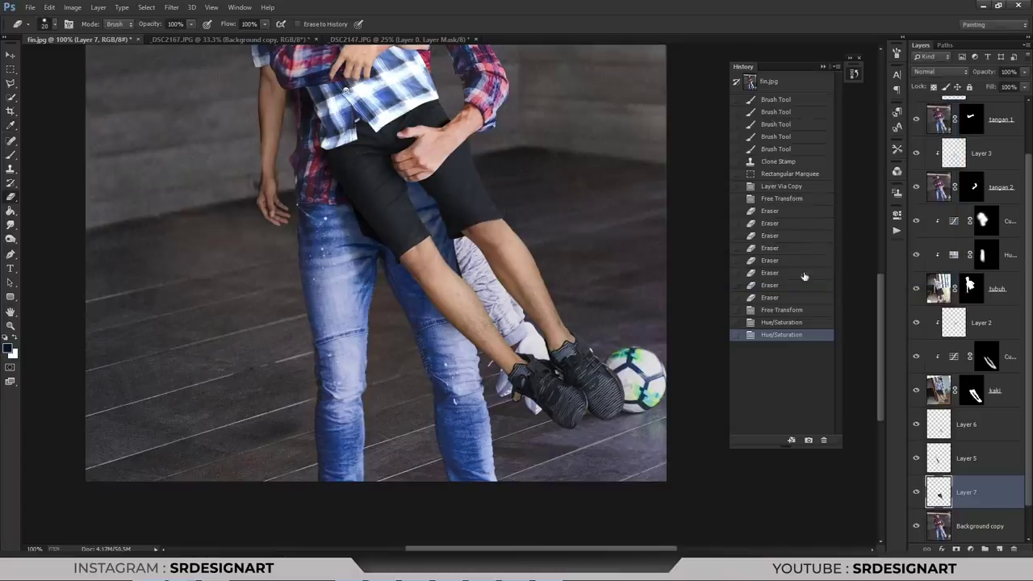
key("ctrl+minus")
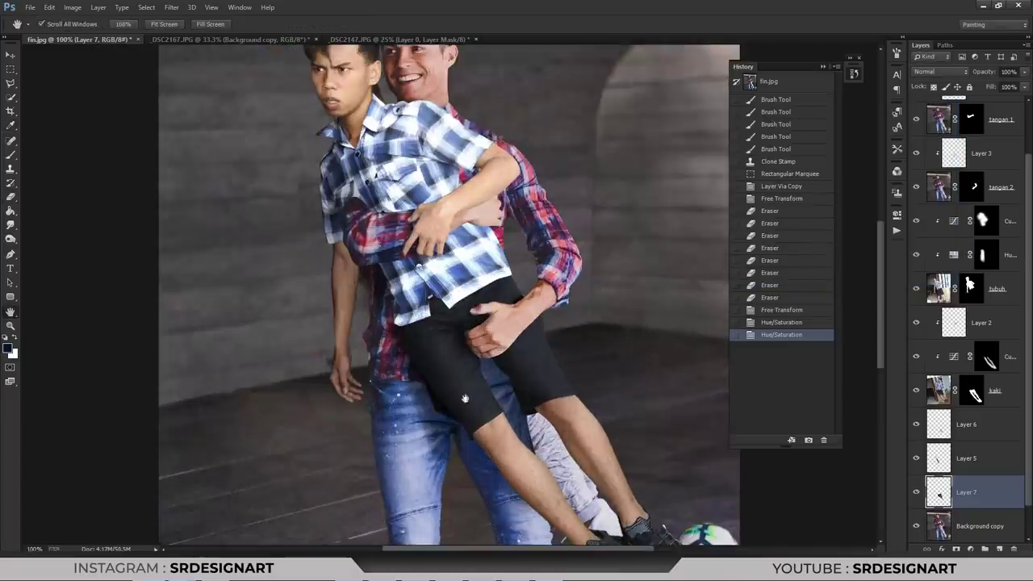
- Erase a stray strip near the boy's arm and frame the legs, shoes and ball
scroll(323, 307, "up", 5)
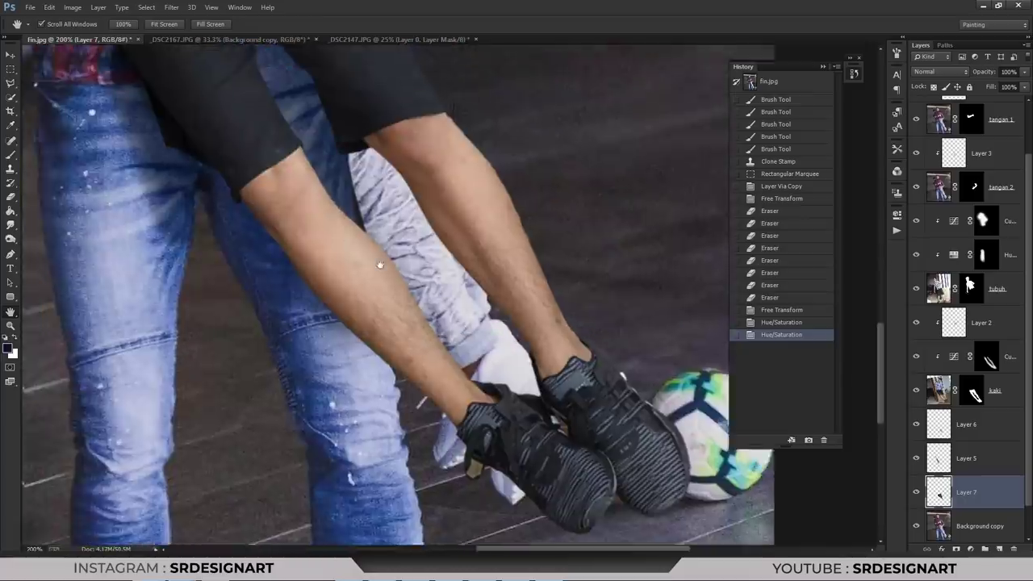
left_click_drag(379, 265, 449, 339)
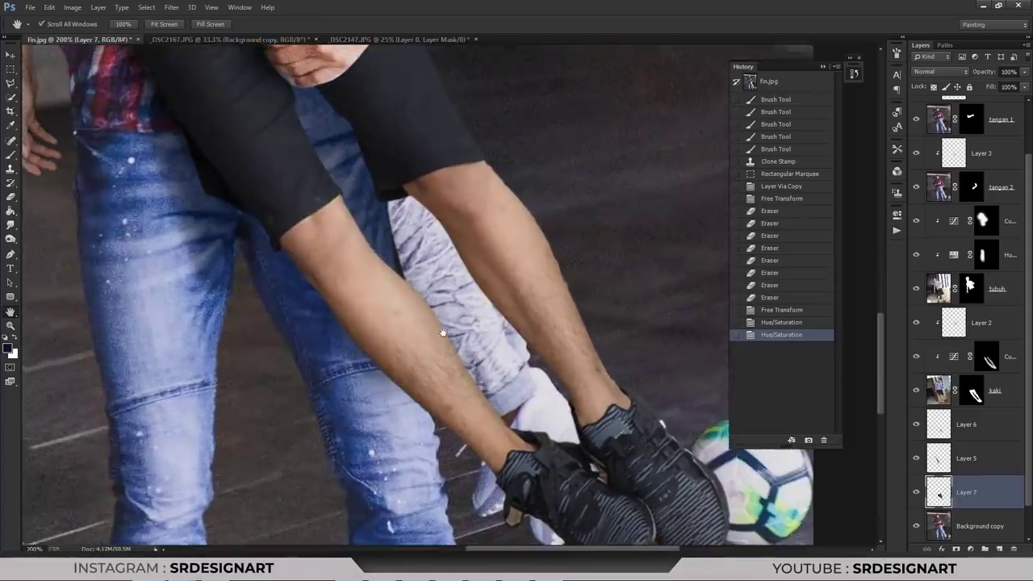
left_click_drag(410, 273, 402, 202)
key("ctrl+0")
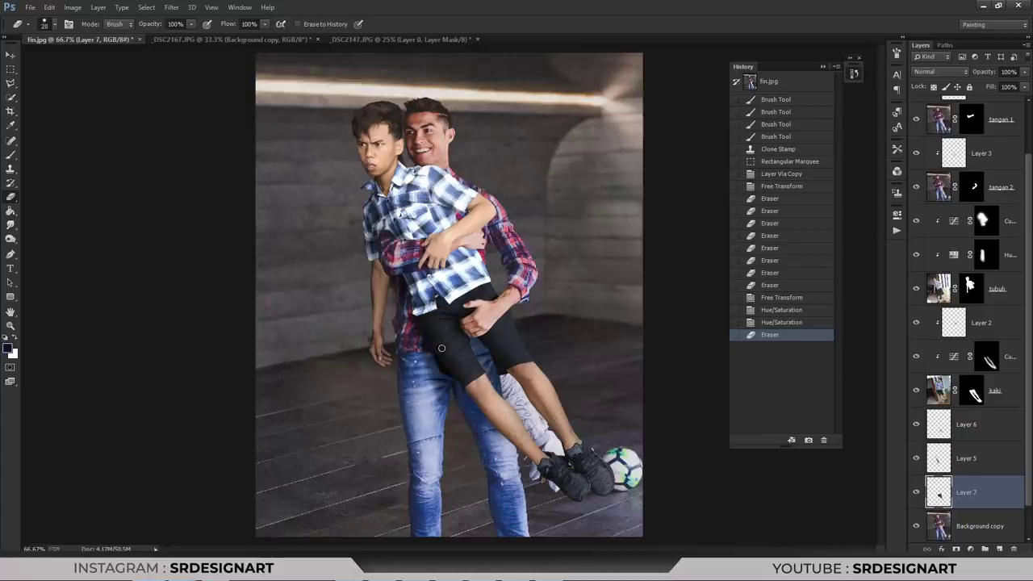
scroll(439, 325, "up", 3)
left_click_drag(439, 324, 257, 119)
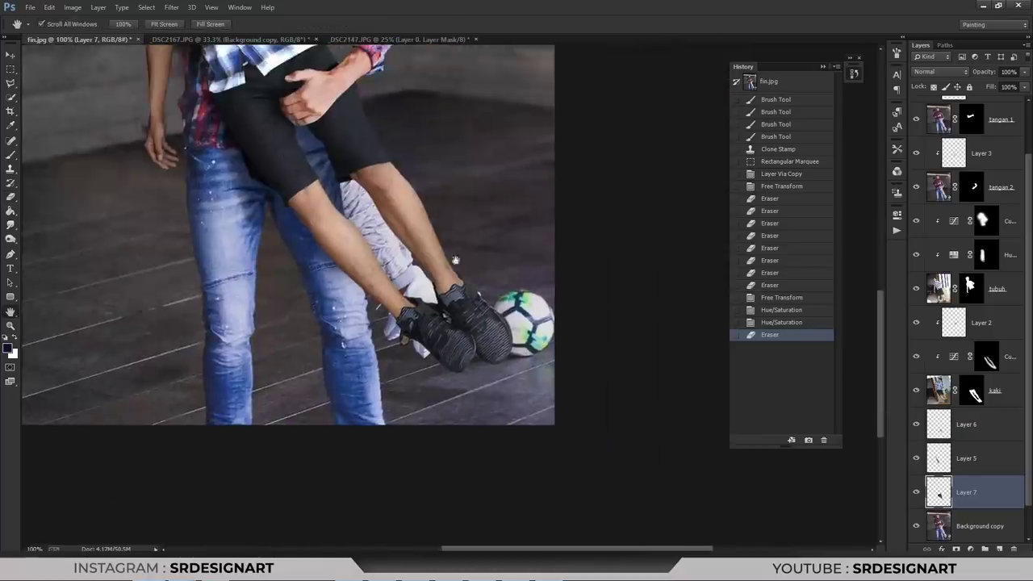
- On Background copy, clone-stamp over the grey trouser and white cloth beside the left shoe
left_click(987, 535)
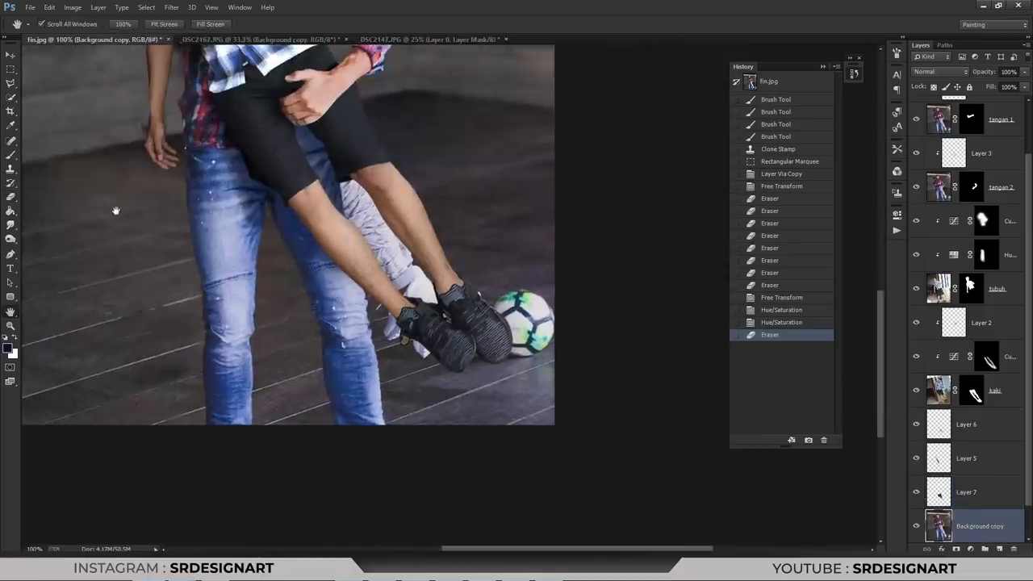
left_click(10, 169)
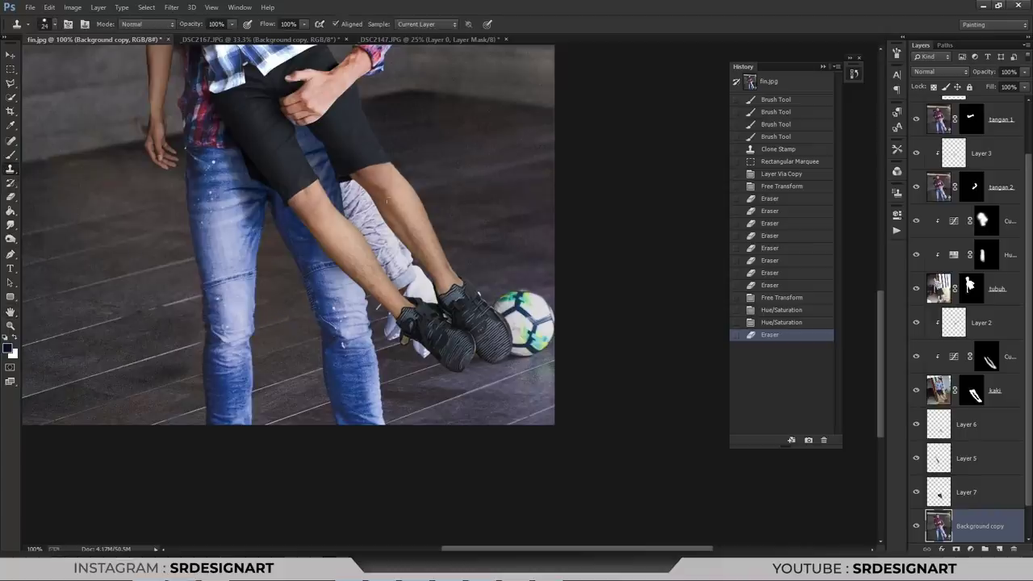
mouse_move(364, 199)
left_mouse_down()
mouse_move(397, 246)
mouse_move(387, 263)
left_mouse_up()
right_click(477, 207)
key("Return")
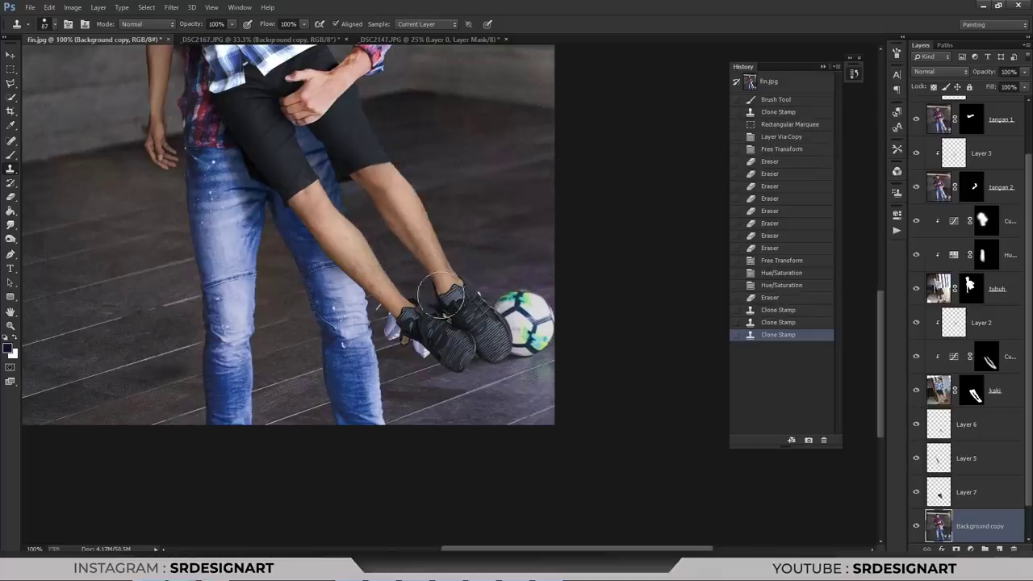
mouse_move(361, 376)
left_mouse_down()
mouse_move(409, 341)
mouse_move(399, 323)
left_mouse_up()
left_click_drag(395, 319, 420, 299)
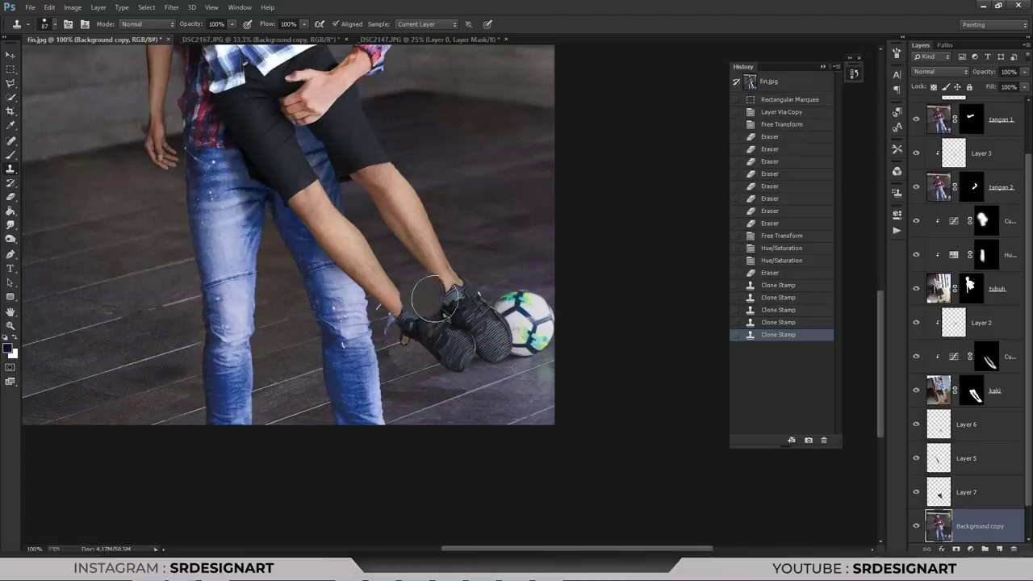
- Undo a bad stroke, clone floor left of the shoe, and toggle the kaki layer to check
left_click(762, 322)
right_click(497, 239)
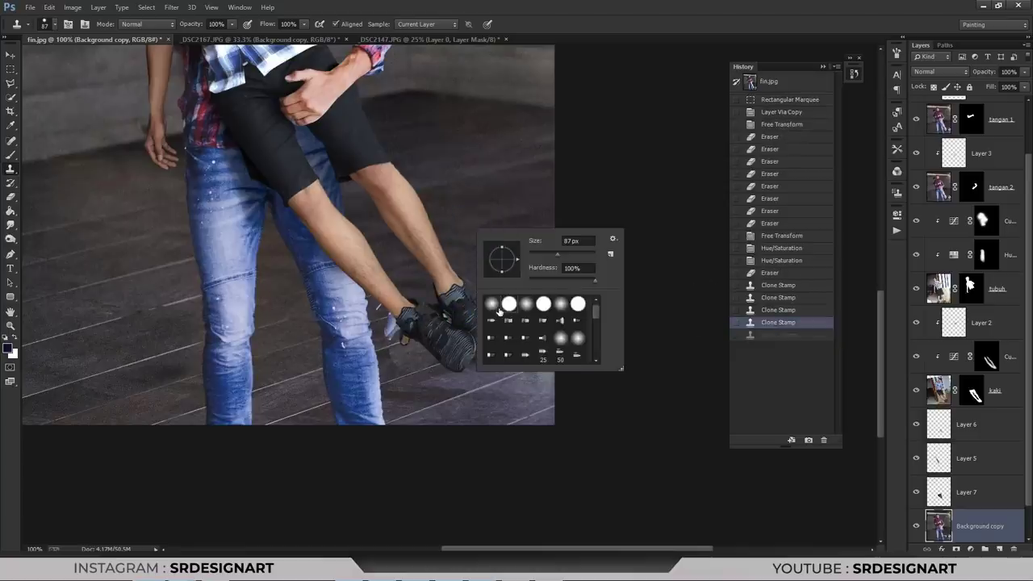
key("Escape")
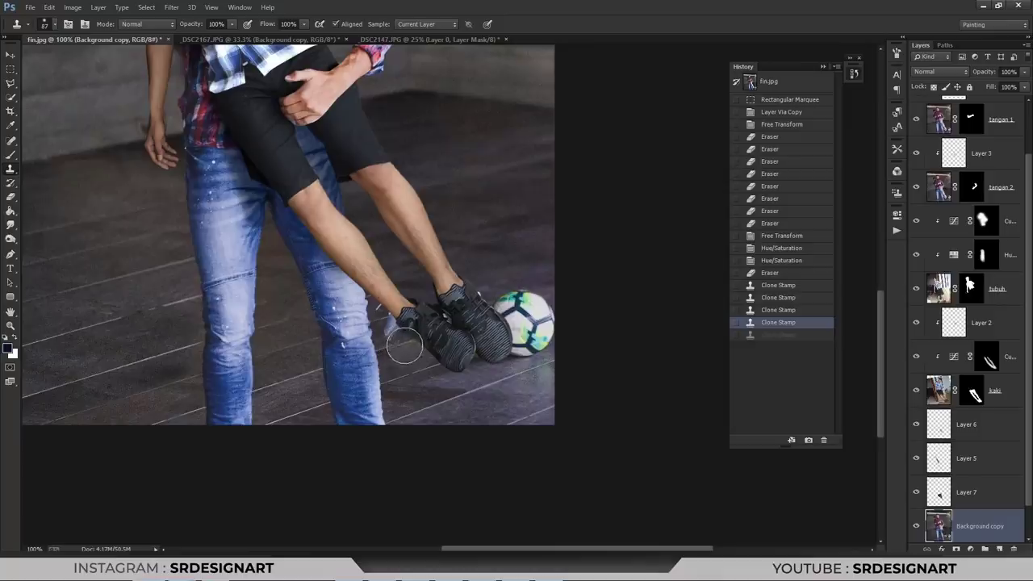
mouse_move(404, 339)
left_mouse_down()
mouse_move(391, 311)
mouse_move(407, 348)
mouse_move(399, 351)
left_mouse_up()
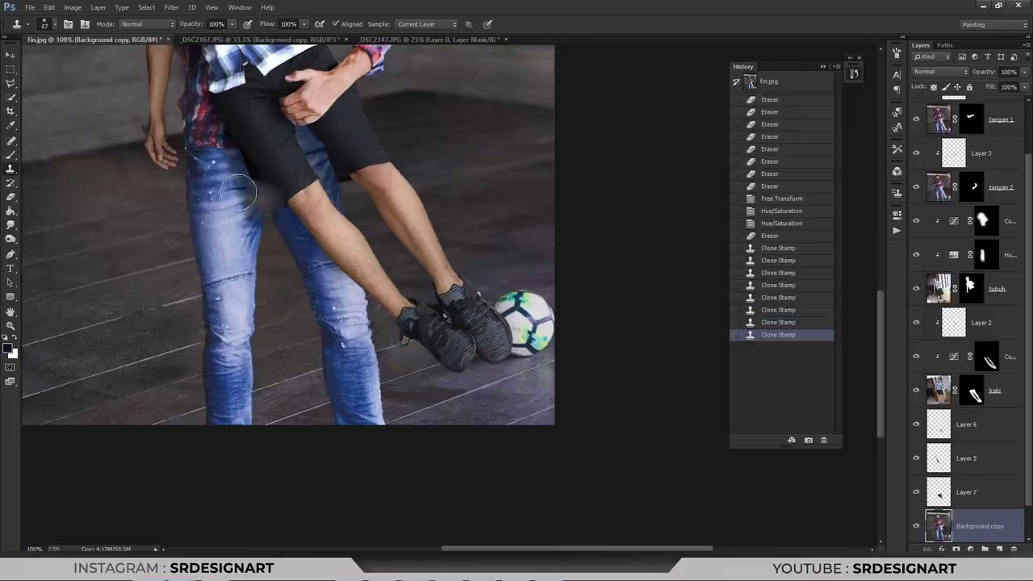
key("ctrl+minus")
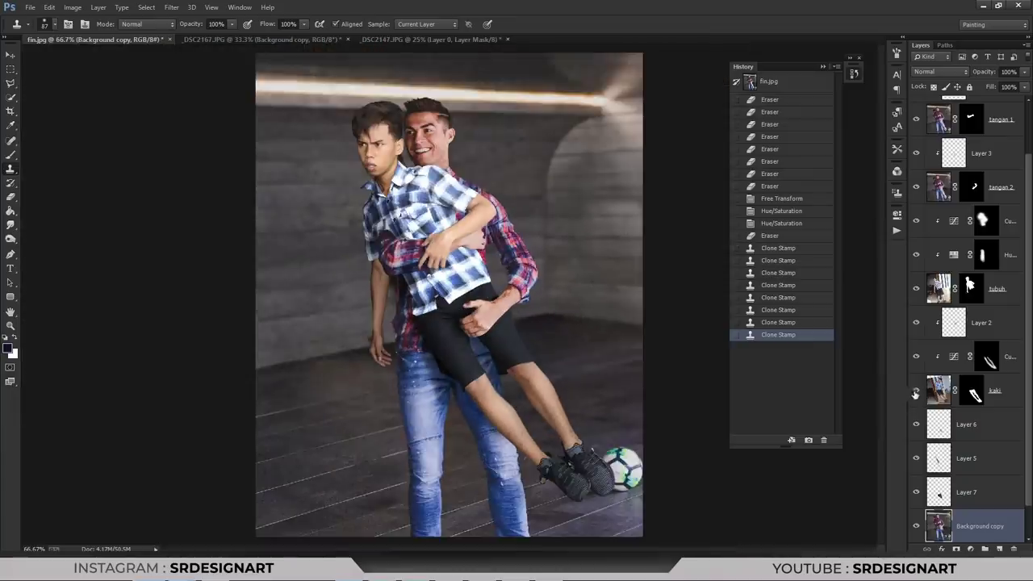
left_click(916, 393)
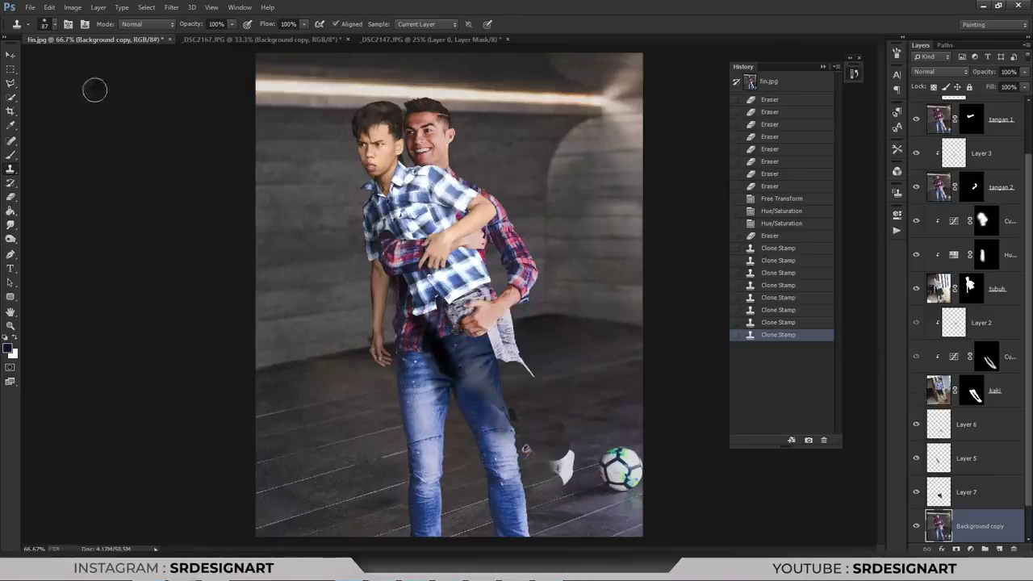
left_click(12, 55)
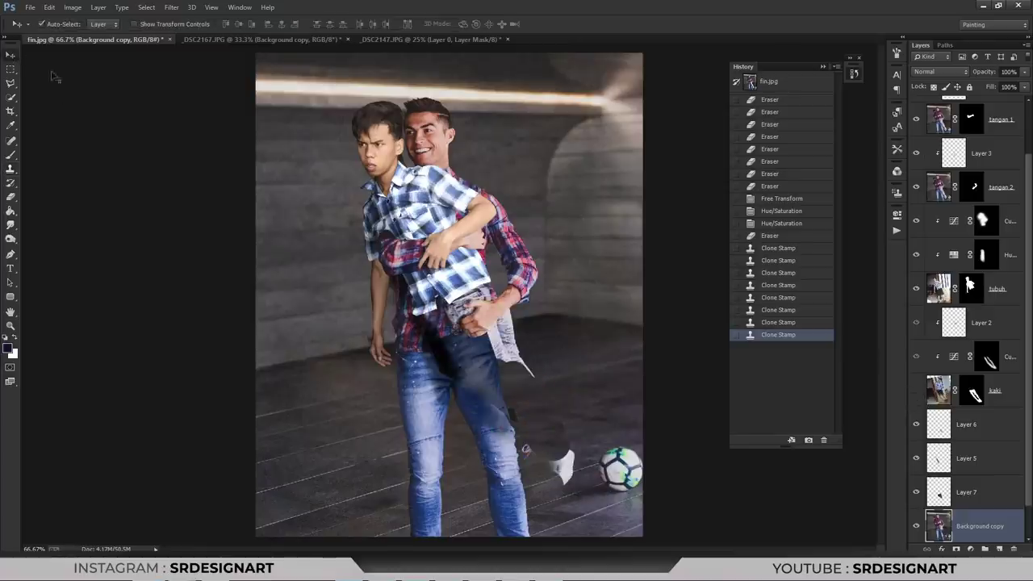
left_click(916, 391)
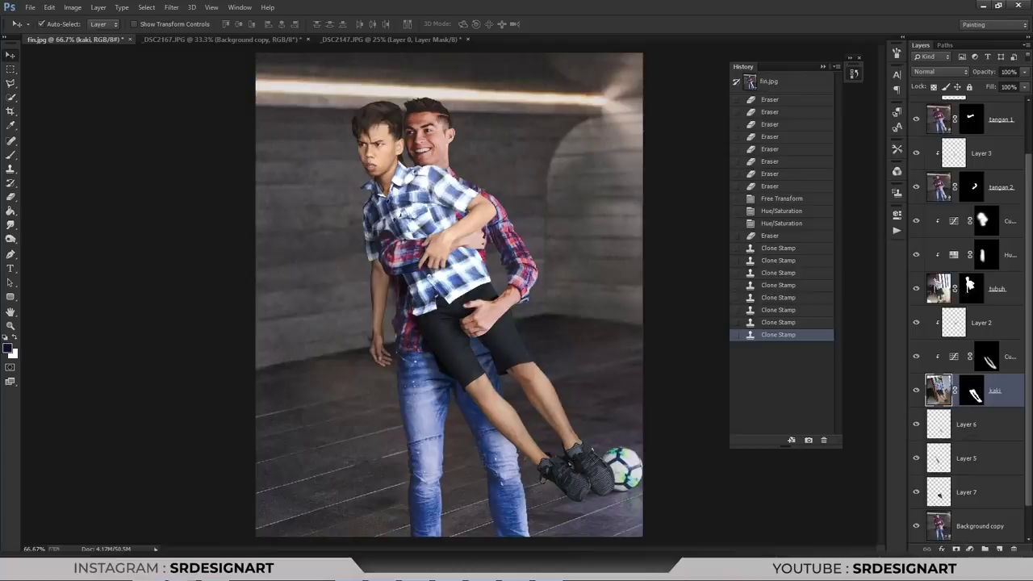
- Add a Color Balance to kaki with shadows at Red +13, Green +1, Blue +12
left_click(969, 549)
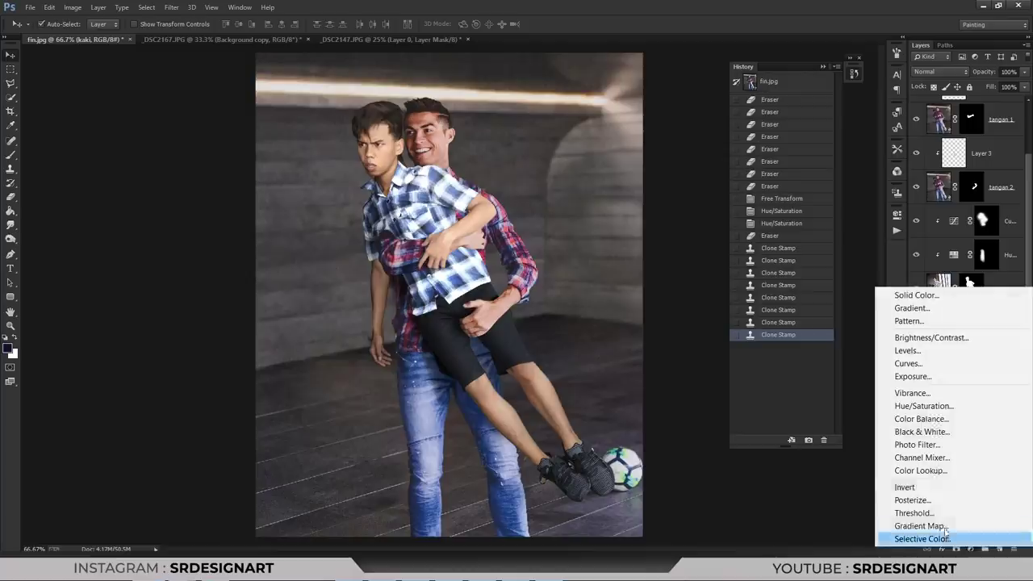
left_click(920, 419)
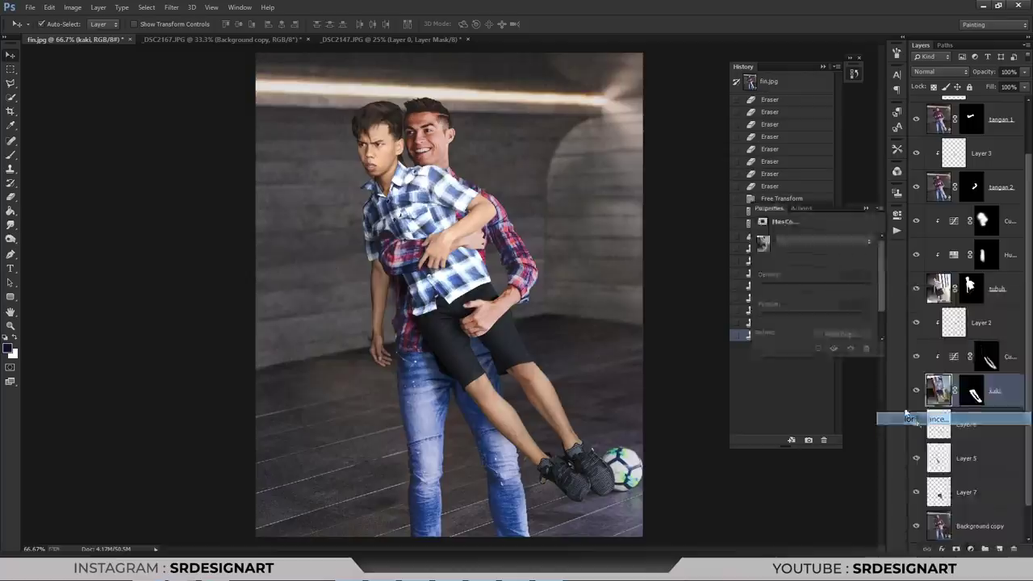
left_click(802, 266)
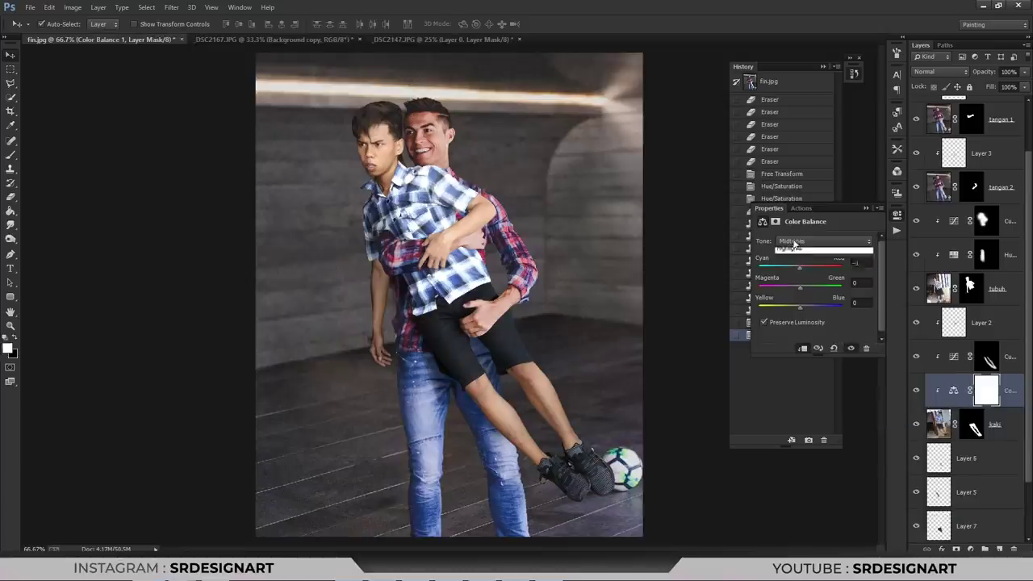
left_click(803, 241)
left_click(800, 255)
left_click_drag(802, 267, 807, 265)
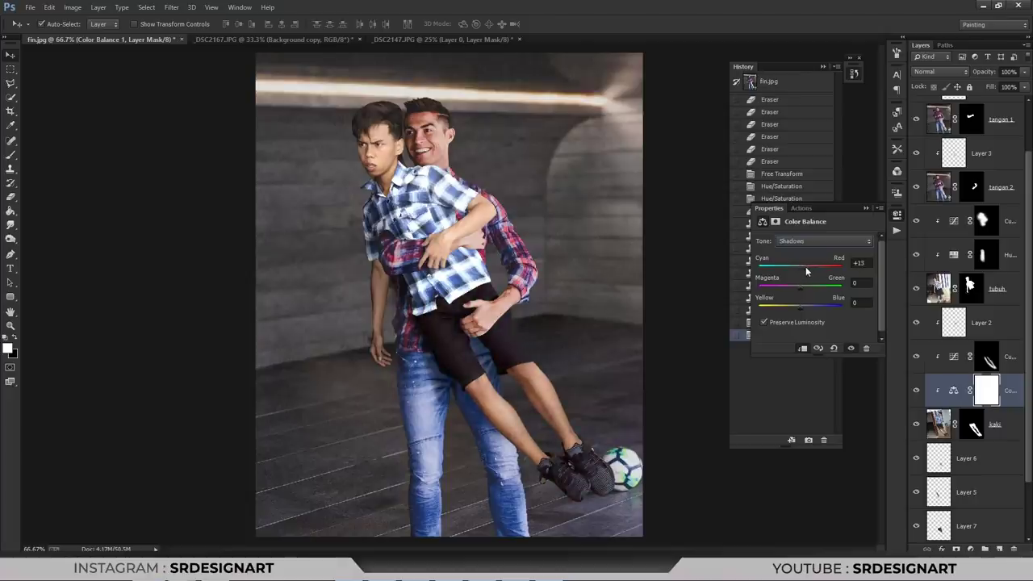
left_click_drag(798, 285, 799, 288)
left_click_drag(800, 308, 809, 303)
left_click_drag(809, 304, 805, 303)
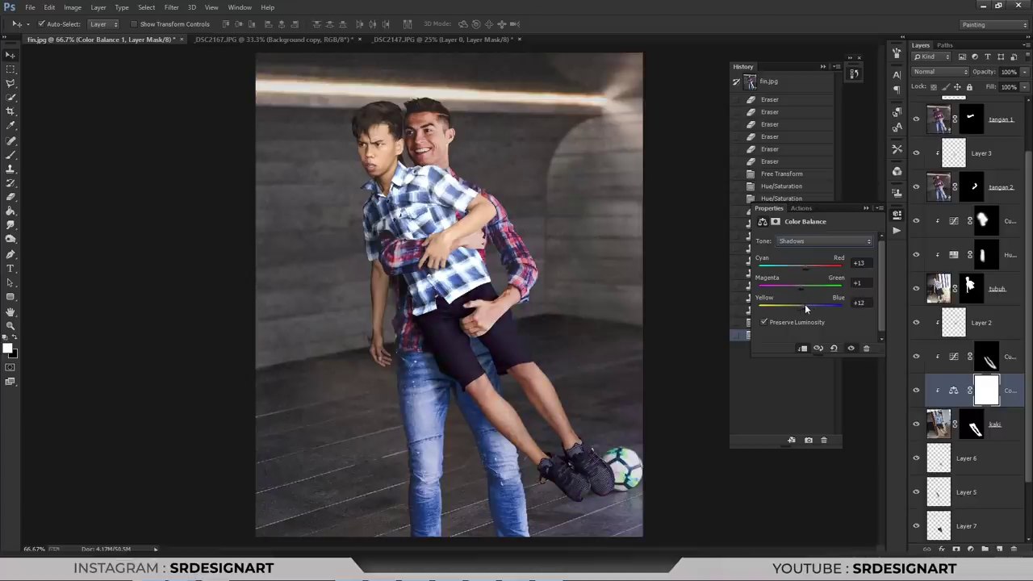
left_click(865, 209)
- Try a red-shadows Color Balance above tangan 2, then delete that extra layer
left_click(1000, 189)
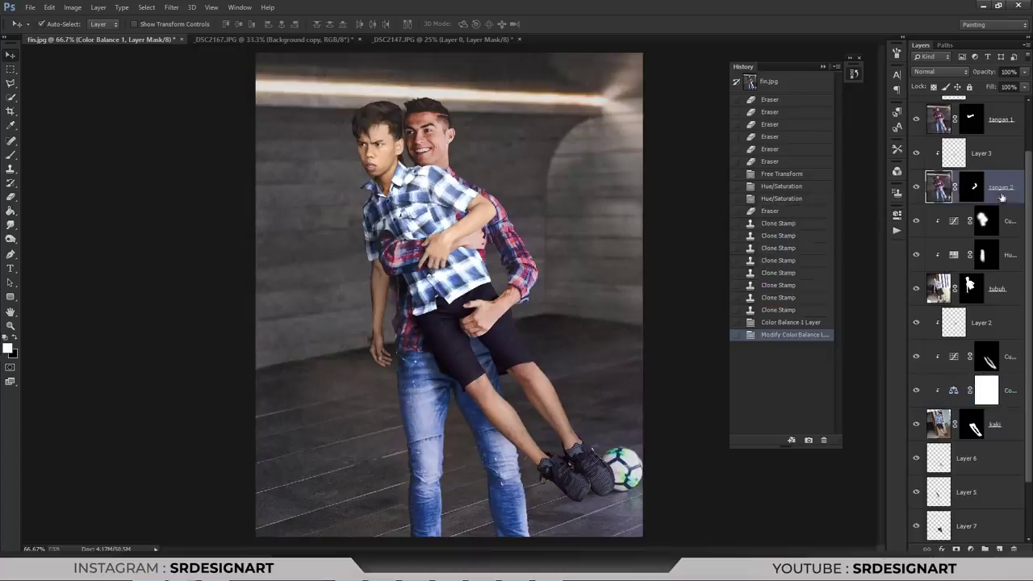
left_click(970, 549)
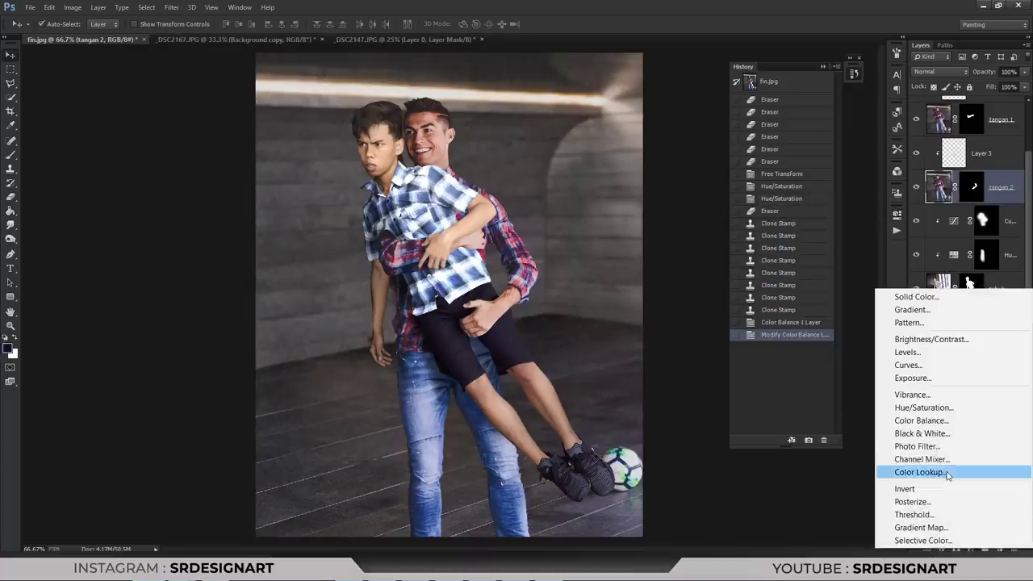
left_click(931, 420)
left_click(824, 240)
left_click(807, 250)
left_click_drag(801, 267, 809, 267)
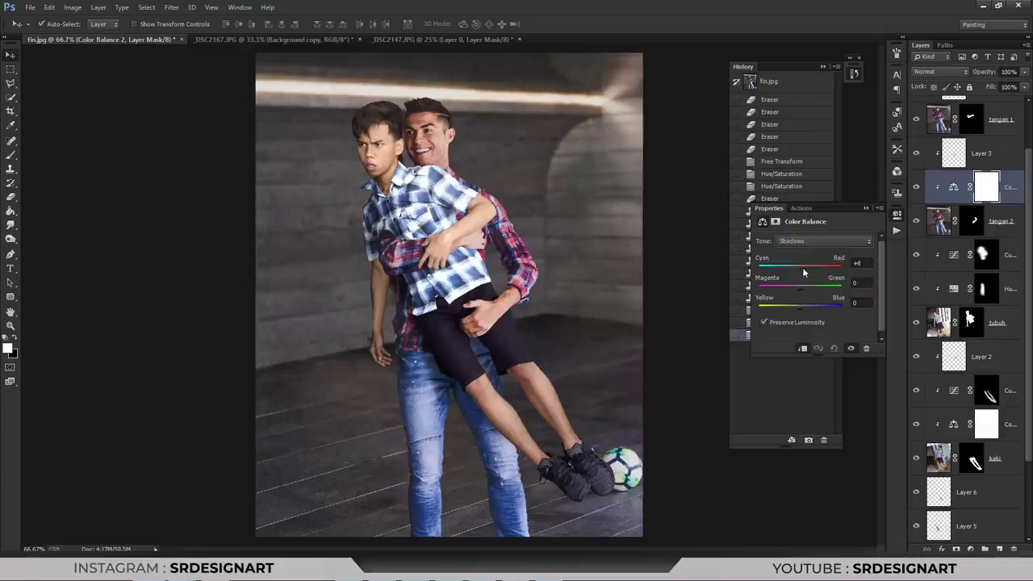
scroll(859, 263, "up", 9)
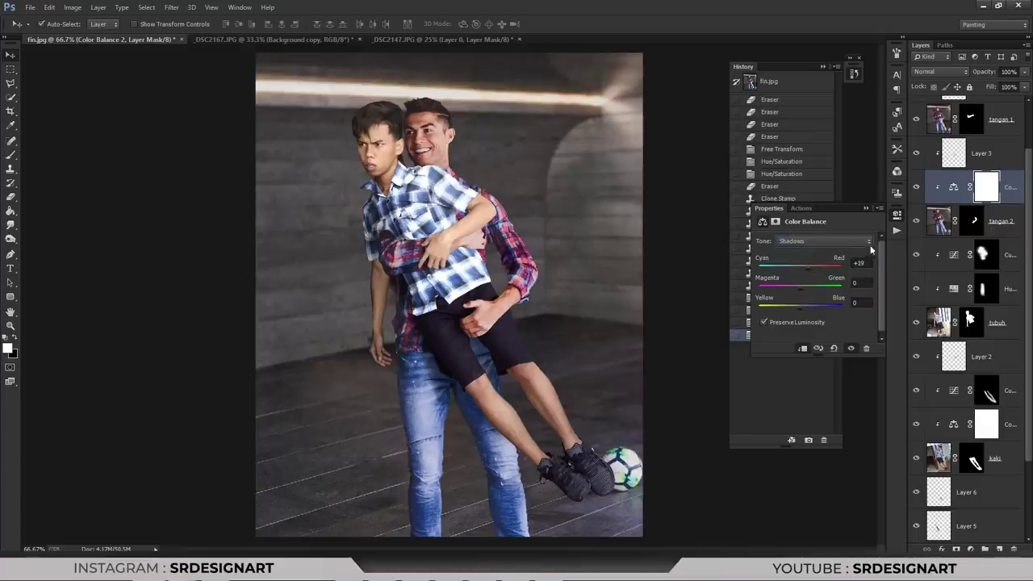
left_click(865, 208)
key("Delete")
left_click(1001, 288)
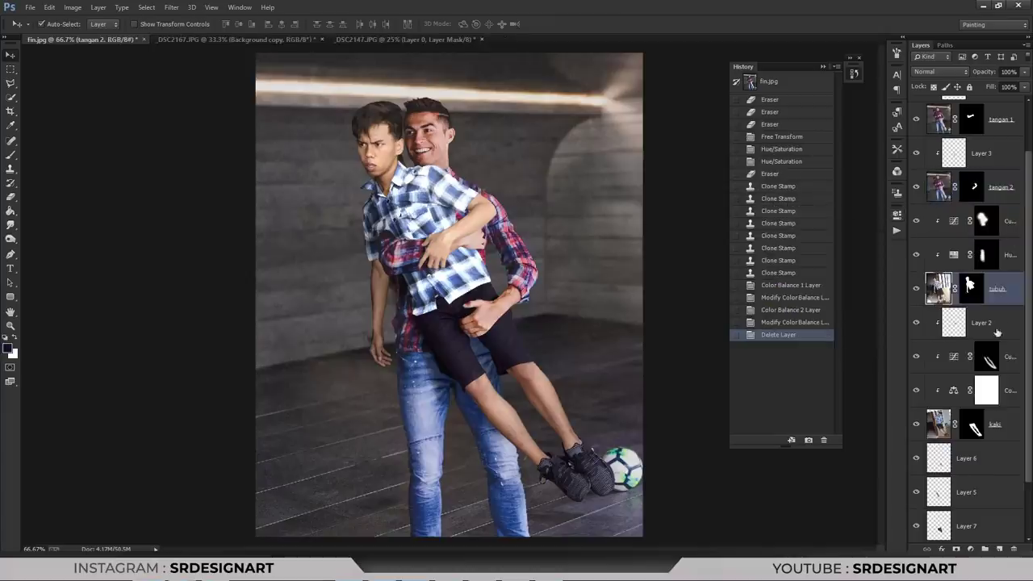
- Add a Color Balance above tubuh with shadows at Red +10, Green -3, Blue +6
left_click(970, 549)
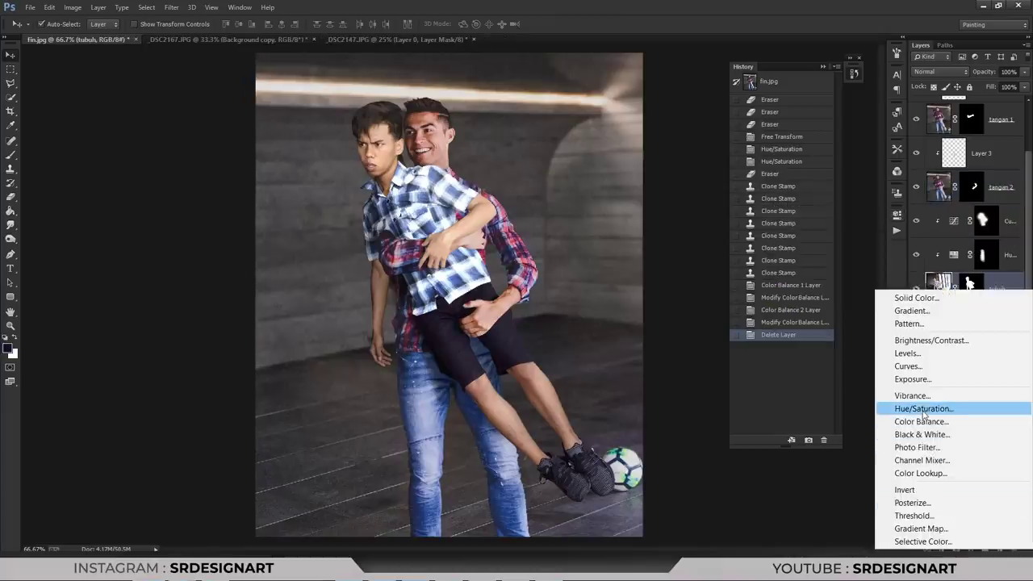
left_click(922, 421)
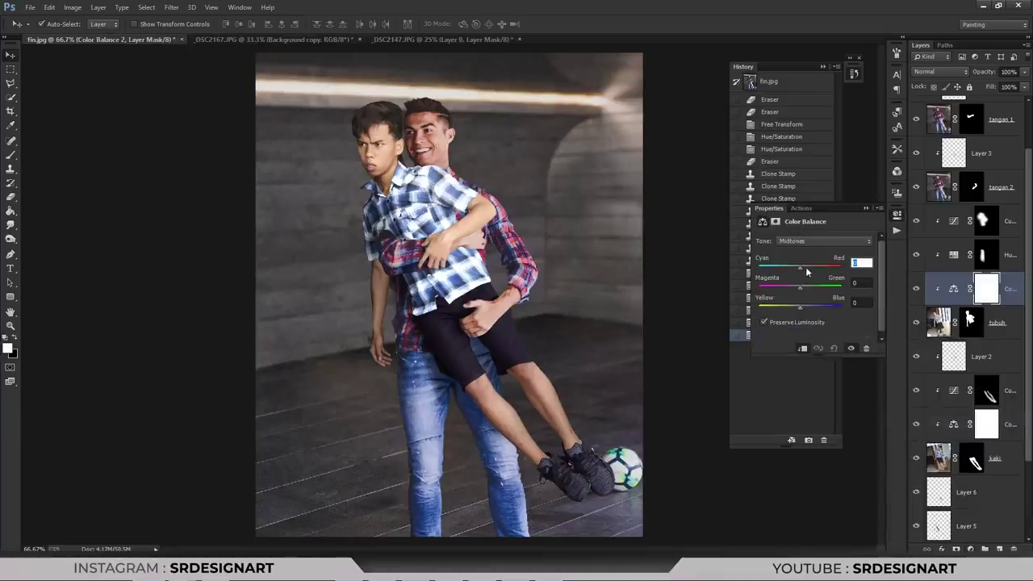
left_click(791, 241)
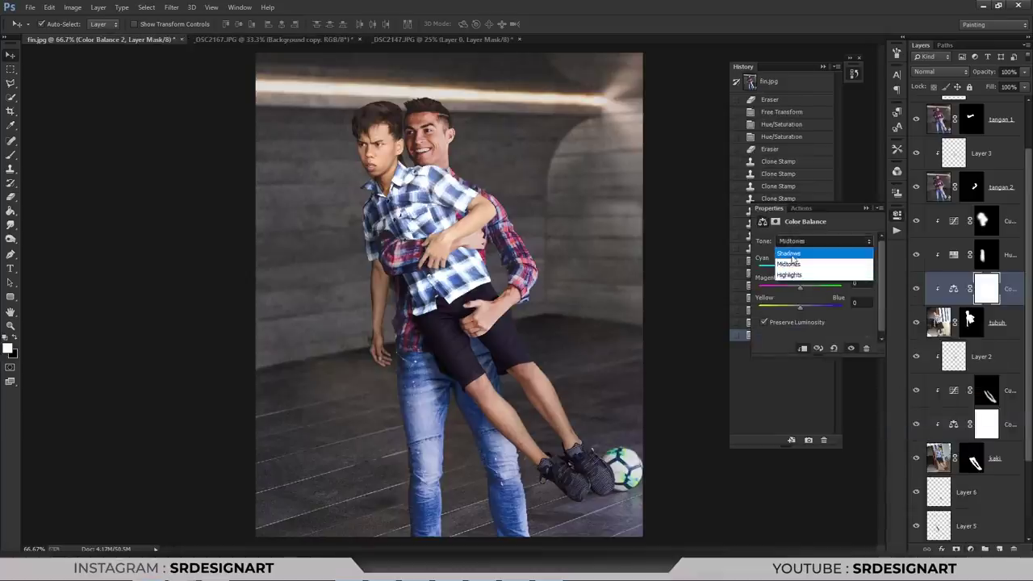
left_click(789, 253)
left_click_drag(810, 261, 805, 262)
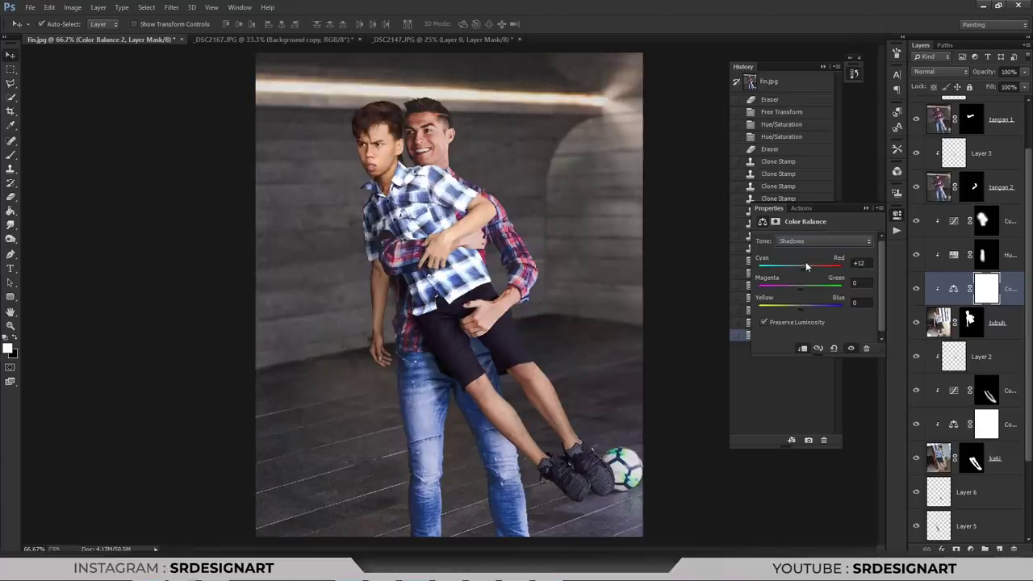
left_click_drag(800, 289, 803, 268)
left_click_drag(801, 307, 803, 305)
left_click(862, 208)
- Undo an accidental black mask fill and zoom to 100% on the faces
key("ctrl+BackSpace")
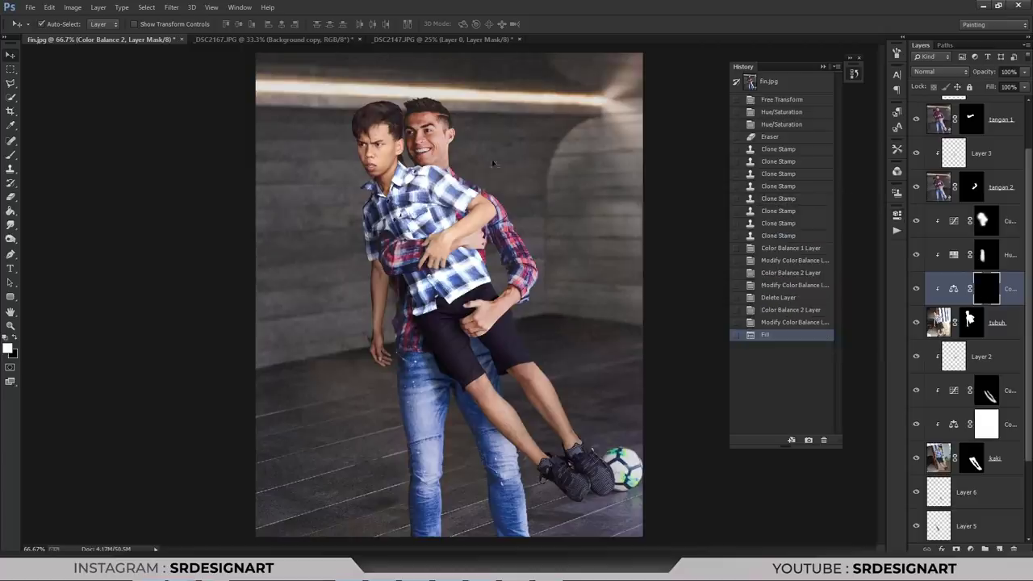
key("ctrl+z")
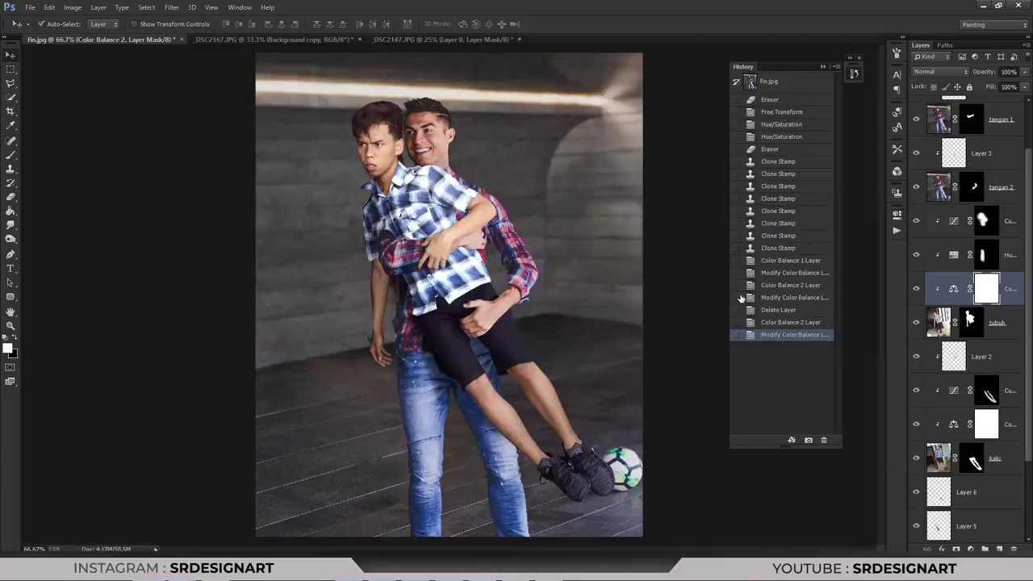
key("ctrl+plus")
key("h")
left_click_drag(452, 242, 460, 355)
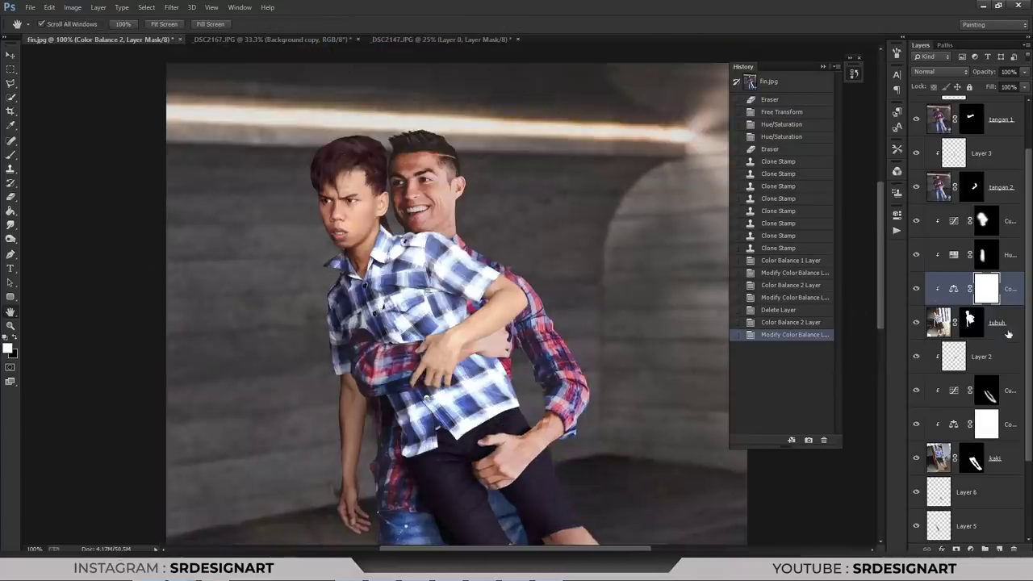
- Add a Curves 3 adjustment above tubuh, lowering a point to darken the body
left_click(989, 327)
left_click(971, 549)
left_click(924, 361)
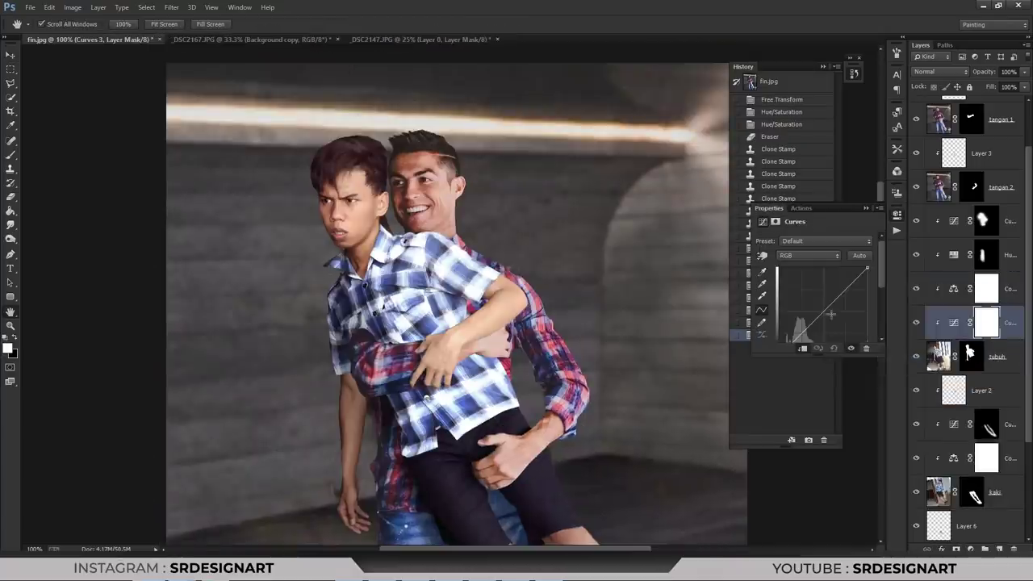
left_click_drag(830, 315, 825, 313)
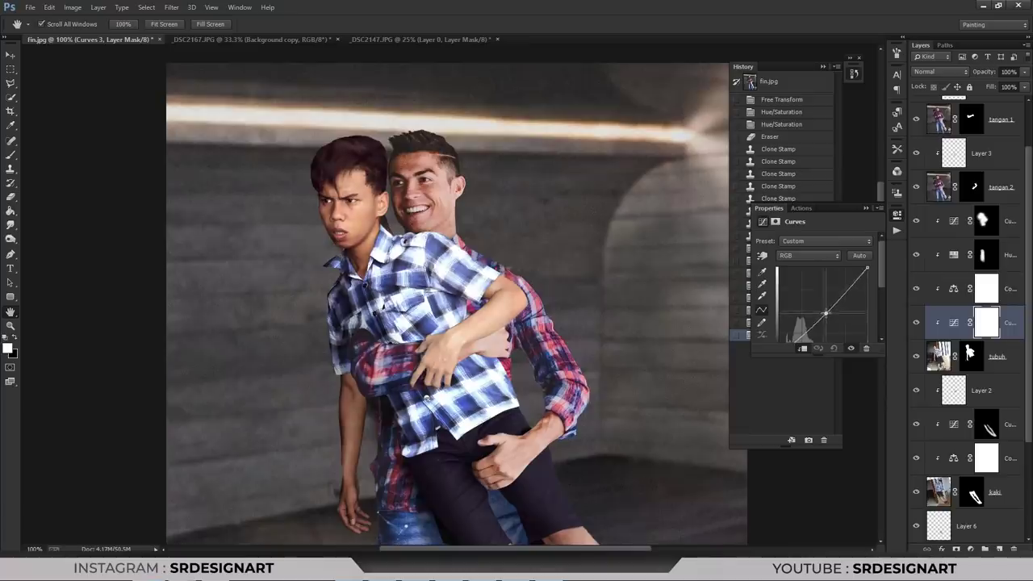
key("ctrl+minus")
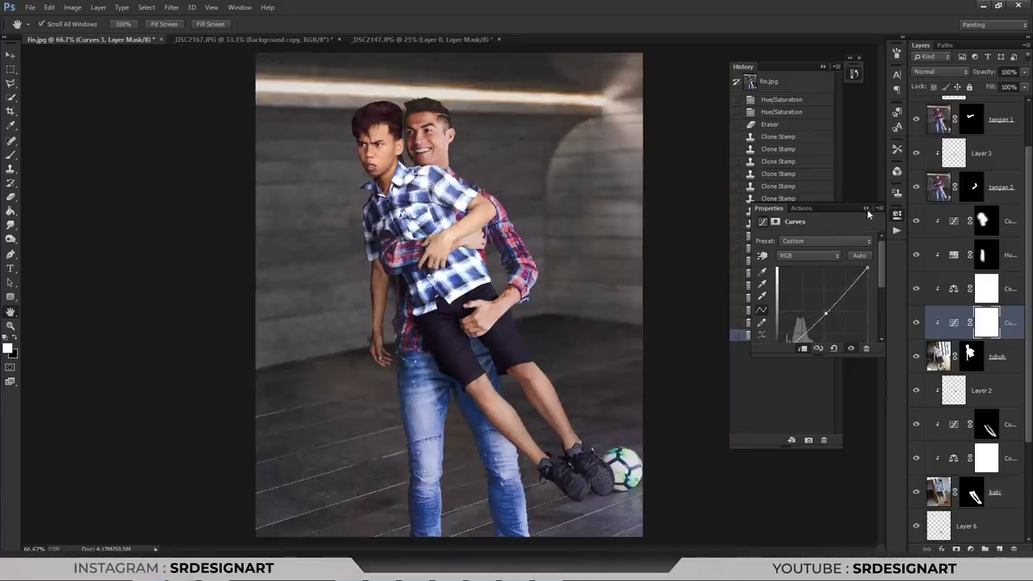
left_click(867, 209)
- Add a Hue/Saturation 2 layer to tubuh with saturation at -15
left_click(955, 356)
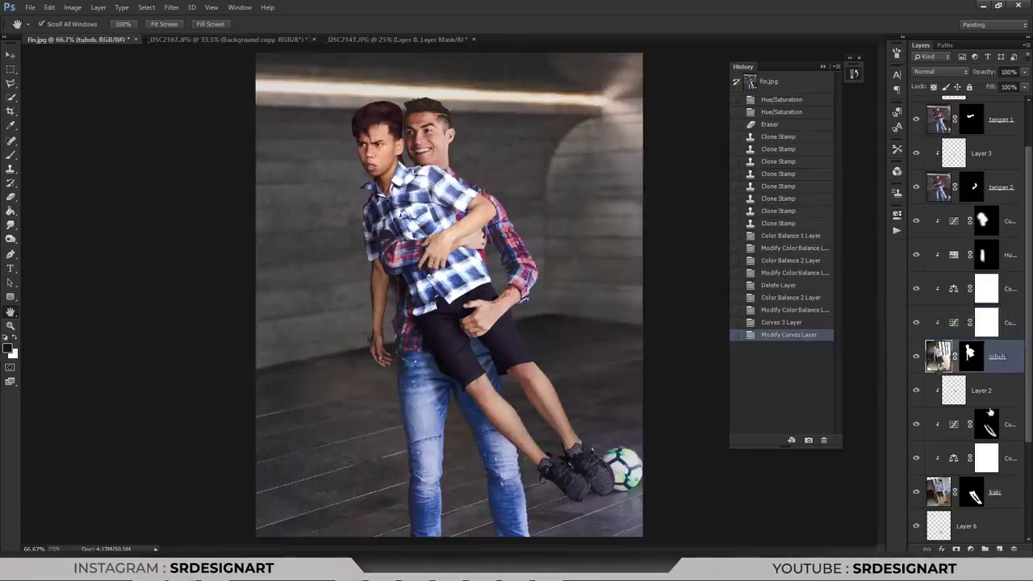
left_click(970, 549)
left_click(923, 408)
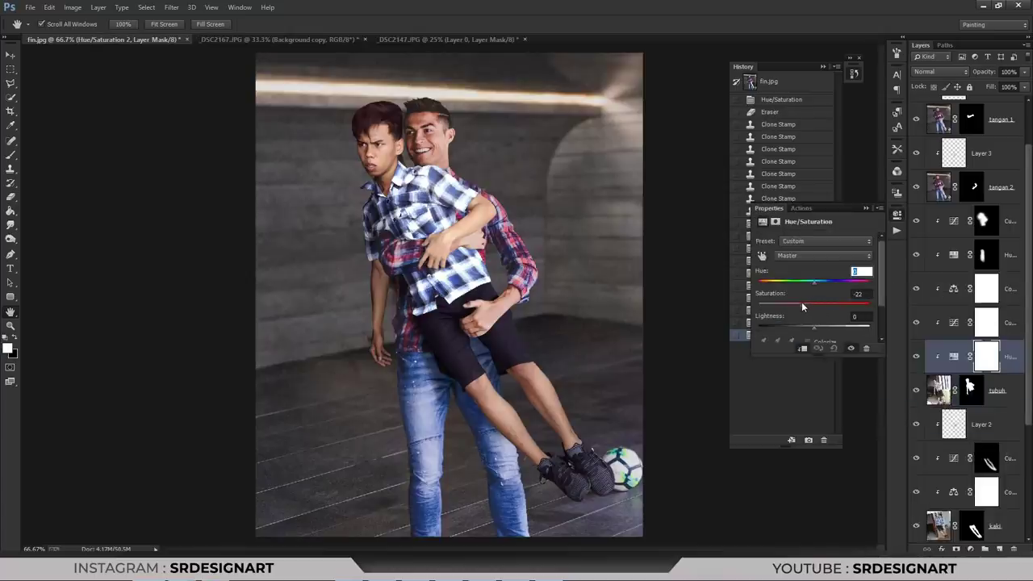
left_click(867, 208)
left_click(944, 390)
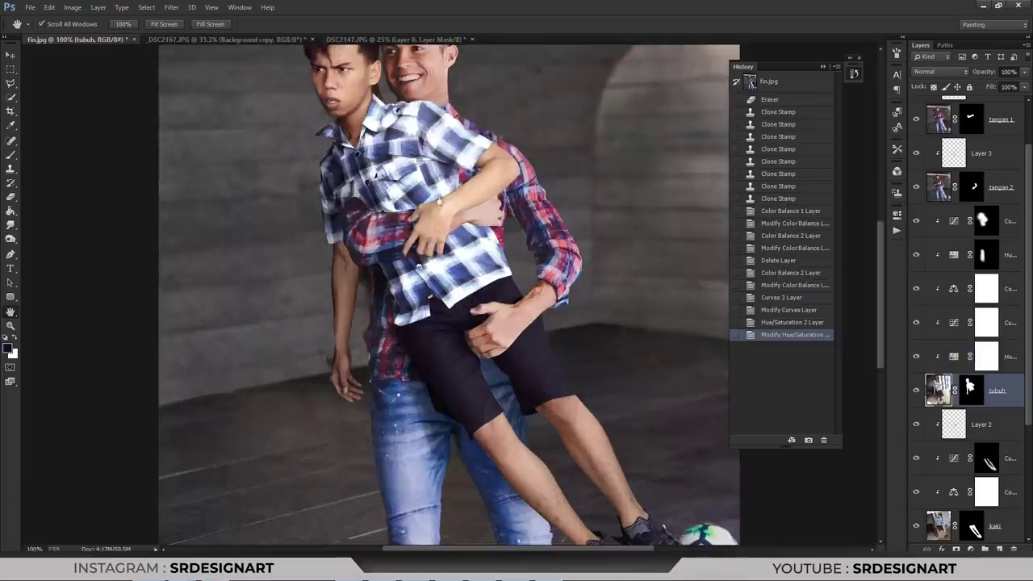
- Clone-stamp the cheek and hair on Background copy, then revert those strokes via History
scroll(442, 287, "up", 5)
left_click_drag(442, 287, 414, 274)
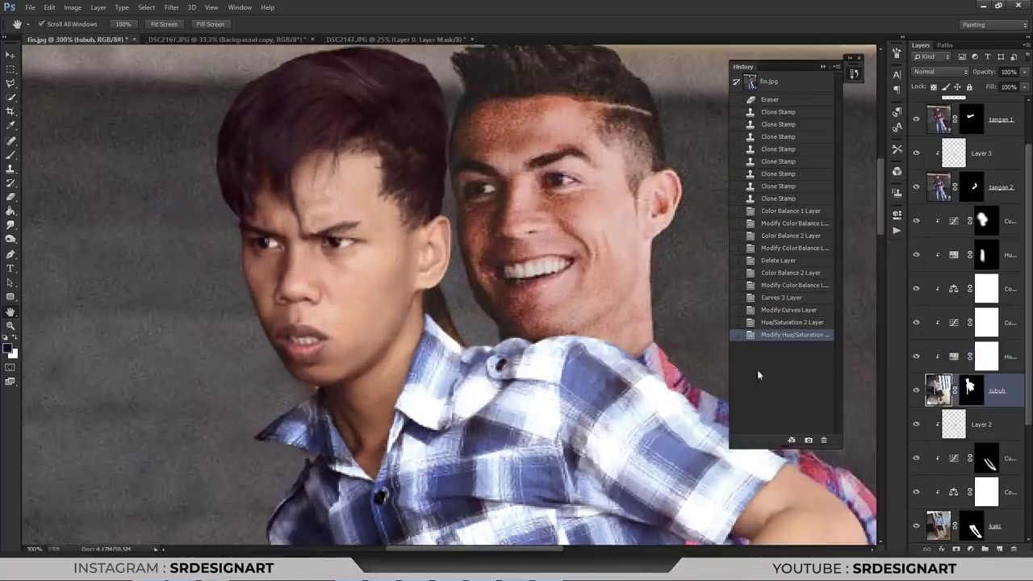
scroll(1007, 484, "down", 5)
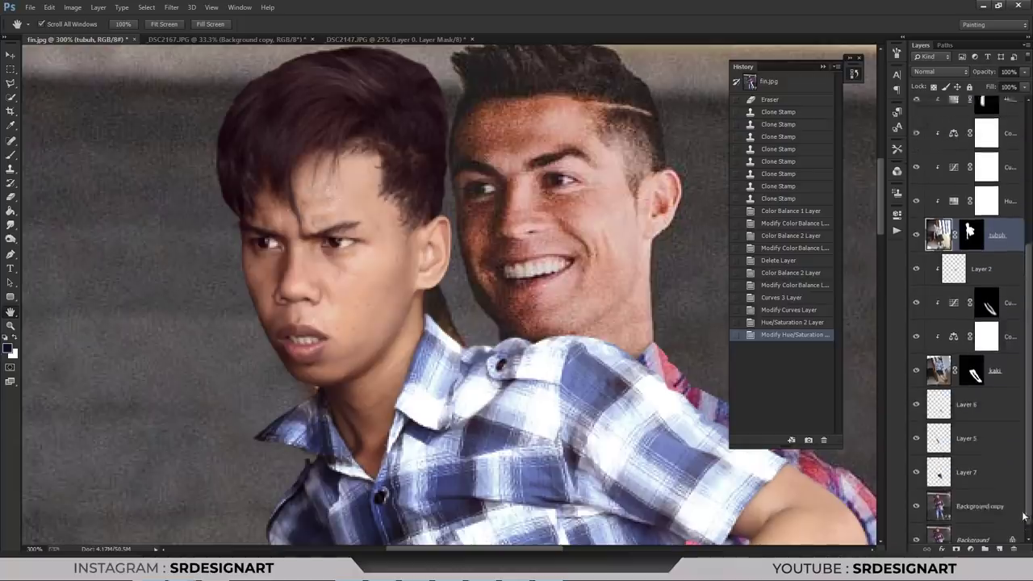
left_click(973, 491)
left_click(11, 168)
left_click(172, 314, "alt")
left_click_drag(388, 287, 410, 310)
left_click_drag(243, 173, 384, 178)
key("ctrl+z")
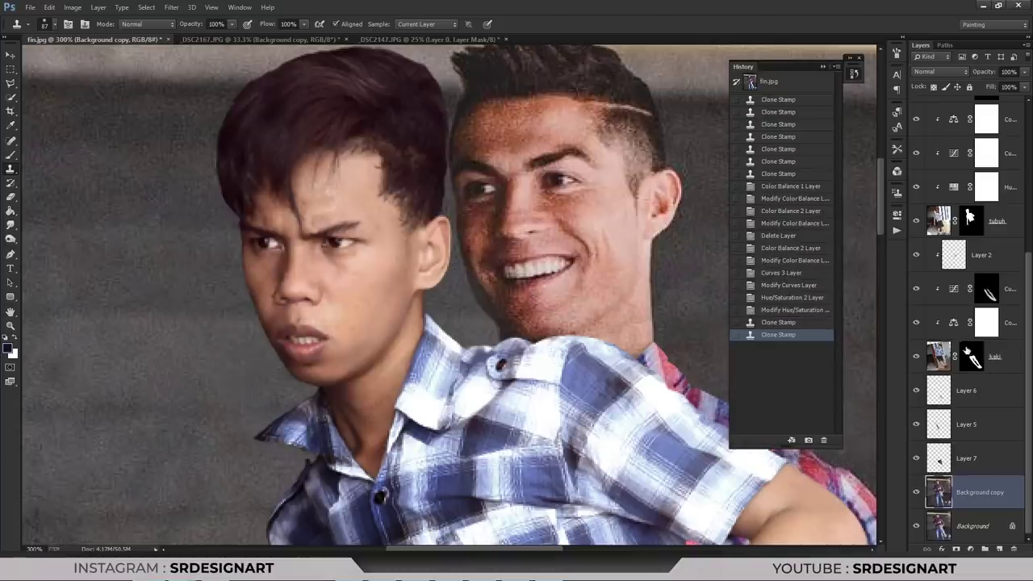
left_click(787, 312)
- Shrink the clone brush to 24 px and retouch three spots along the shirt collar
right_click(498, 303)
left_click_drag(498, 304, 490, 306)
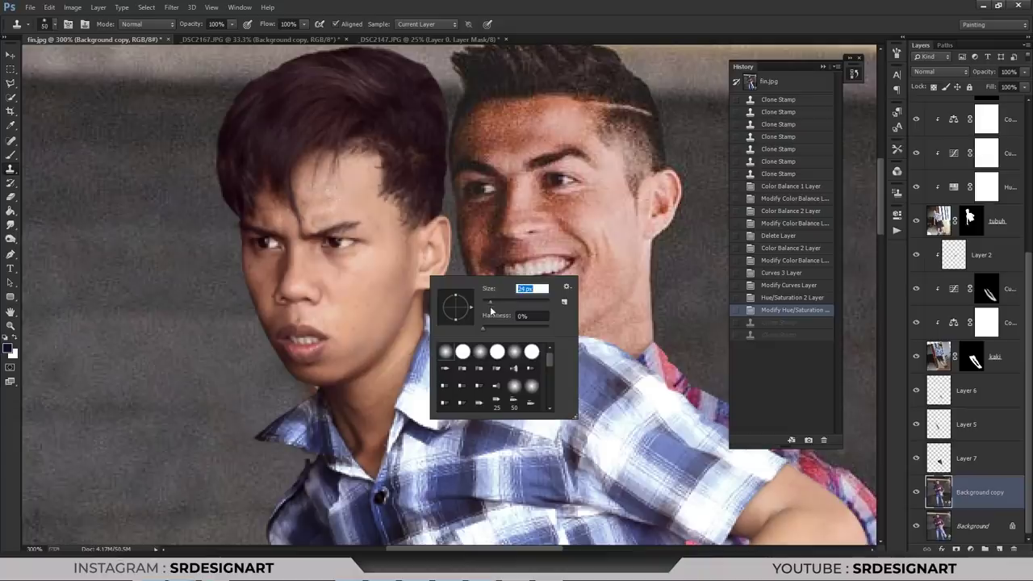
left_click(179, 312)
left_click(249, 384)
left_click(317, 425)
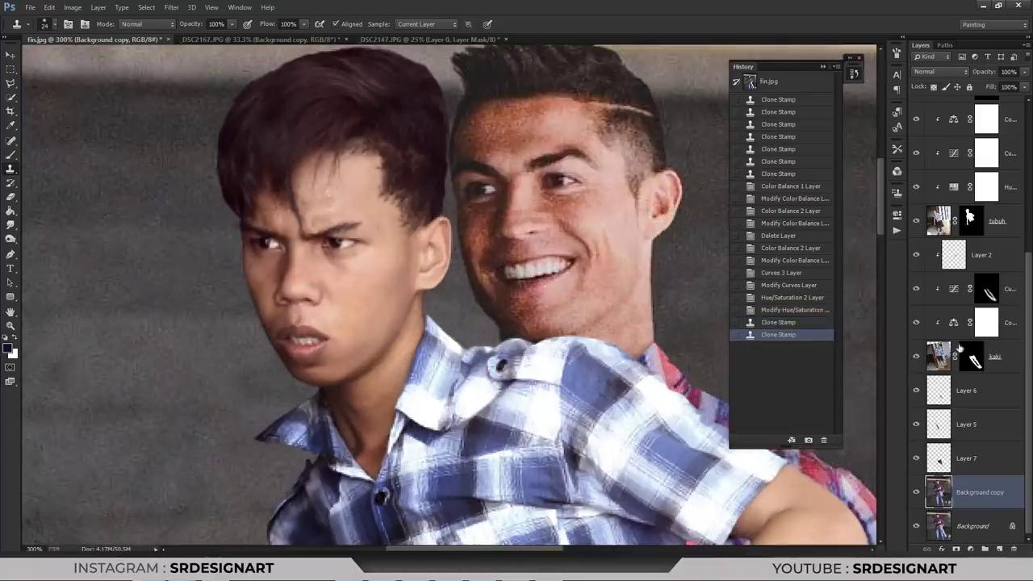
left_click(999, 361)
left_click(998, 220)
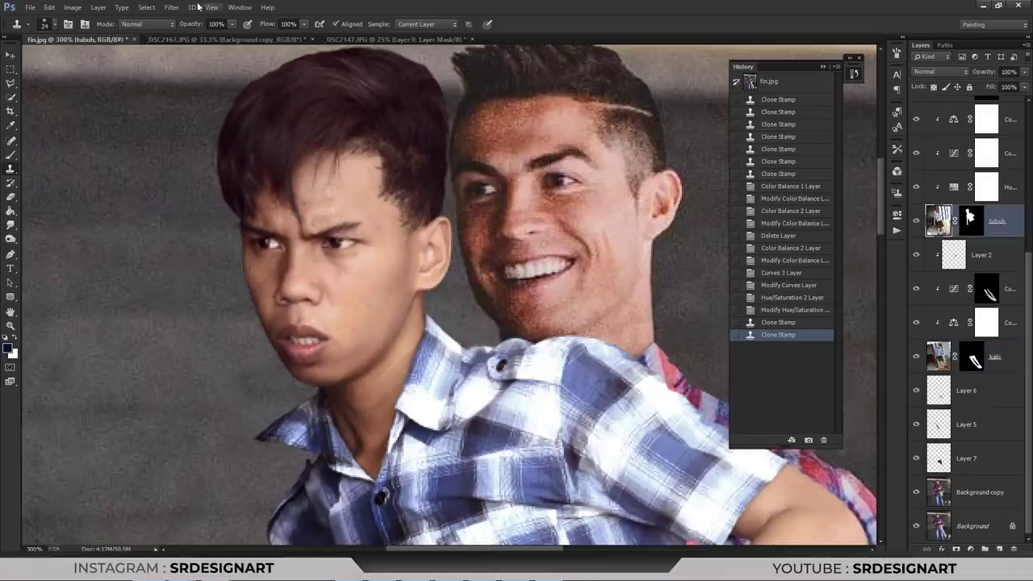
left_click(172, 7)
mouse_move(184, 182)
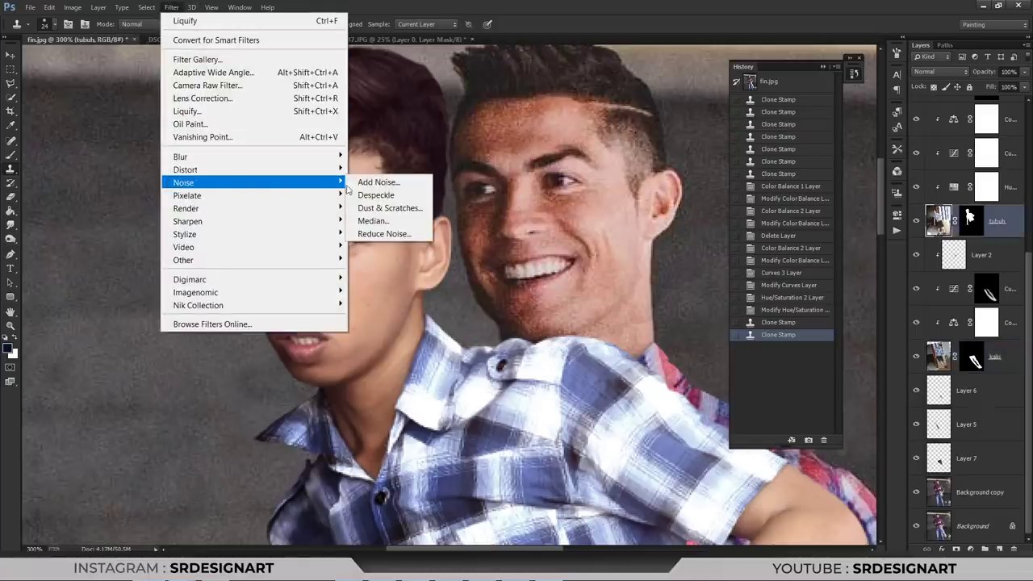
- Apply Gaussian, monochromatic Add Noise of about 4% to the tubuh layer
left_click(361, 184)
mouse_move(656, 385)
left_mouse_down()
mouse_move(624, 386)
mouse_move(644, 370)
left_mouse_up()
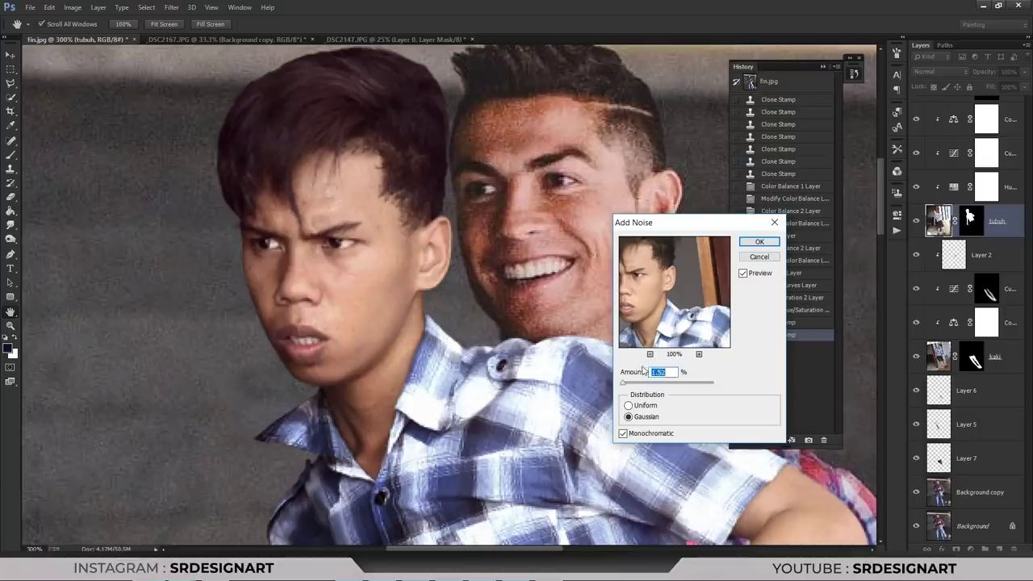
left_click_drag(627, 385, 624, 386)
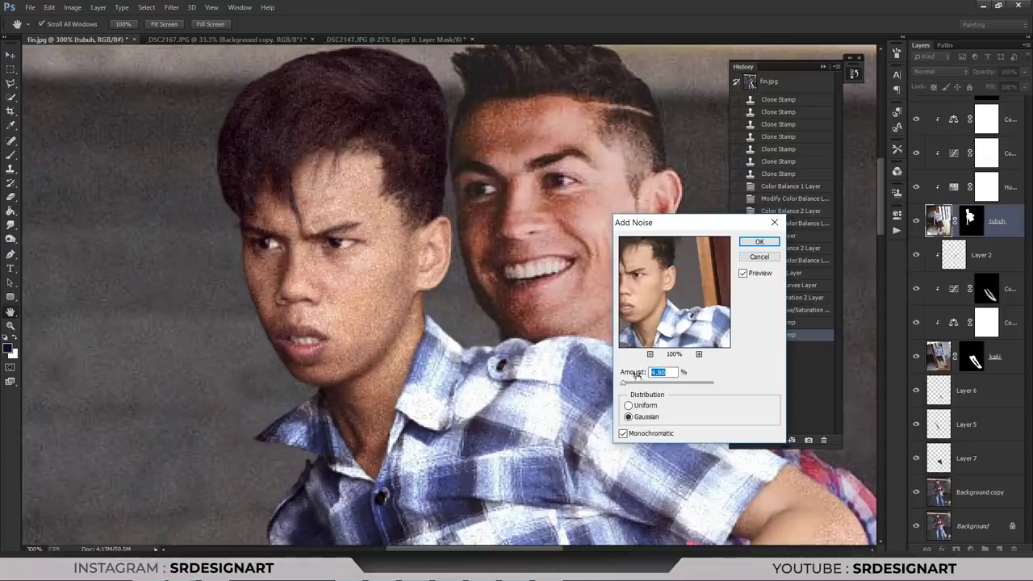
mouse_move(624, 374)
left_mouse_down()
mouse_move(599, 371)
mouse_move(613, 371)
left_mouse_up()
key("Return")
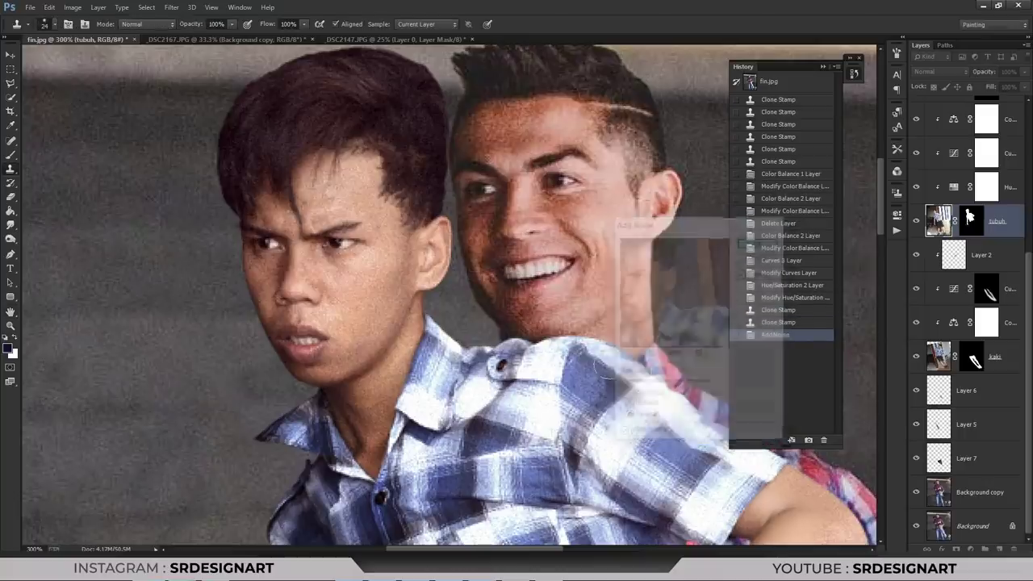
key("ctrl+minus")
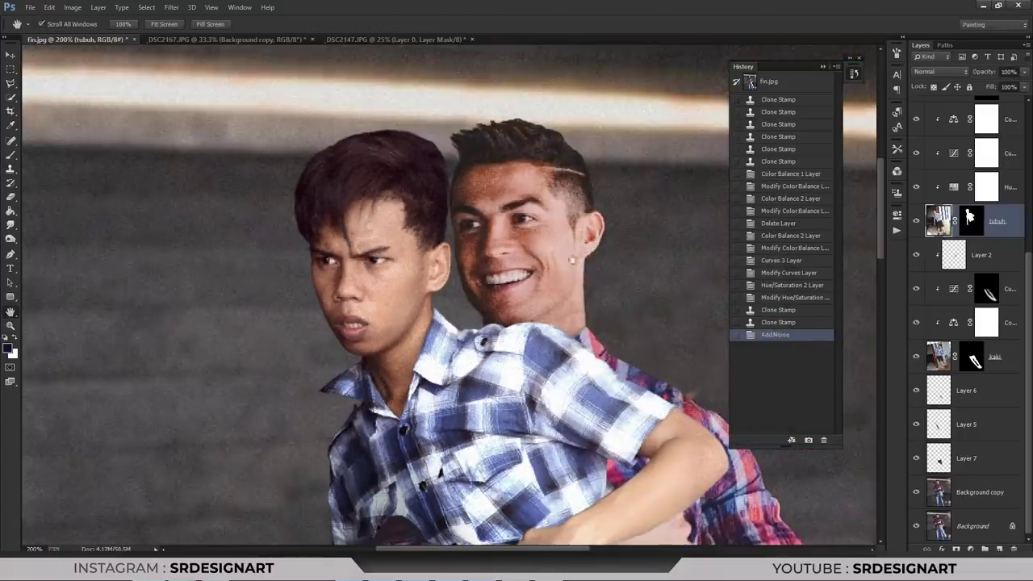
- Select the hair and dark tones with Color Range
left_click_drag(507, 199, 481, 260)
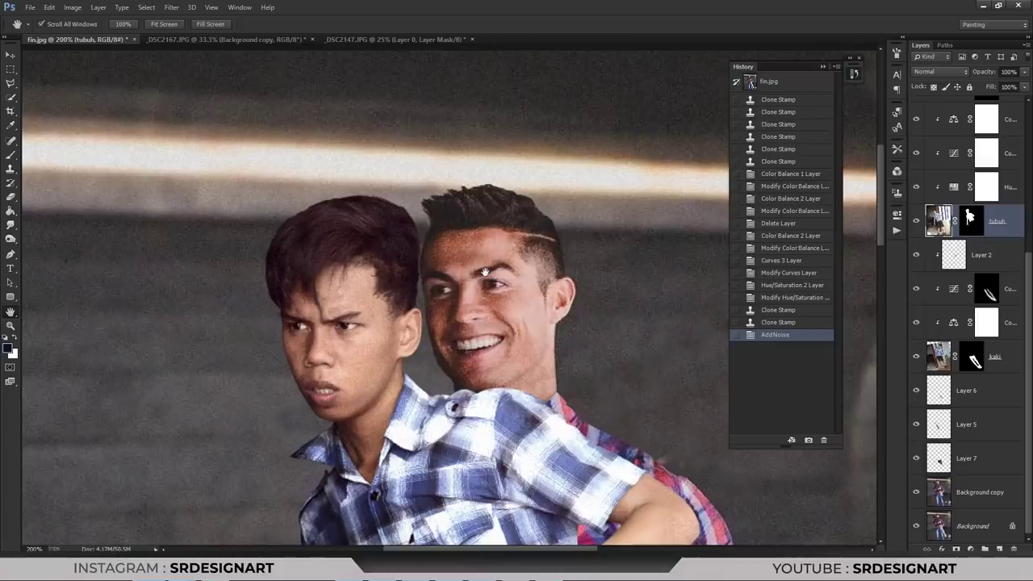
key("ctrl+plus")
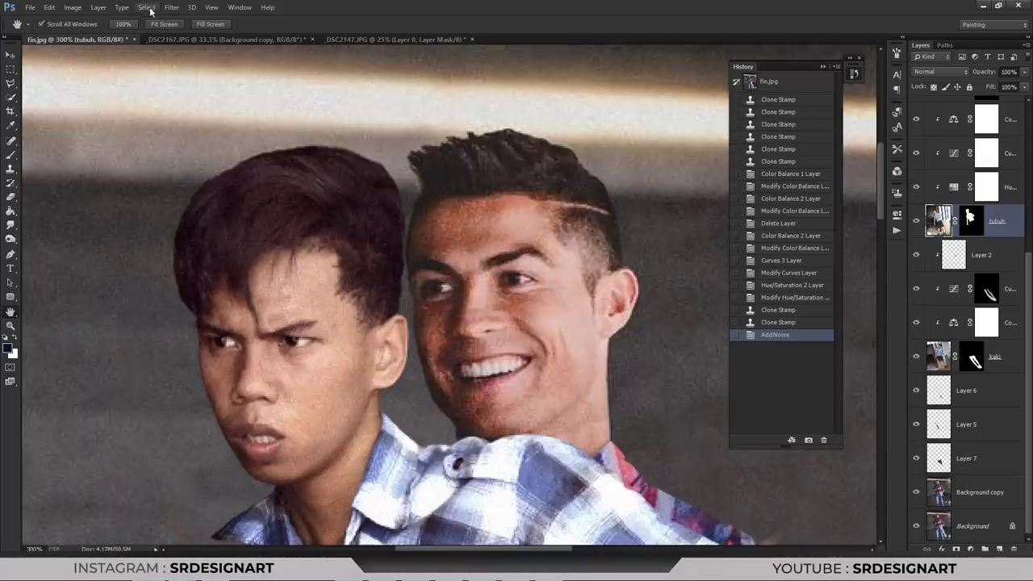
left_click(146, 7)
left_click(171, 137)
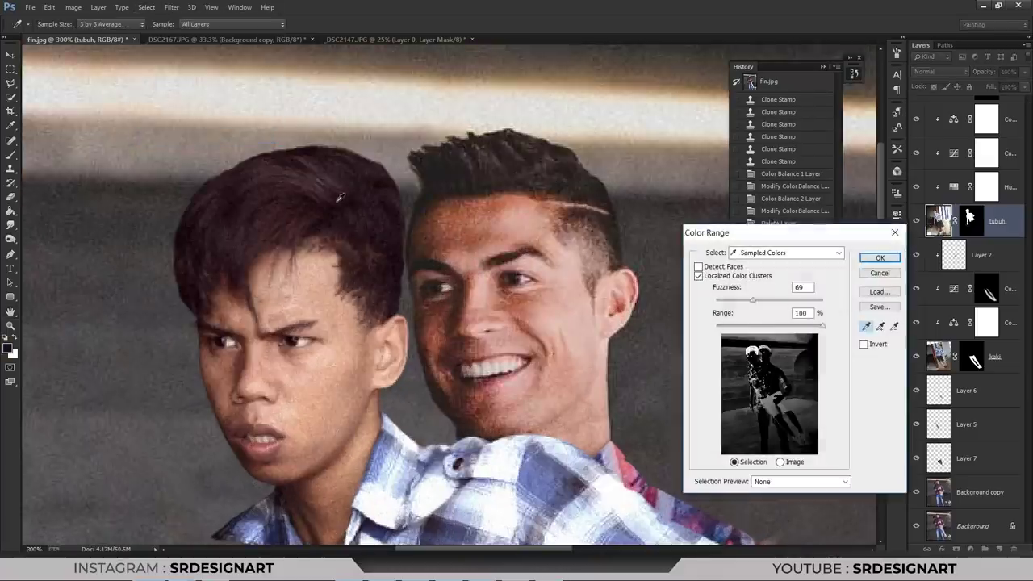
key("Return")
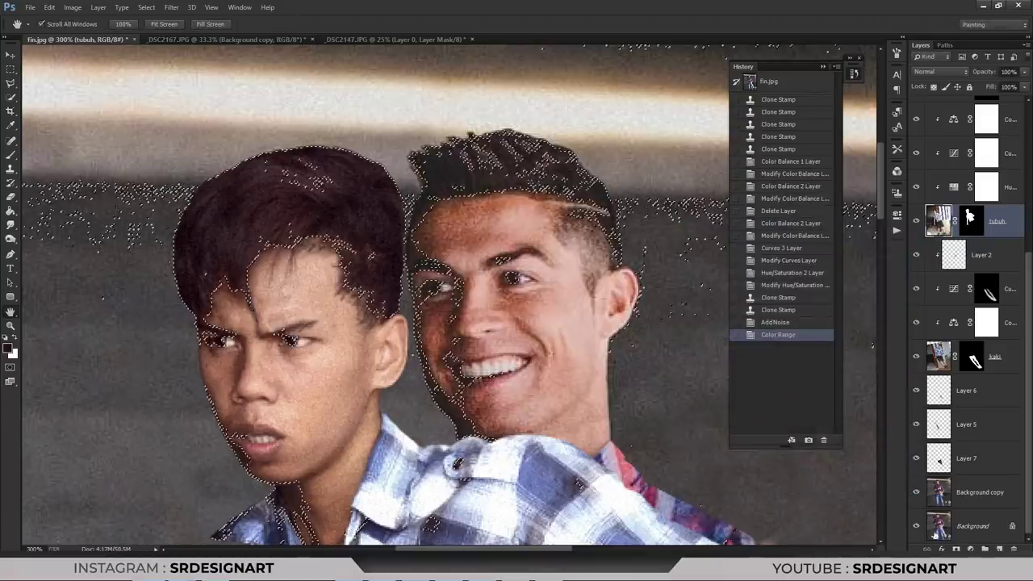
- Add a masked Hue/Saturation layer at Saturation -77 and drag it to the top
left_click(971, 548)
left_click(945, 410)
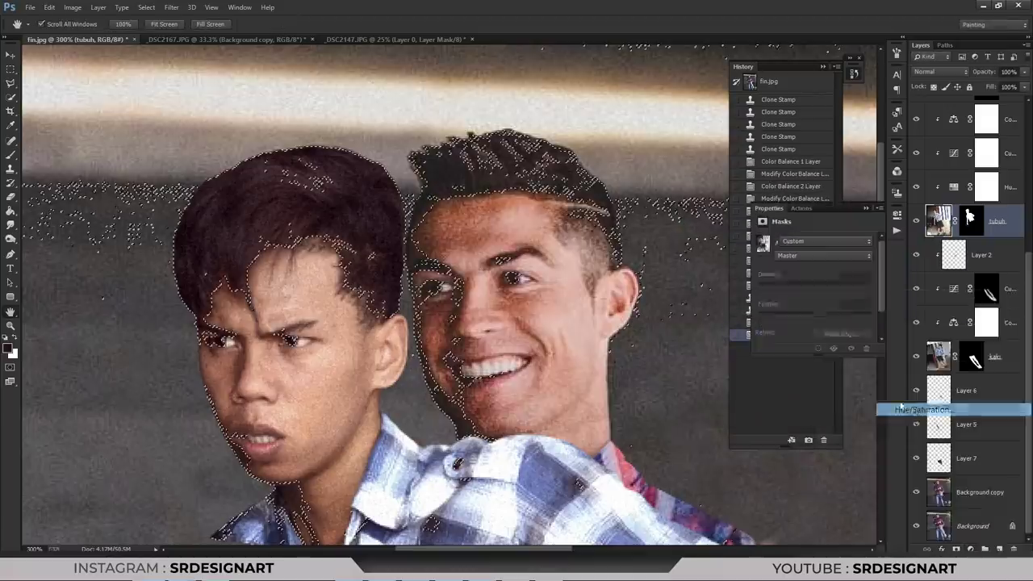
left_click_drag(814, 305, 771, 305)
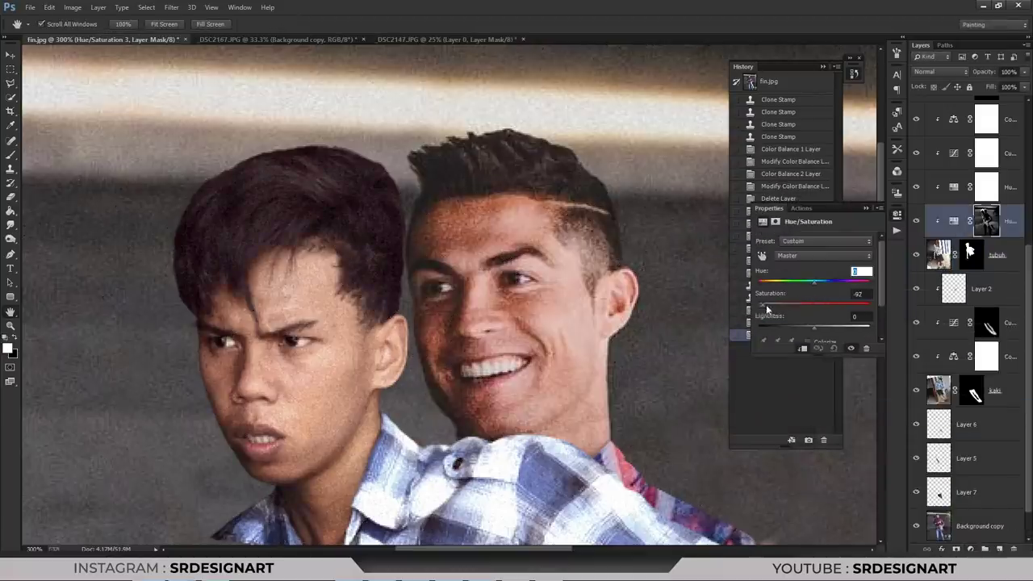
left_click_drag(1012, 234, 993, 109)
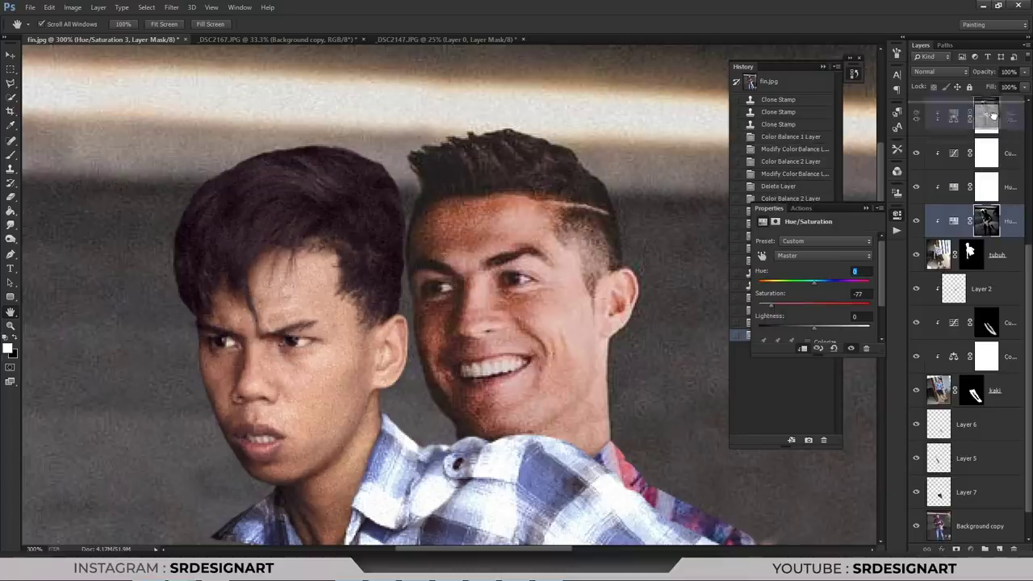
scroll(622, 249, "down", 1)
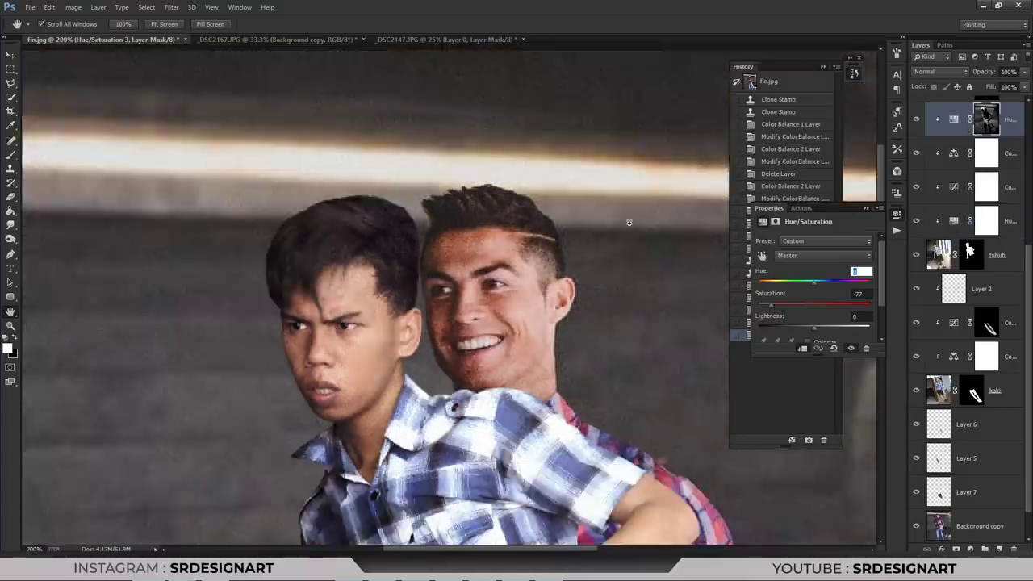
scroll(623, 249, "down", 2)
scroll(622, 250, "up", 2)
left_click(988, 257)
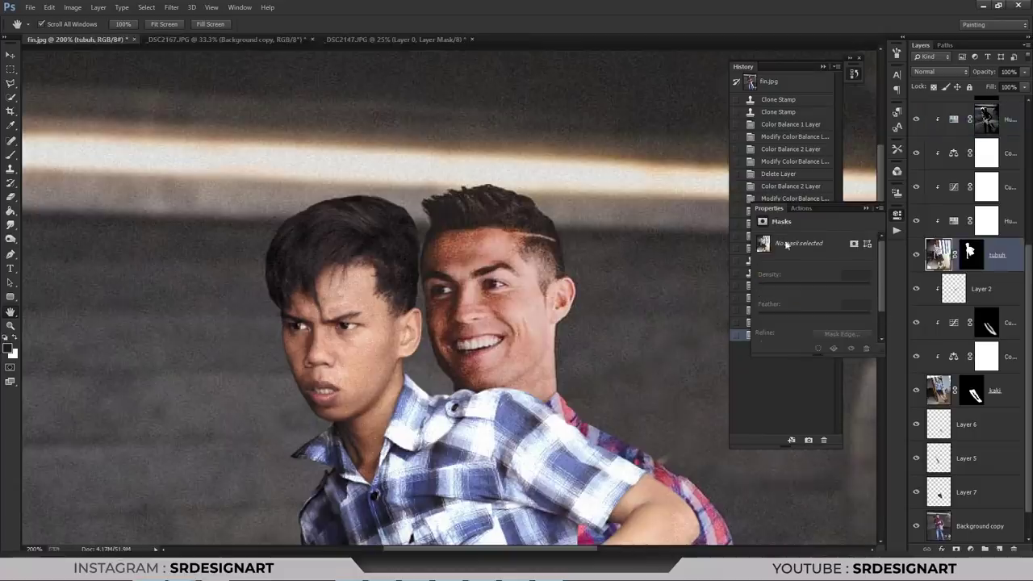
scroll(634, 247, "down", 1)
scroll(634, 246, "up", 1)
left_click(969, 548)
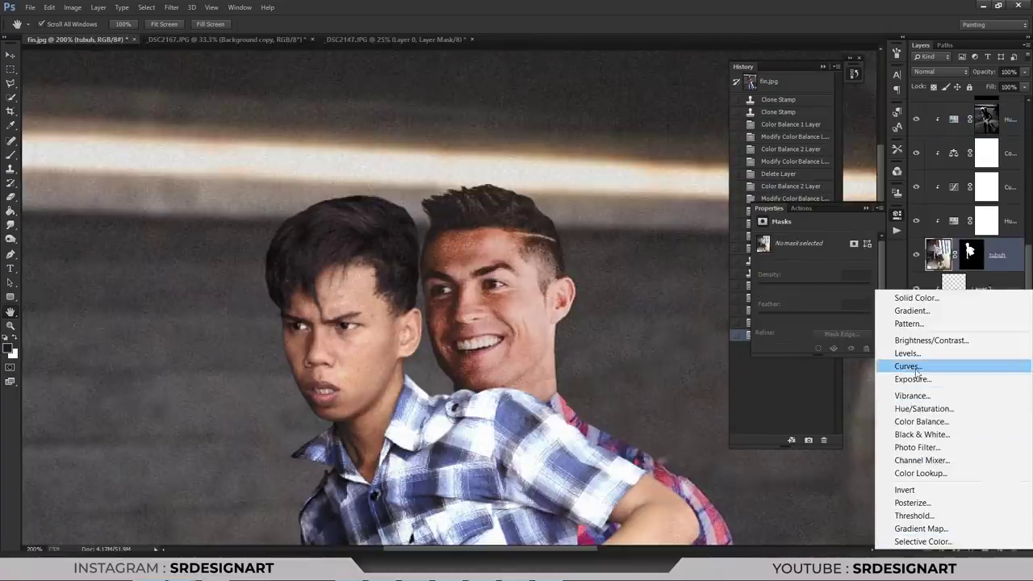
- Add a Curves adjustment pulled down to darken, then fill its mask black
left_click(911, 362)
left_click_drag(828, 308, 828, 319)
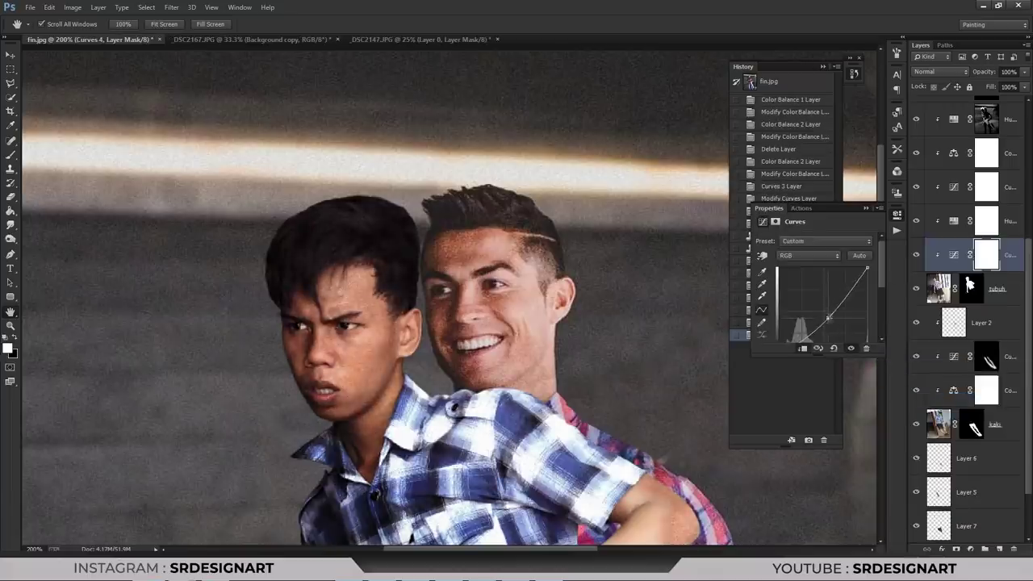
left_click(862, 208)
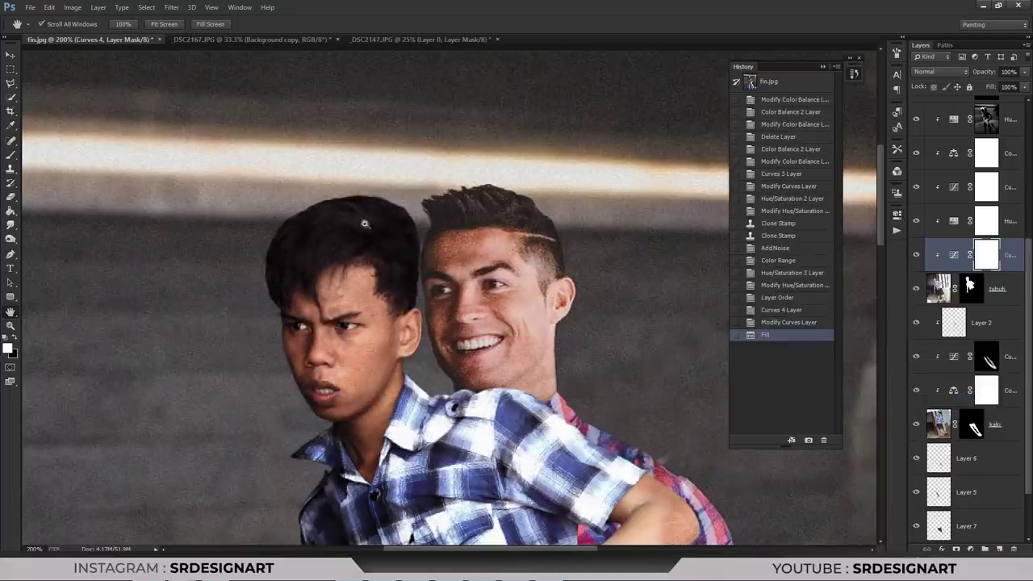
key("ctrl+BackSpace")
- Brush the darkening back onto the boy's temple, cheek, under-eye and jaw
key("b")
left_click_drag(268, 341, 297, 356)
left_click_drag(284, 355, 322, 427)
left_click_drag(323, 424, 331, 434)
left_click_drag(322, 339, 359, 363)
mouse_move(335, 343)
left_mouse_down()
mouse_move(349, 352)
mouse_move(355, 344)
left_mouse_up()
left_click_drag(352, 319, 363, 326)
left_click_drag(299, 266, 311, 291)
left_click_drag(274, 303, 277, 295)
mouse_move(307, 387)
left_mouse_down()
mouse_move(350, 422)
mouse_move(297, 331)
left_mouse_up()
left_click_drag(333, 266, 323, 298)
key("ctrl+minus")
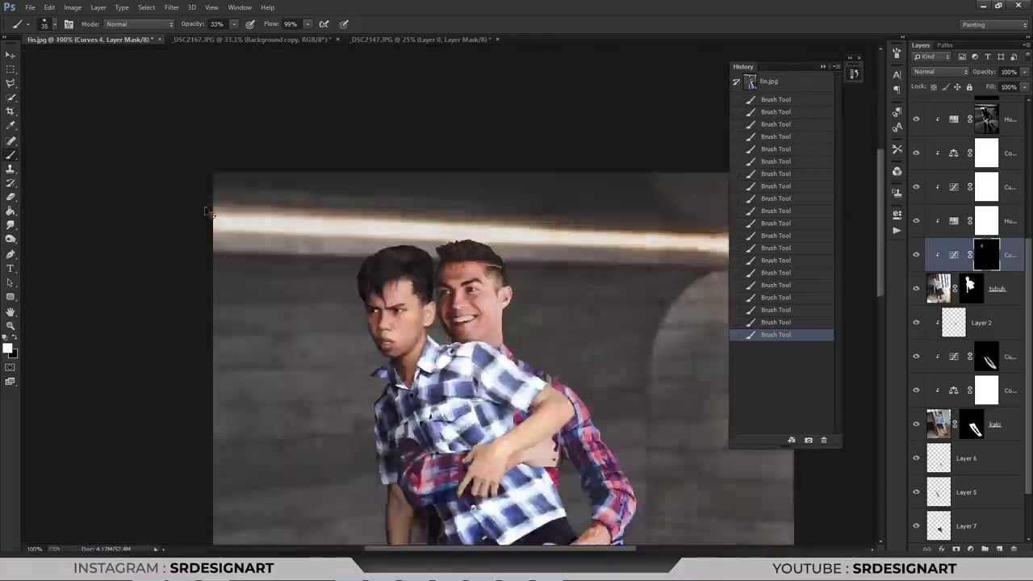
key("ctrl+minus")
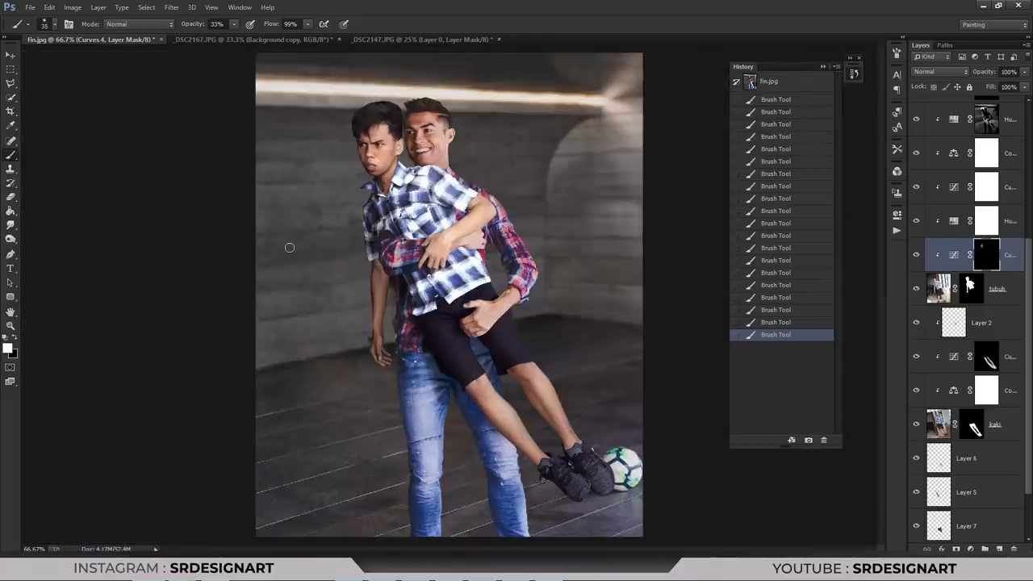